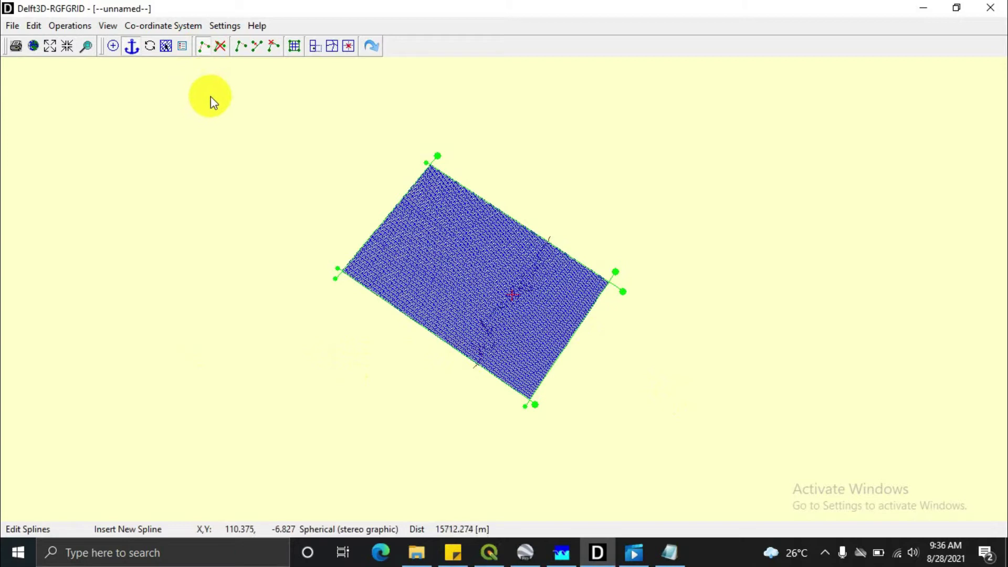
scroll(251, 178, down, 1)
scroll(348, 422, down, 1)
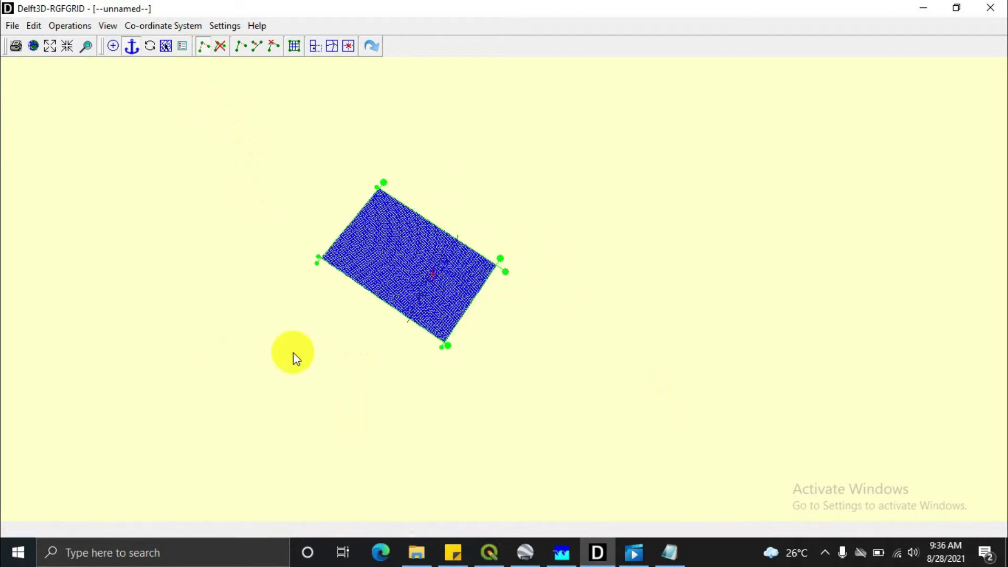
scroll(203, 304, up, 1)
click(245, 115)
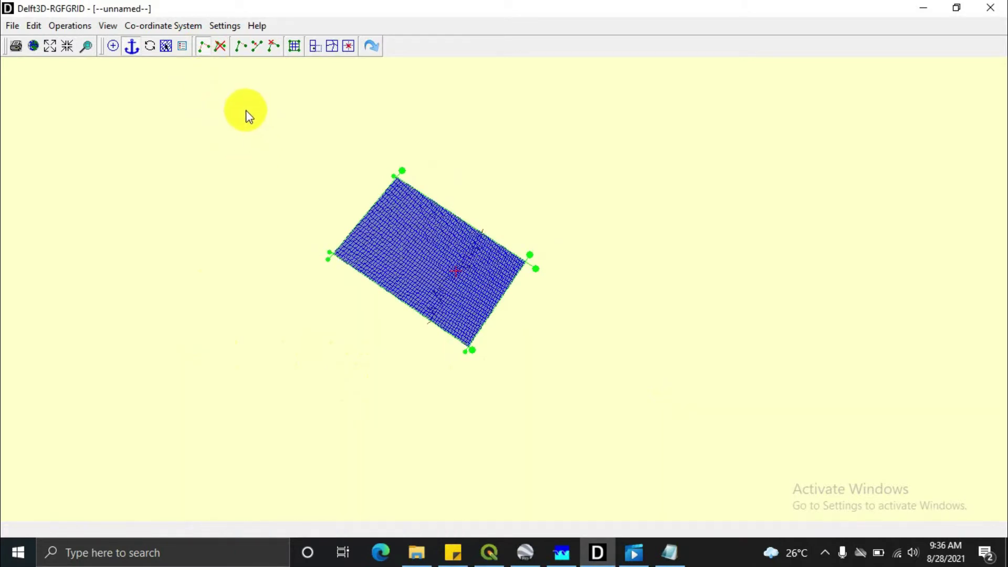
click(610, 102)
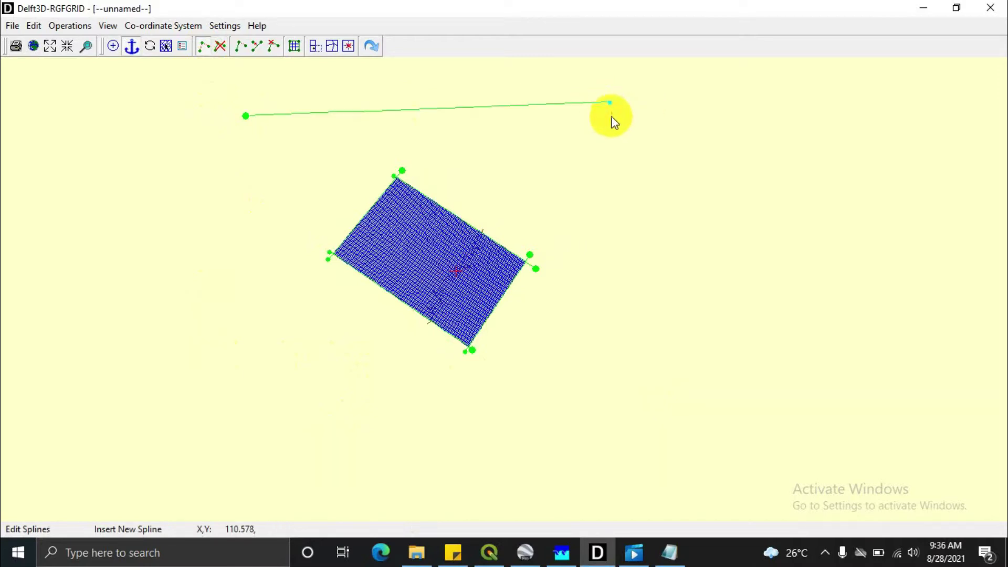
click(619, 409)
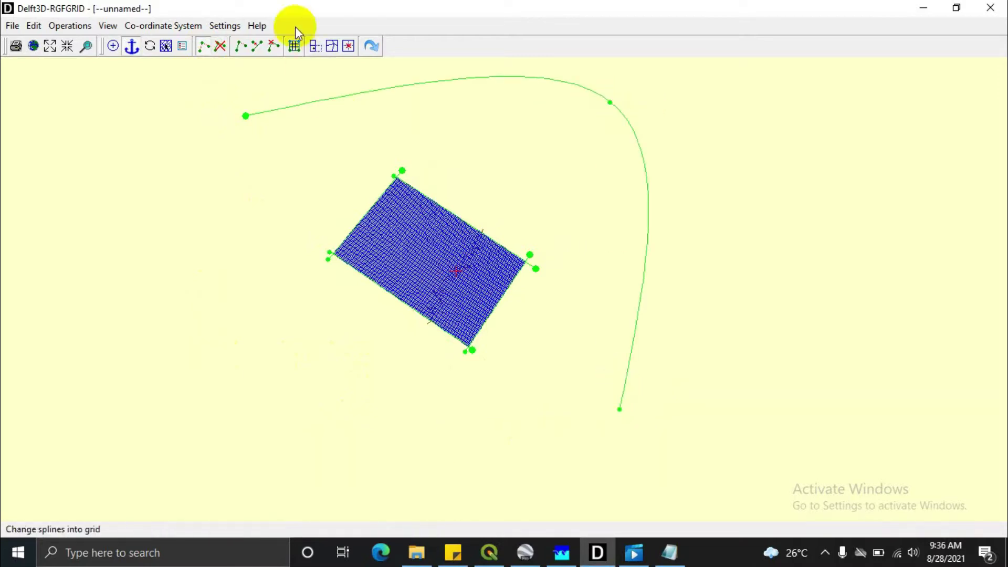
click(221, 46)
click(620, 409)
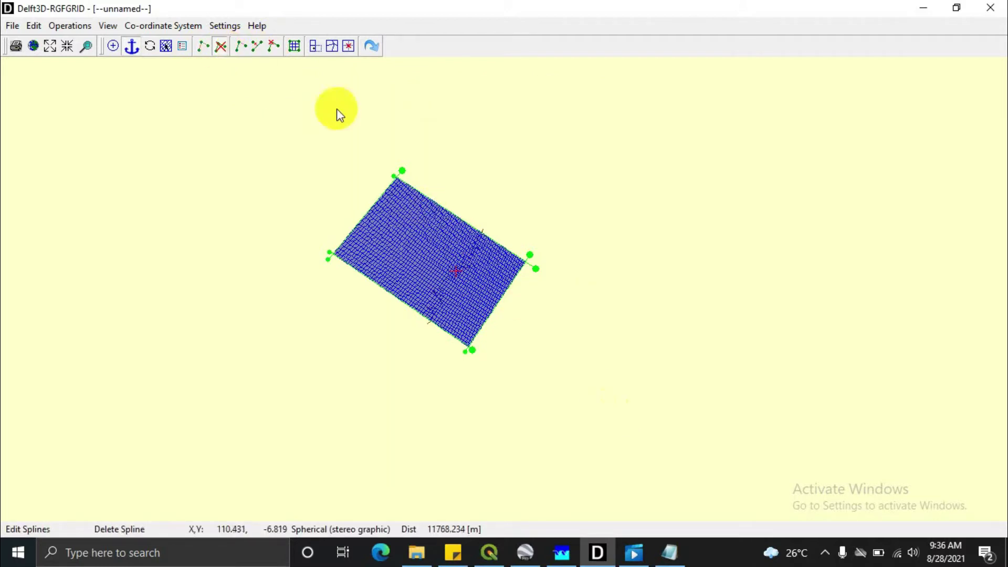
Draw four separate straight splines that form a roughly rectangular frame around the blue grid, leaving a wide margin on every side
click(201, 47)
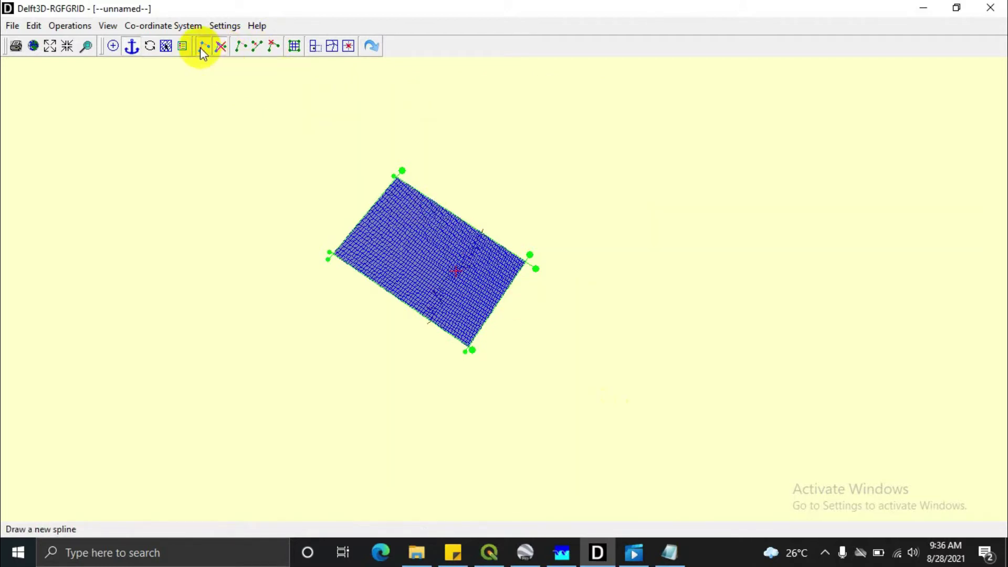
click(220, 108)
click(604, 106)
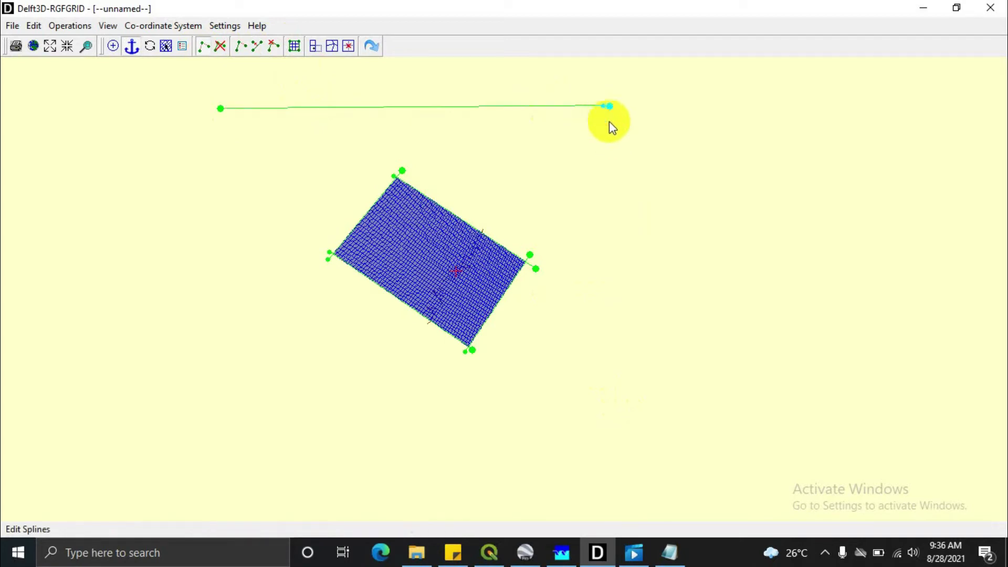
click(614, 417)
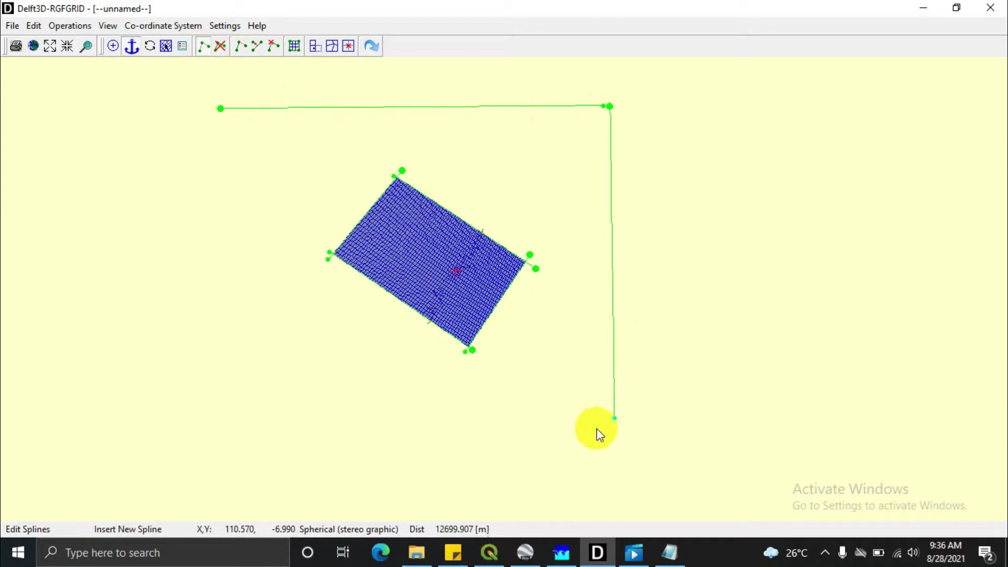
click(612, 425)
click(228, 430)
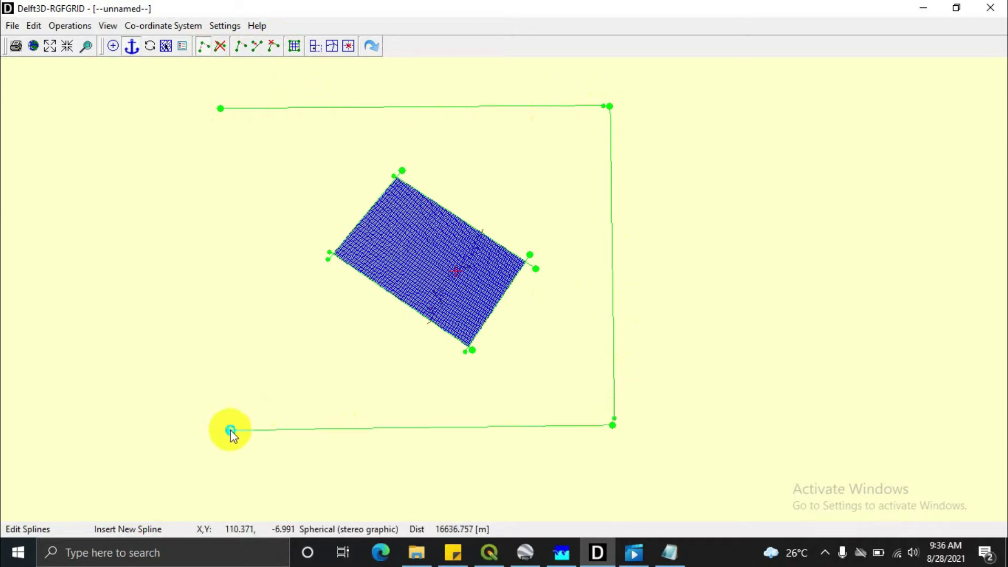
click(220, 109)
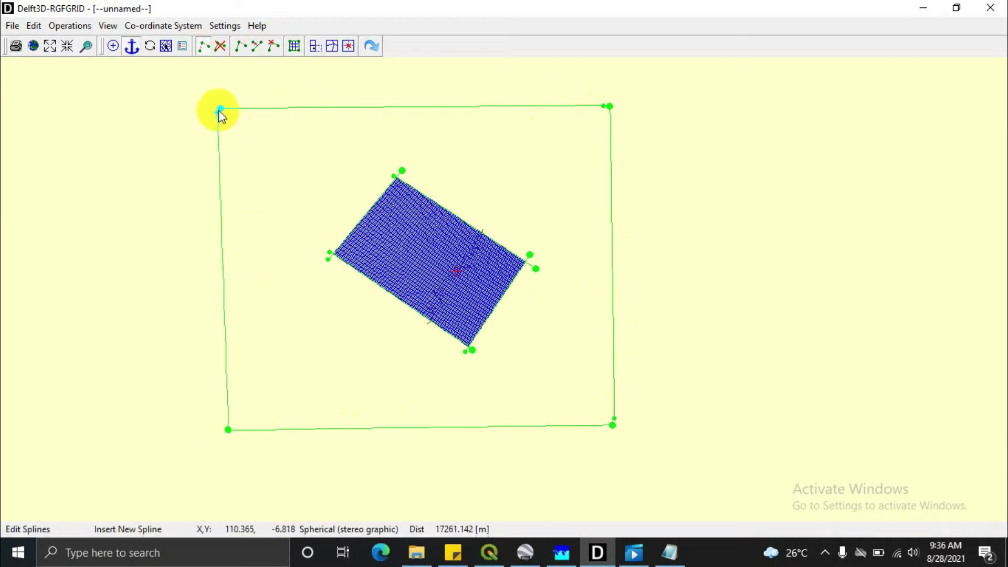
scroll(489, 335, down, 2)
scroll(278, 258, up, 1)
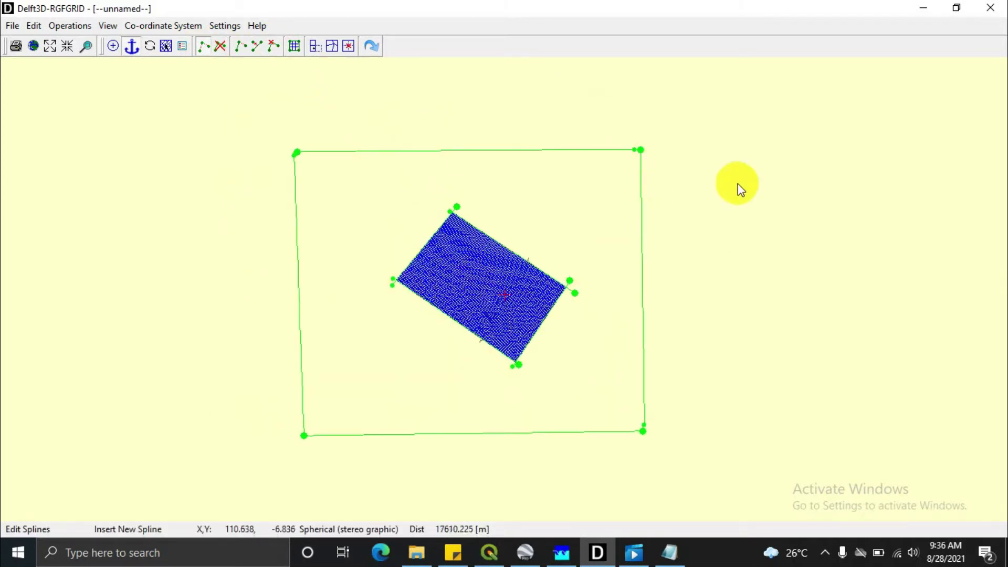
scroll(698, 223, up, 1)
scroll(415, 305, down, 1)
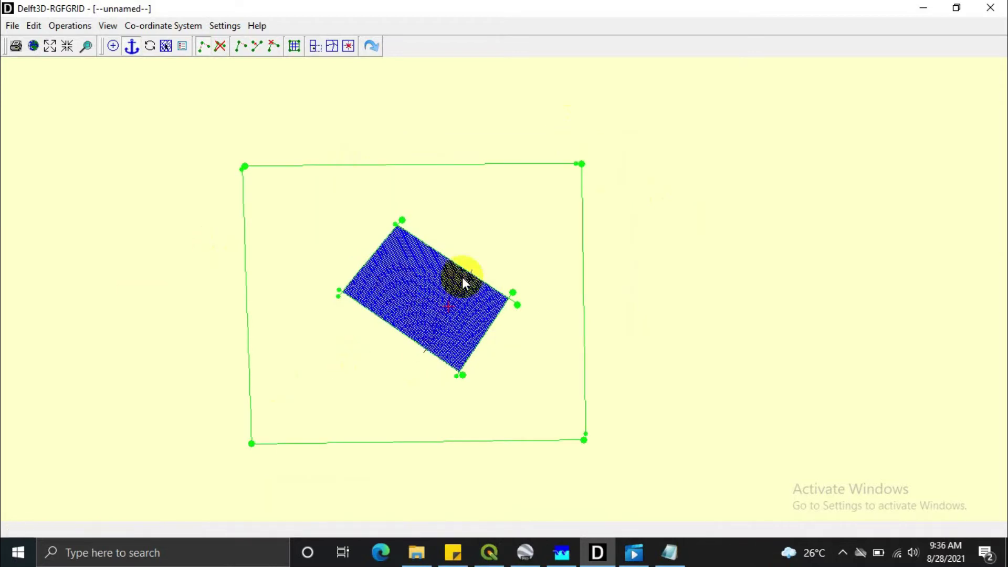
scroll(247, 309, up, 1)
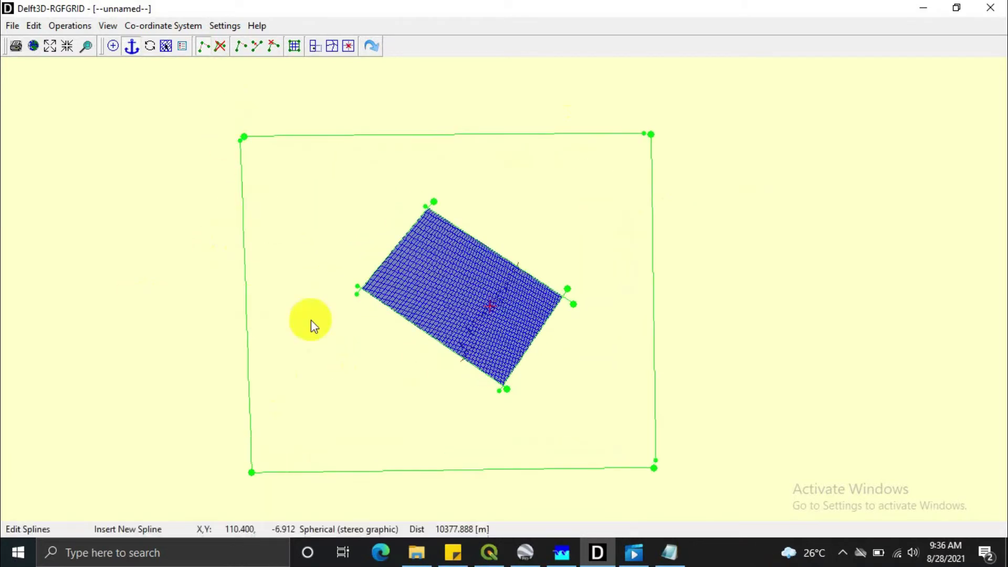
Place the untitled Notepad document beside the grid window and note the spline frame's corner extent in it as 110.369,110.576,-6.99,-6.815
key(super+Left)
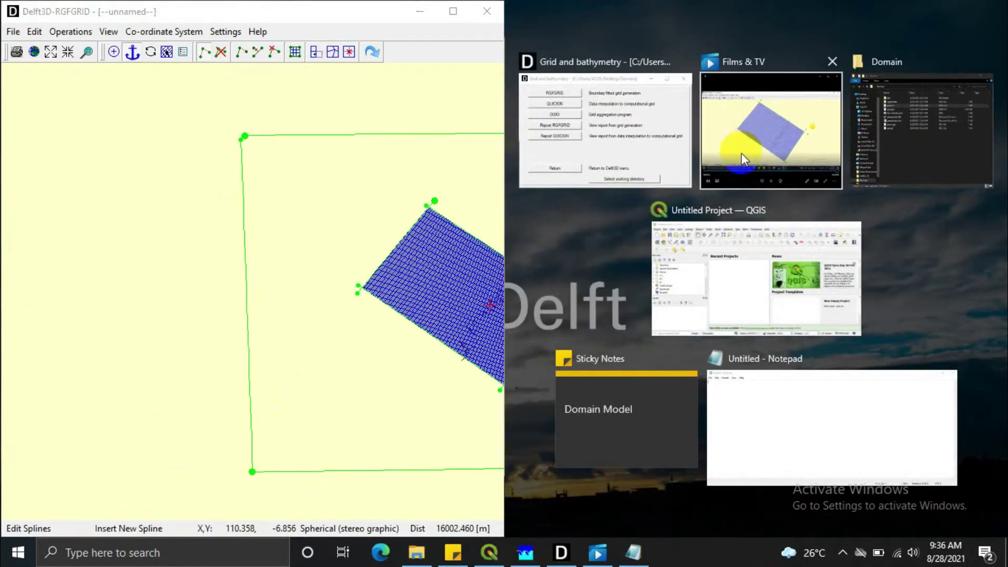
click(776, 436)
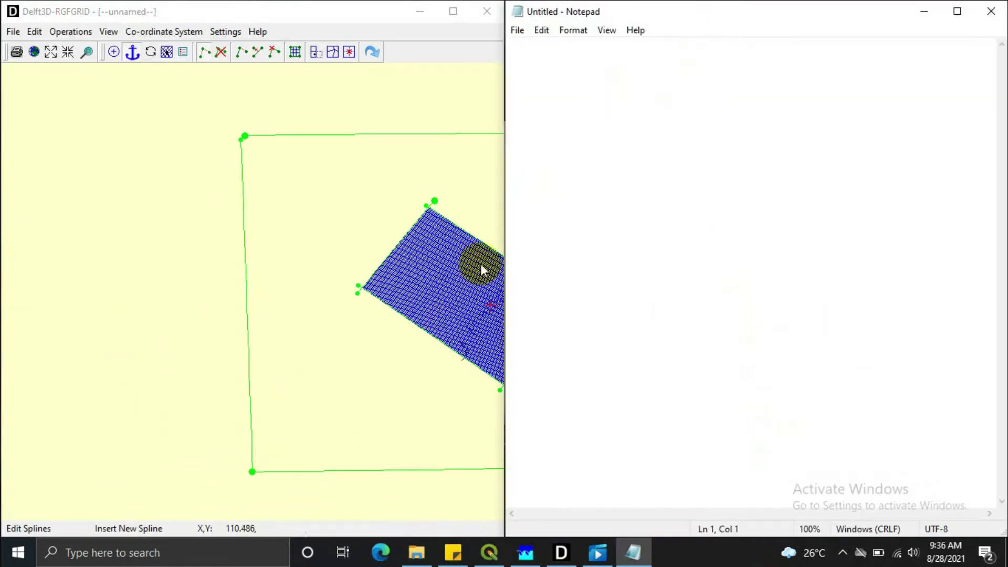
scroll(199, 203, down, 1)
scroll(92, 179, down, 1)
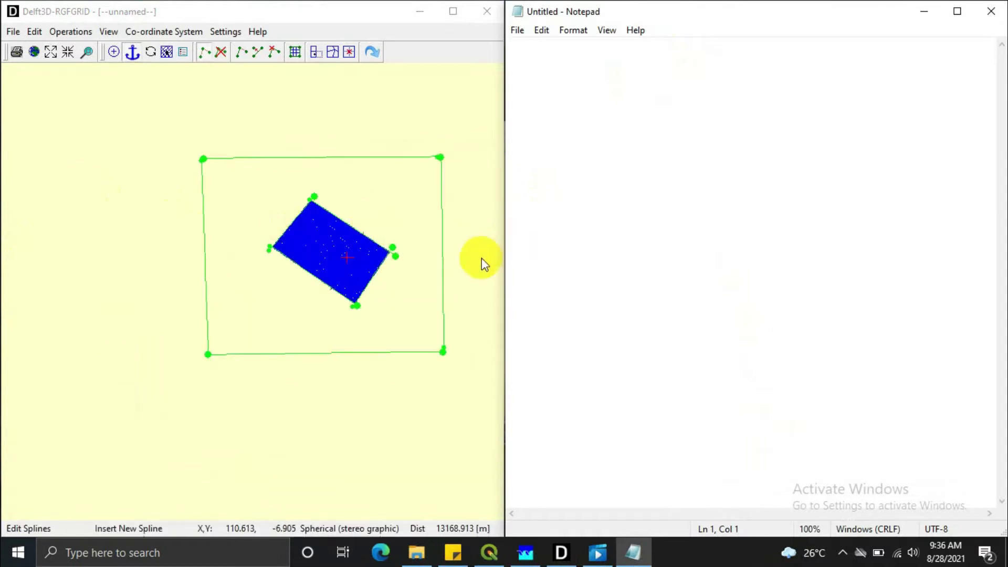
scroll(451, 257, up, 1)
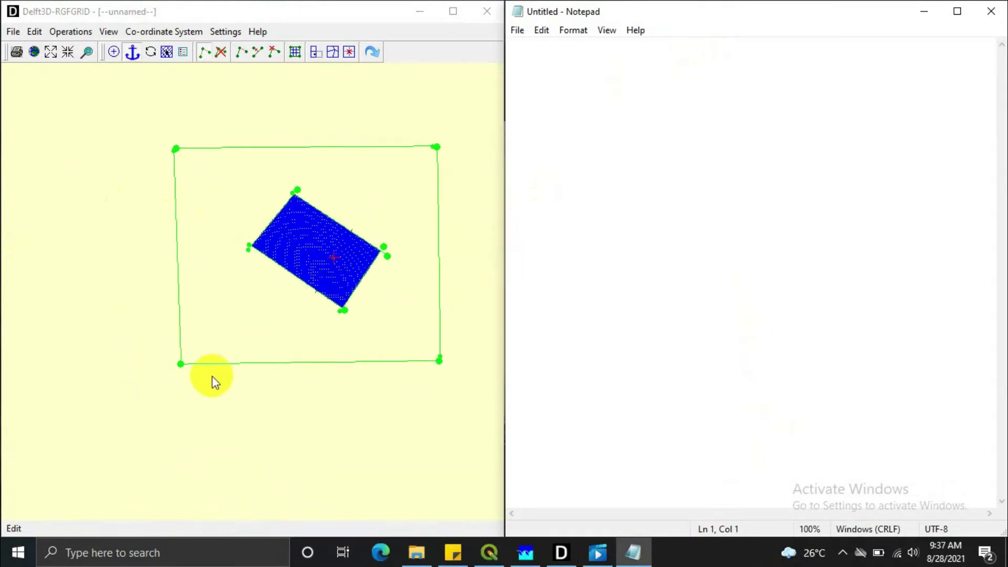
click(181, 364)
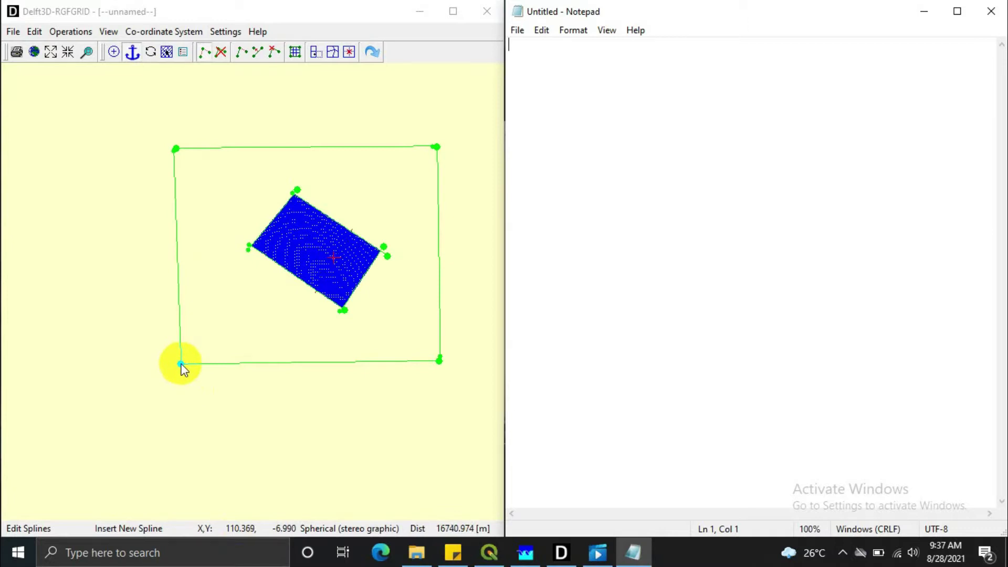
text(110.369,110.576,-6.99,-6.815)
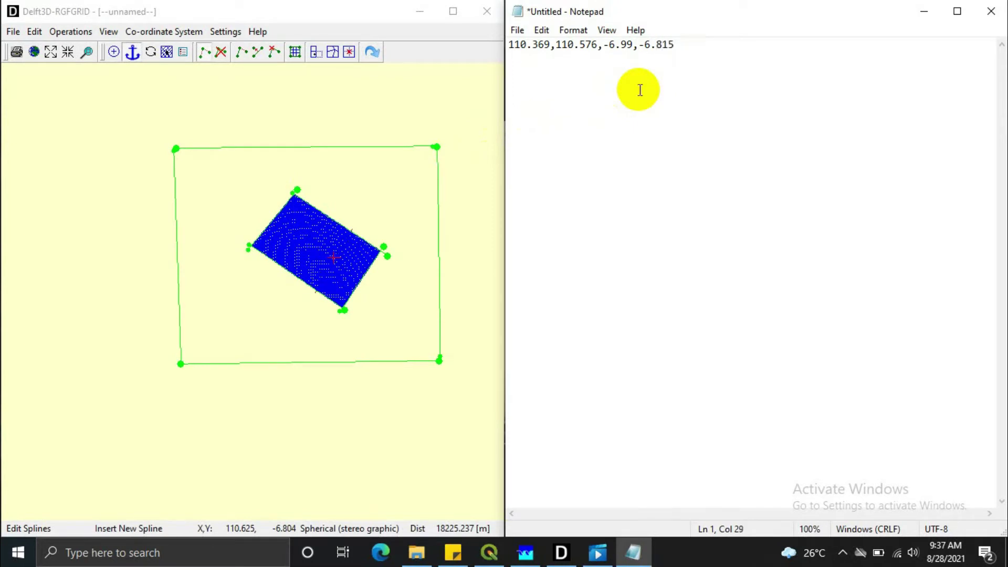
Close the grid editor without saving the project, then close the Grid and bathymetry window and minimize the Domain folder
click(332, 97)
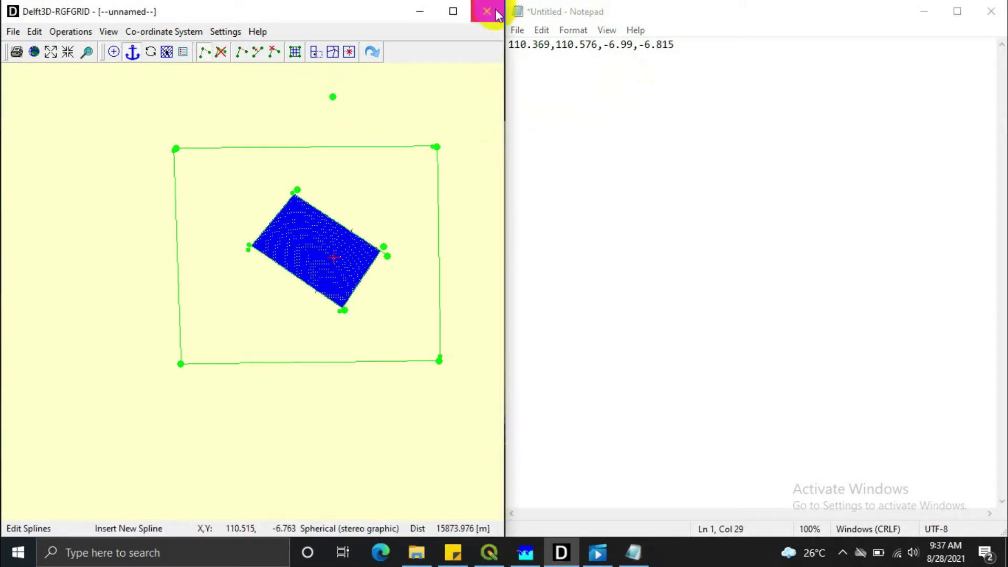
click(486, 12)
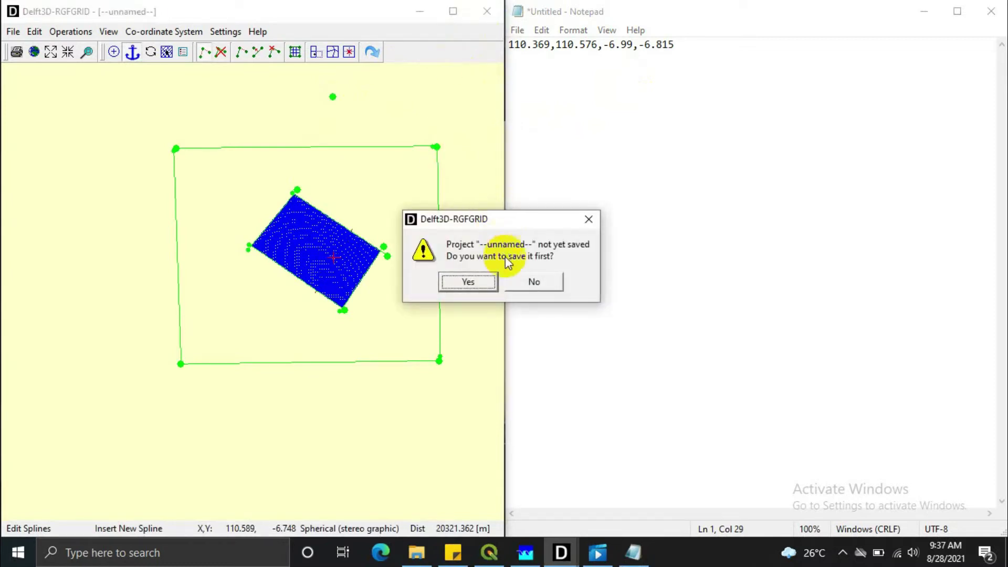
click(515, 282)
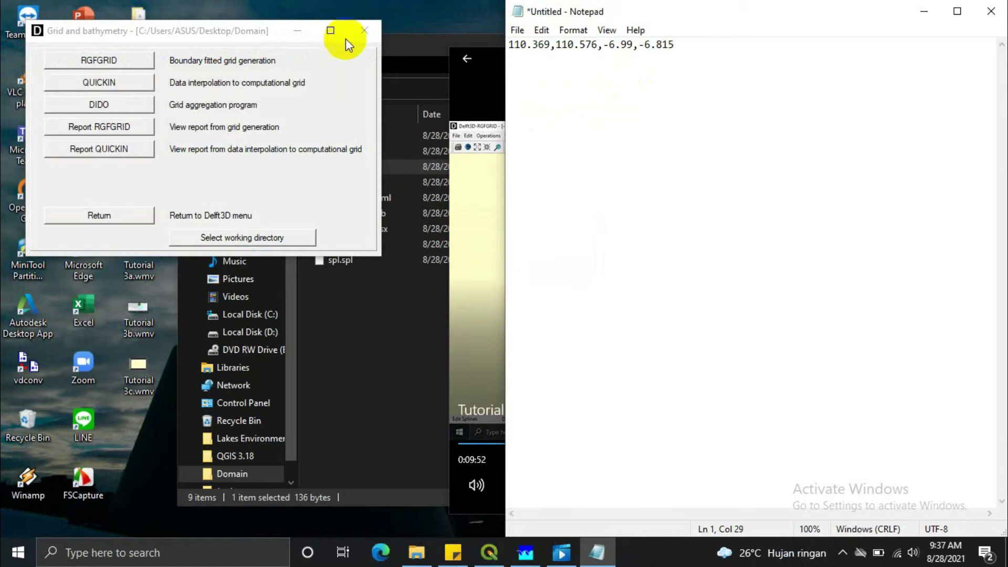
click(357, 24)
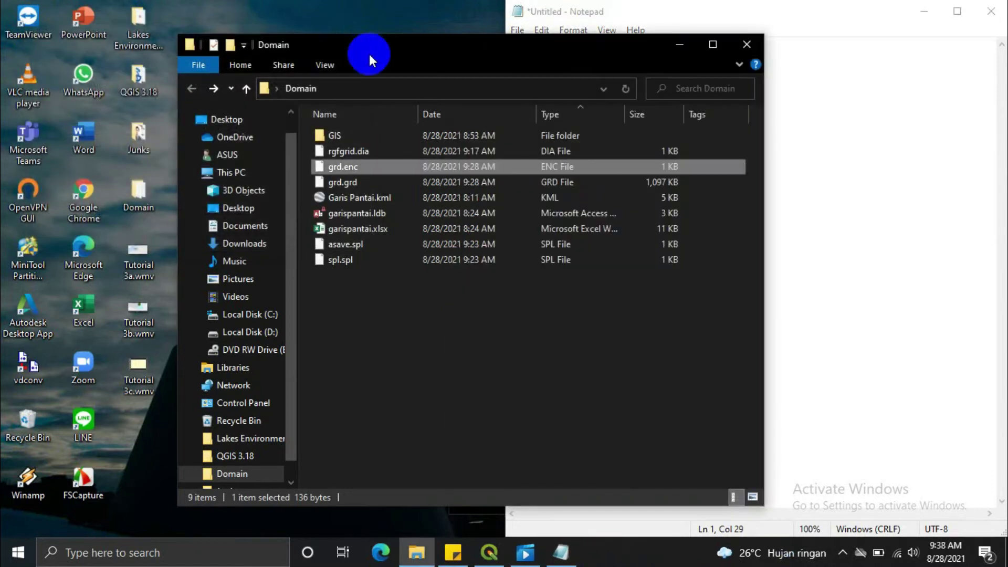
click(675, 40)
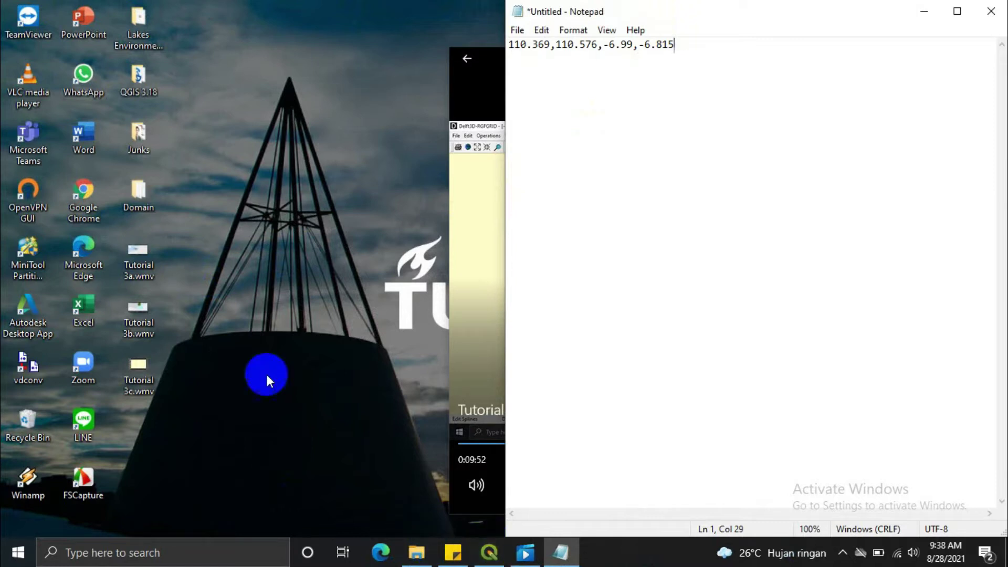
Switch to the already open QGIS project and start adding a raster layer
double_click(129, 94)
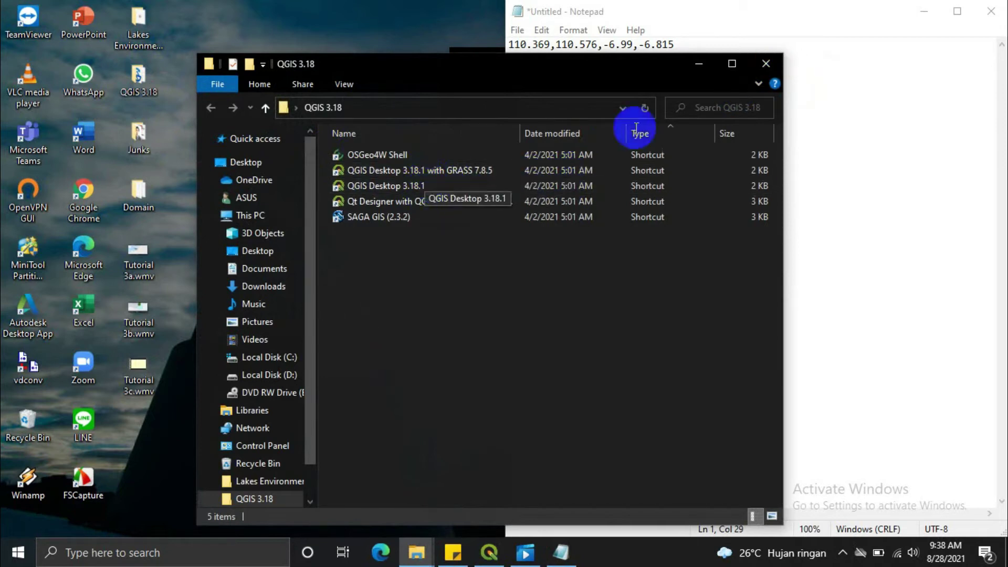
click(767, 63)
click(489, 551)
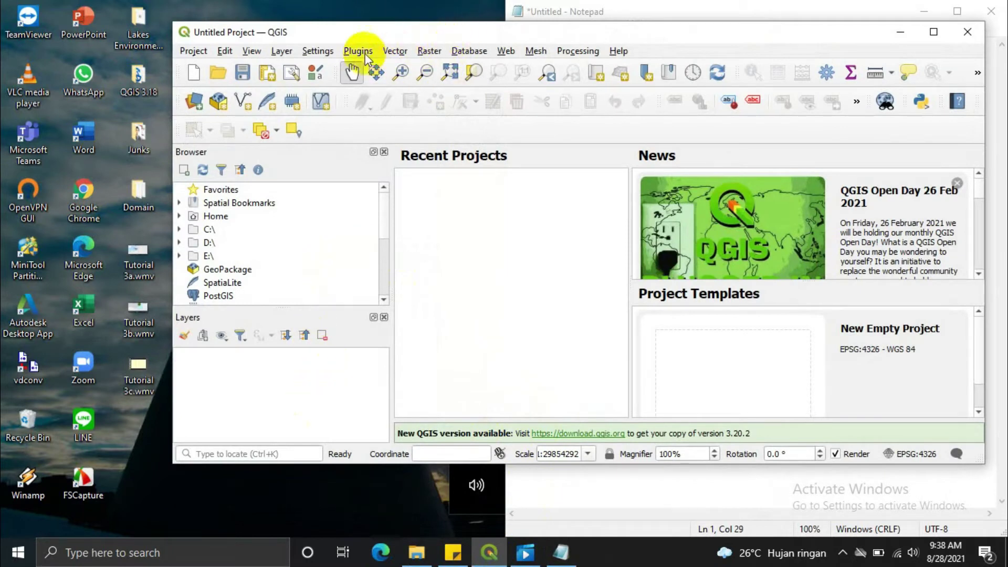
click(280, 51)
mouse_move(297, 104)
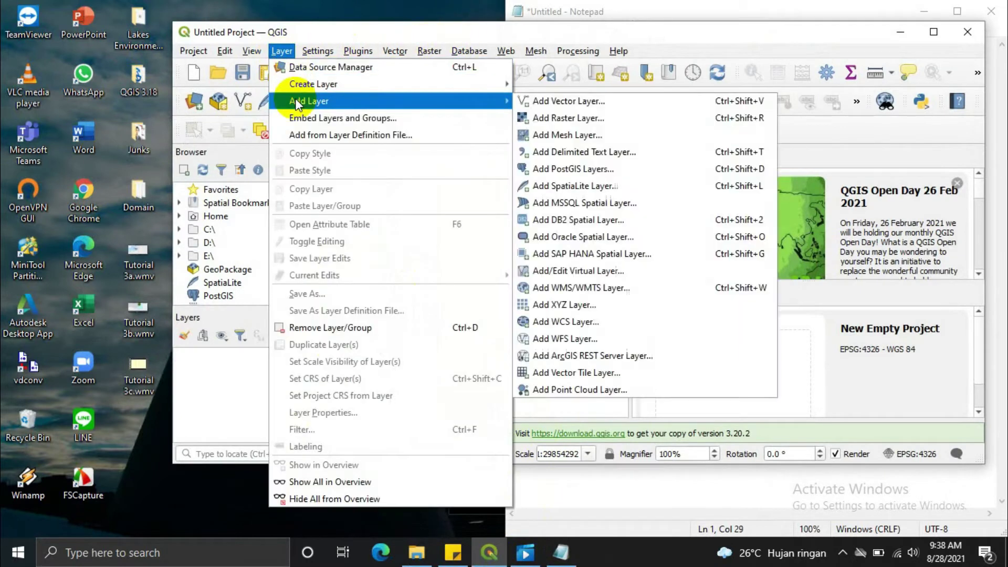
click(571, 120)
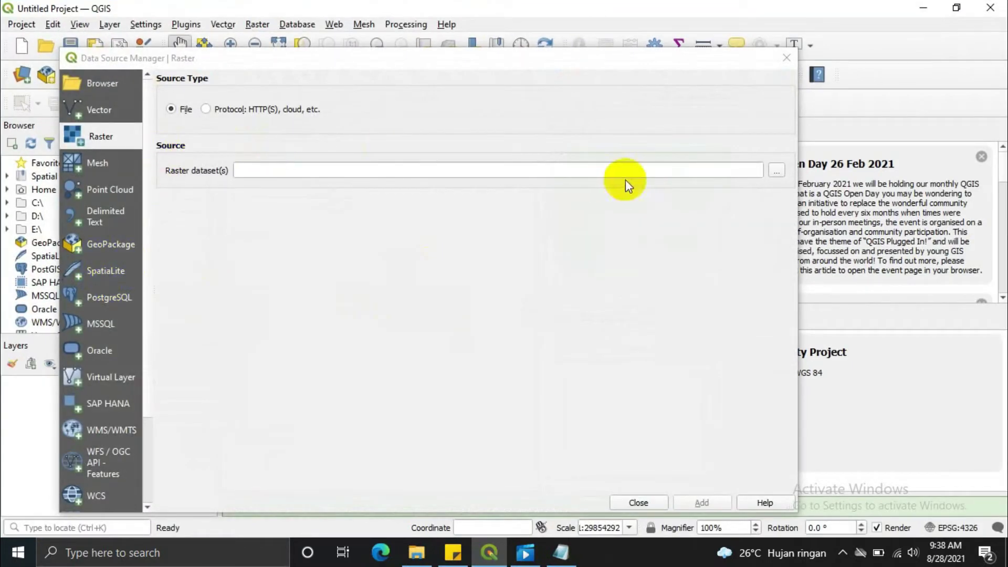
Add BATNAS_110E-115E_10S-05S_MSL_v1.1.tif and tif1.tif from the Desktop\Domain\GIS folder as raster layers
click(773, 170)
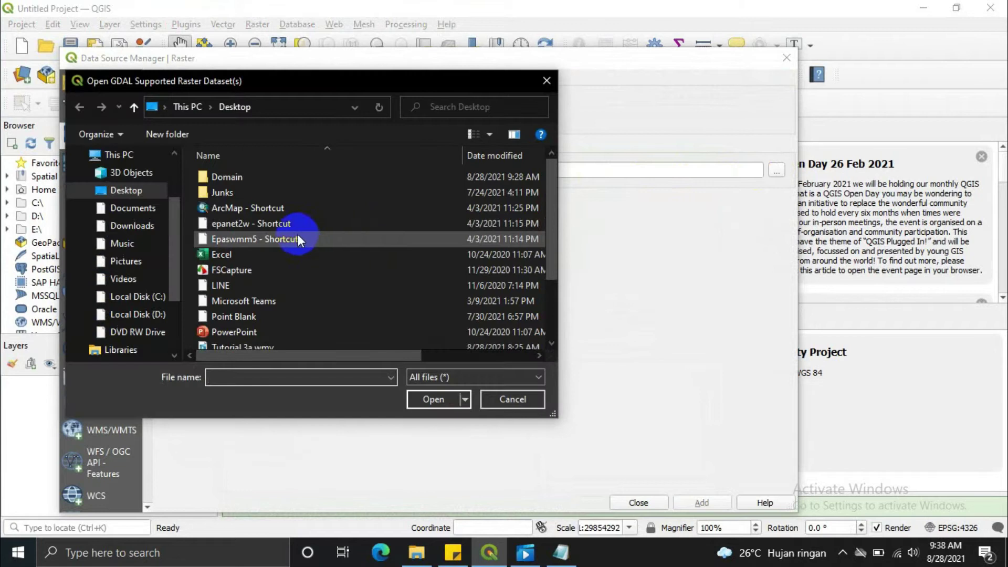
double_click(238, 180)
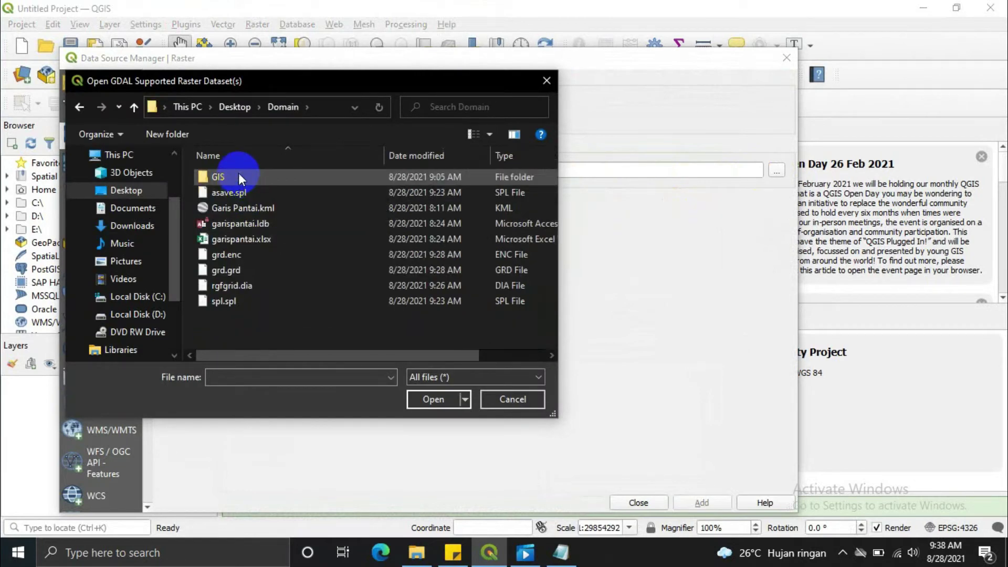
double_click(238, 174)
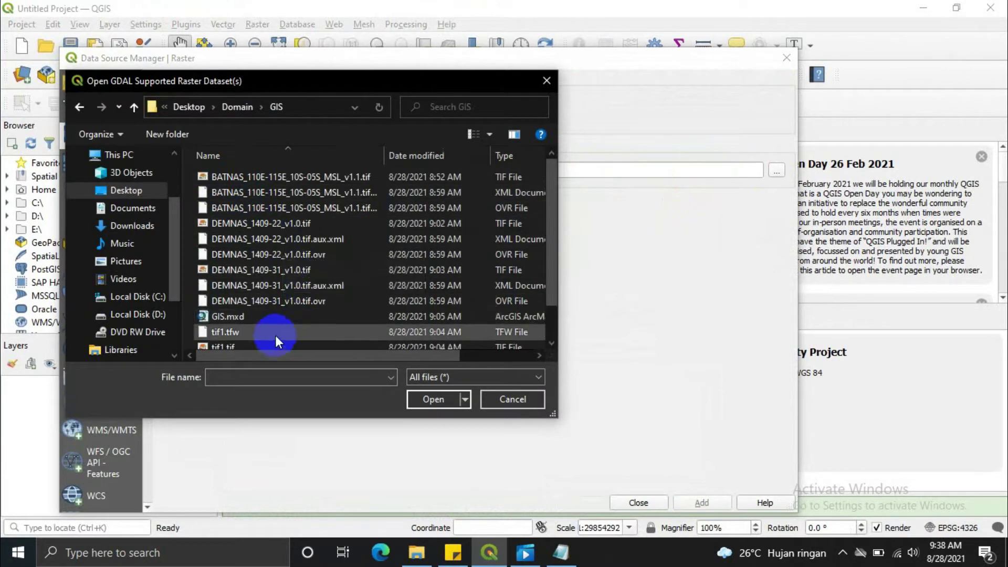
scroll(275, 335, down, 1)
click(268, 310)
scroll(286, 246, up, 1)
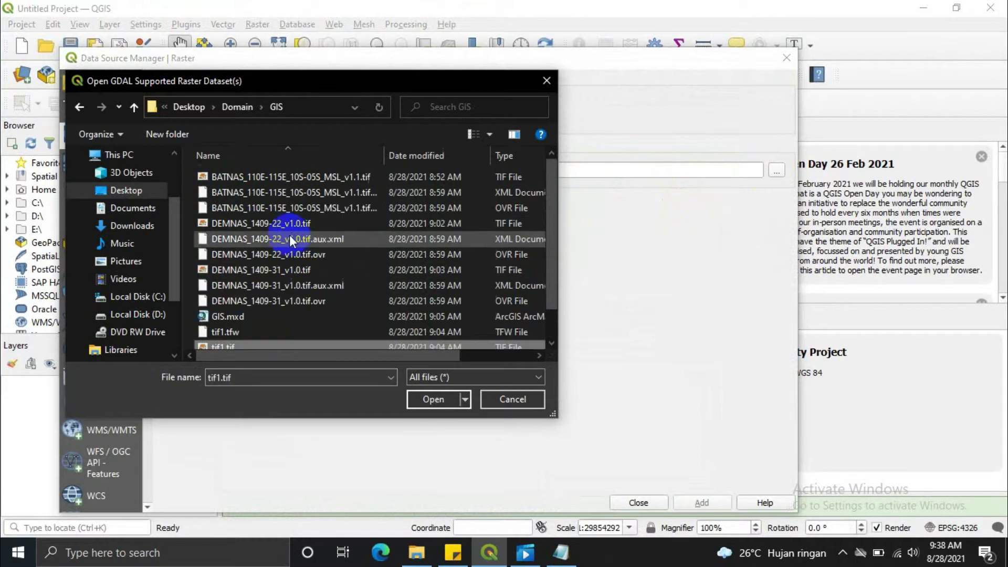
ctrl+click(269, 178)
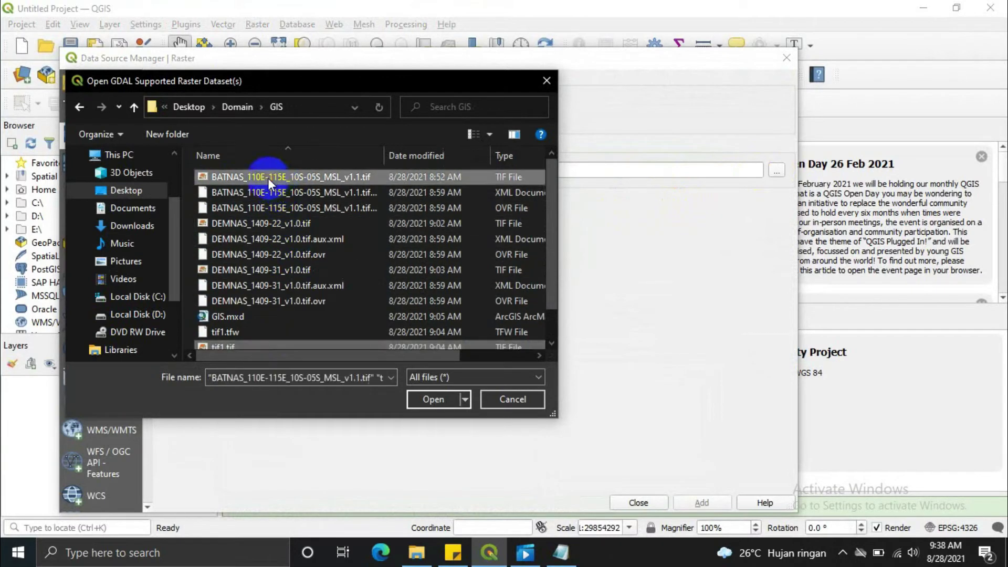
scroll(395, 317, down, 1)
click(438, 402)
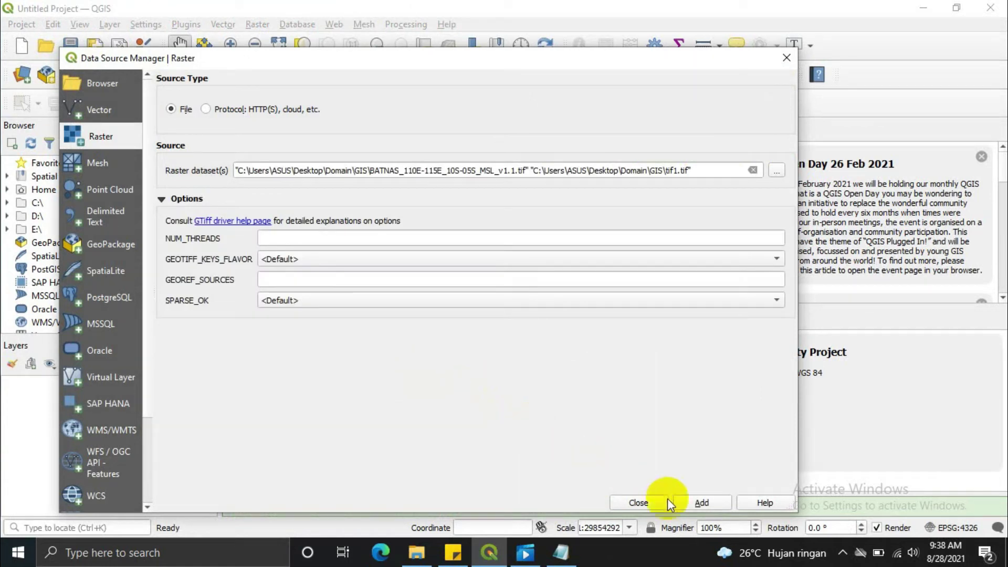
click(706, 500)
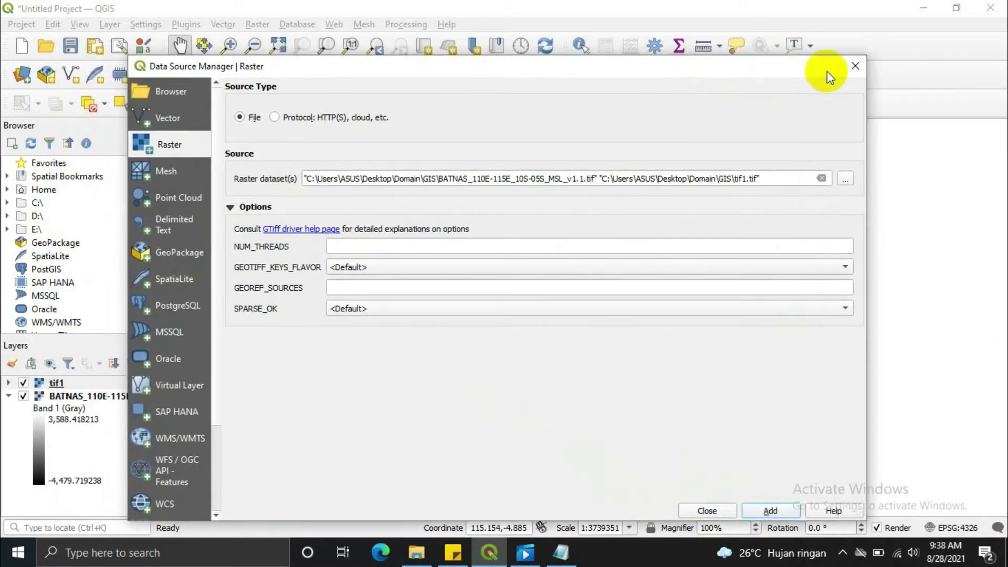
Close the Data Source Manager and hide the tif1 layer, leaving only the BATNAS raster displayed
click(855, 68)
scroll(465, 317, up, 3)
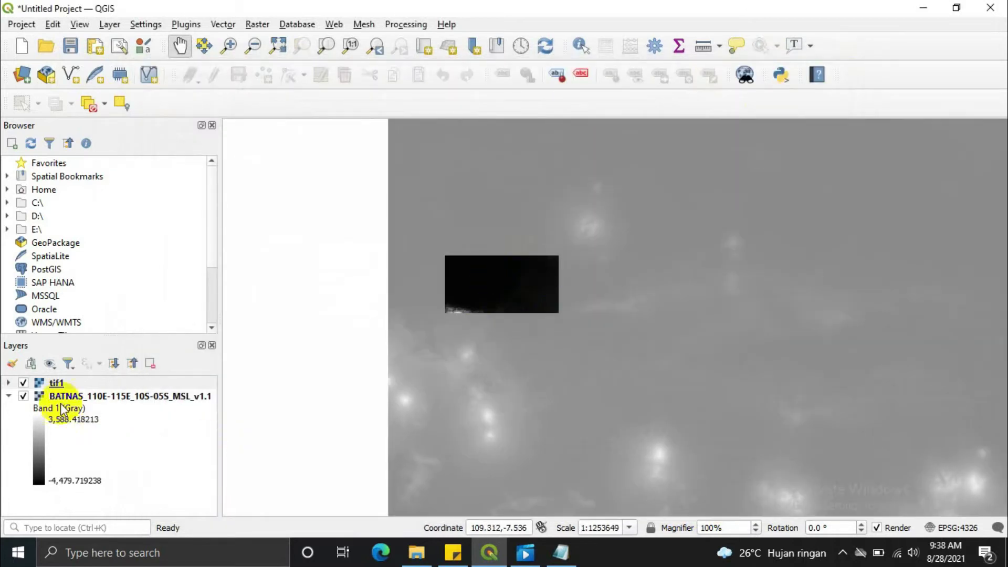
click(23, 382)
click(23, 396)
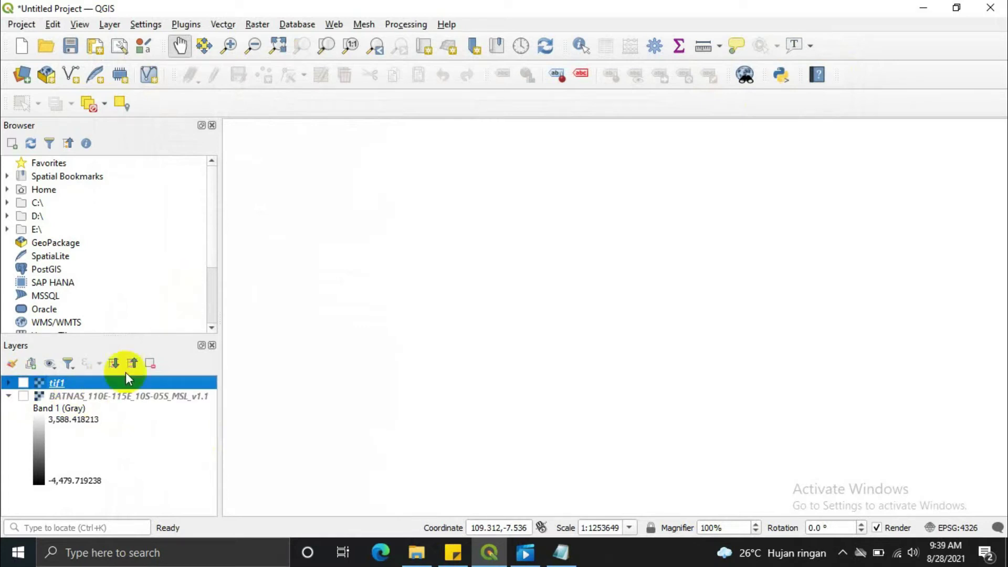
click(23, 396)
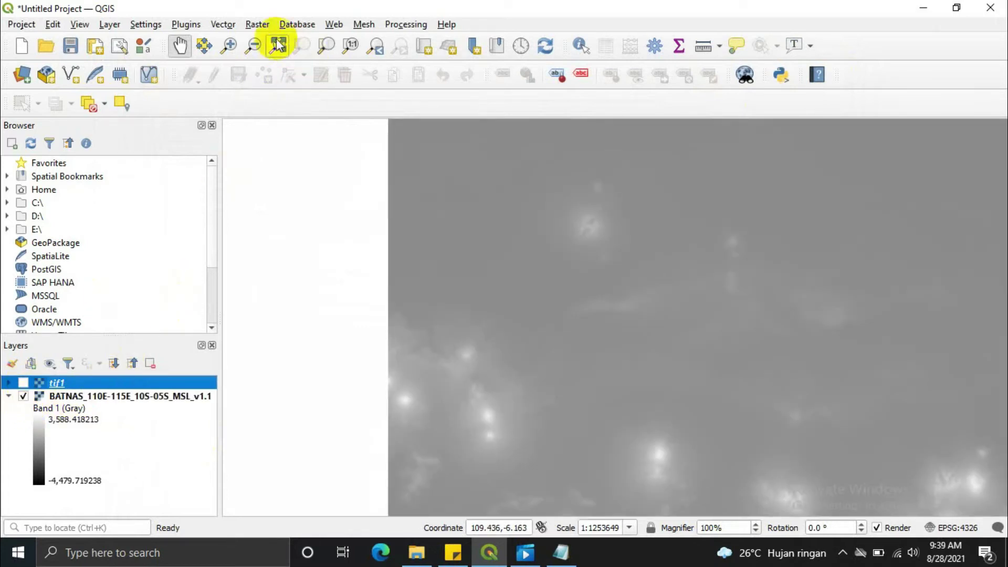
Set up Clip Raster by Extent for tif1 with the clipping extent 110.369,110.576,-6.99,-6.815 copied from the Notepad note
click(256, 24)
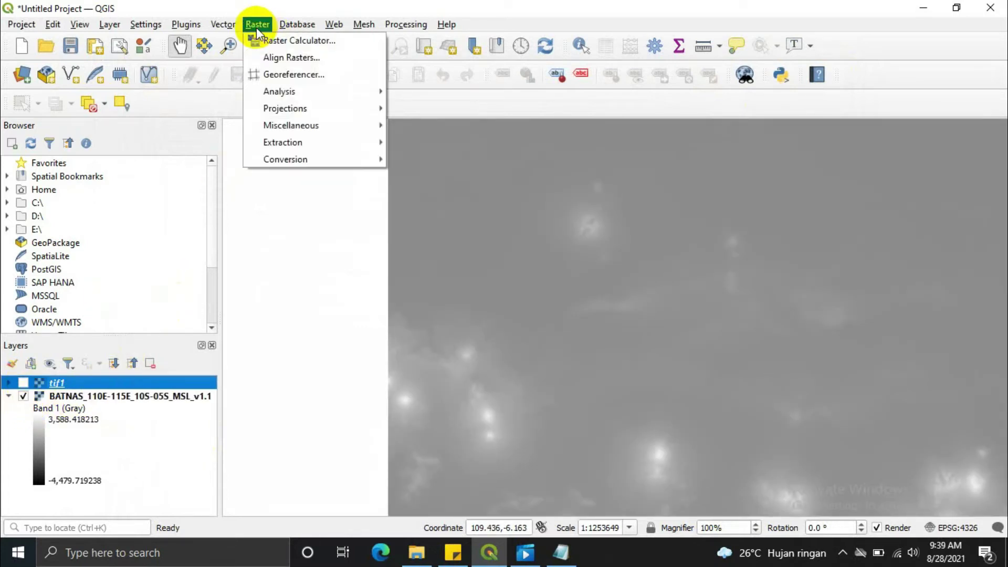
mouse_move(338, 141)
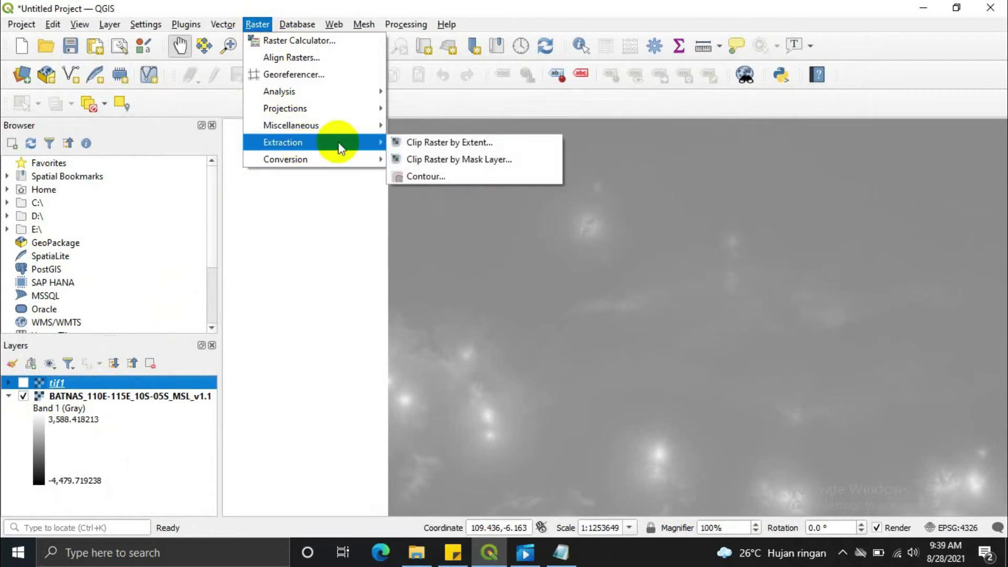
click(460, 144)
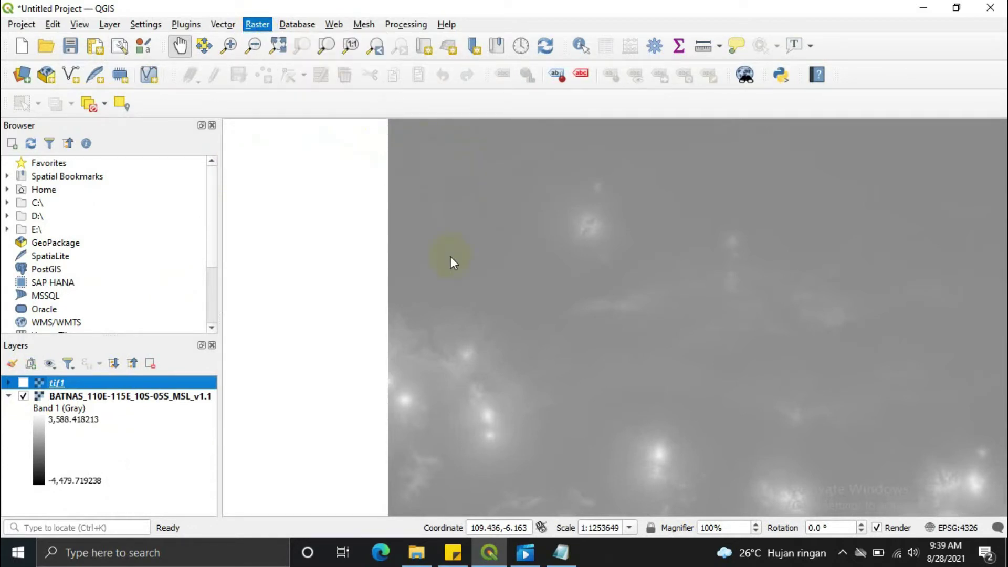
drag(288, 63, 507, 88)
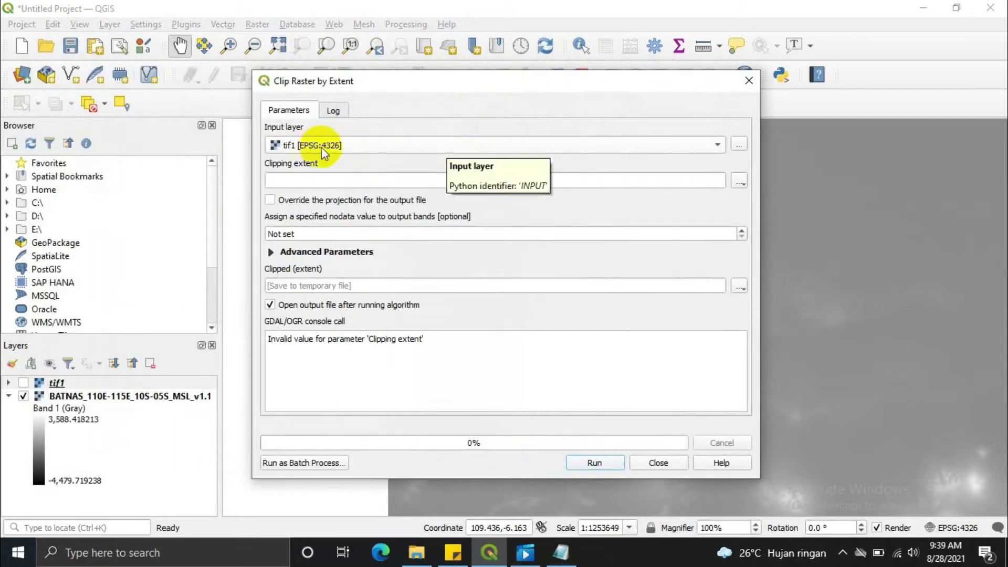
click(322, 180)
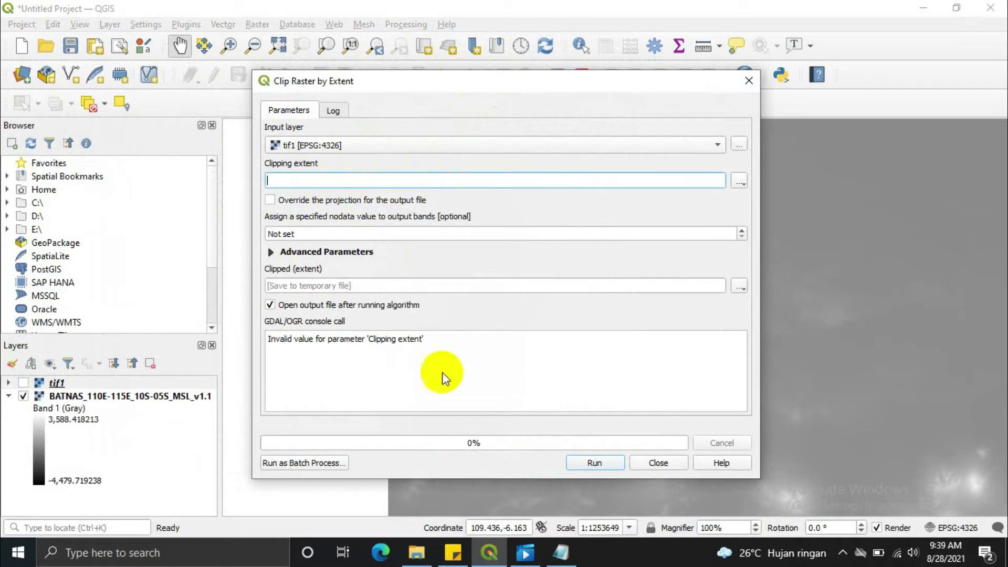
click(561, 552)
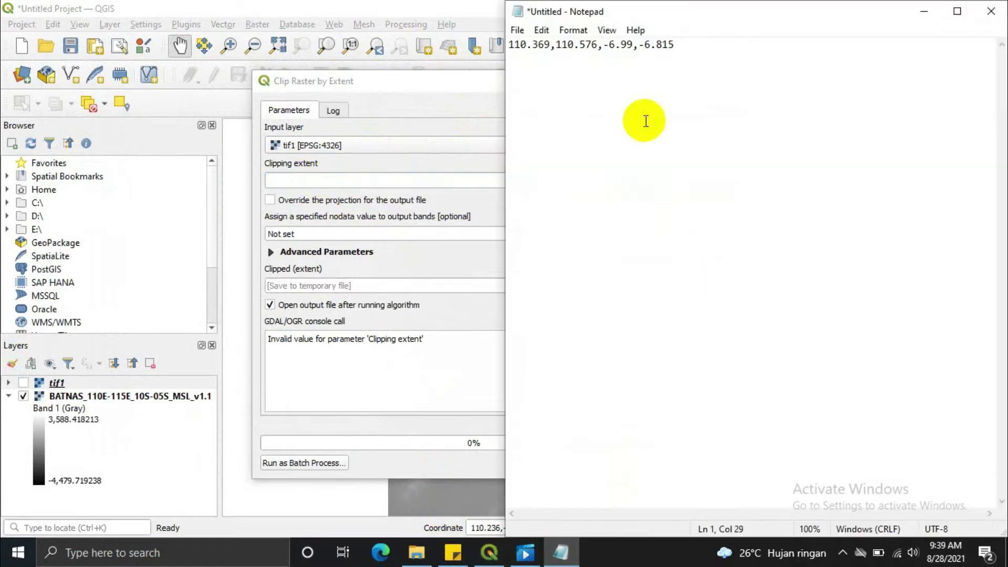
drag(674, 46, 499, 70)
key(ctrl+c)
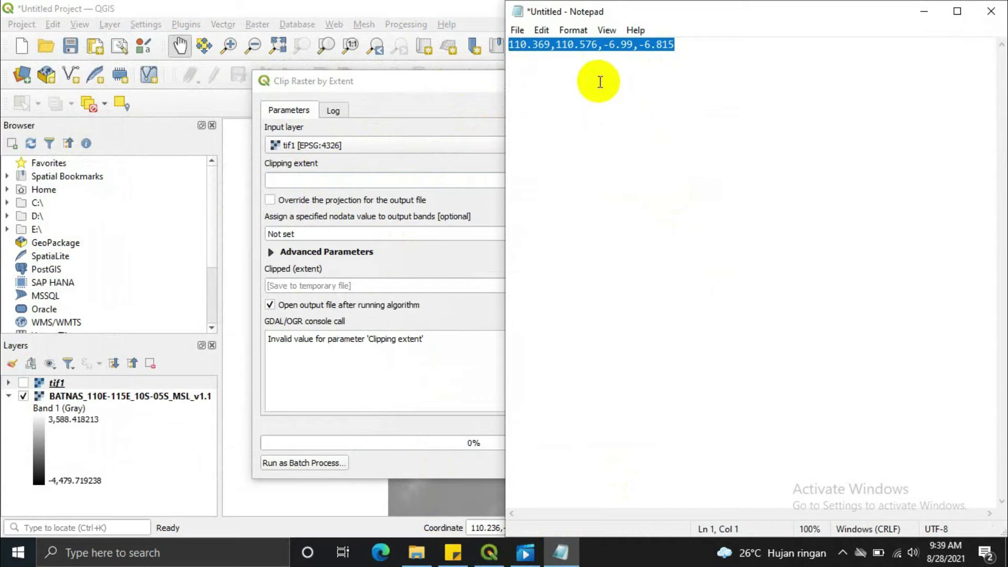
click(325, 181)
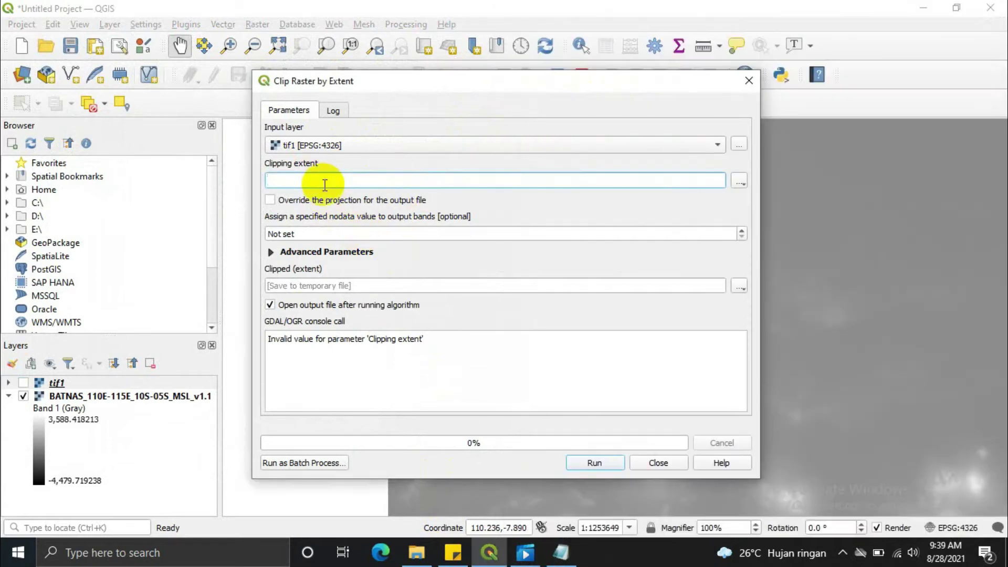
key(ctrl+v)
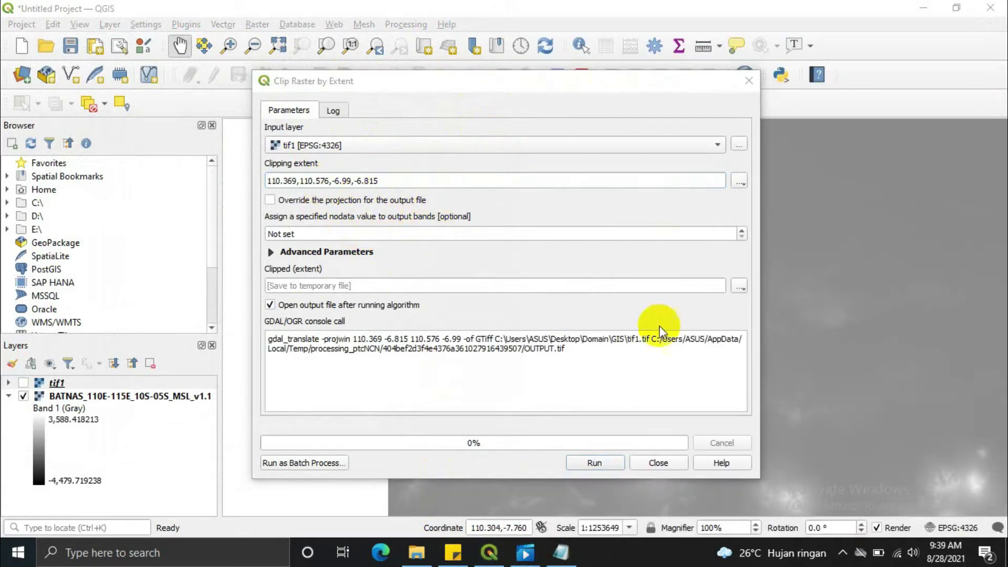
Set the clipped output to an XYZ file named batimetri in the Desktop\Domain folder and run the clip
click(744, 285)
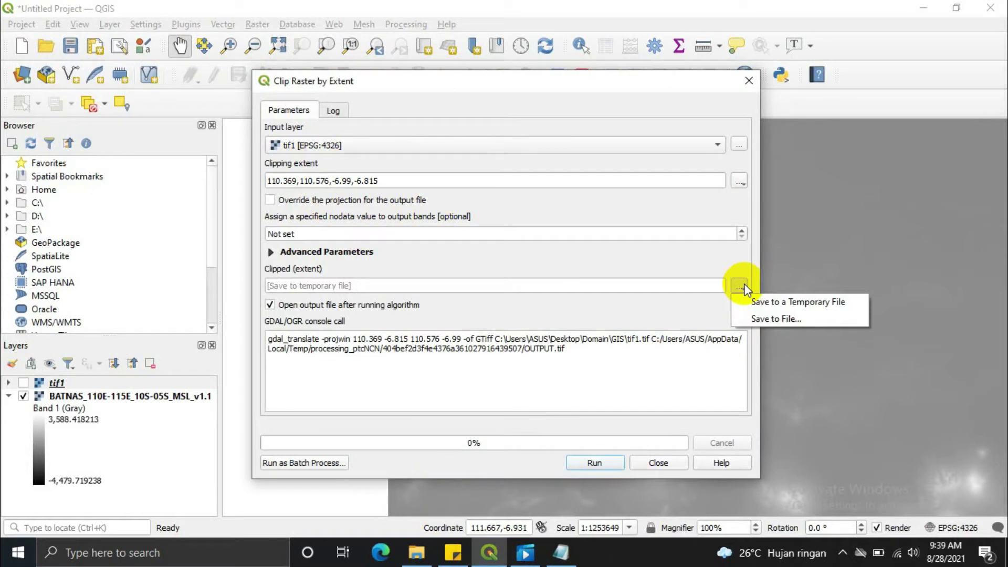
click(764, 318)
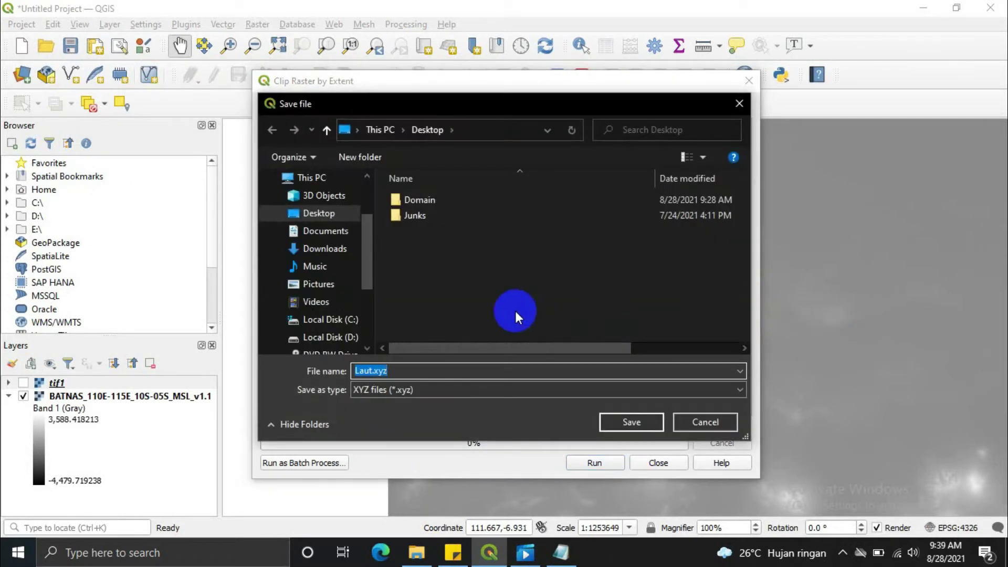
double_click(417, 201)
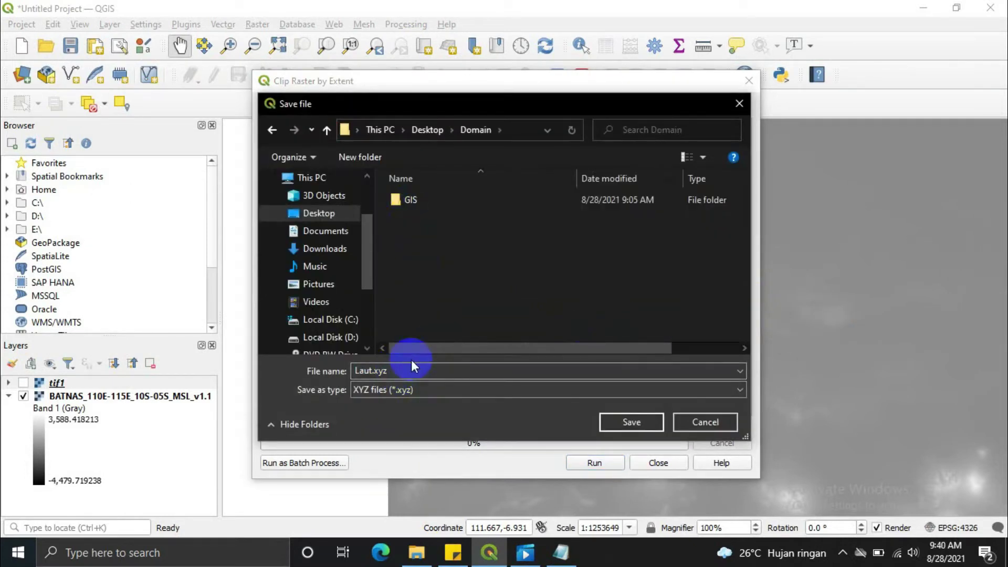
double_click(396, 370)
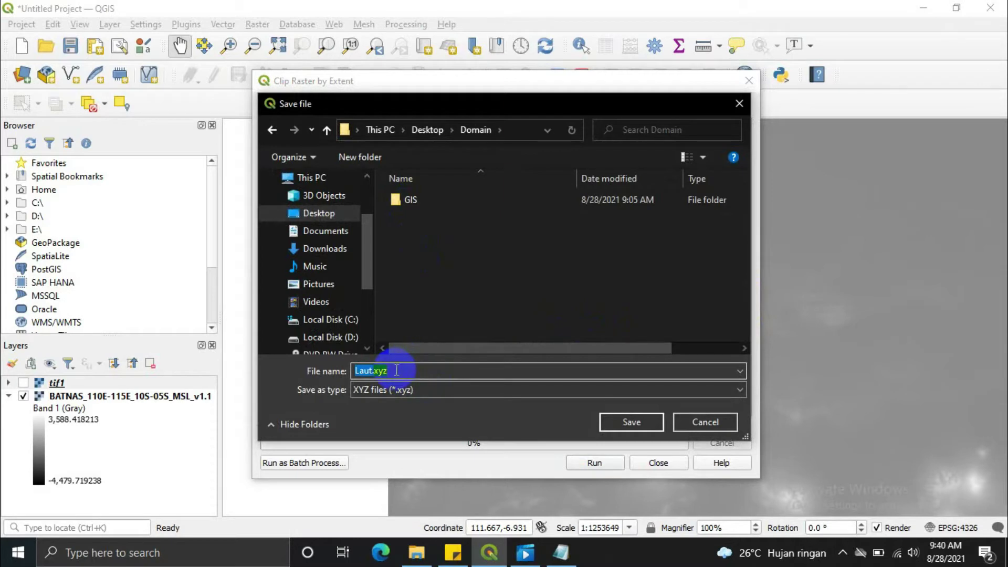
text(batimetri)
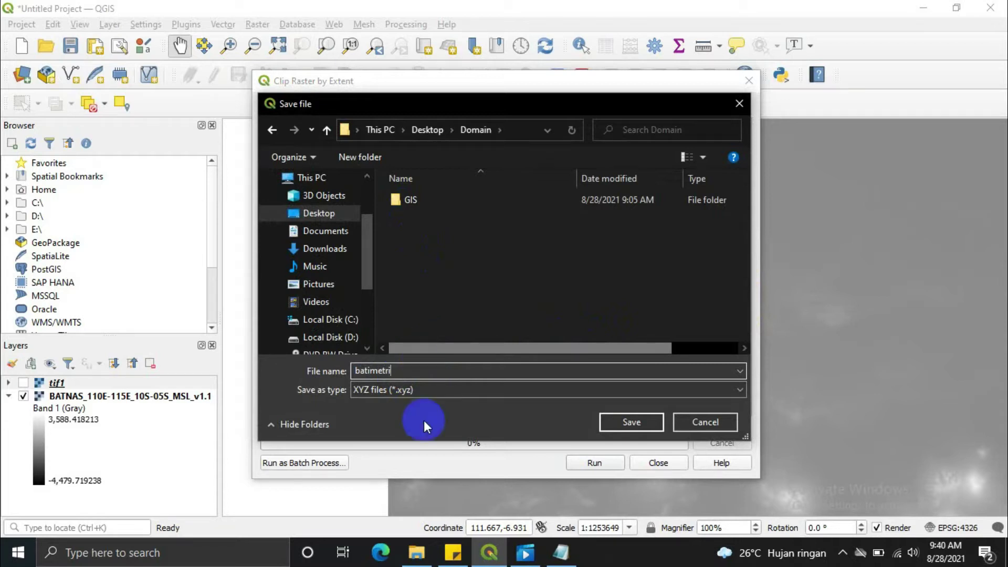
click(630, 422)
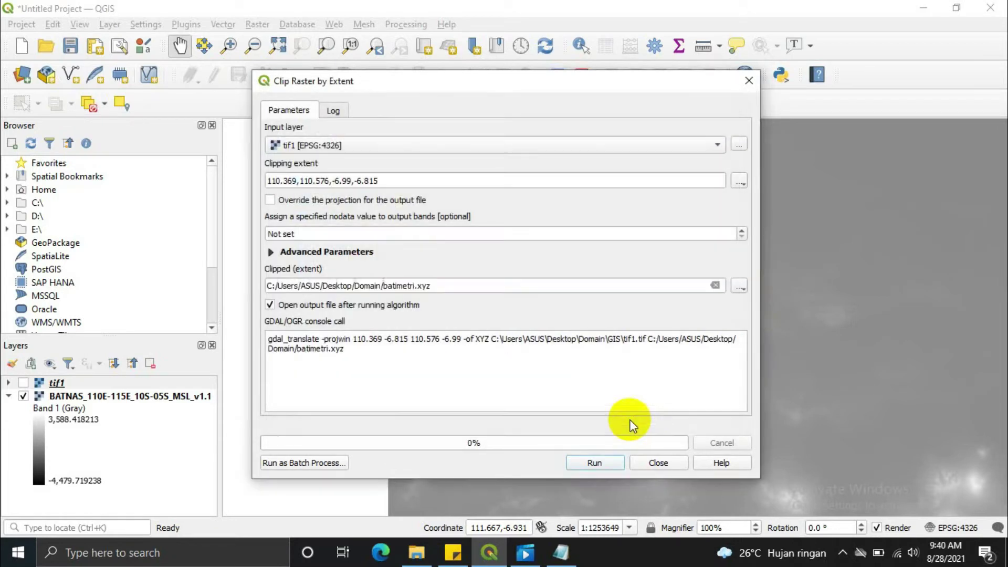
click(607, 465)
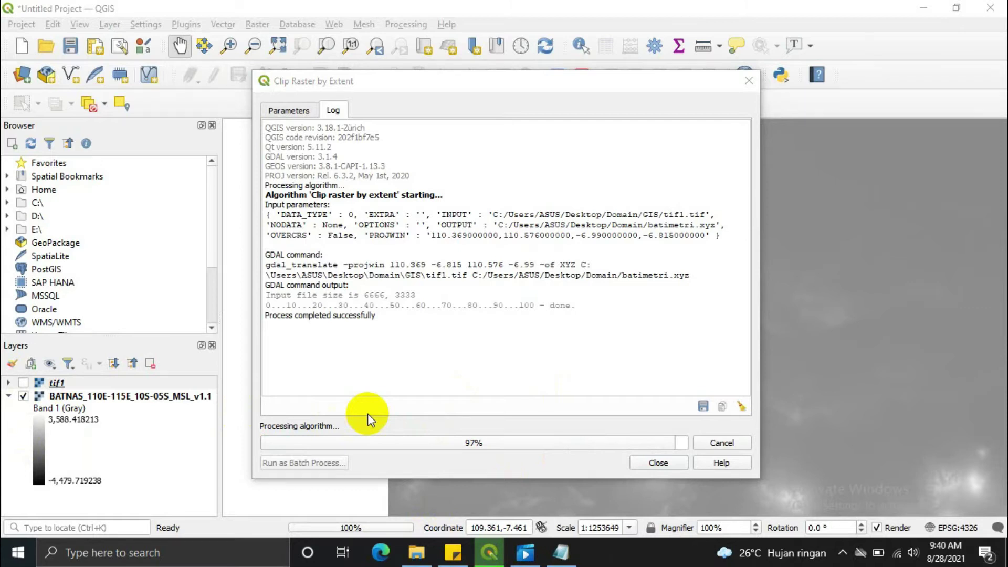
Check the Domain folder for the exported batimetri.xyz file, then return to QGIS and close the clipping dialog
click(416, 553)
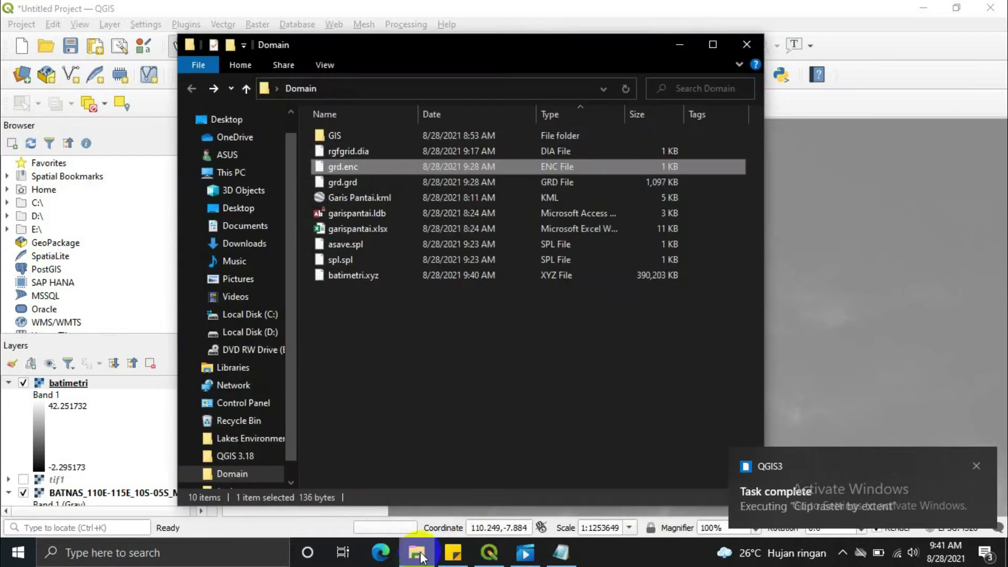
click(387, 276)
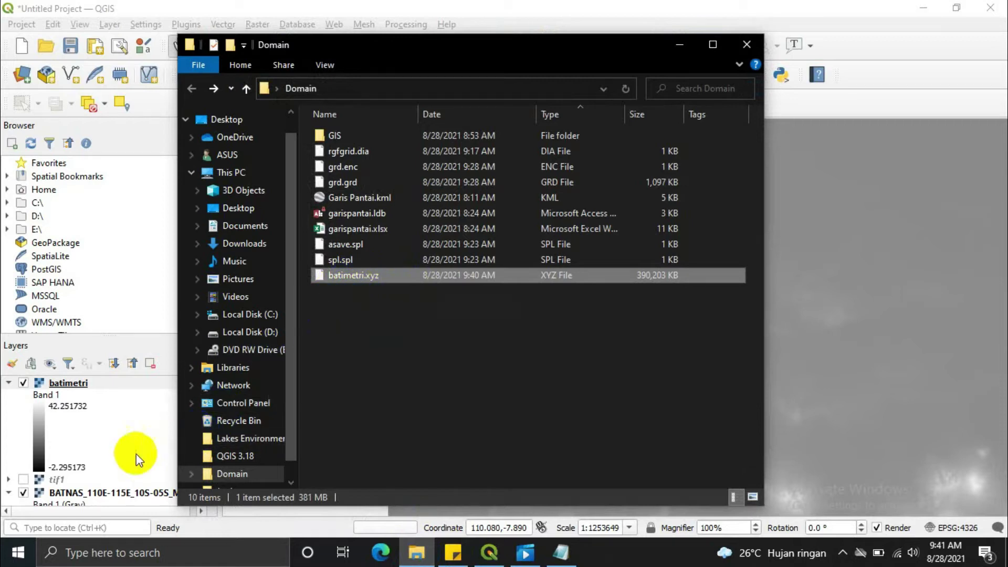
click(156, 442)
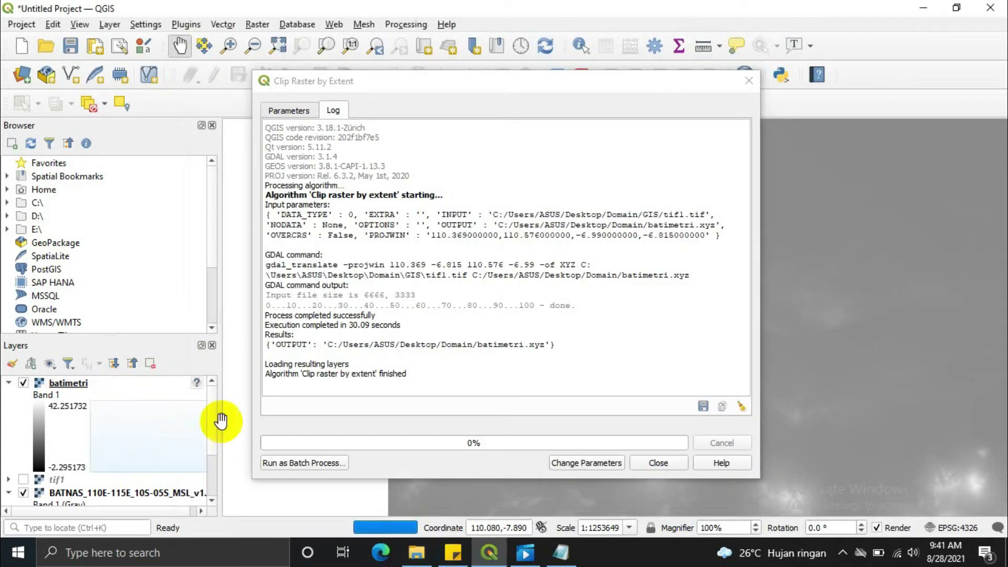
click(658, 462)
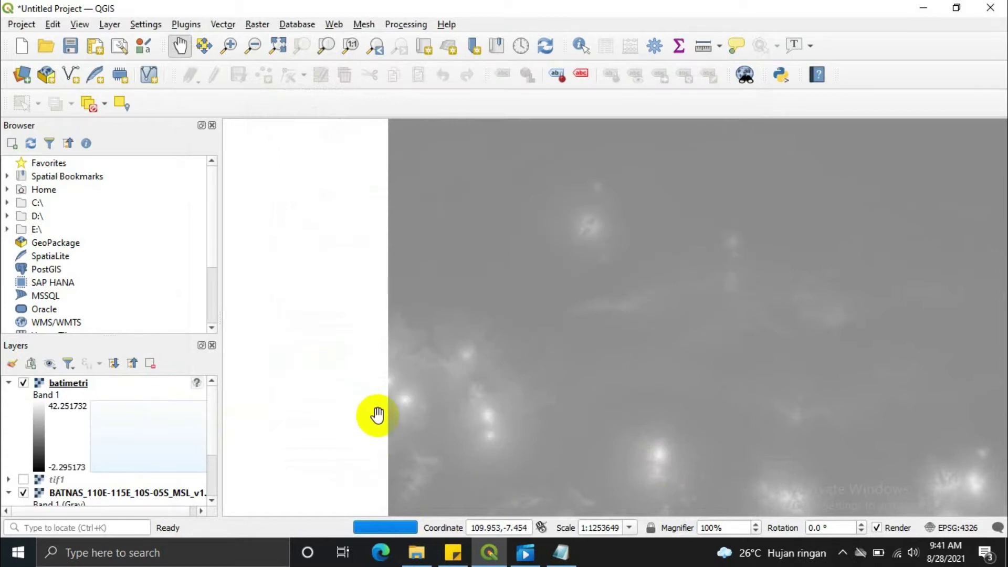
Set up Clip Raster by Extent for BATNAS_110E-115E_10S-05S_MSL_v1.1 with the noted clipping extent 110.369,110.576,-6.99,-6.815
click(257, 25)
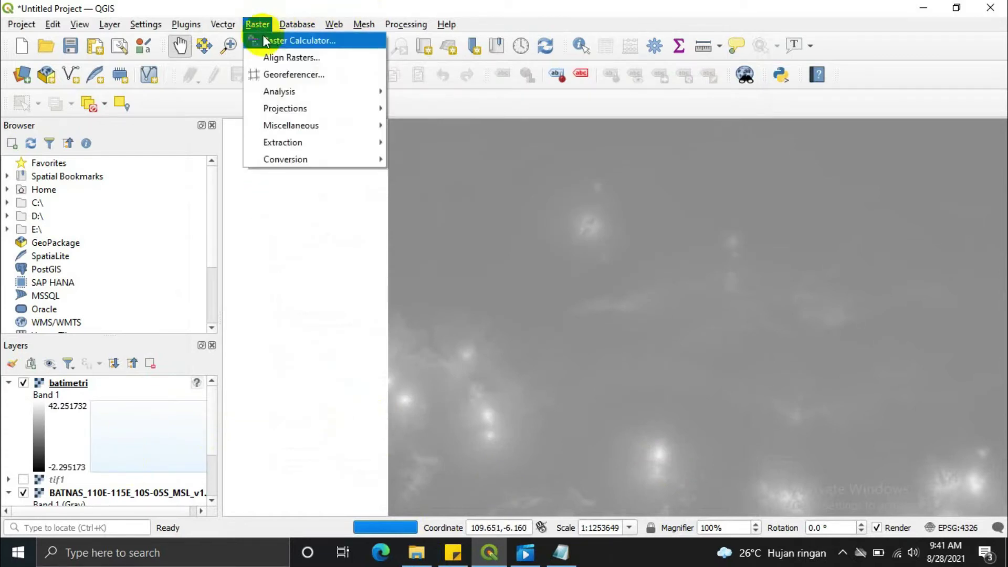
mouse_move(307, 142)
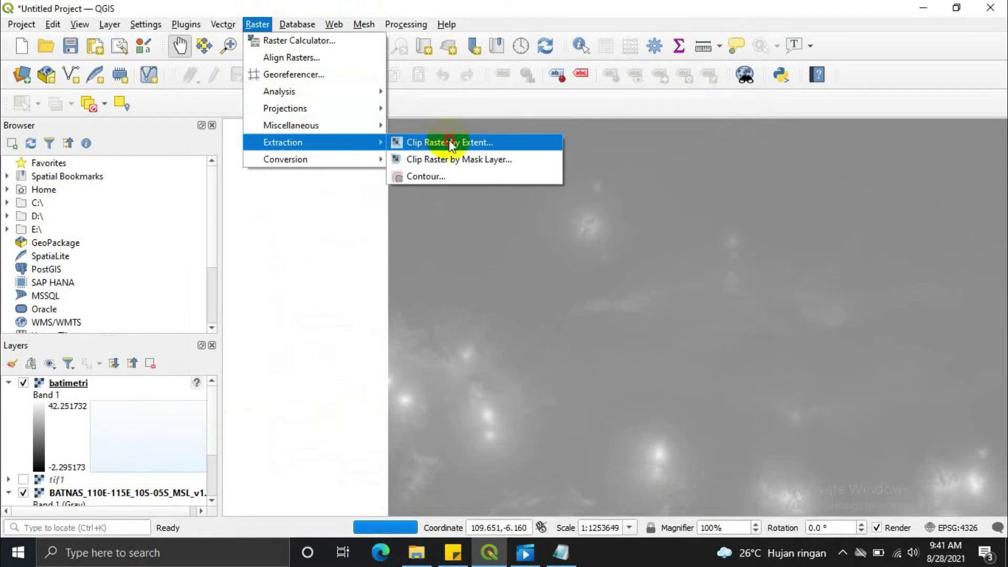
click(450, 141)
click(349, 146)
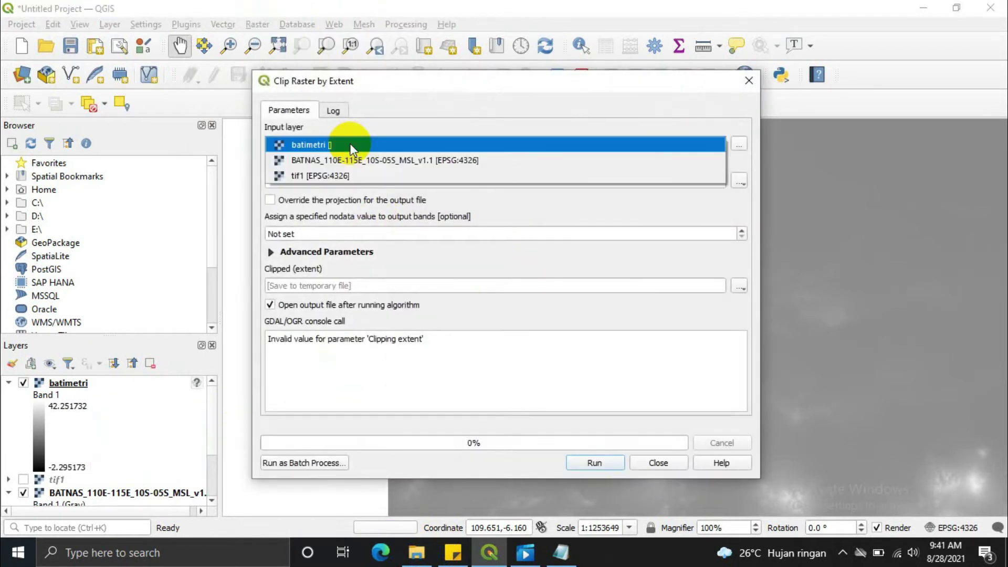
click(351, 160)
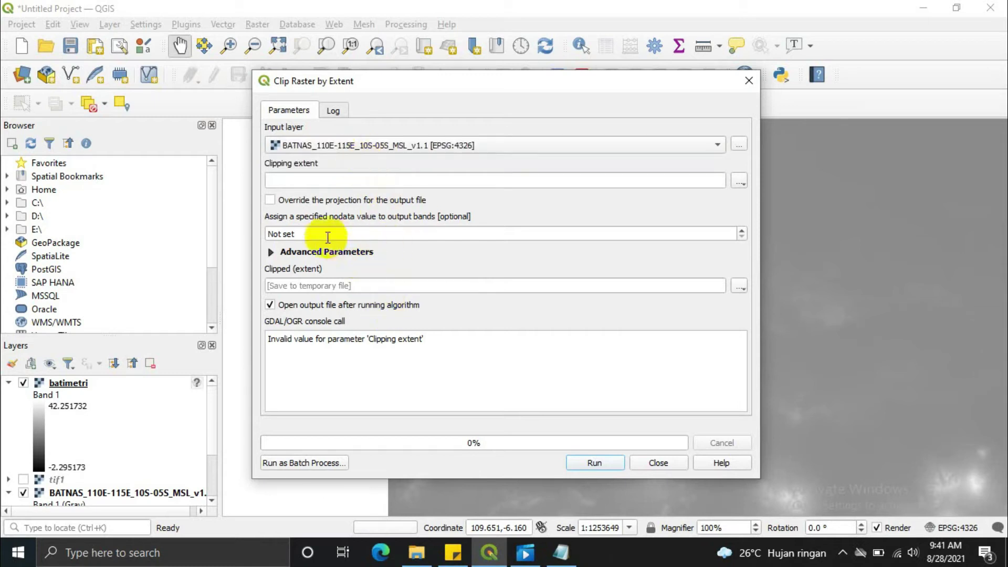
click(561, 552)
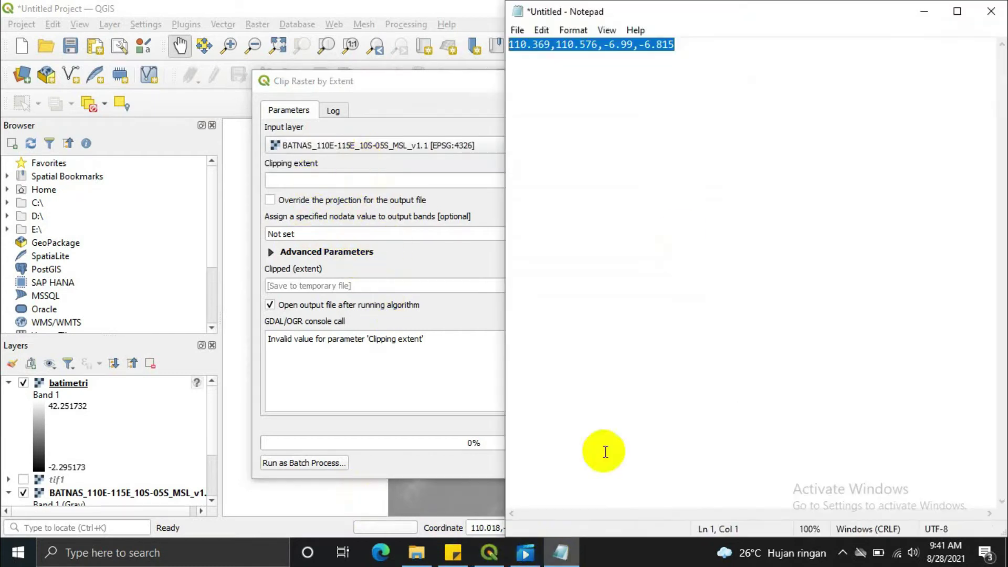
click(328, 181)
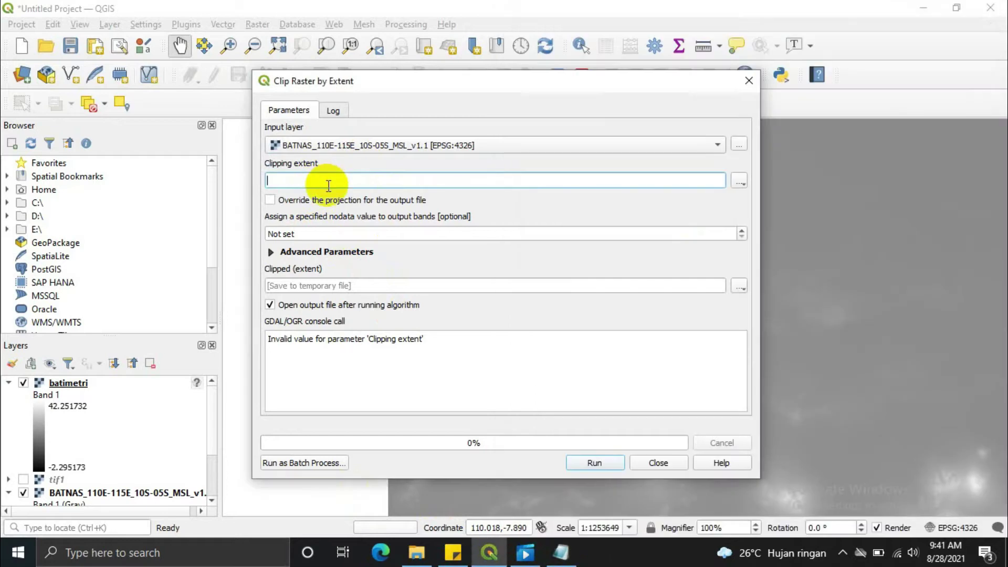
text(110.369,110.576,-6.99,-6.815)
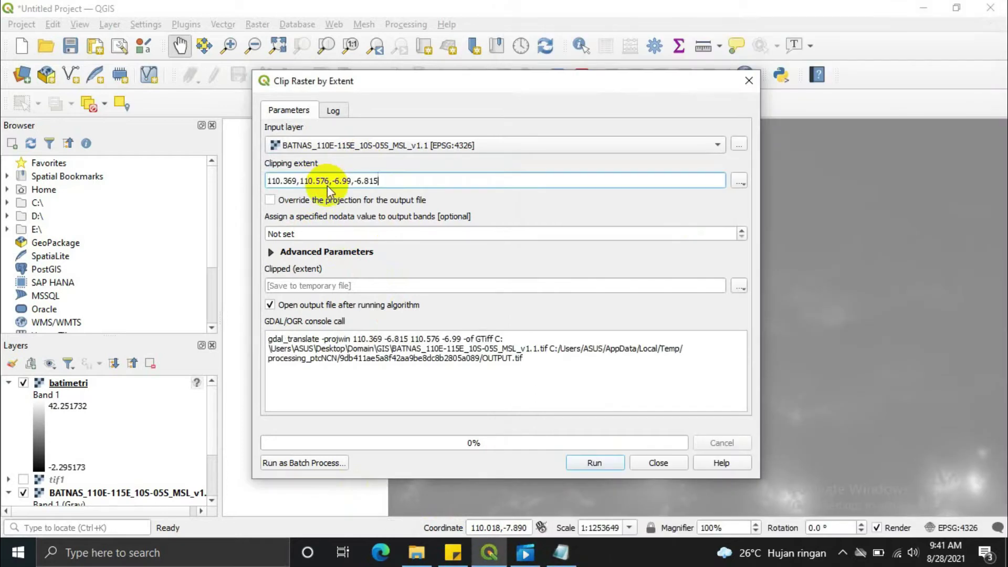
Save the clipped output as laut.xyz in the Desktop\Domain folder, run the clip, and close the dialog
click(741, 287)
click(760, 316)
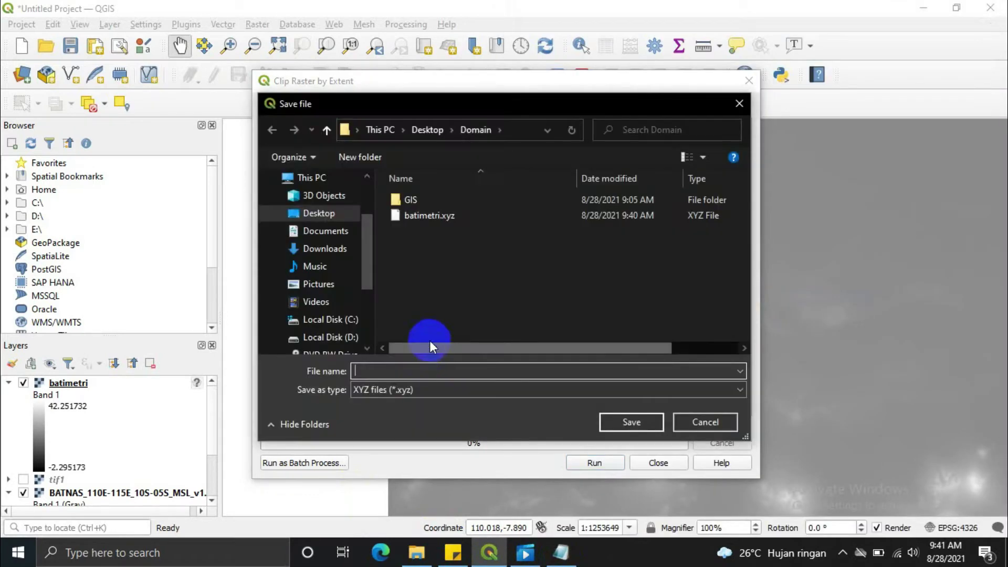
text(Lau)
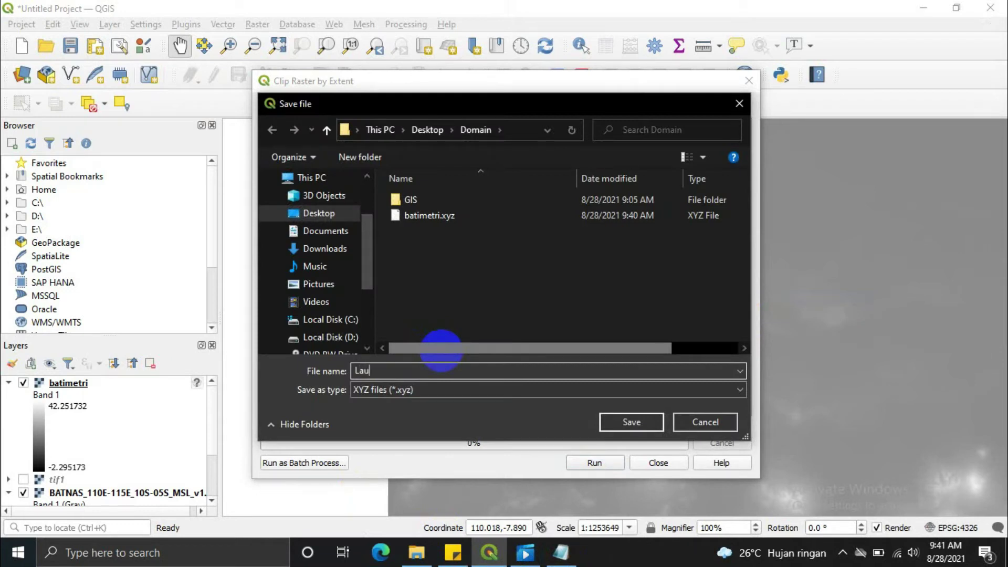
key(BackSpace)
key(BackSpace)
key(BackSpace)
text(laut)
key(Return)
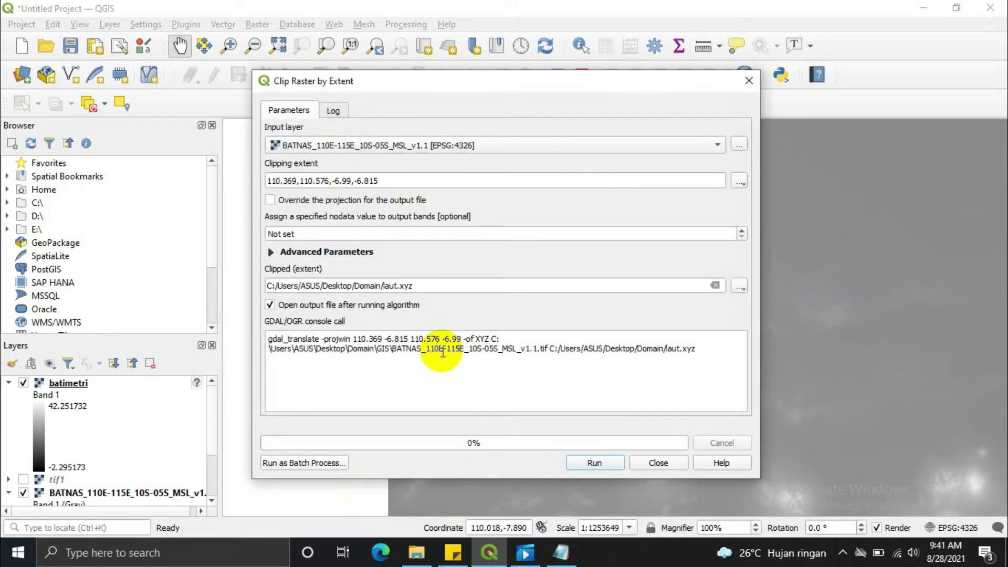
click(593, 465)
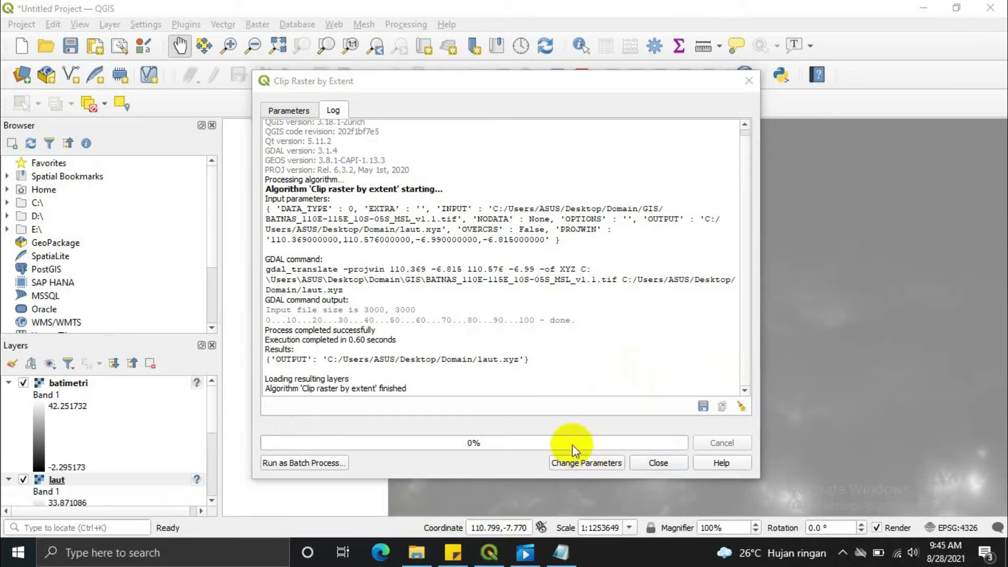
click(740, 87)
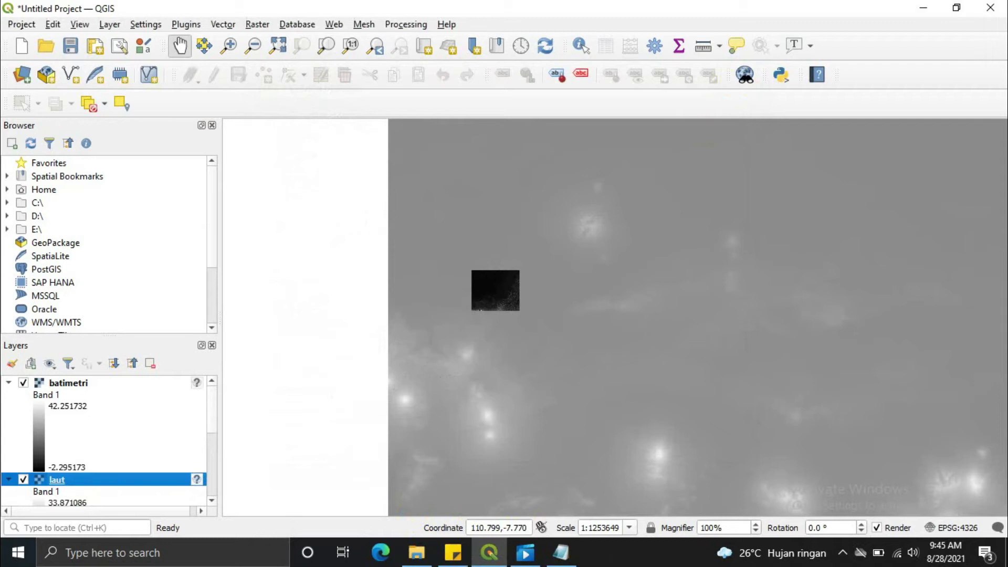
Close QGIS, discarding the project changes, and close the tutorial video in Films & TV
click(999, 10)
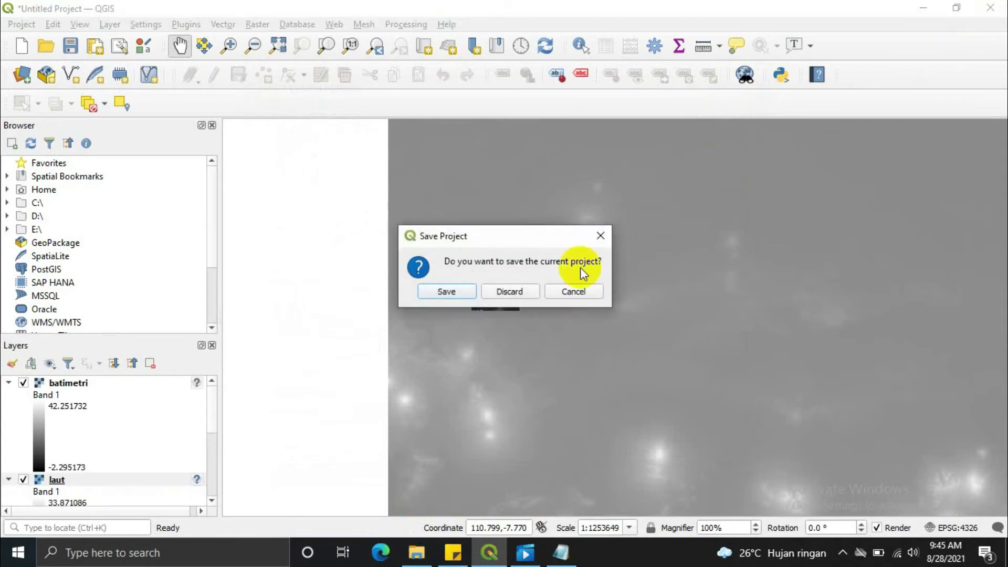
click(509, 290)
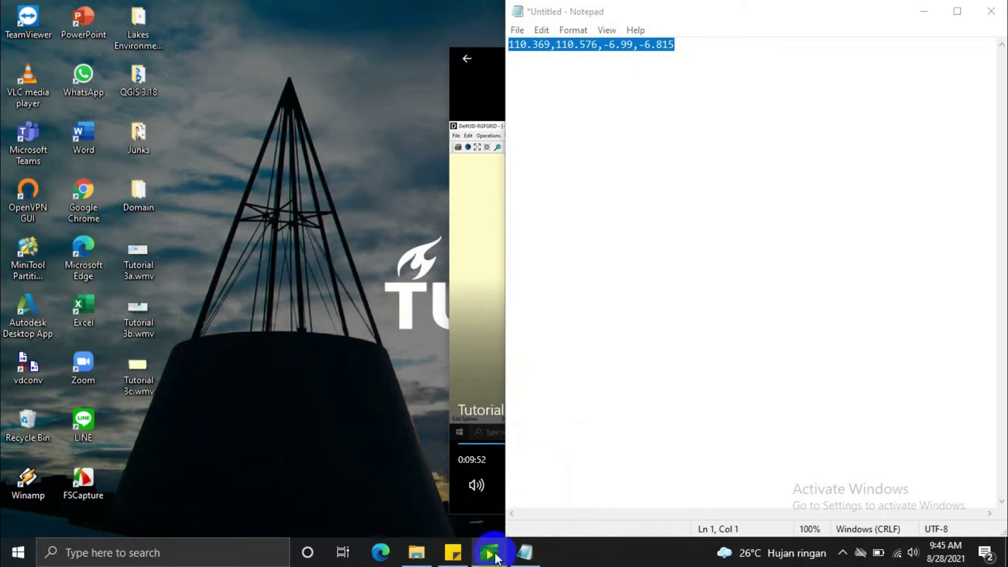
mouse_move(495, 557)
click(493, 73)
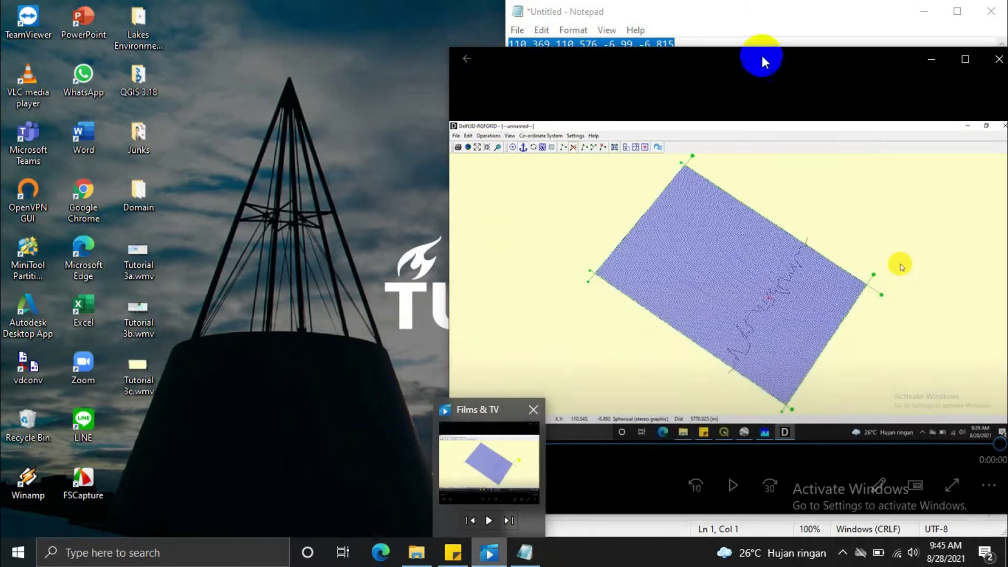
click(987, 58)
Save the clipping extent note as clip.txt in the Desktop\Domain folder and close Notepad
click(516, 31)
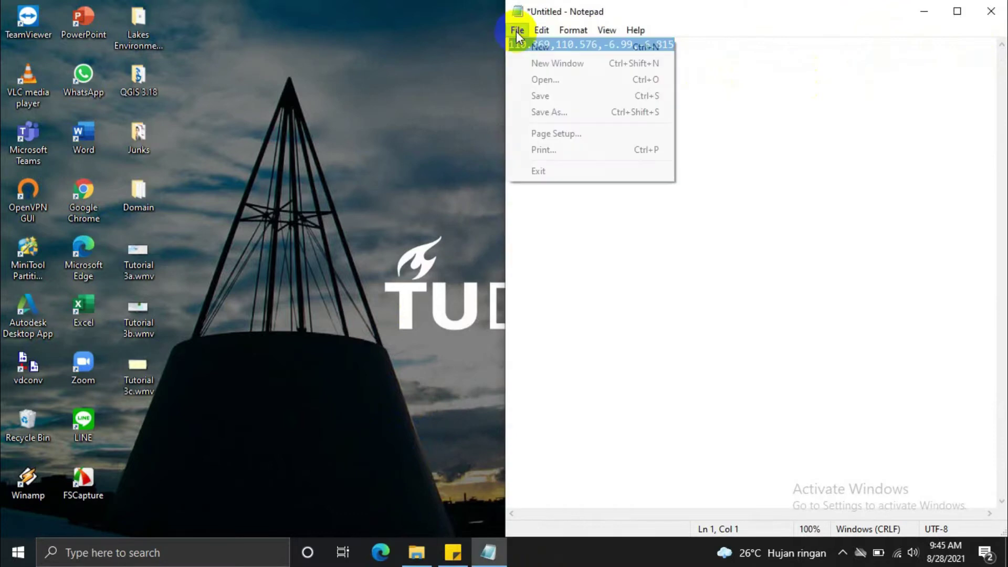
click(562, 101)
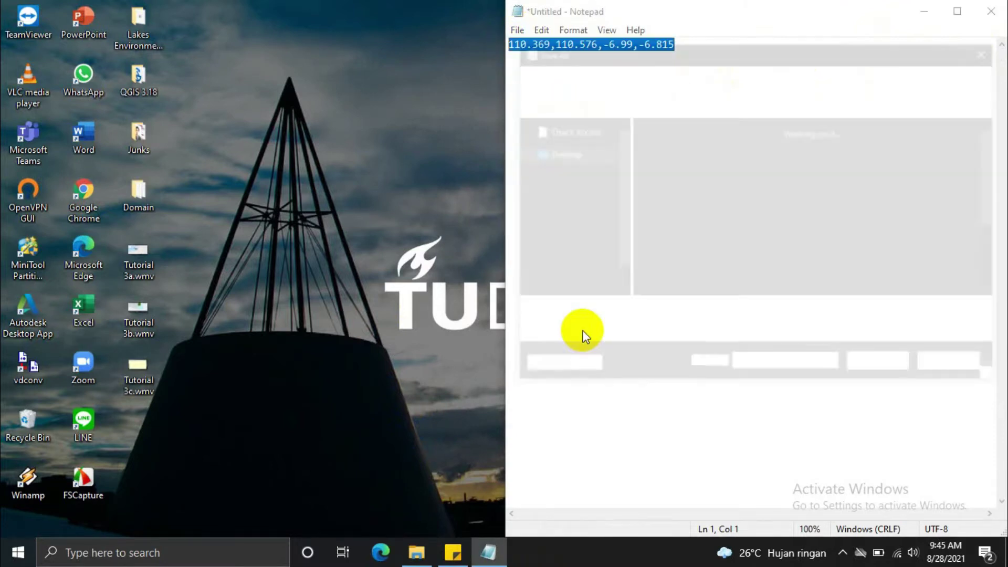
scroll(670, 222, down, 3)
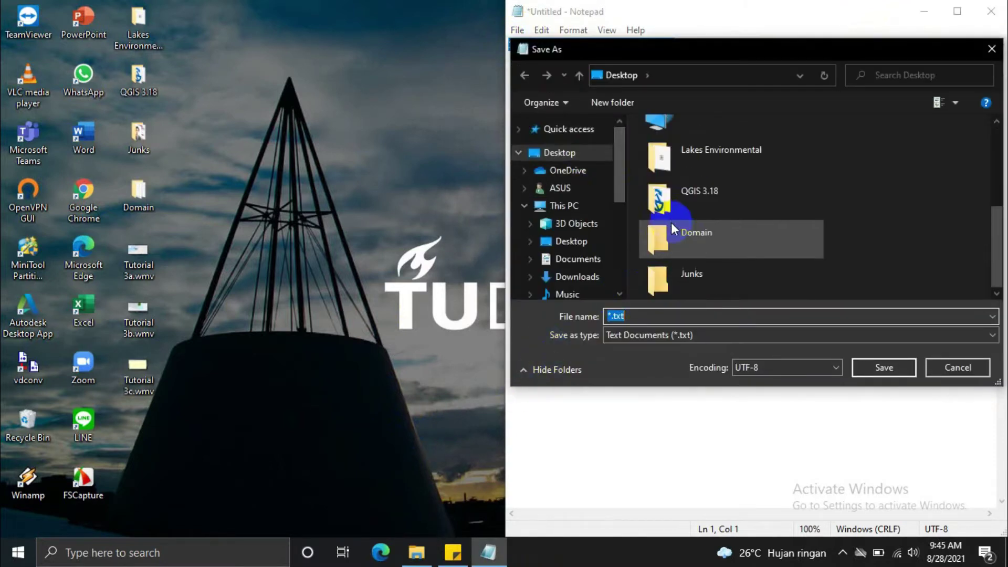
click(685, 228)
double_click(684, 231)
click(646, 316)
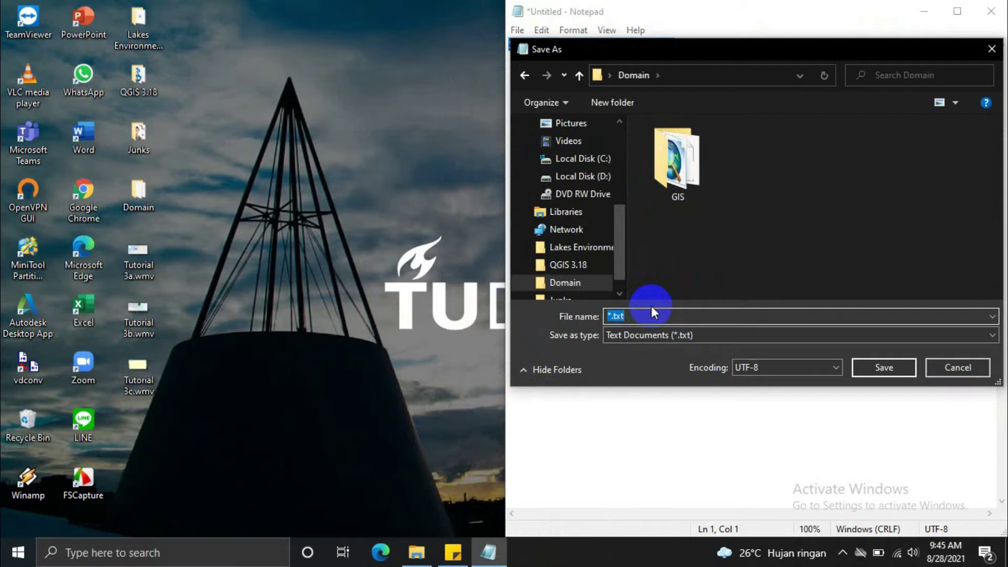
text(clip)
key(Return)
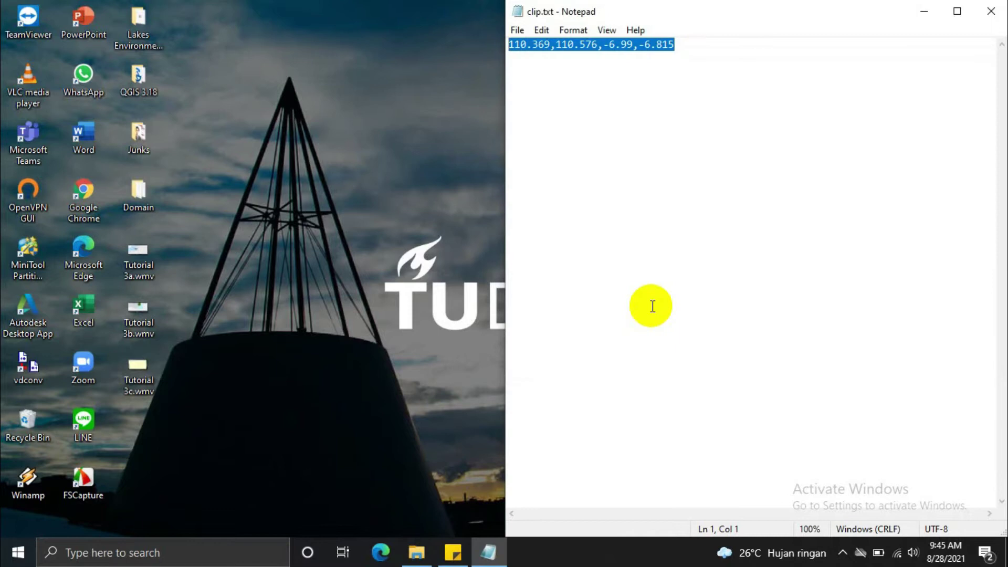
click(982, 21)
Switch to File Explorer and rename batimetri.xyz in the Domain folder to darat.xyz
click(417, 552)
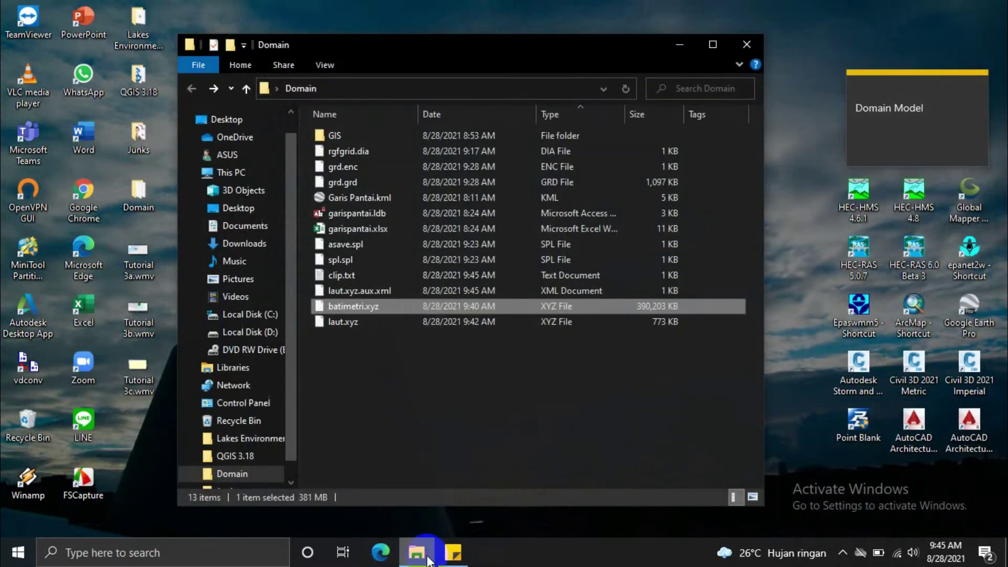
click(380, 321)
click(371, 305)
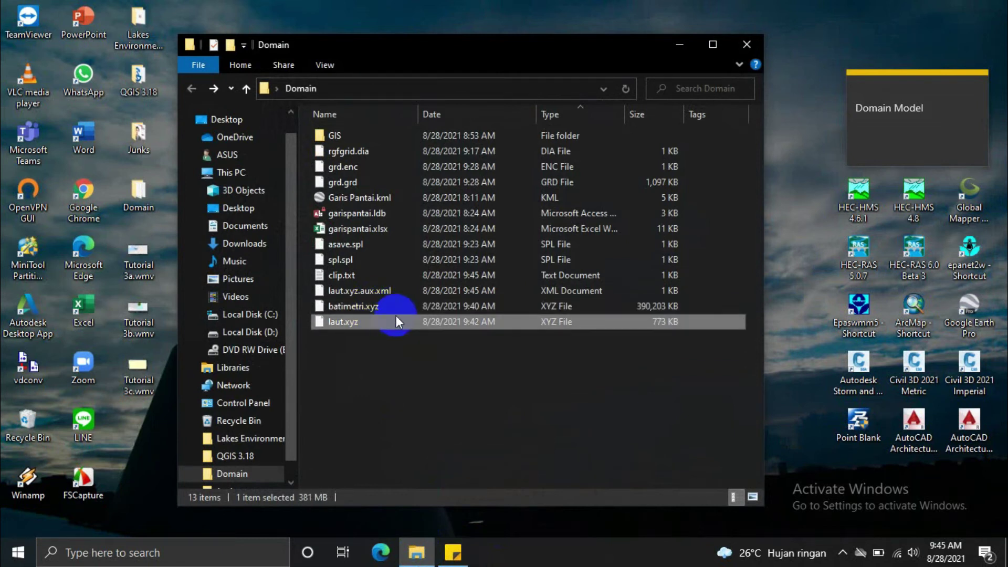
click(386, 301)
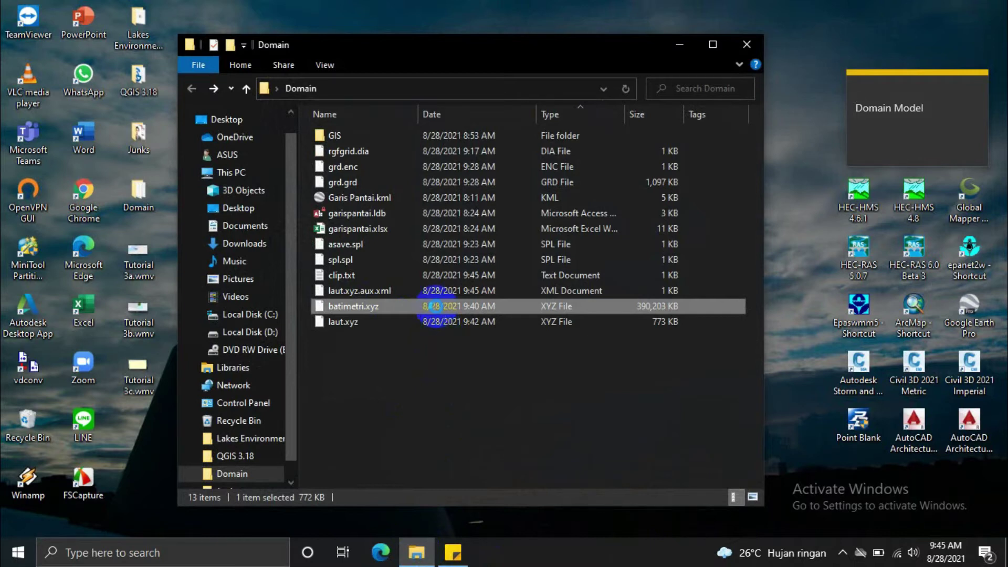
right_click(438, 313)
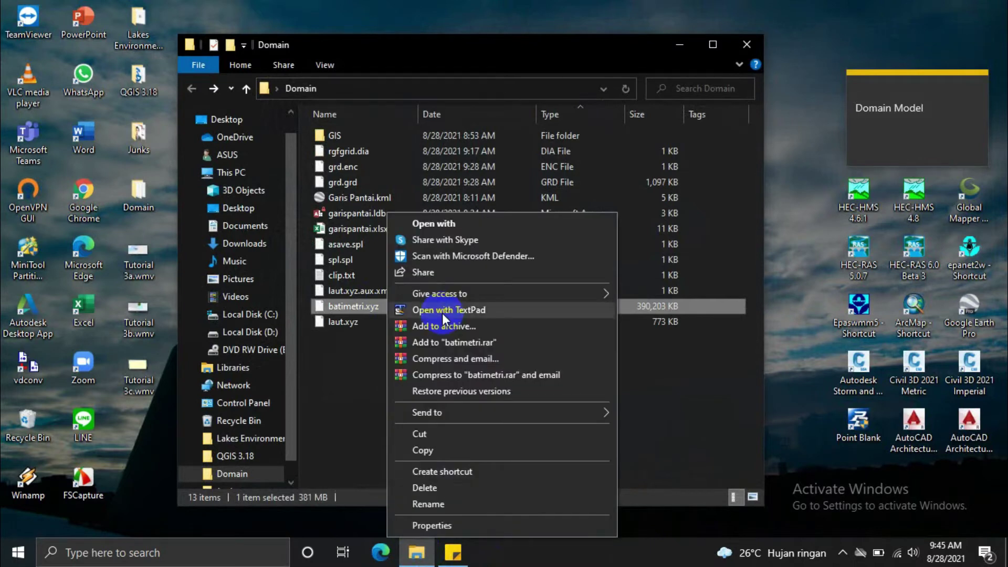
click(511, 501)
text(darat.xyz)
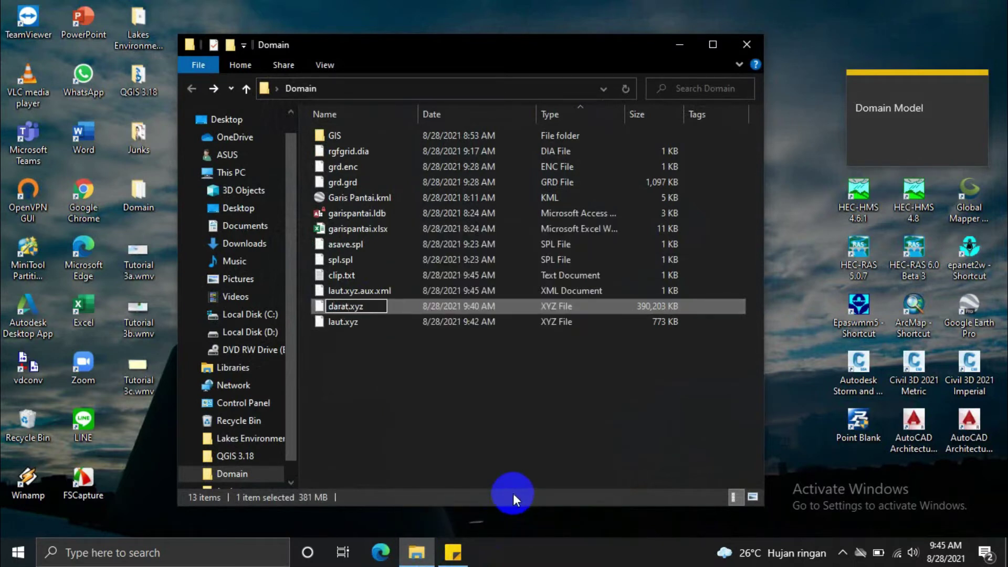
key(Return)
click(525, 424)
Move the Domain folder window aside, find Delft3D with the Windows search and launch it
drag(496, 55, 548, 42)
click(248, 539)
text(delft3D)
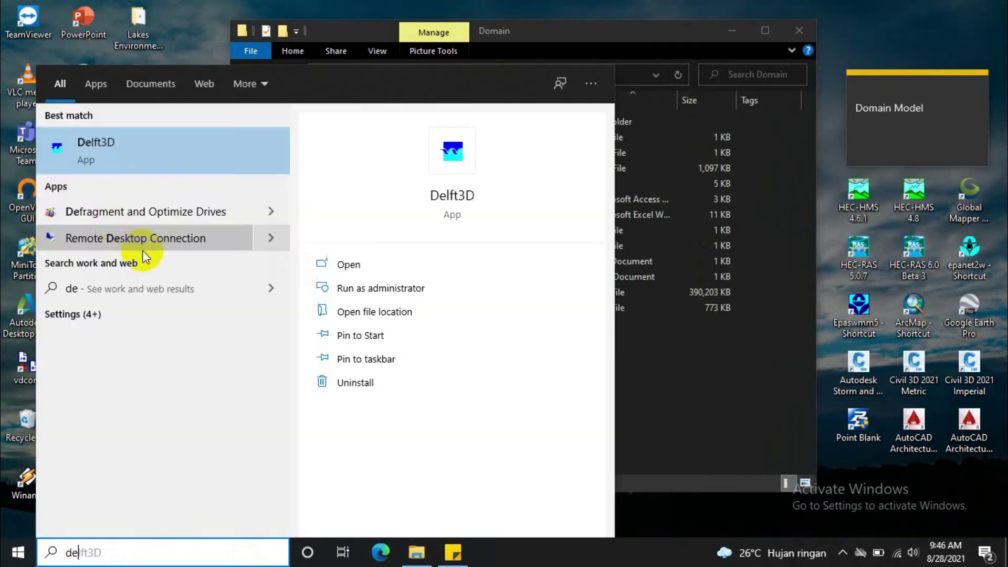
click(344, 178)
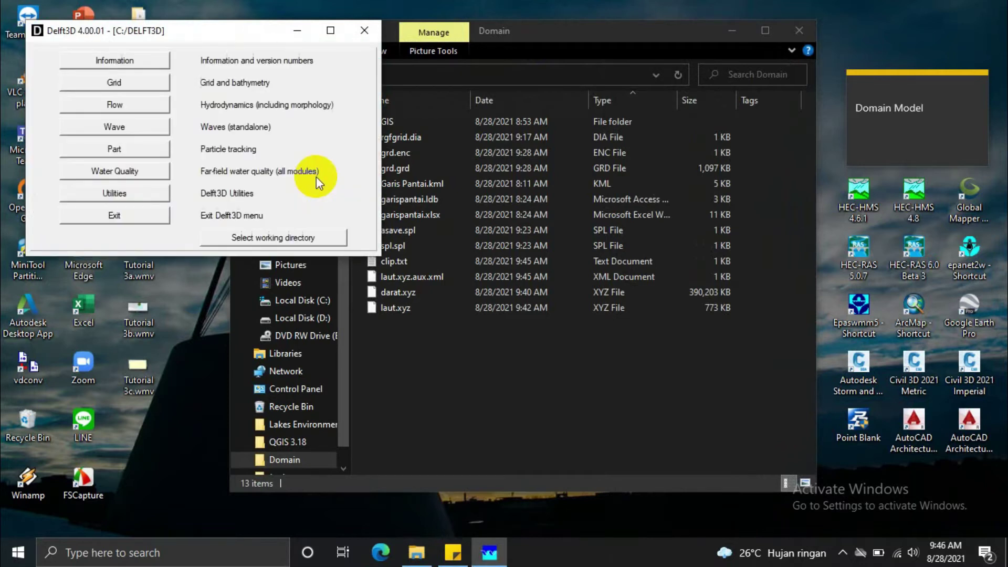
Set the Delft3D working directory to the Desktop/Domain folder
click(303, 237)
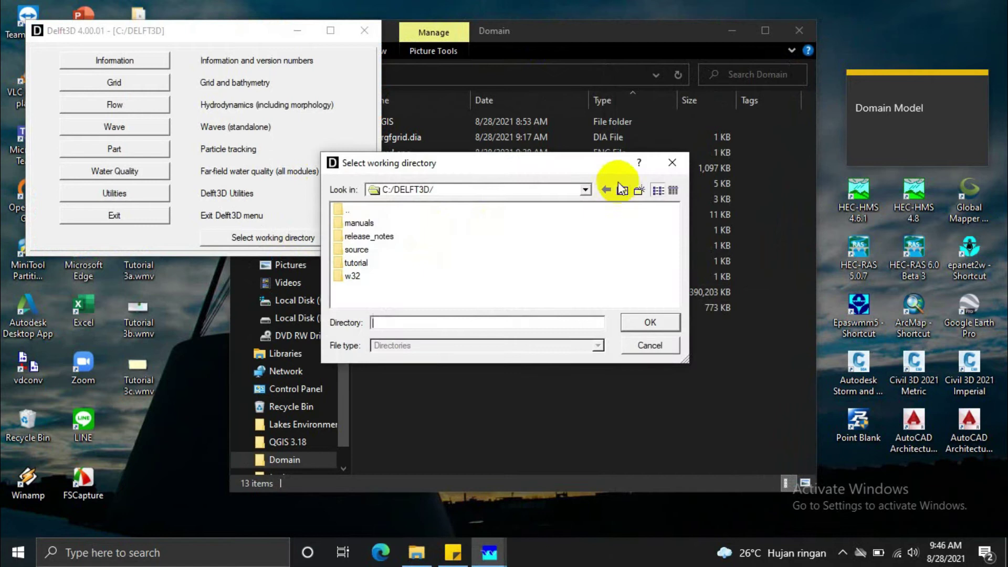
click(585, 189)
click(461, 241)
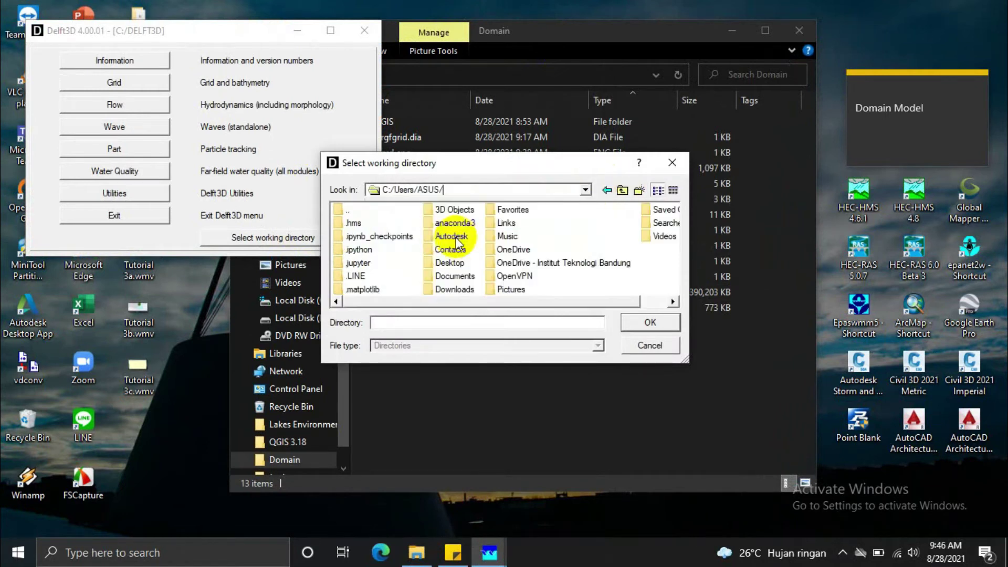
double_click(450, 275)
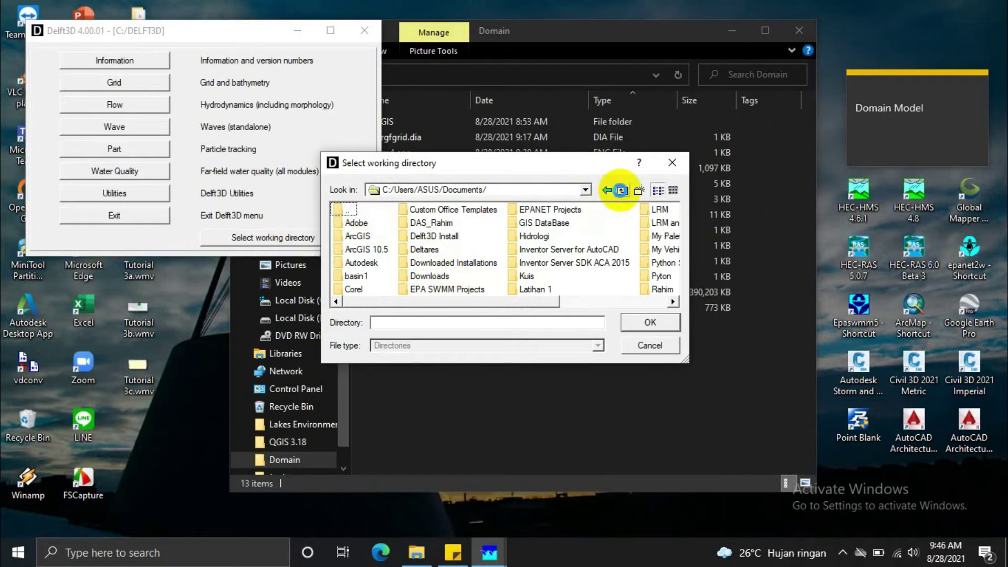
click(606, 190)
double_click(451, 262)
double_click(358, 223)
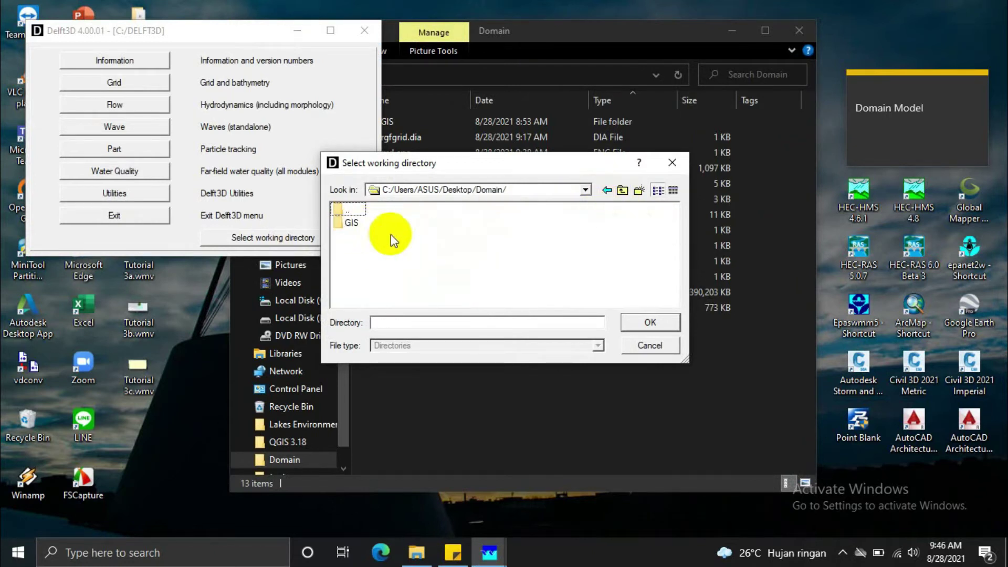
click(636, 321)
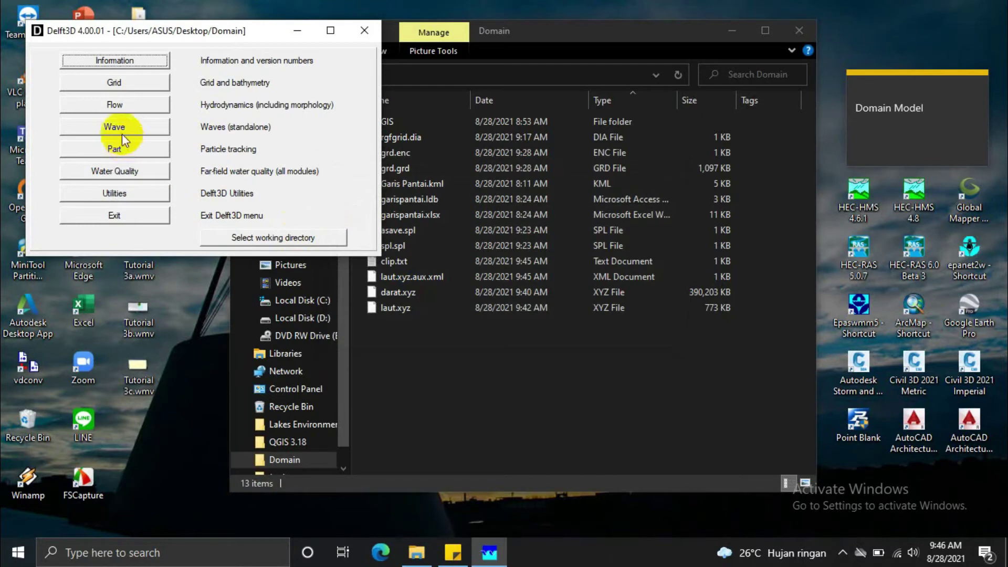
Launch QUICKIN from the Grid and bathymetry module and switch its coordinate system to Spherical Co-ordinates
click(133, 83)
click(129, 86)
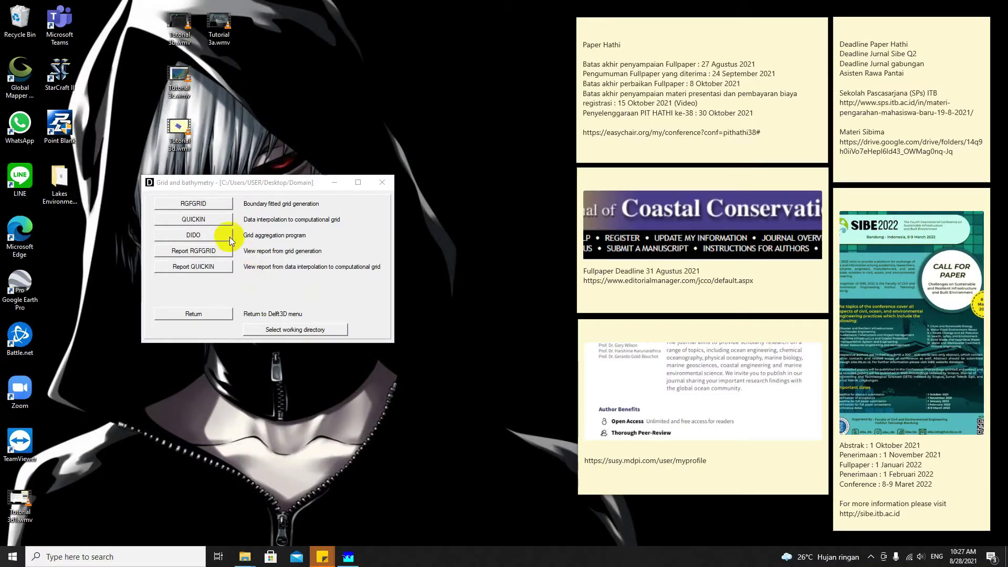
click(214, 219)
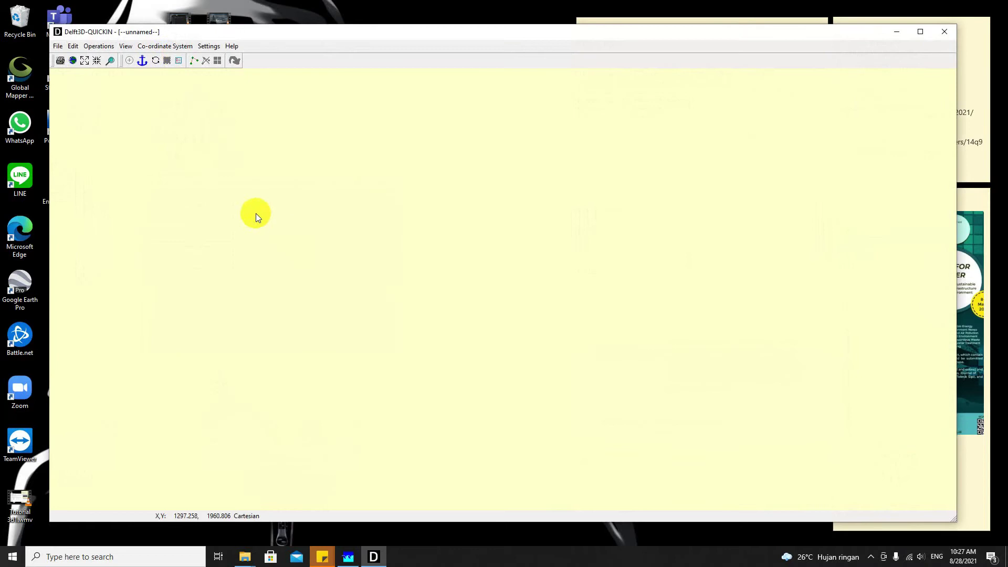
click(169, 45)
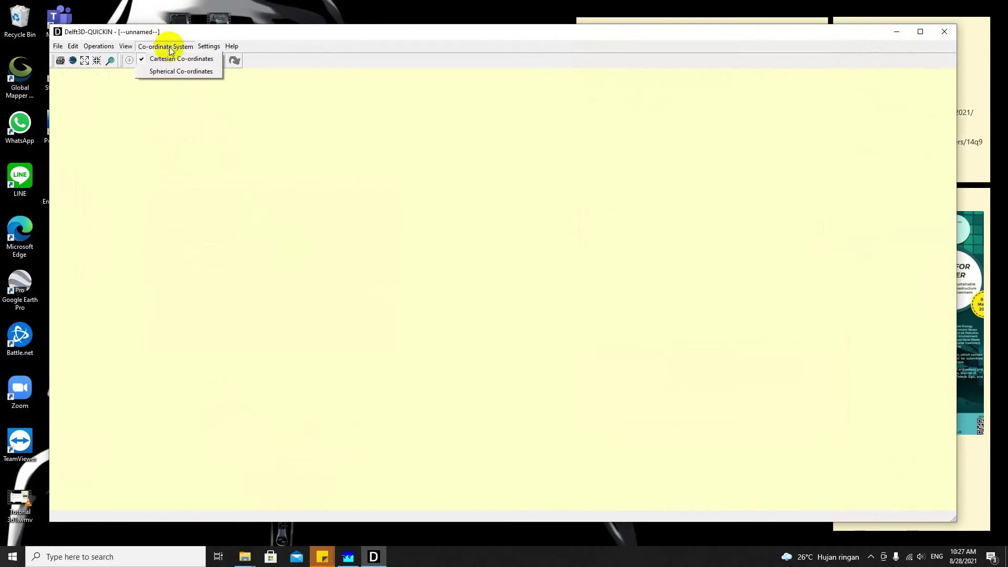
click(181, 71)
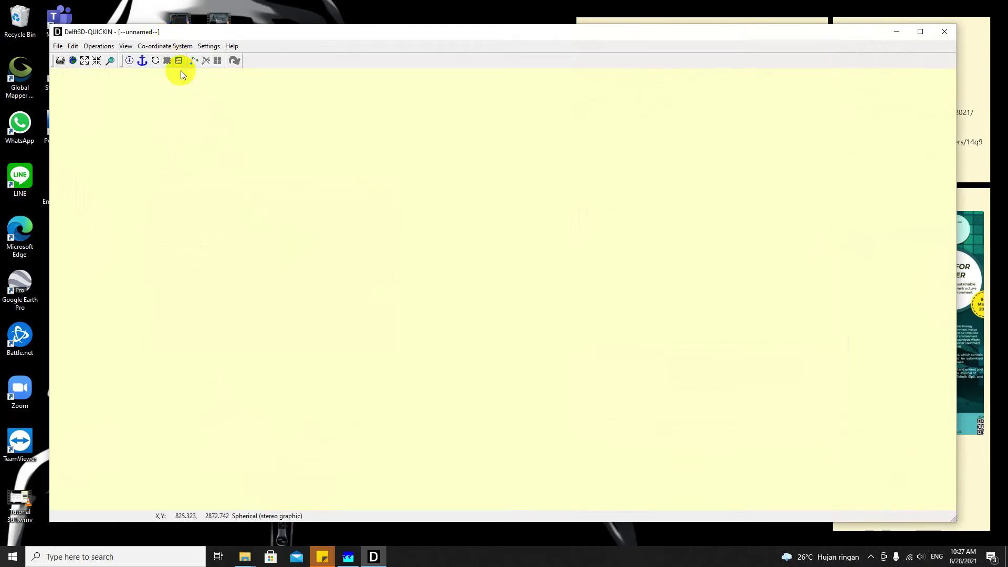
Import the computational grid file grd.grd from the Domain folder
click(58, 46)
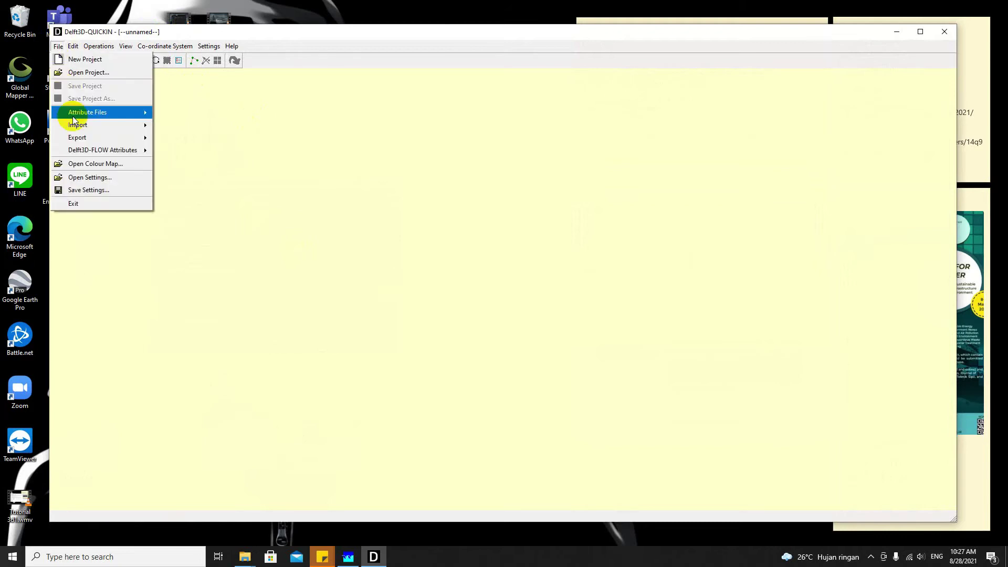
mouse_move(76, 112)
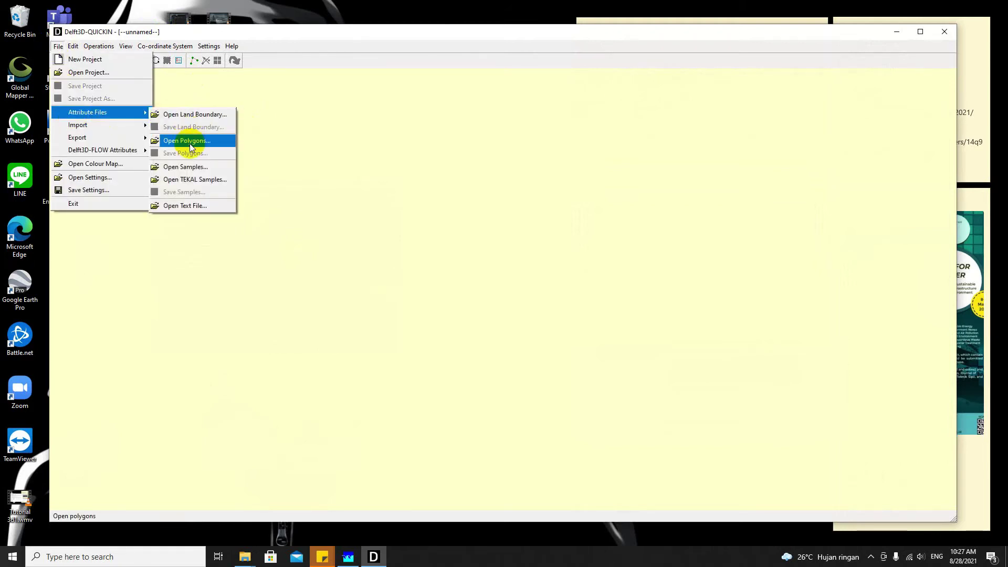
mouse_move(113, 125)
click(168, 128)
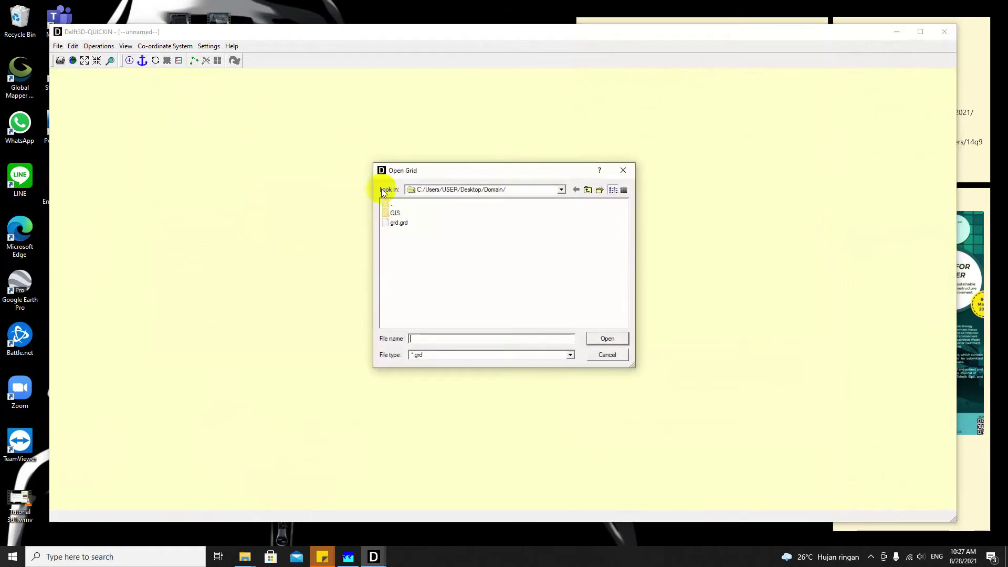
double_click(395, 224)
Load the laut.xyz samples from the Domain folder as an attribute file
click(58, 46)
mouse_move(105, 112)
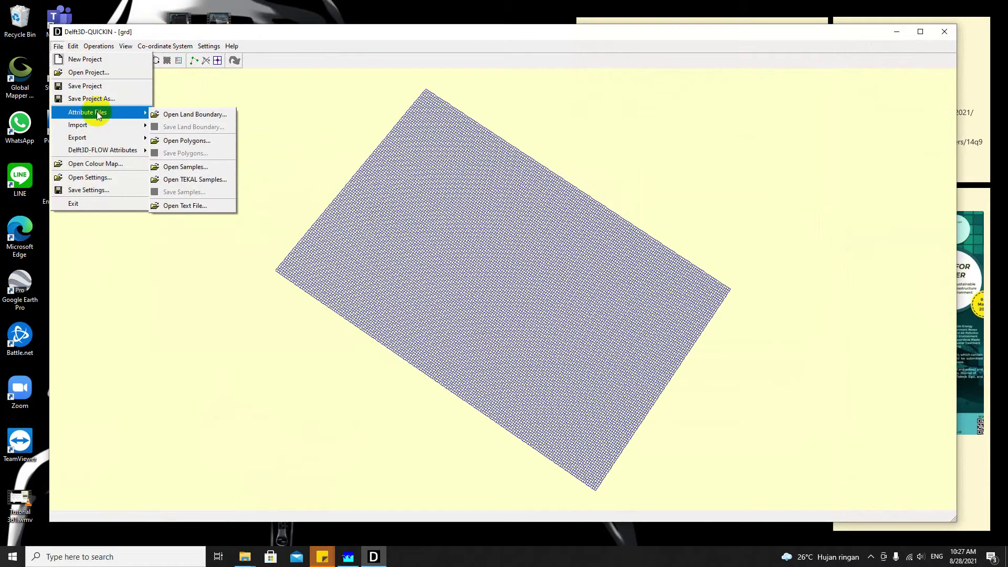
click(209, 168)
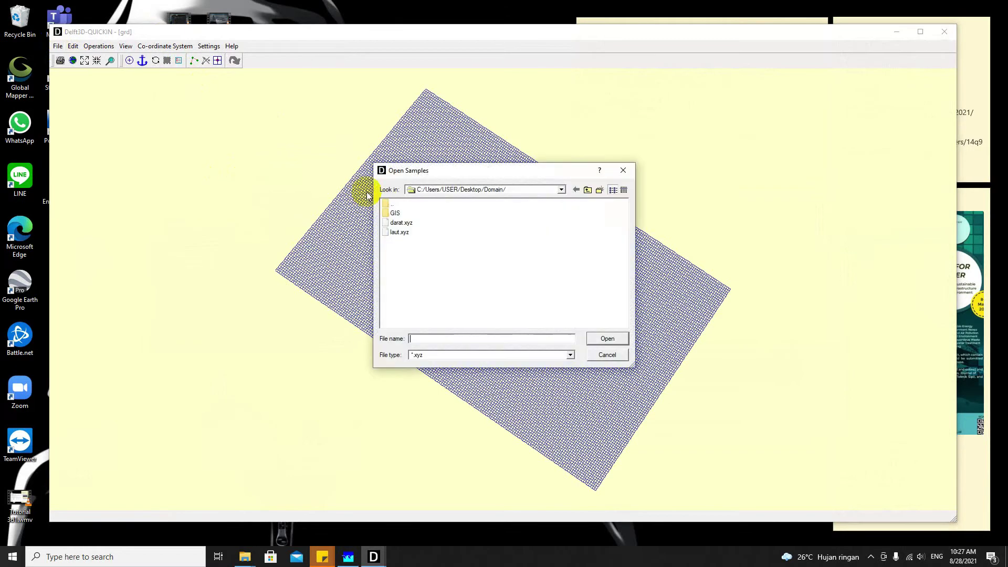
double_click(401, 232)
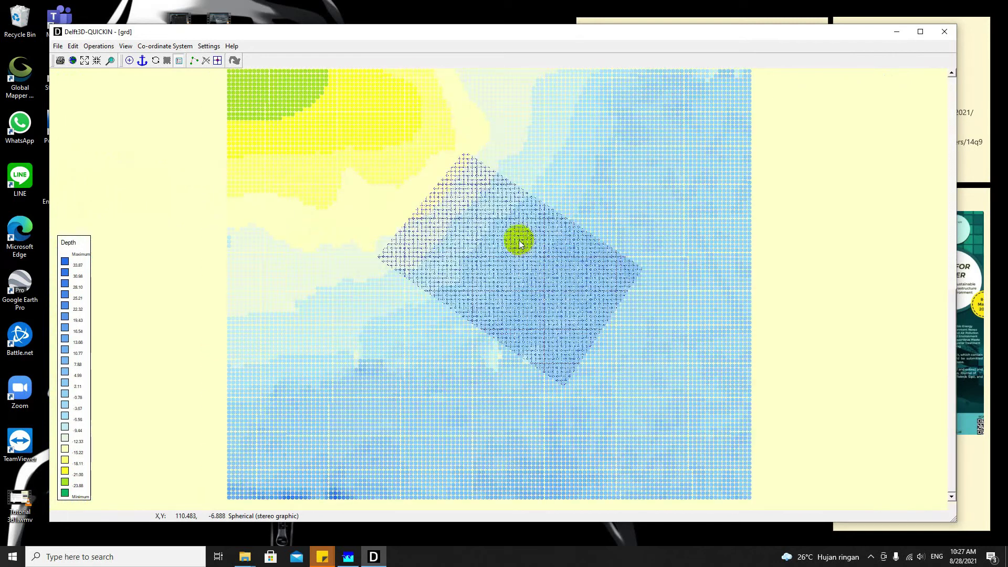
Set the cache order of the active grid, land boundary and polygons to 0
click(208, 46)
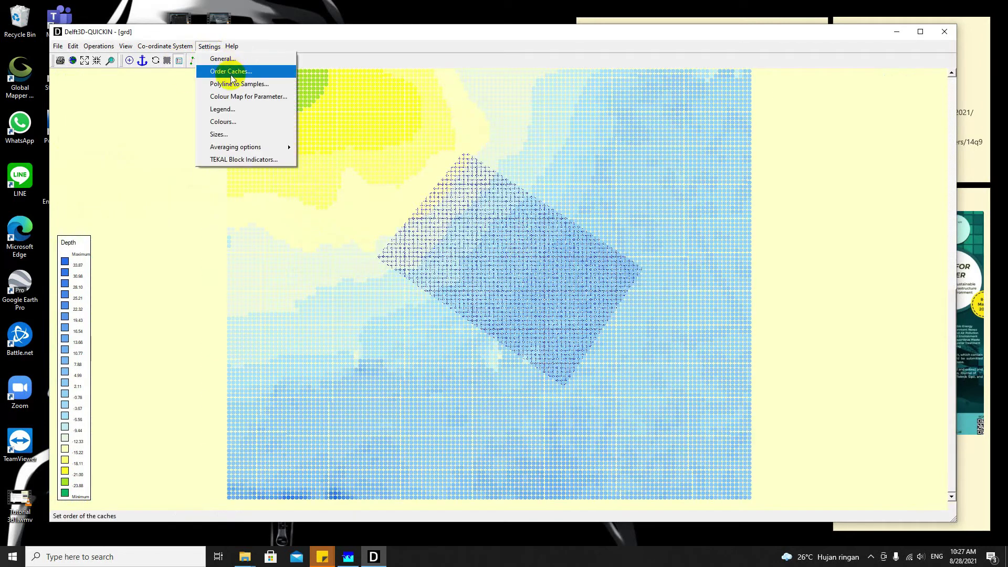
click(231, 73)
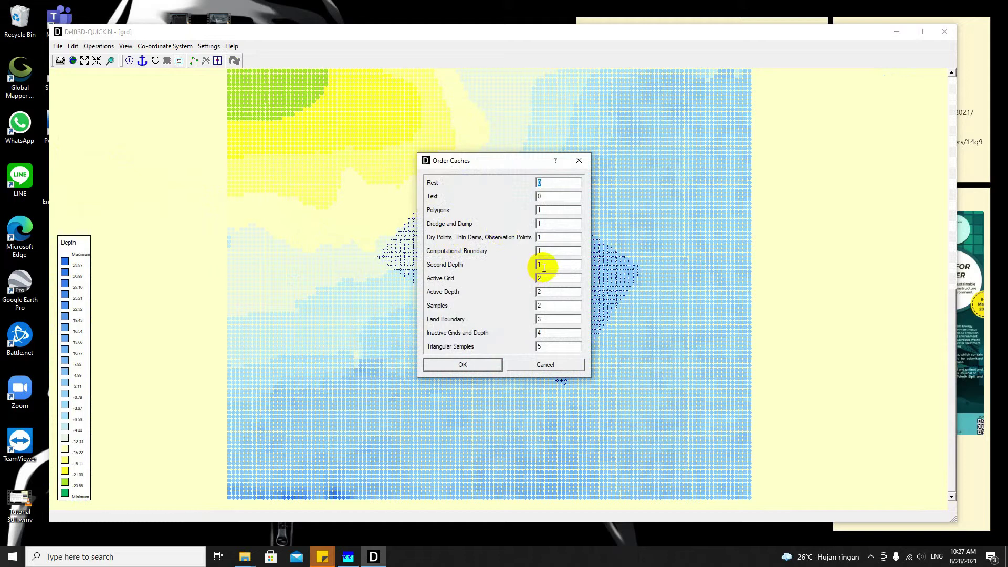
double_click(540, 278)
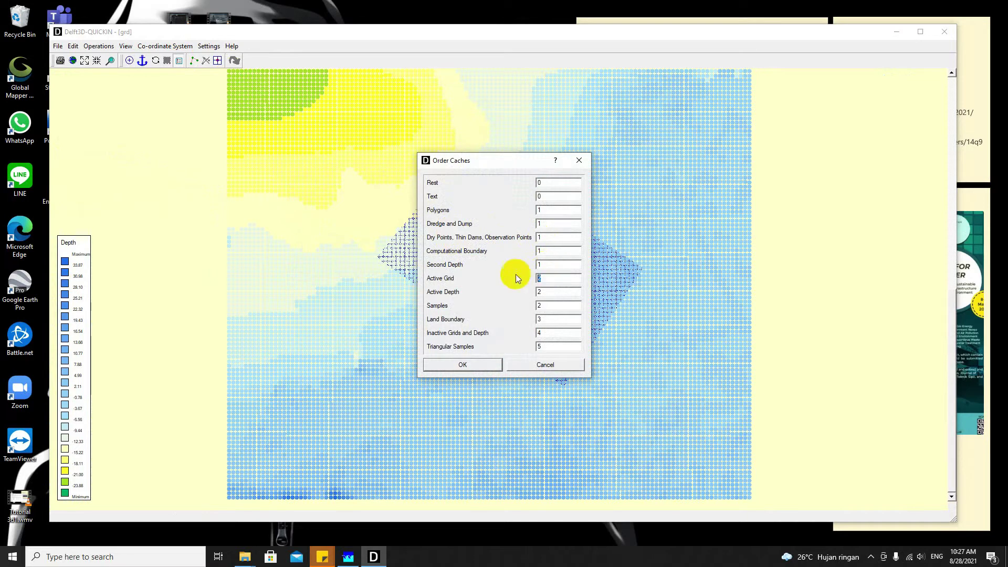
double_click(540, 320)
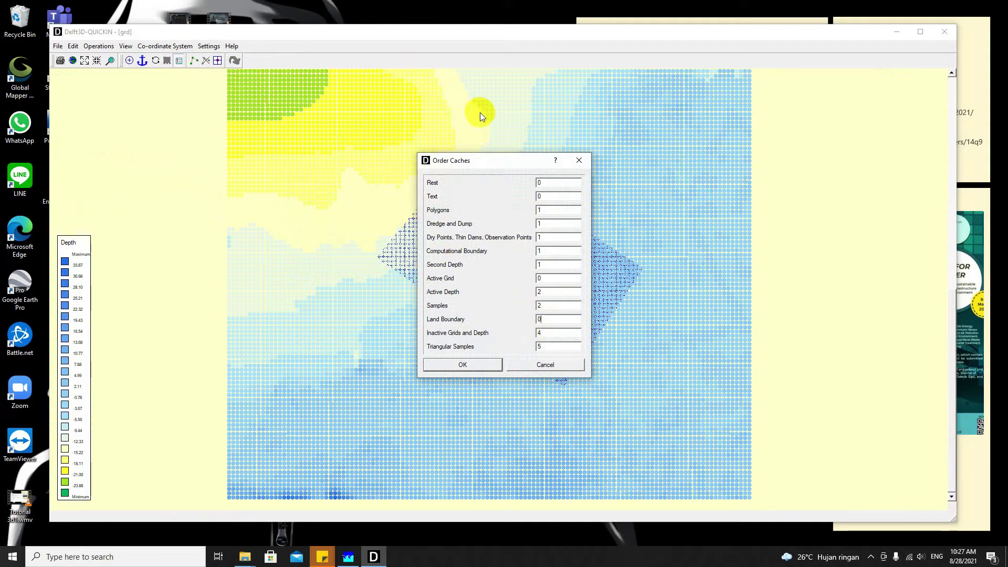
double_click(541, 211)
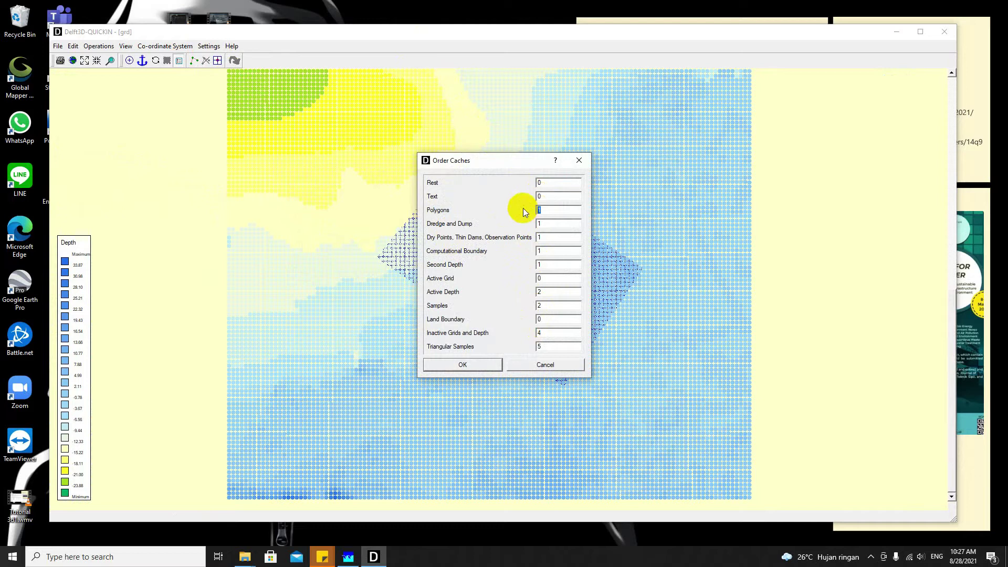
text(0)
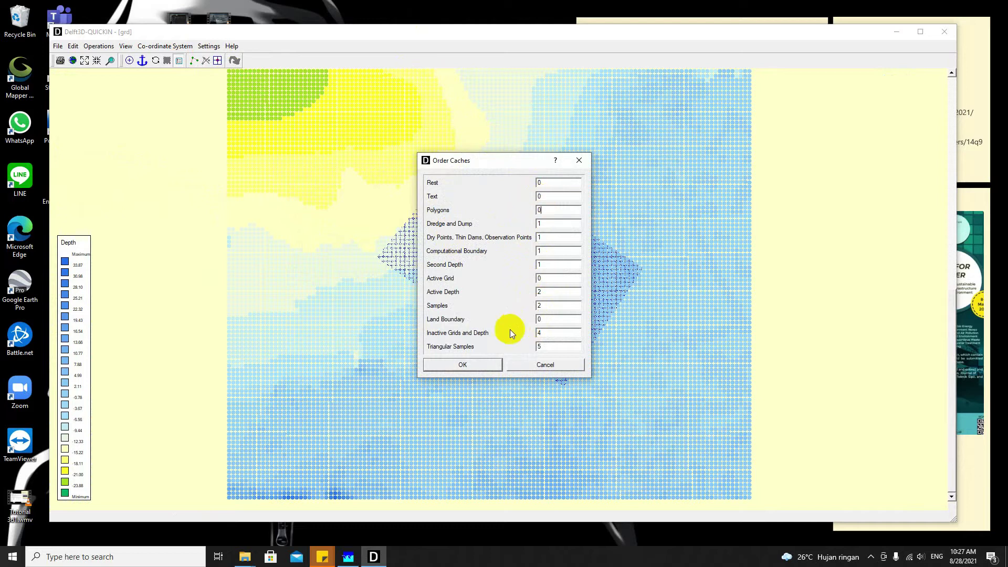
click(474, 361)
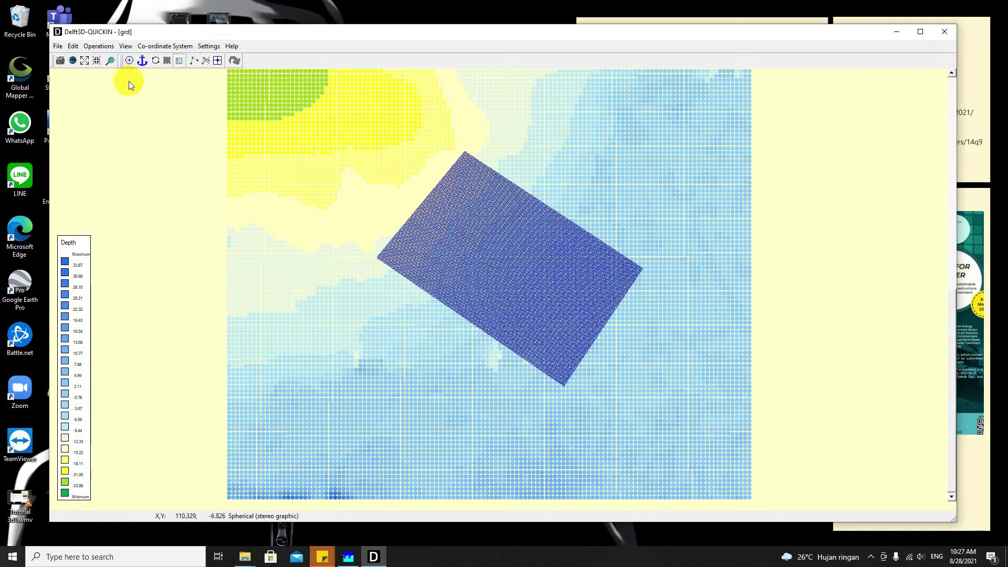
Reverse the sign of all samples by multiplying them with a negative uniform value, without defining a polygon
click(474, 286)
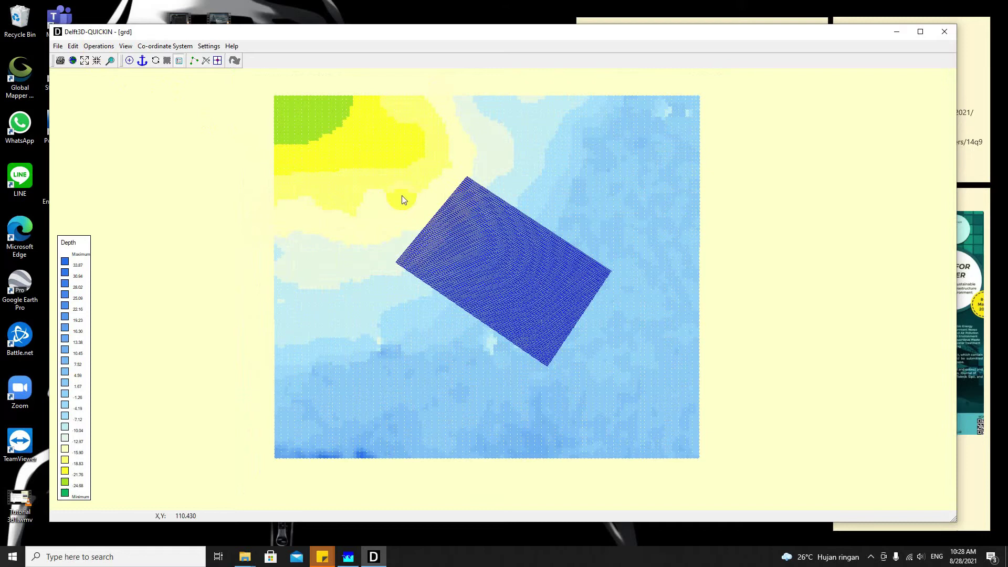
click(481, 225)
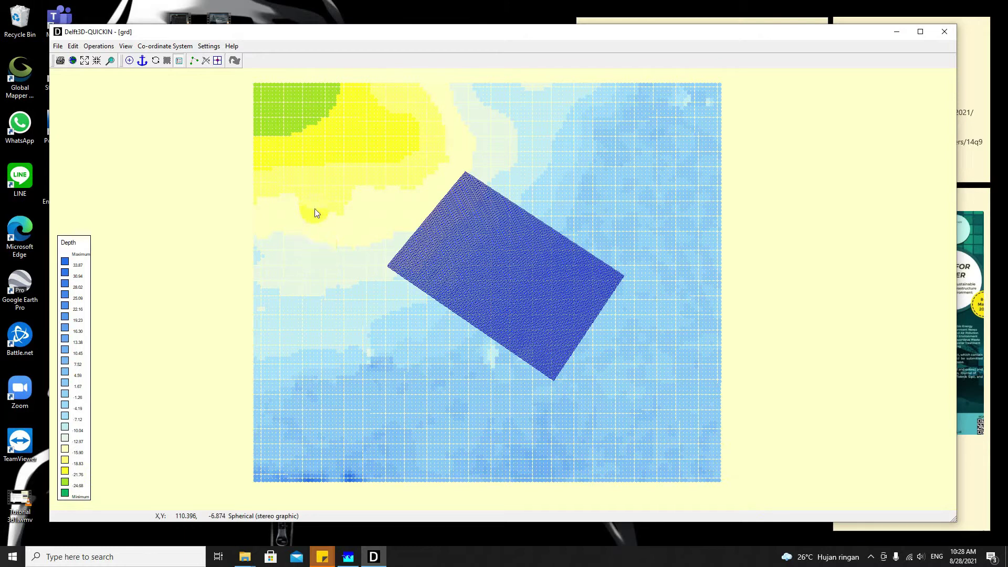
click(93, 46)
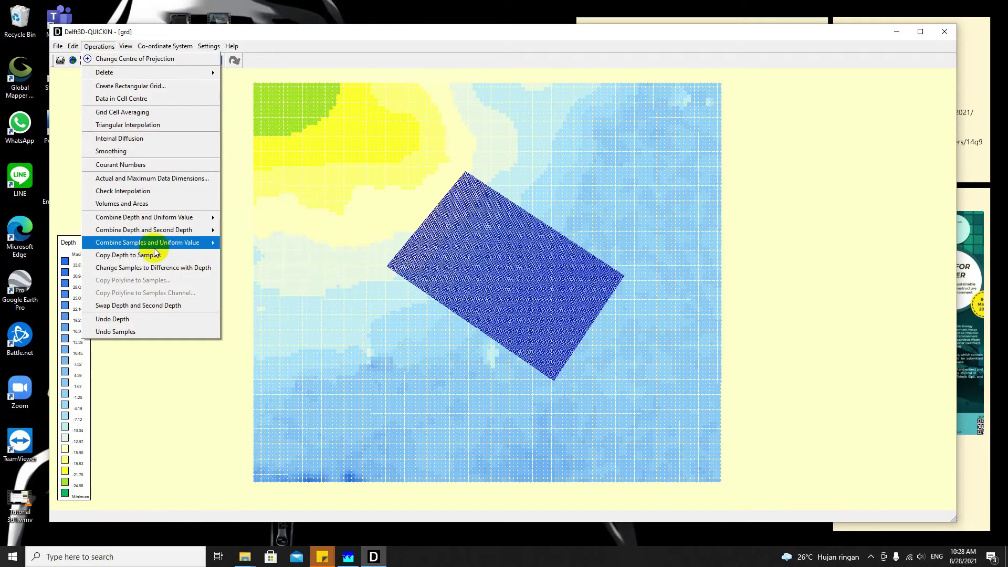
mouse_move(156, 247)
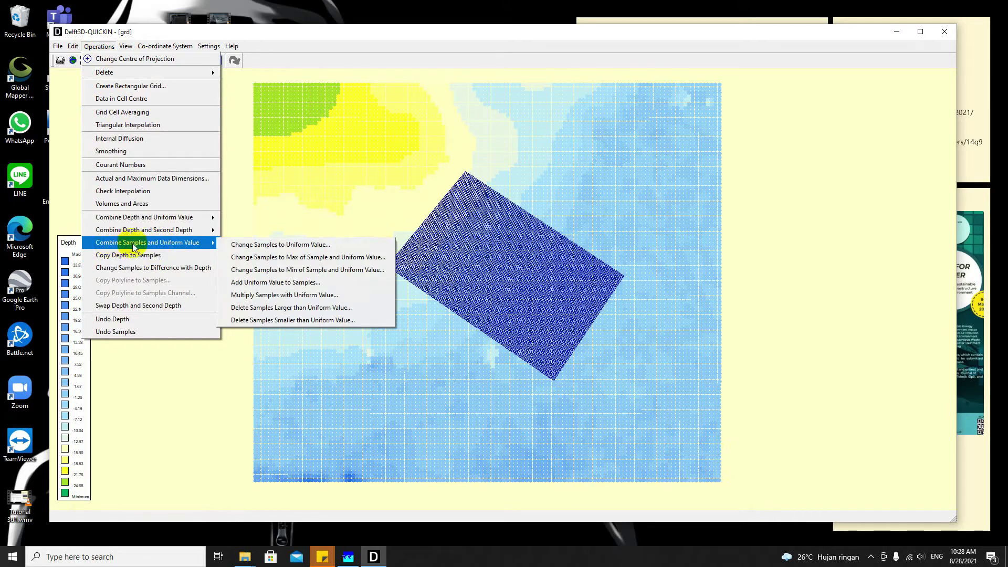
click(288, 300)
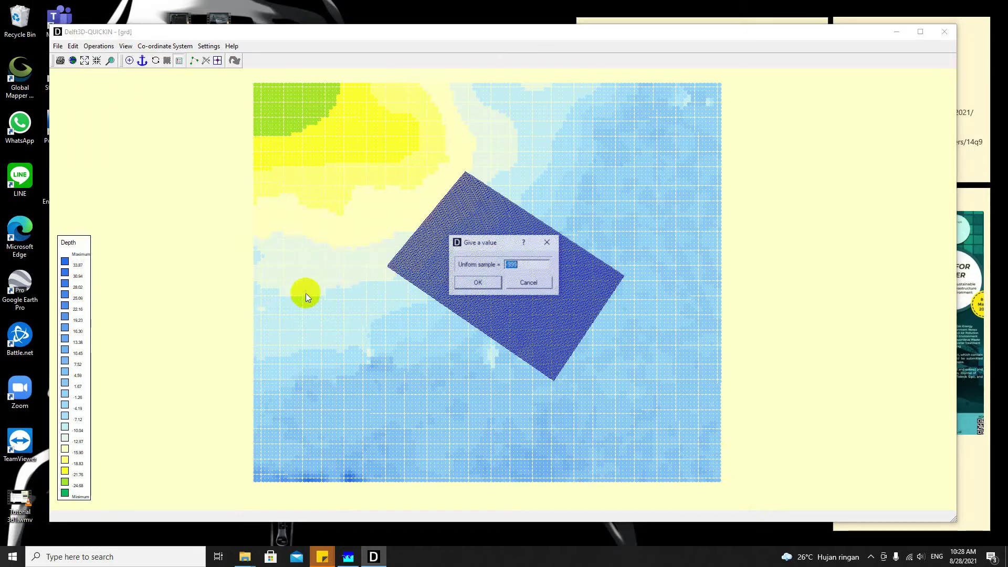
text(-)
click(478, 282)
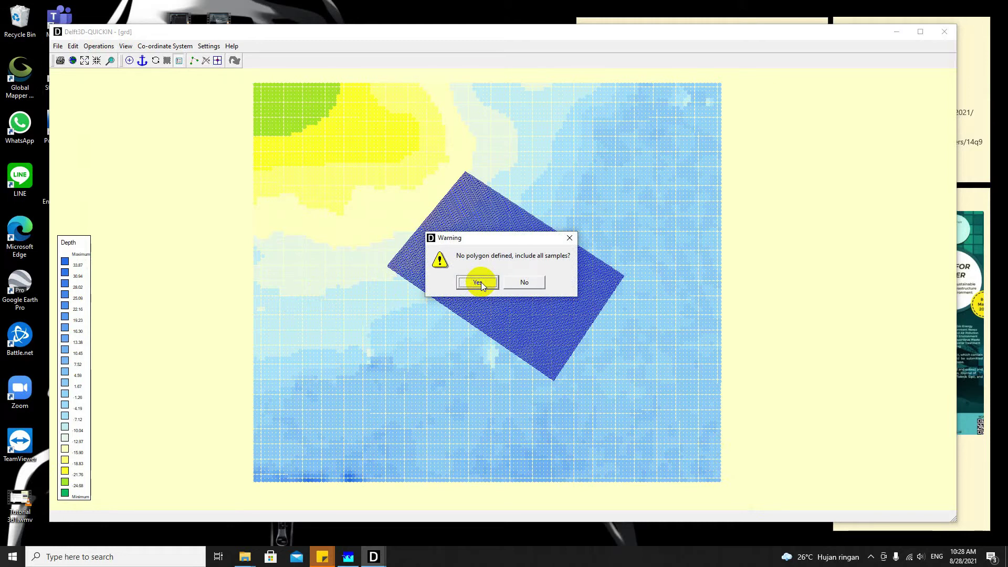
click(481, 282)
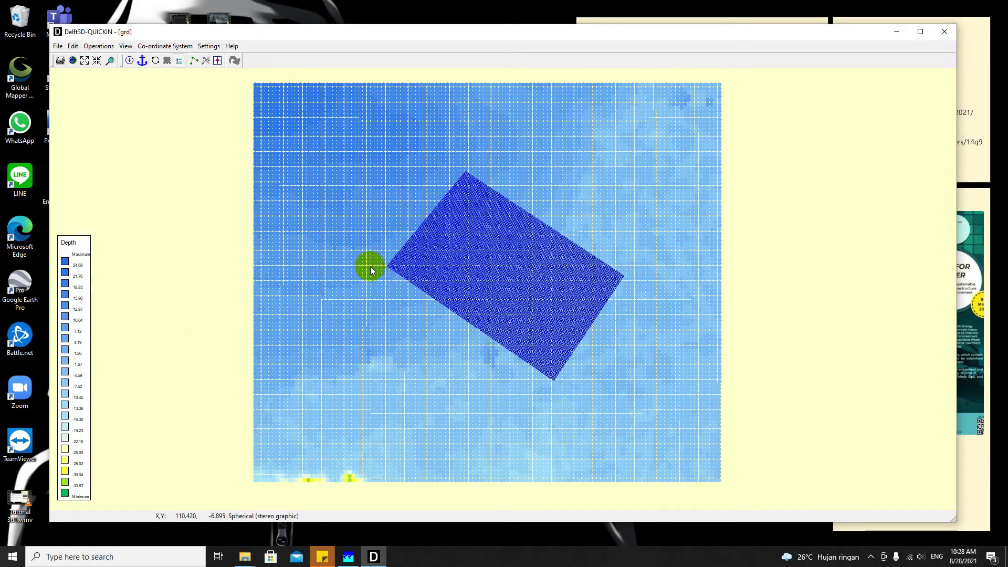
Load the laut.pol polygon from the Domain folder and hide the samples from the display
click(57, 47)
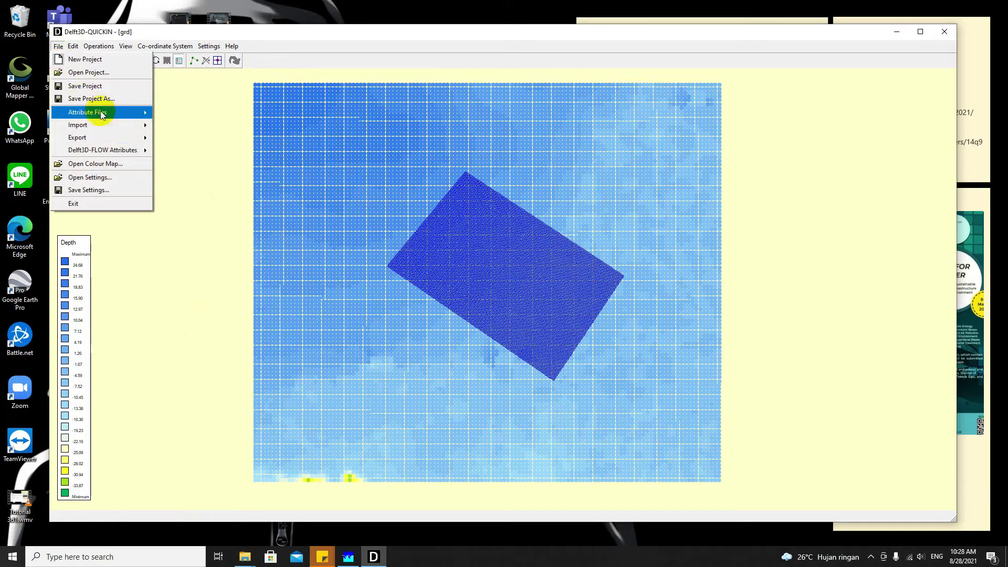
mouse_move(102, 115)
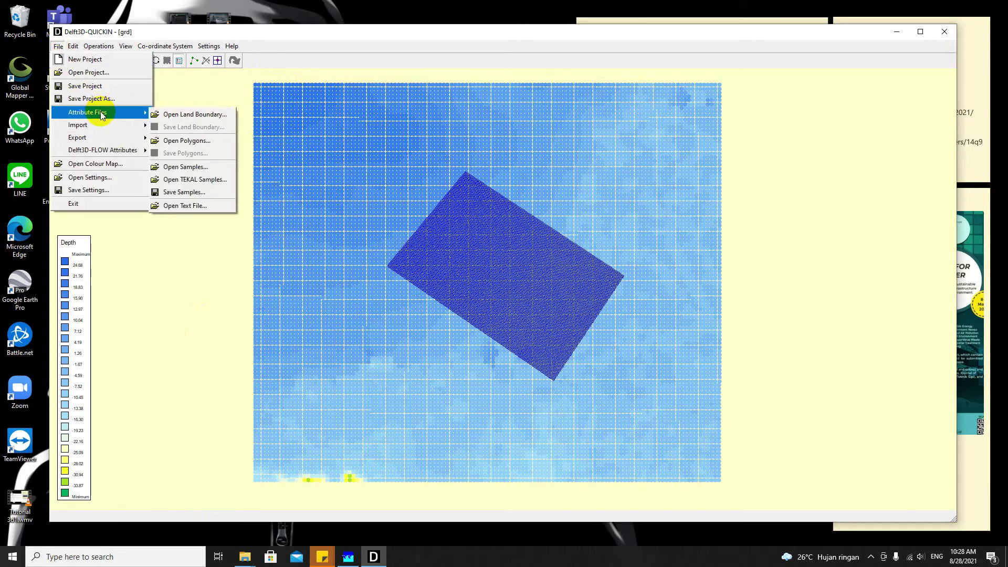
click(181, 141)
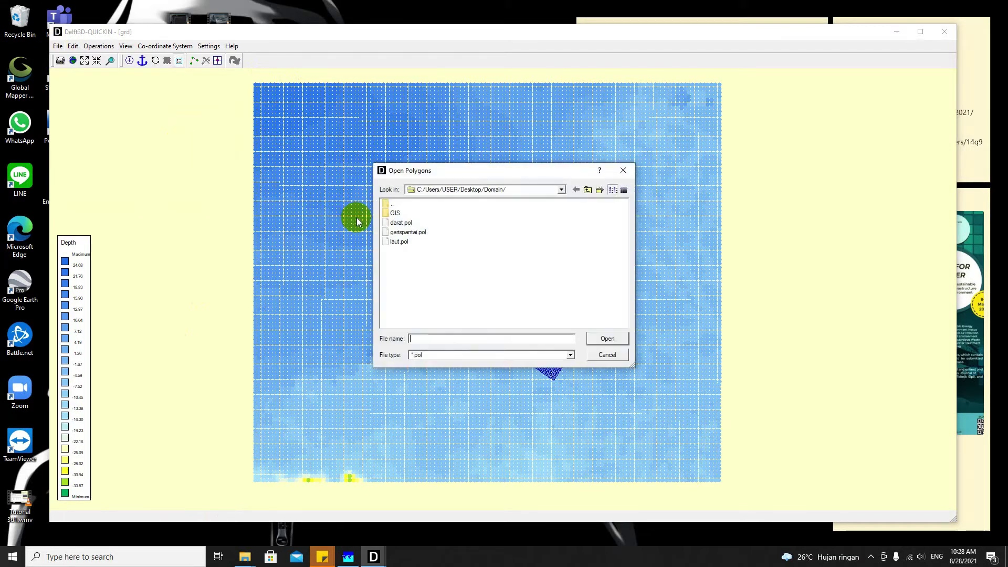
double_click(399, 242)
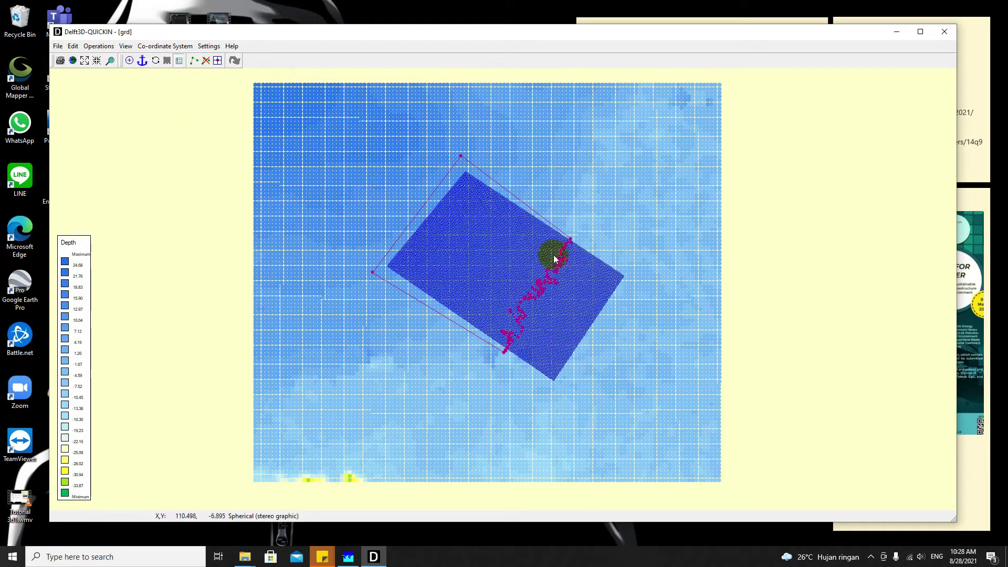
click(126, 46)
mouse_move(164, 124)
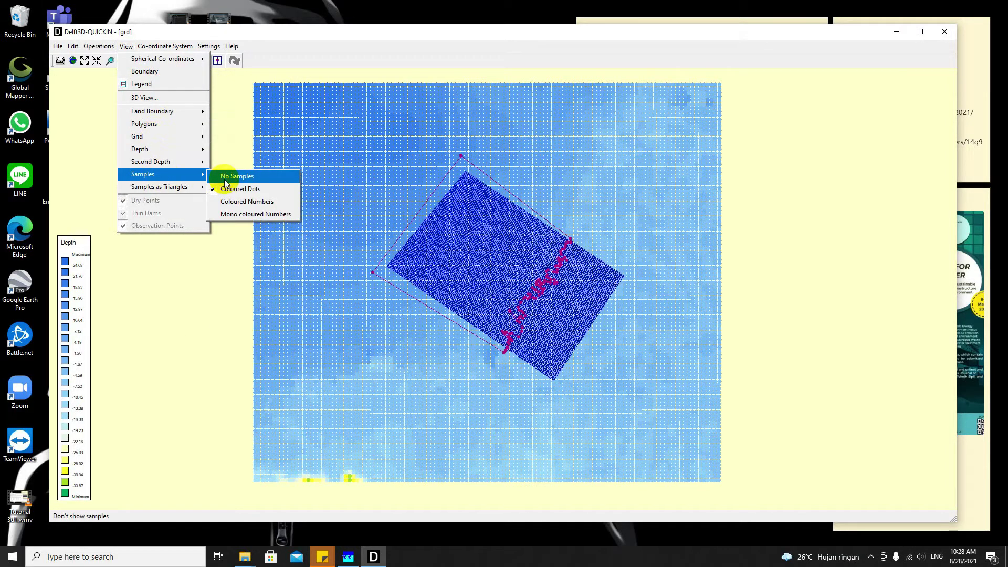
click(226, 173)
Apply Grid Cell Averaging and Triangular Interpolation to compute the grid depths inside the laut polygon
click(99, 46)
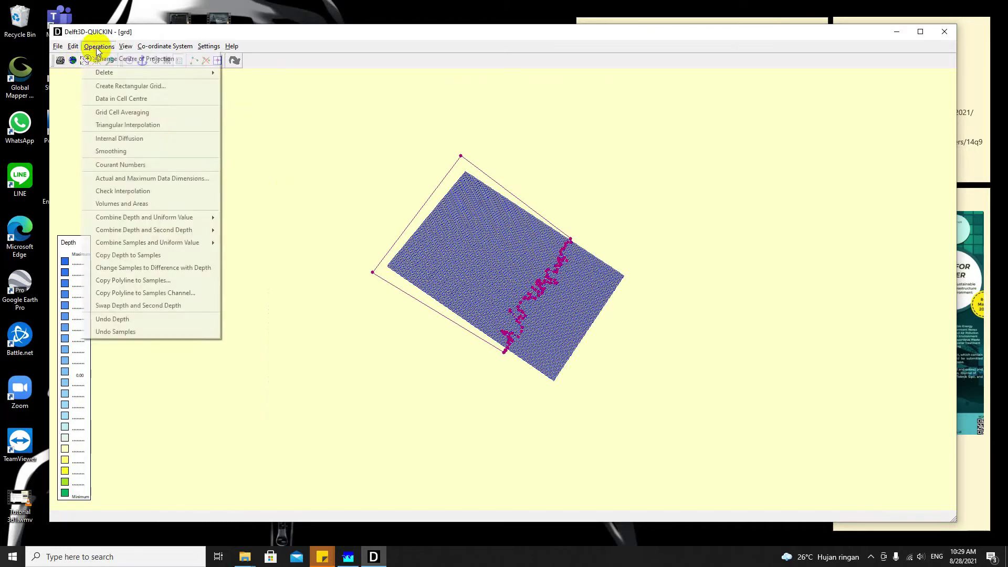
click(116, 112)
scroll(553, 239, up, 2)
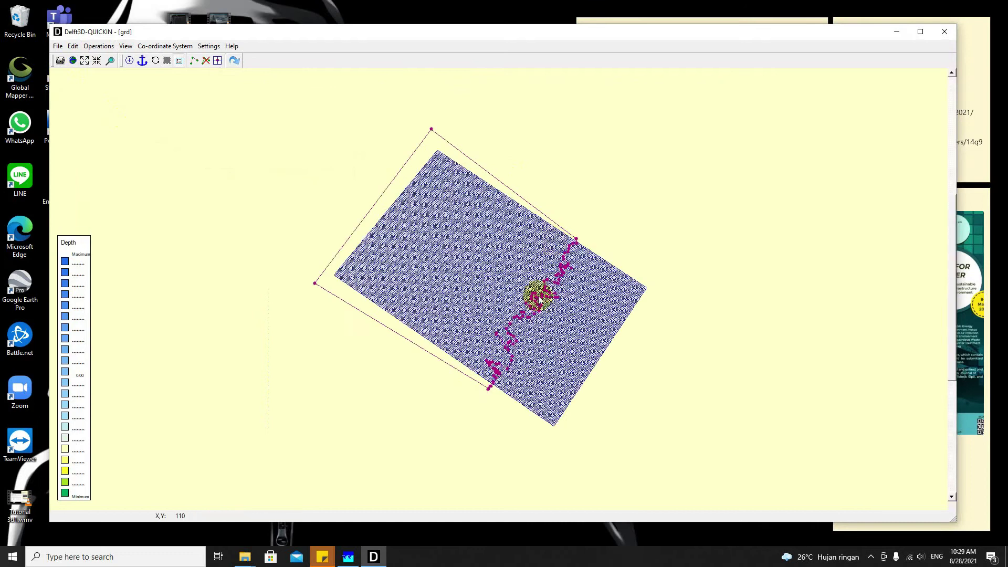
click(98, 46)
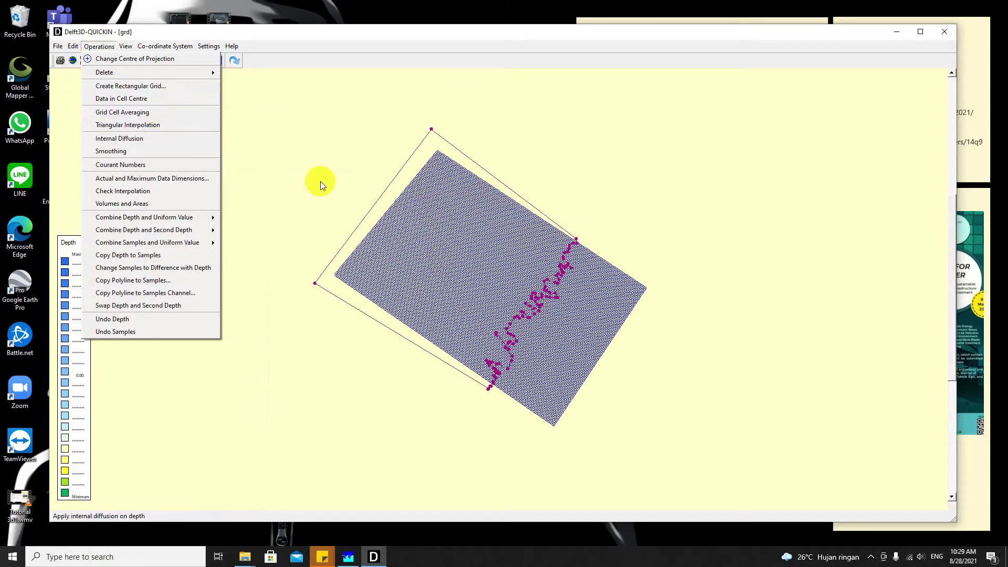
click(141, 127)
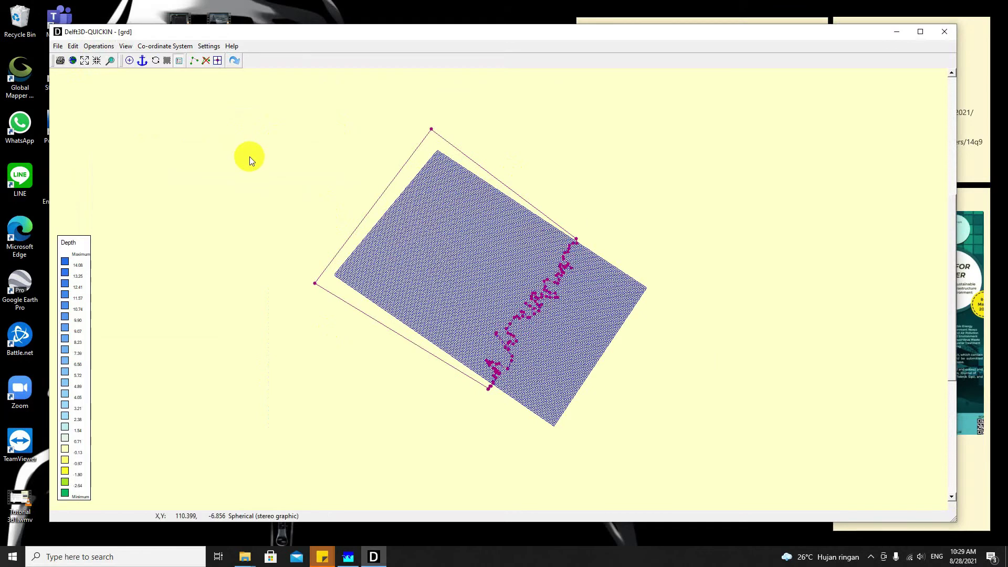
scroll(472, 252, up, 2)
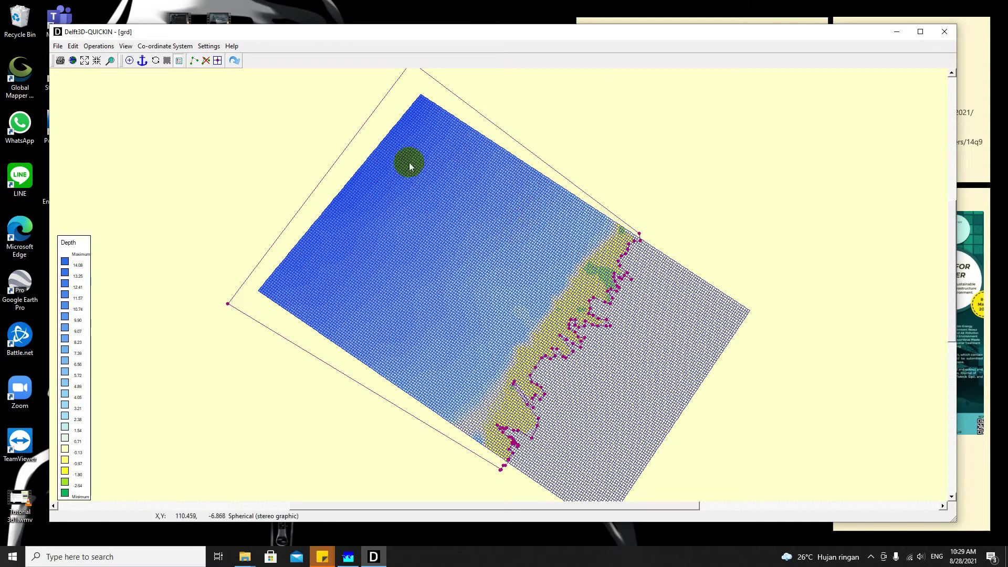
scroll(518, 270, down, 1)
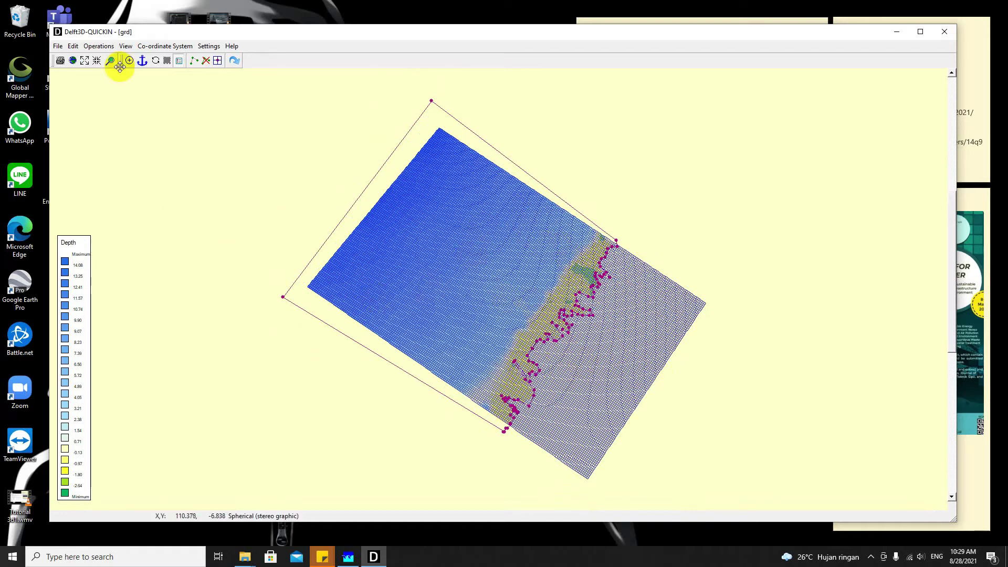
Replace the laut polygon with the darat.pol polygon from the Domain folder
click(99, 47)
mouse_move(101, 74)
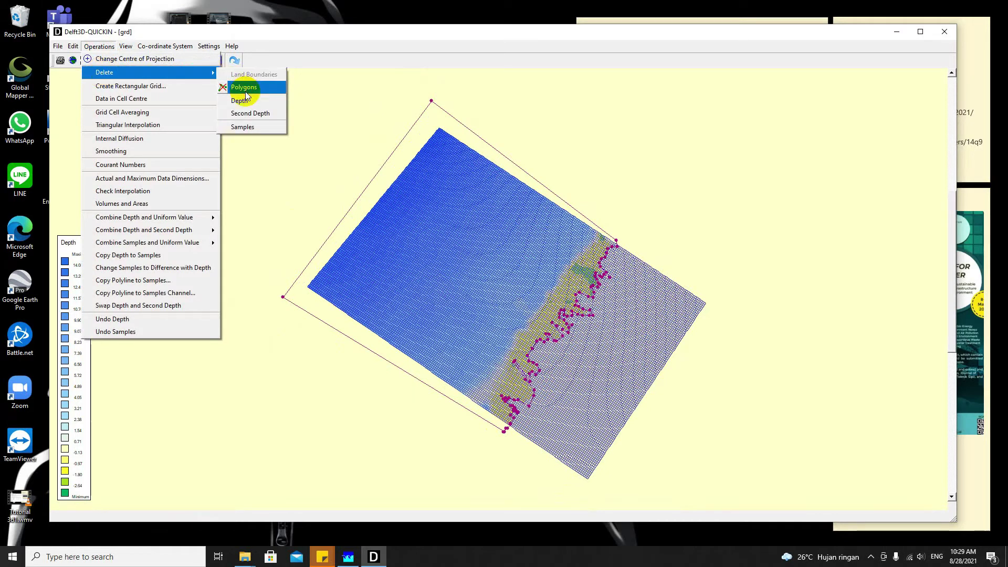
click(244, 90)
click(58, 46)
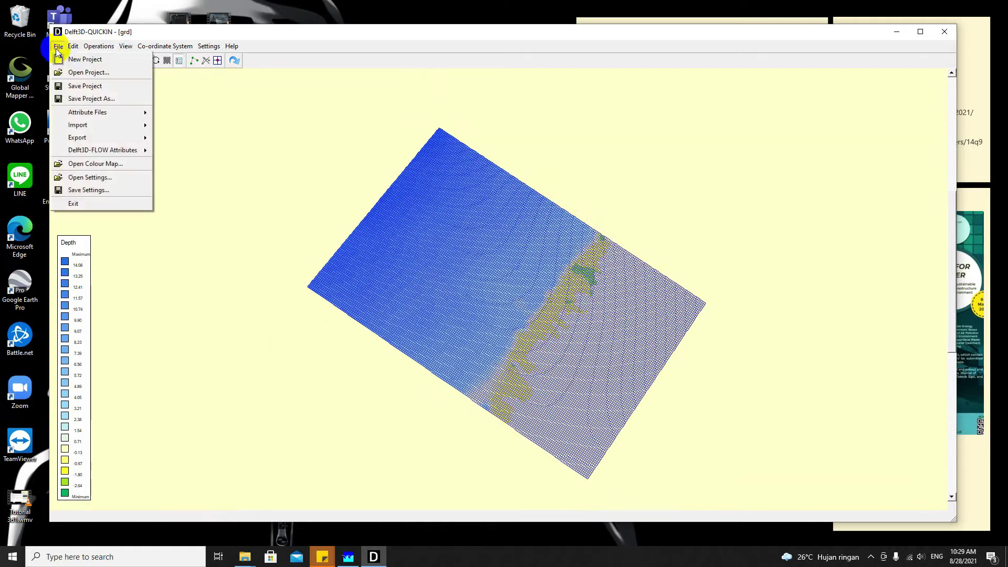
mouse_move(102, 111)
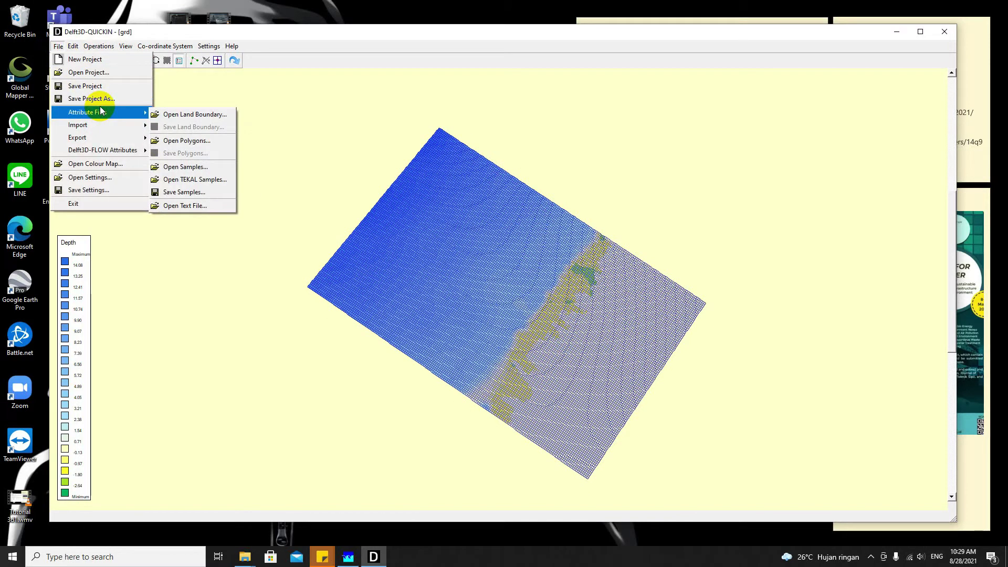
click(184, 141)
click(404, 225)
double_click(405, 224)
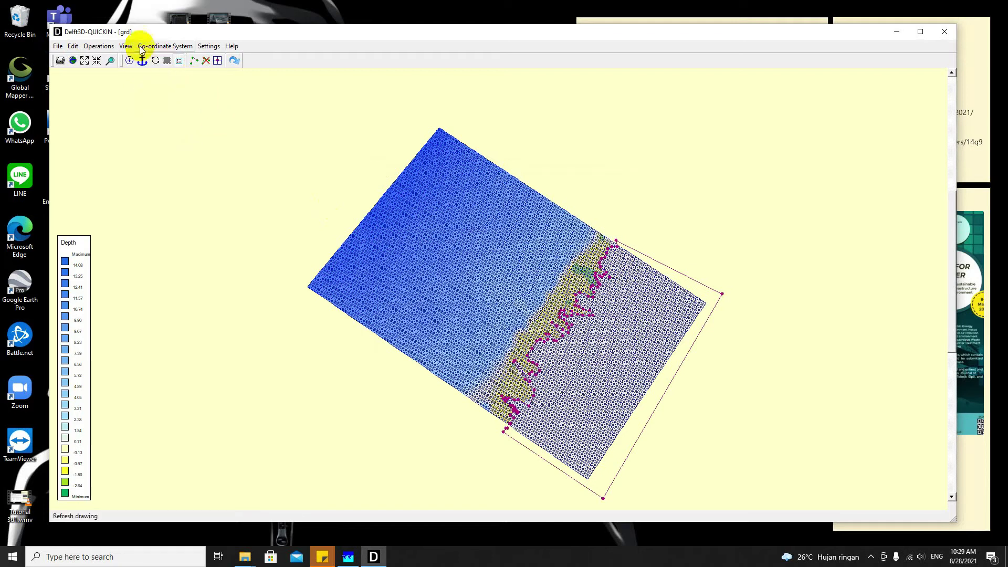
Delete the laut samples used for the sea depths
click(98, 46)
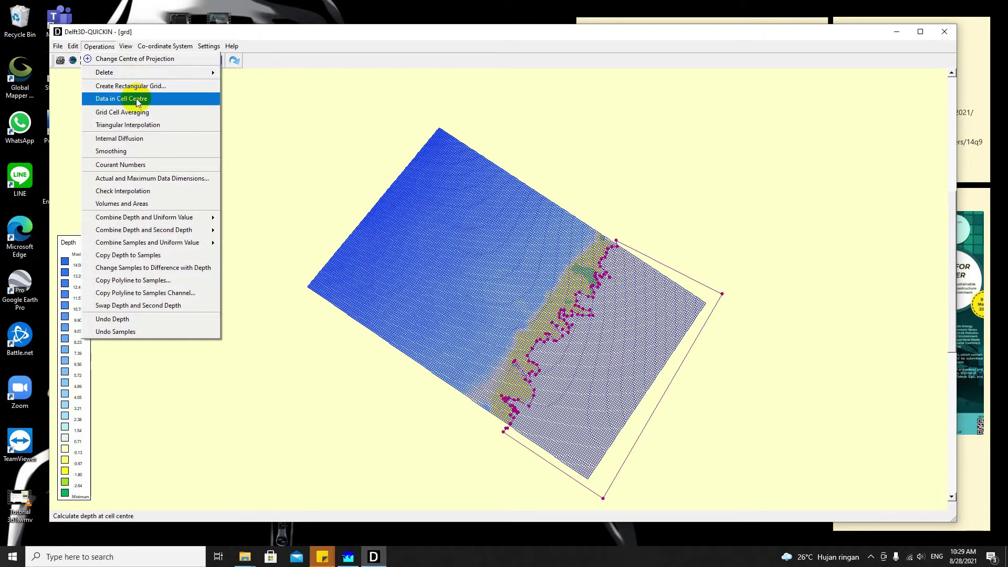
mouse_move(131, 72)
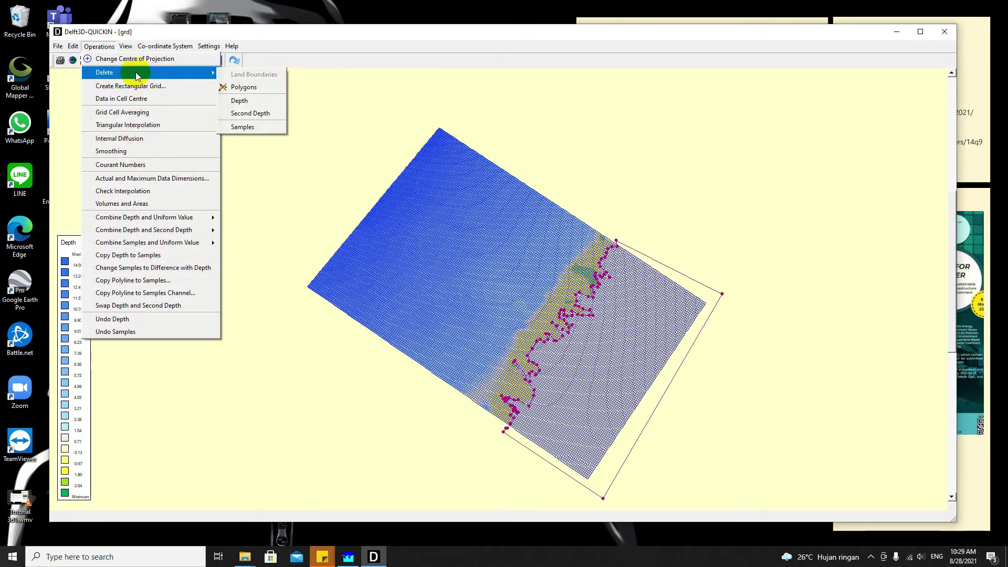
click(246, 128)
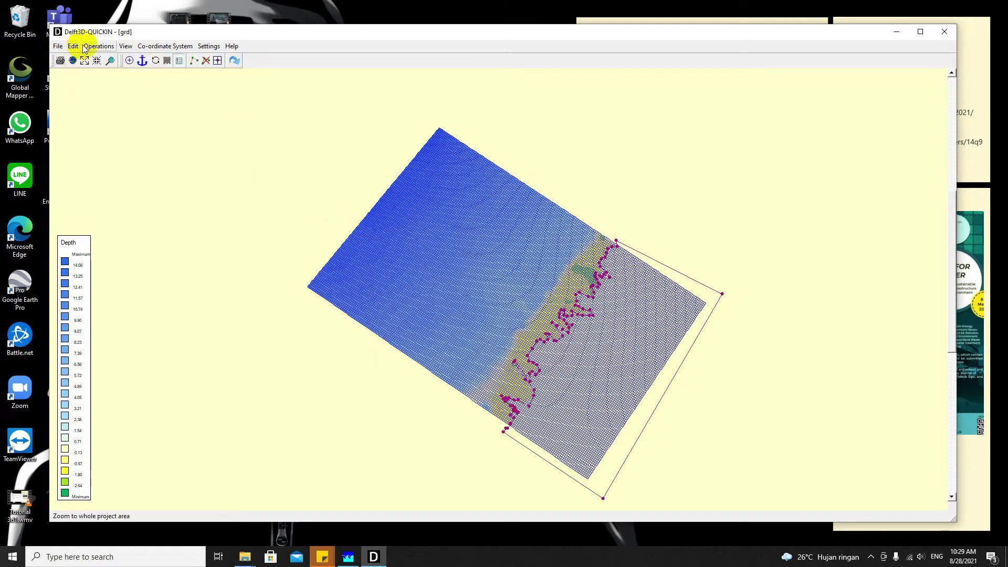
Load the darat.xyz samples from the Domain folder
click(57, 46)
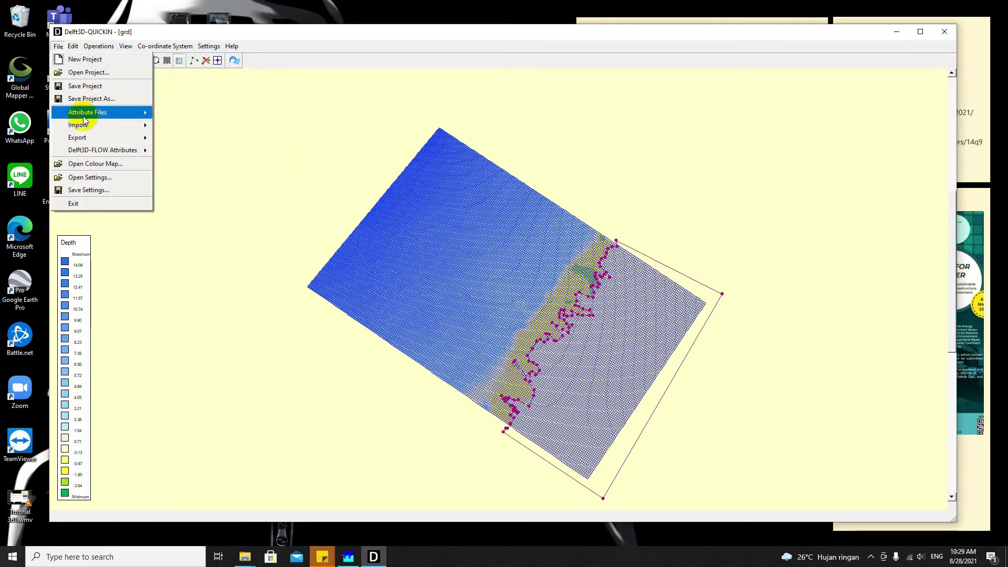
mouse_move(84, 120)
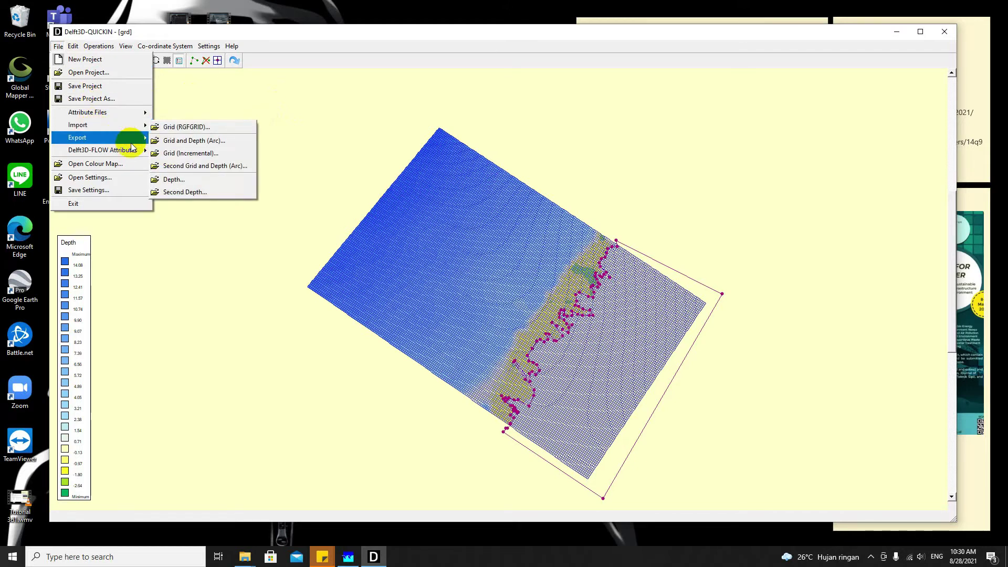
mouse_move(126, 113)
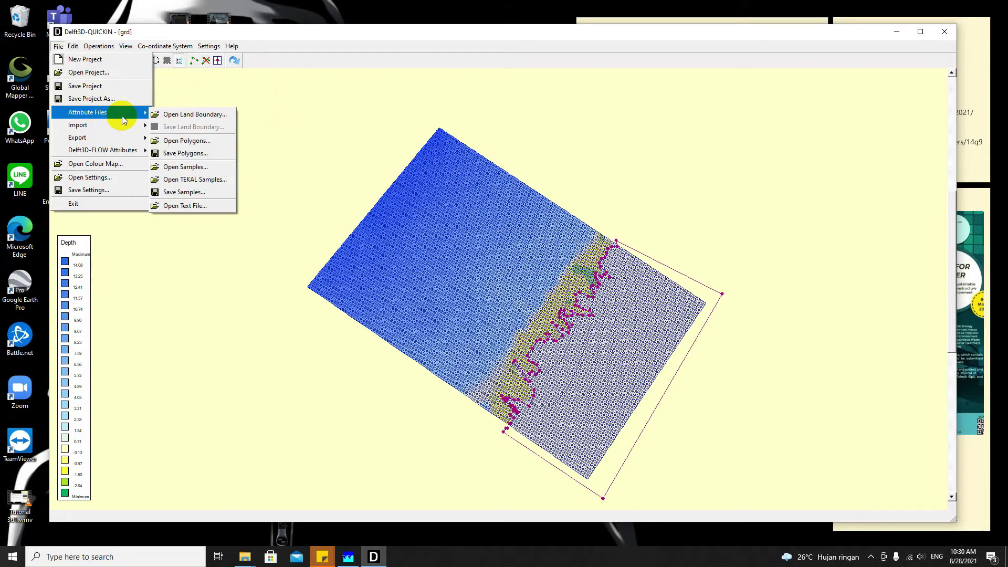
click(189, 166)
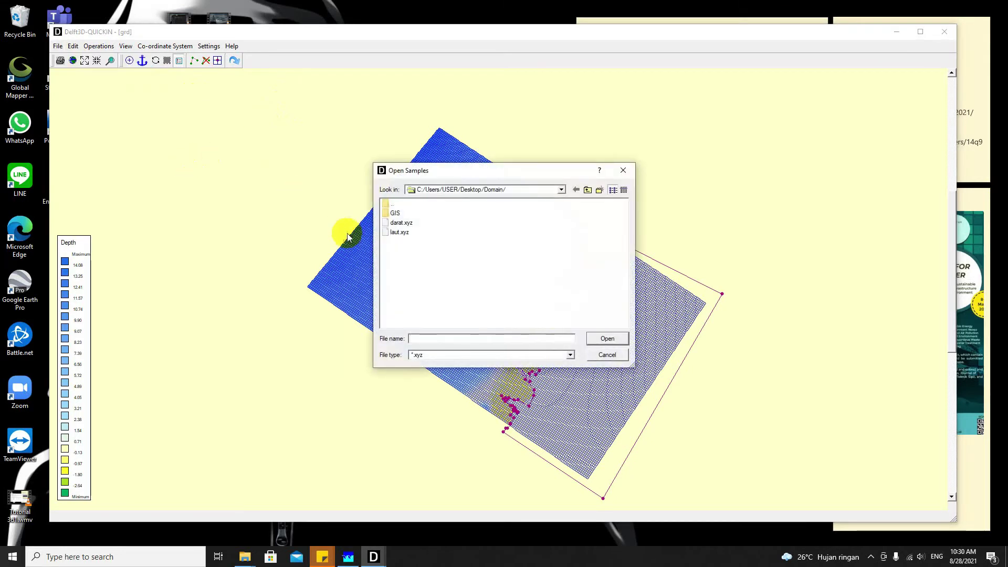
double_click(402, 223)
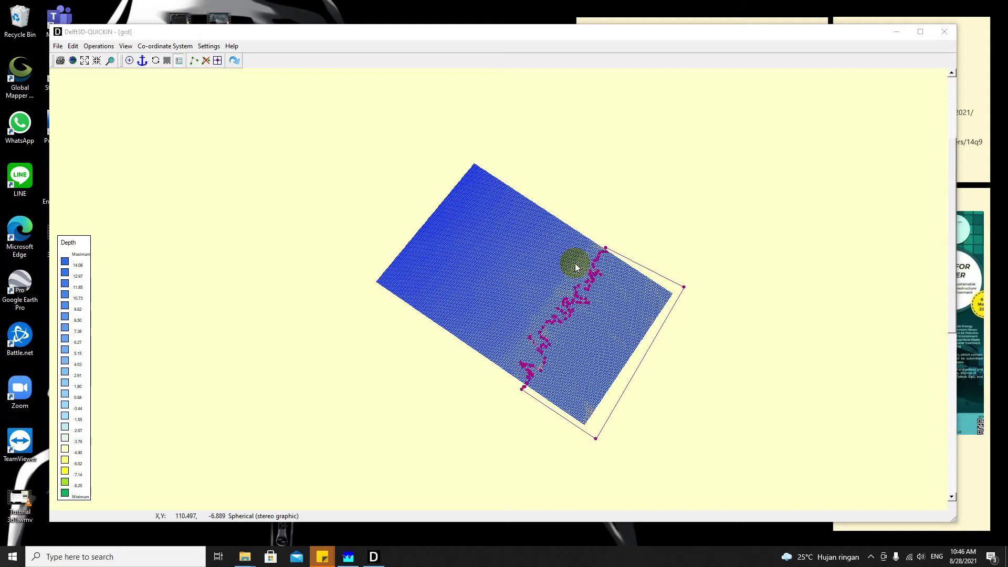
Delete the darat polygon around the land part of the grid
click(59, 48)
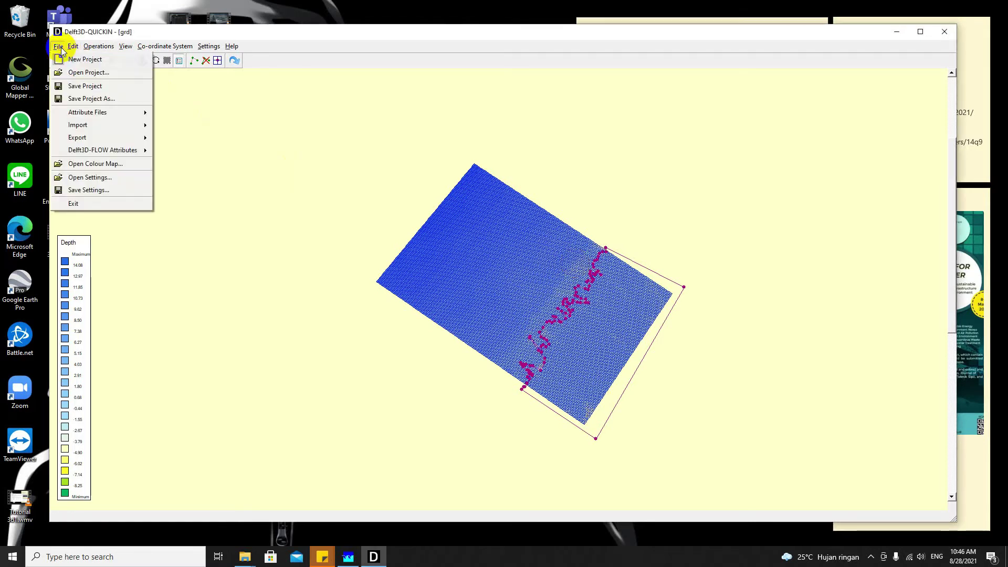
click(99, 47)
mouse_move(102, 73)
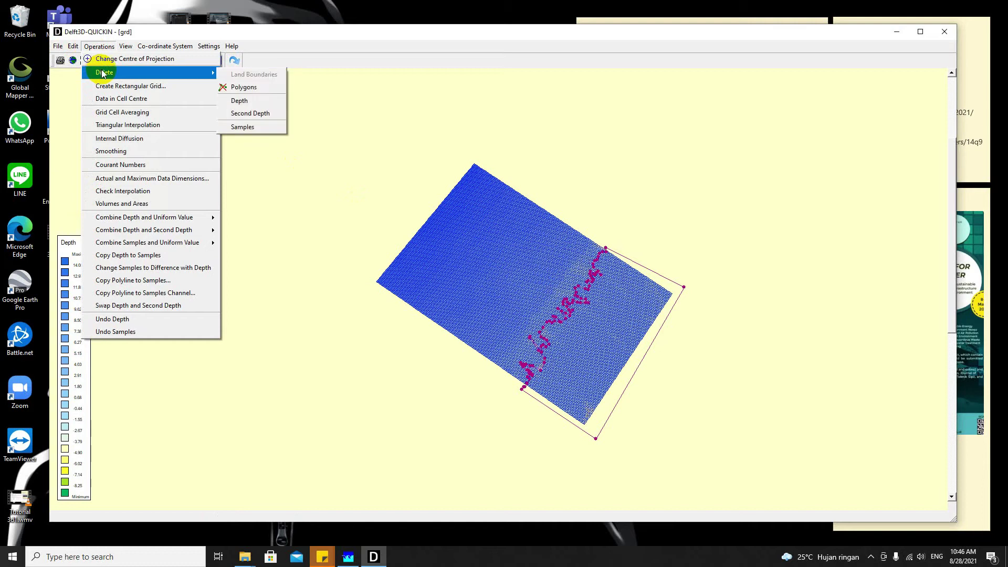
click(239, 88)
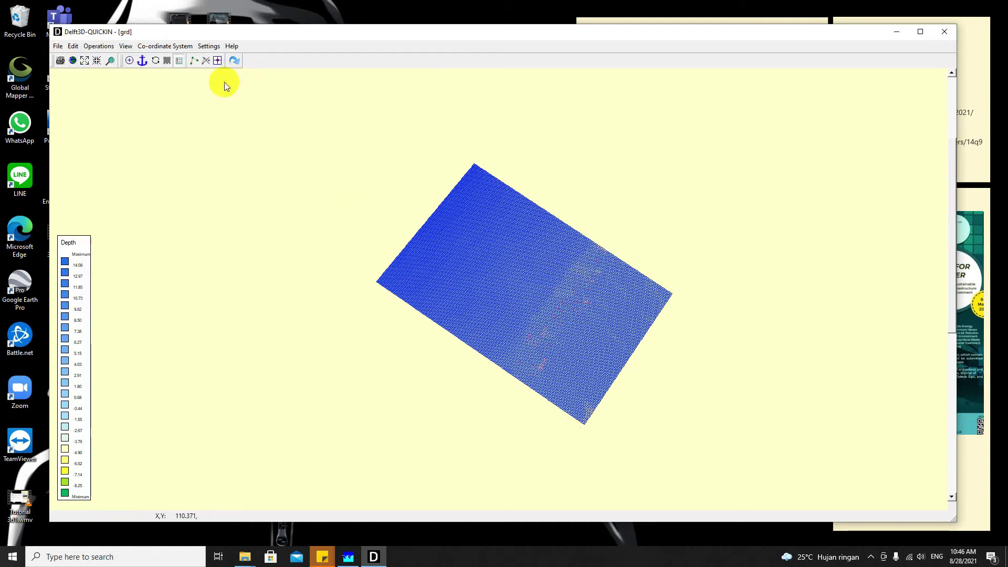
Delete all samples from the project, leaving only the grid depths
click(125, 46)
click(98, 46)
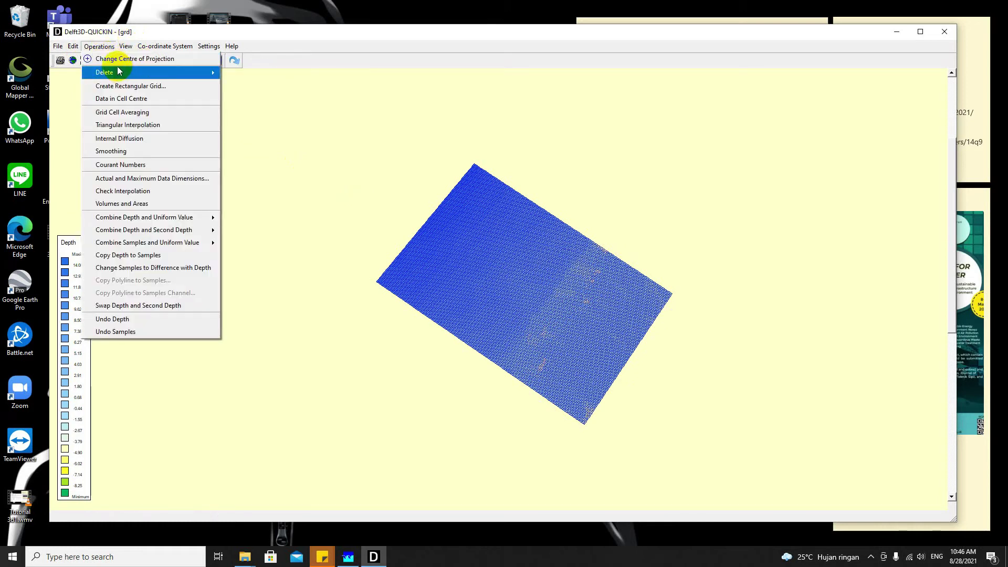
mouse_move(118, 72)
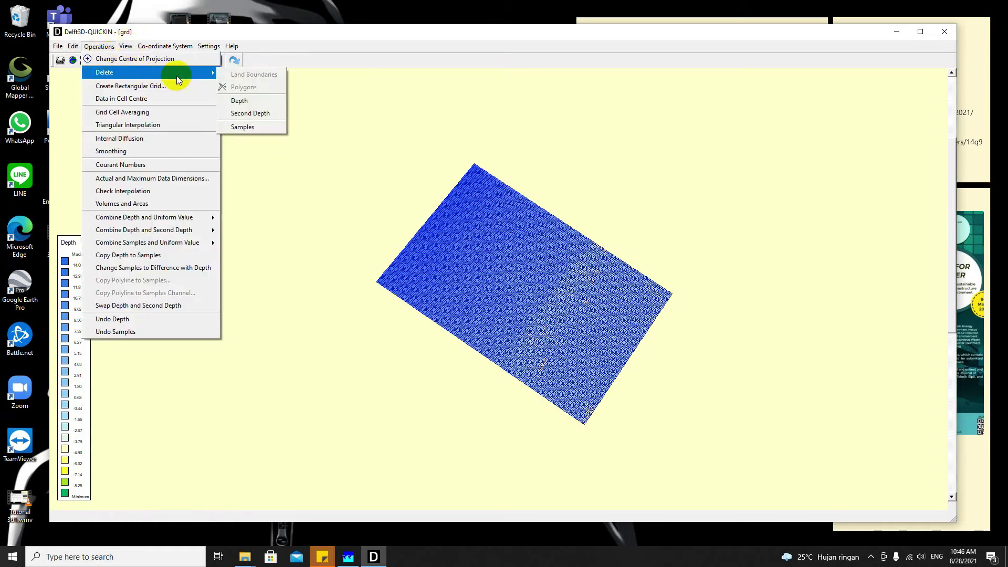
click(262, 131)
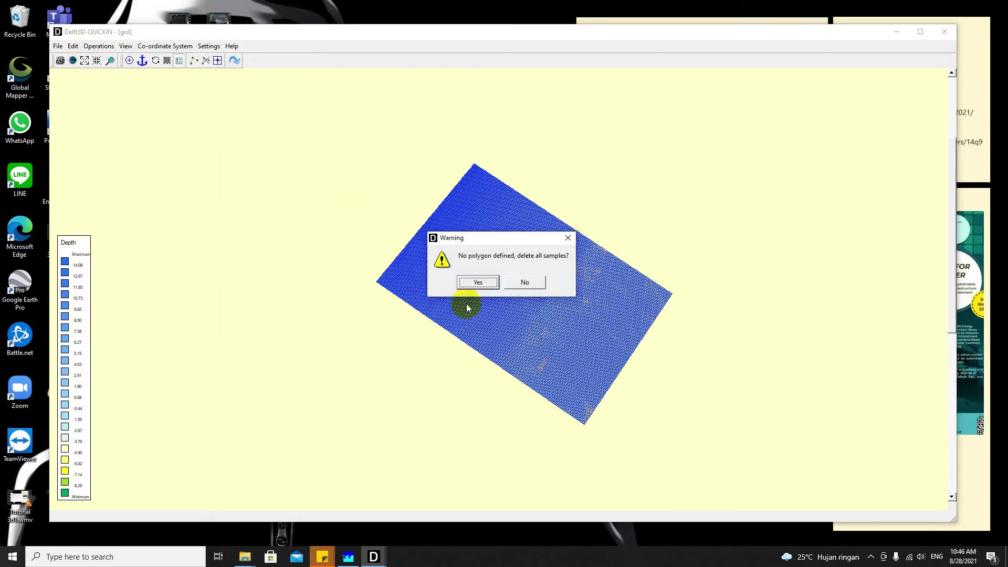
click(478, 282)
Examine the interpolated depths along the coastal strip and at the grid's edges for gaps
scroll(571, 378, up, 5)
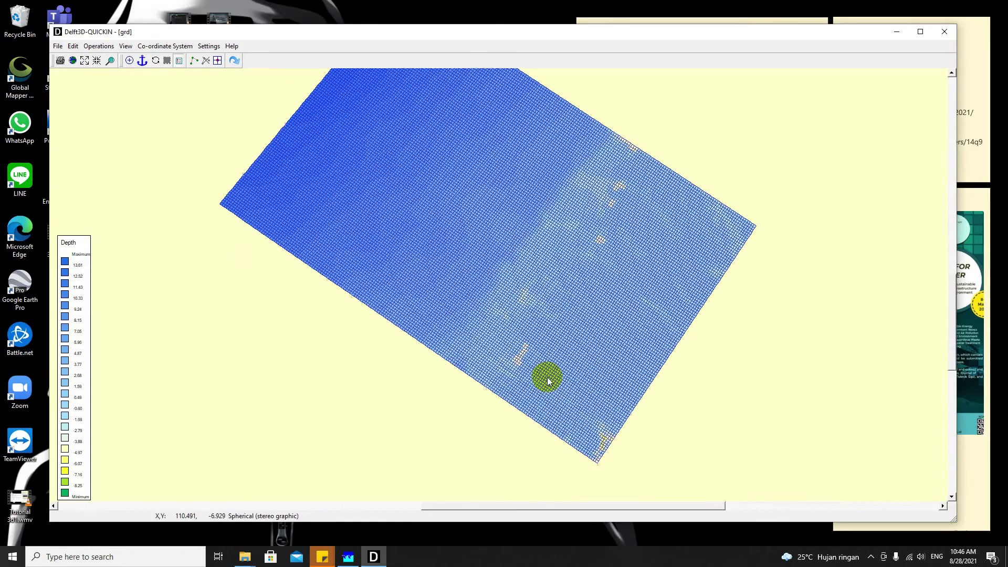
scroll(467, 365, up, 2)
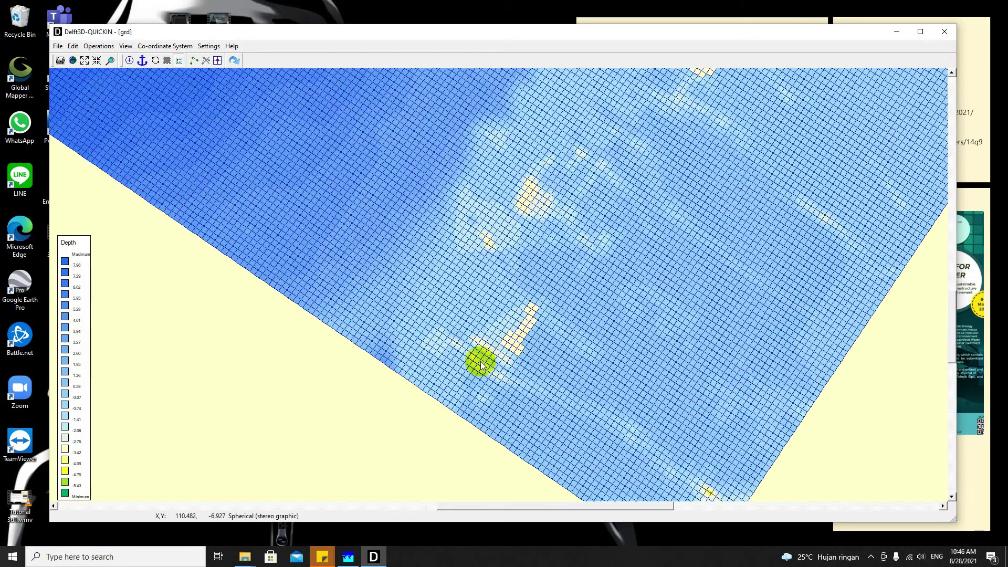
scroll(488, 352, down, 5)
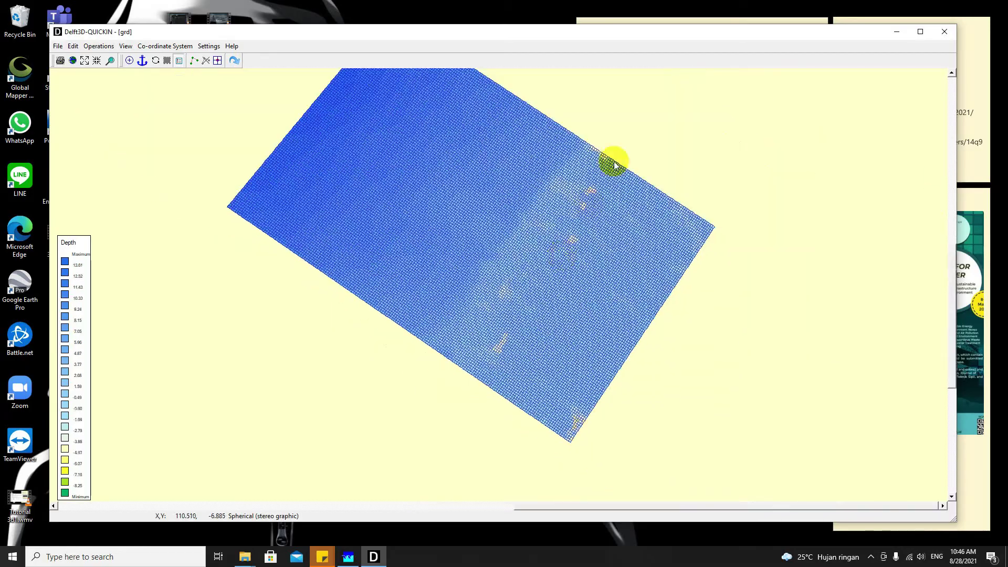
scroll(607, 155, up, 2)
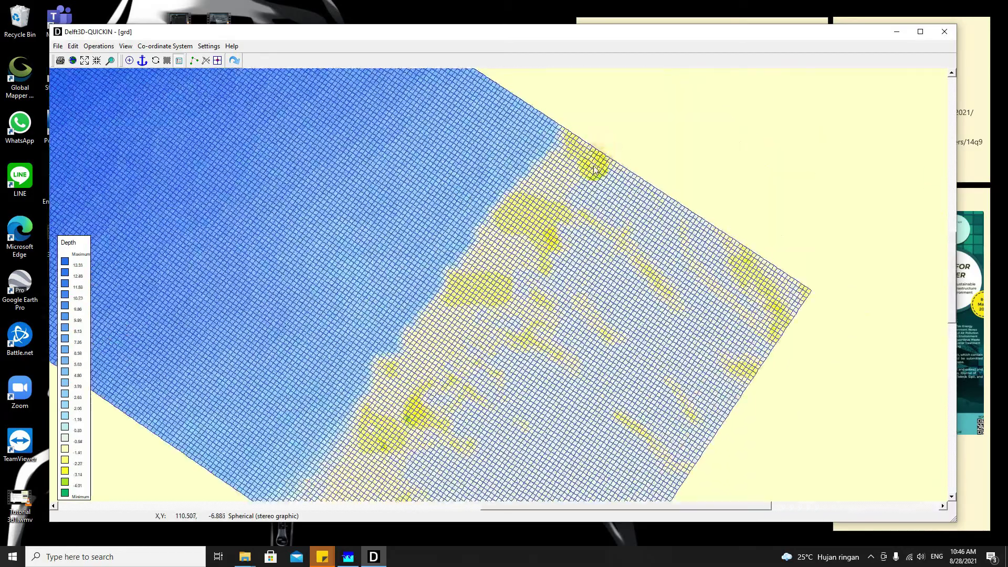
scroll(595, 169, down, 3)
scroll(588, 168, up, 2)
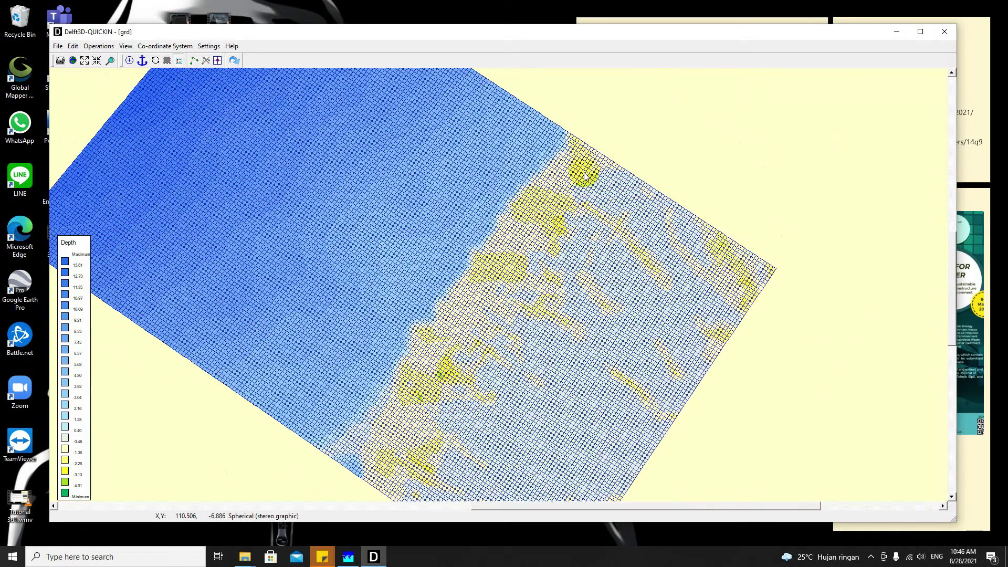
scroll(585, 176, down, 1)
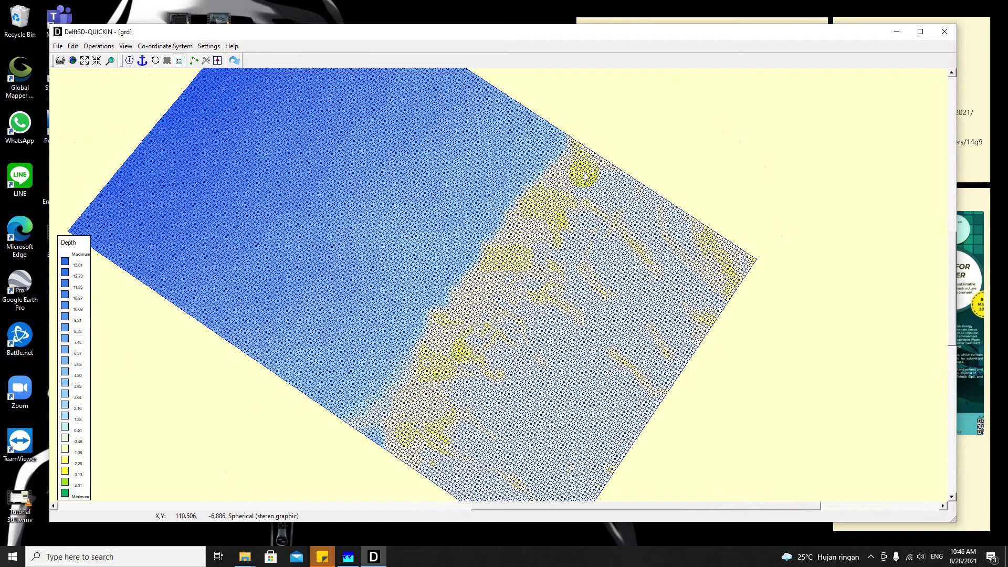
scroll(590, 188, down, 2)
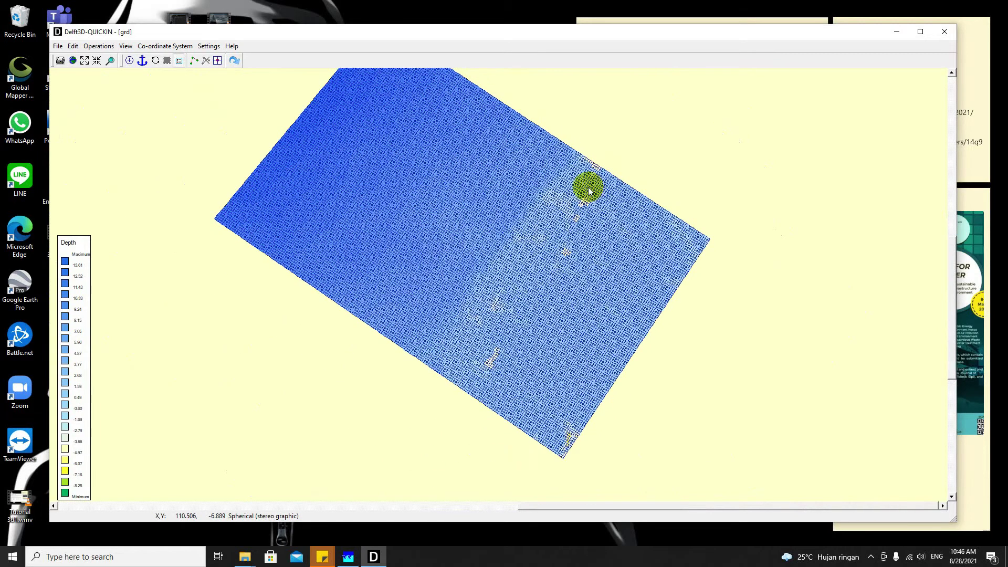
Apply Internal Diffusion to fill the missing depth values across the grid
click(98, 46)
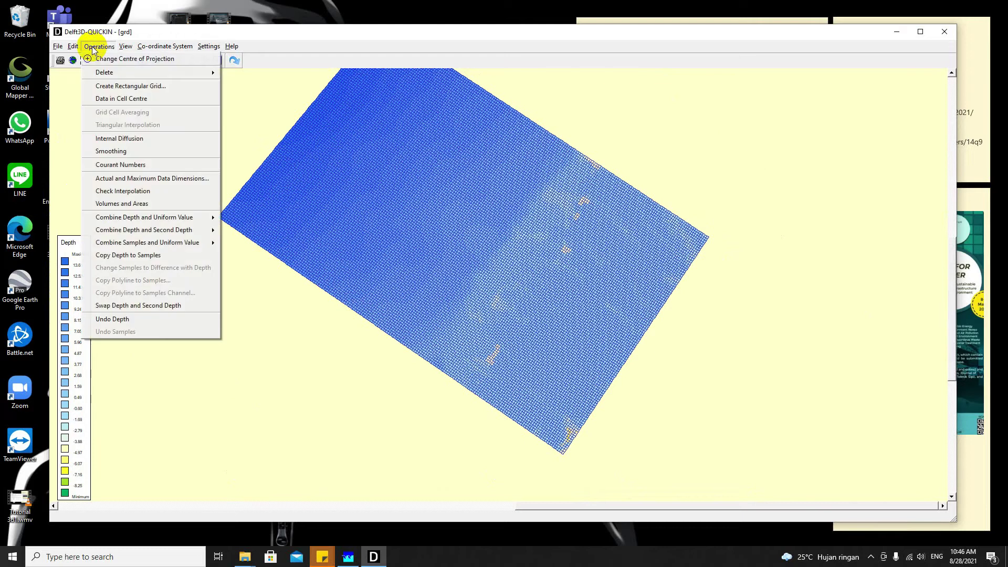
click(123, 141)
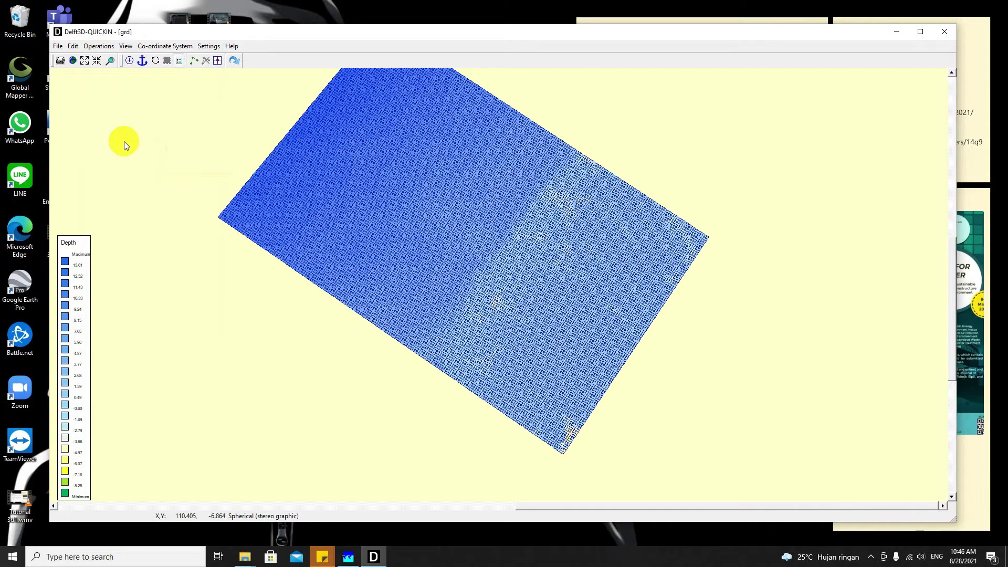
scroll(540, 189, up, 1)
scroll(569, 198, up, 1)
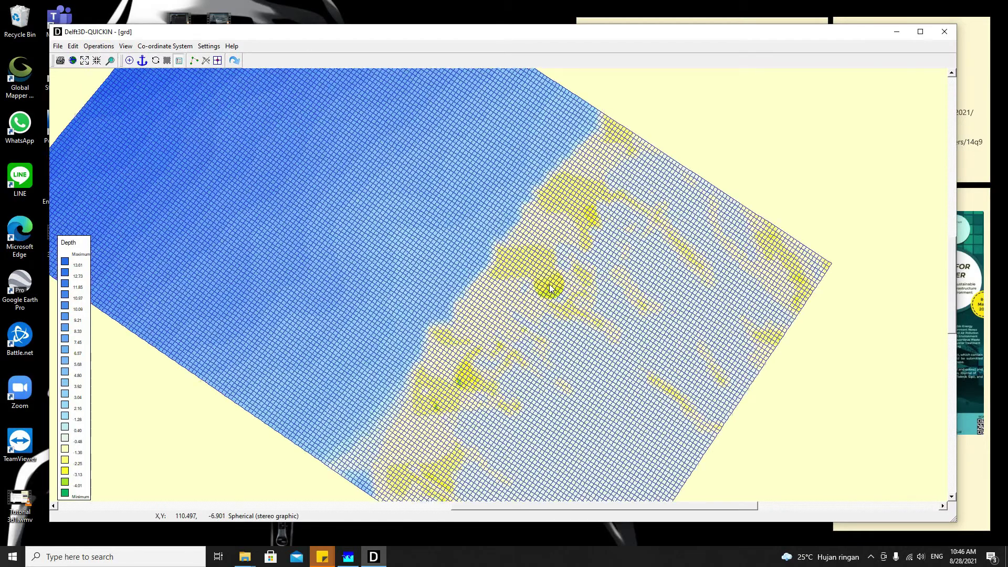
click(601, 243)
click(526, 214)
Set the grid display to No Grid and inspect the depth colours around the coast and land area
click(126, 48)
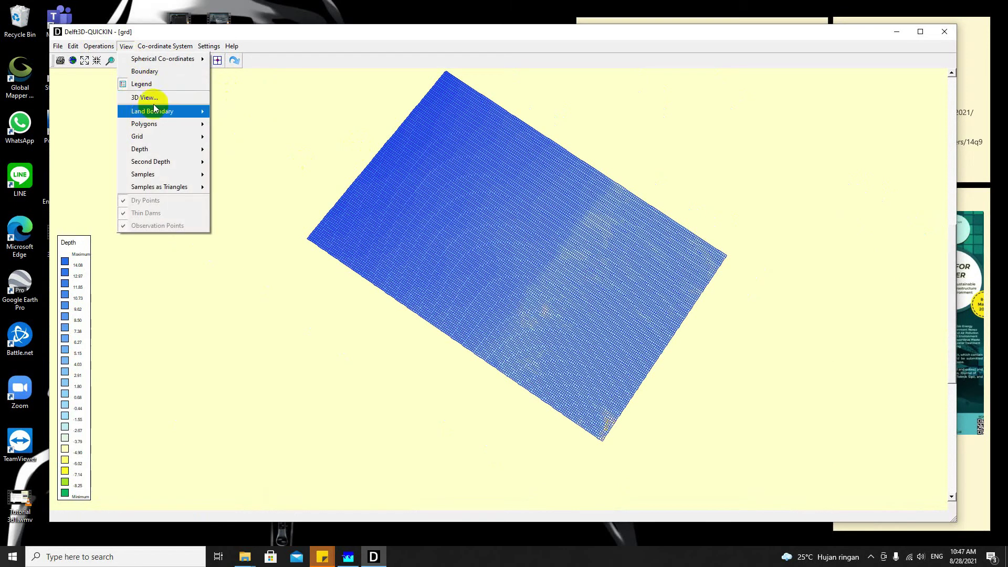
mouse_move(162, 142)
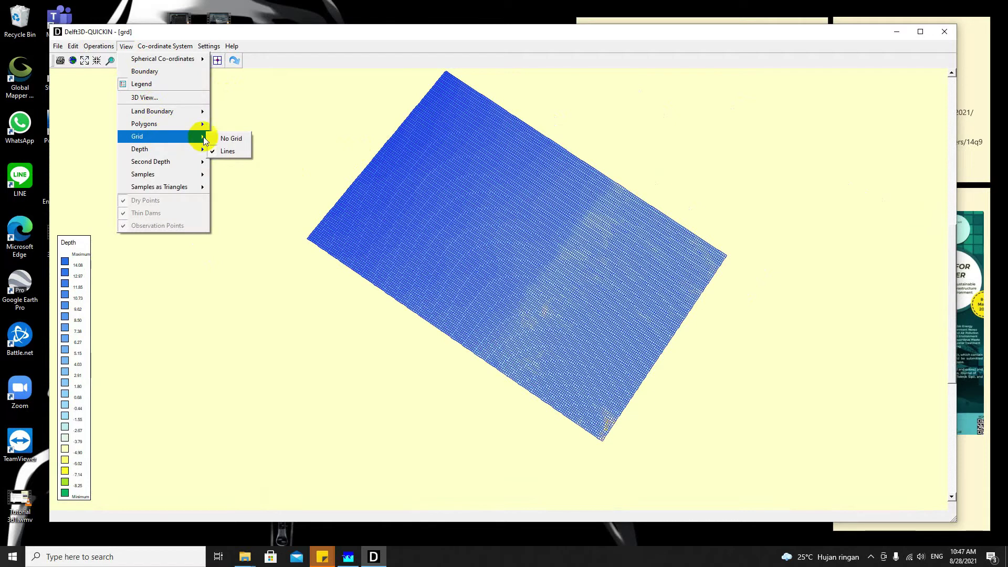
click(229, 138)
scroll(593, 254, up, 1)
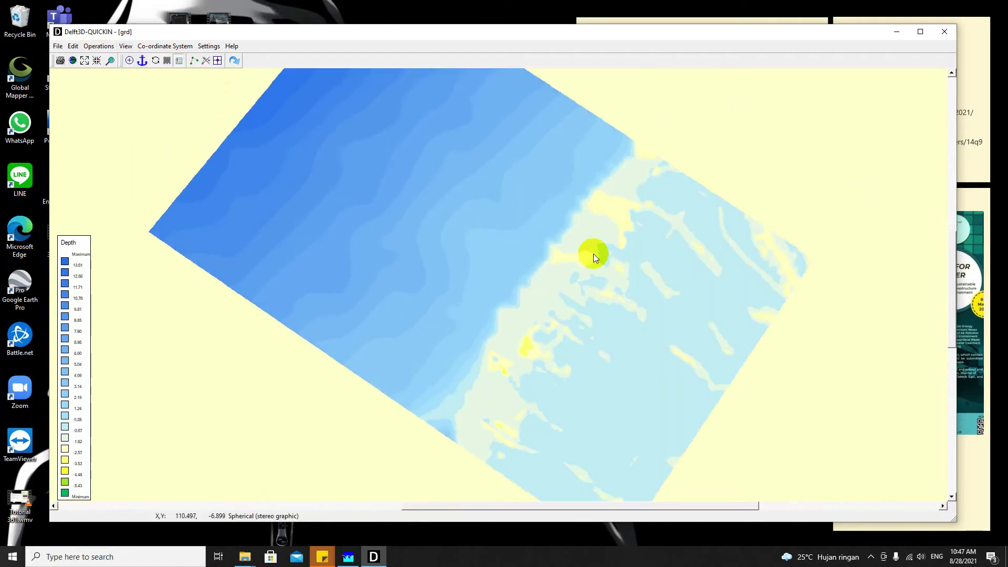
scroll(728, 253, up, 1)
scroll(713, 248, up, 3)
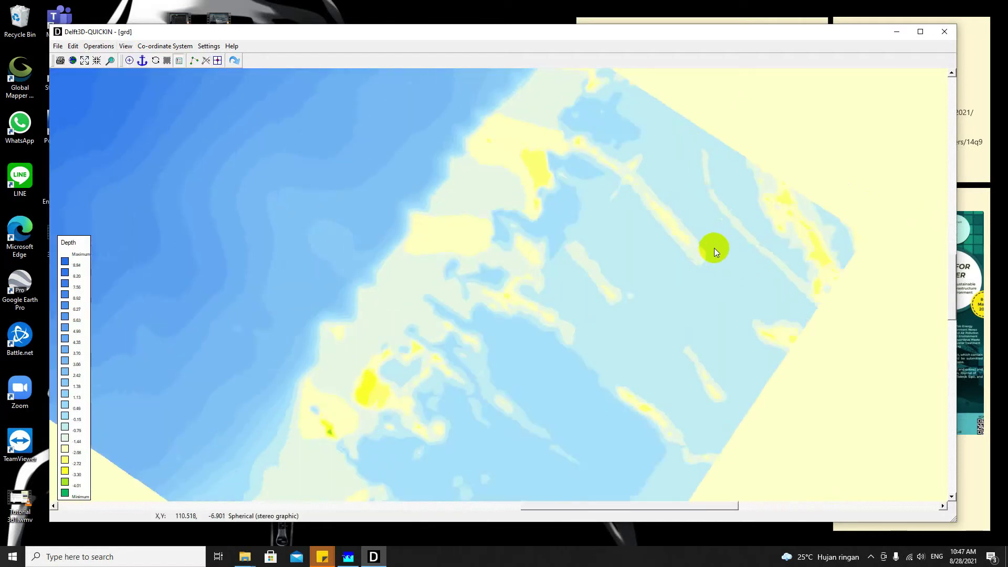
scroll(680, 248, down, 4)
scroll(679, 247, down, 1)
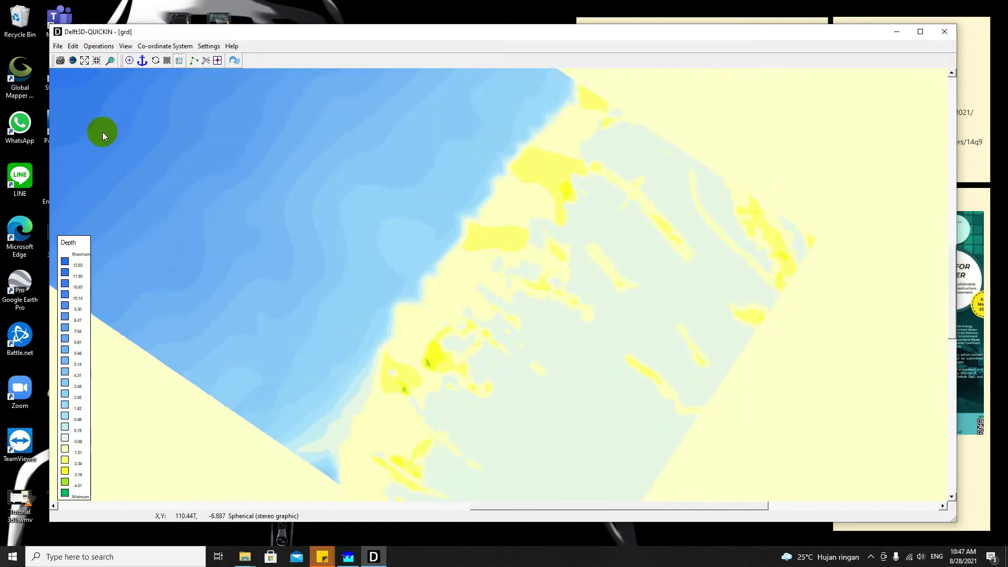
Load the garispantai.ldb land boundary from the Domain folder
click(58, 46)
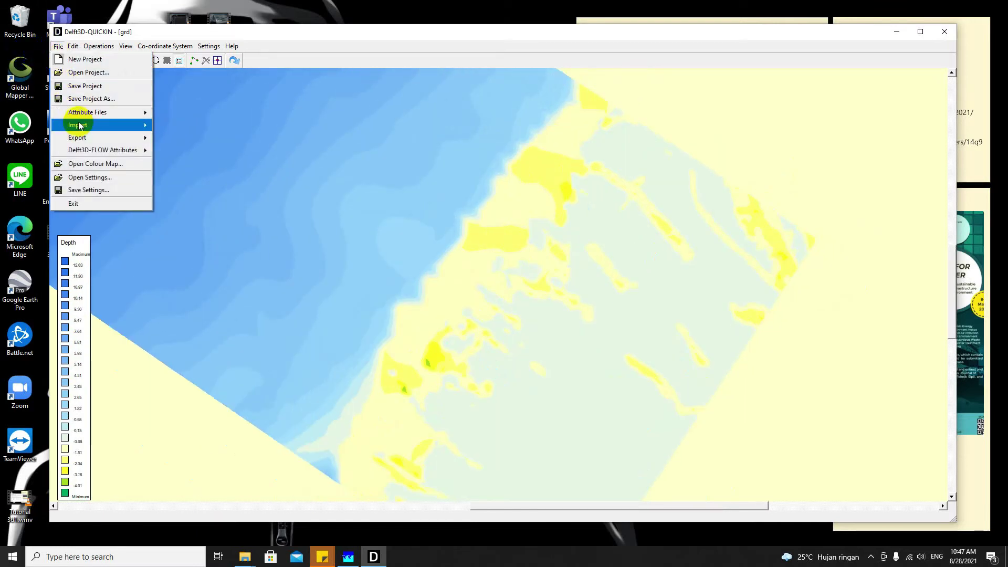
mouse_move(86, 113)
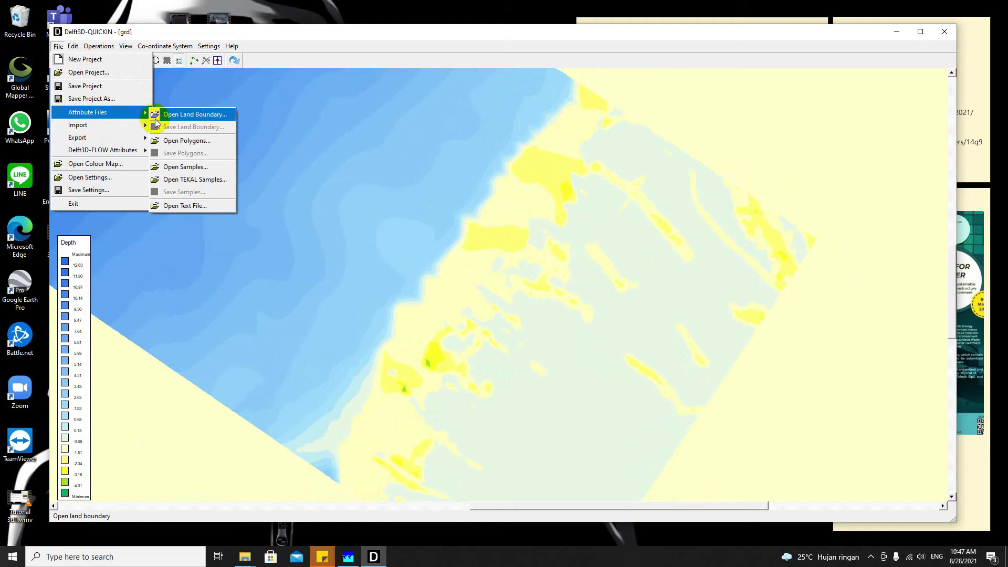
click(181, 113)
double_click(409, 222)
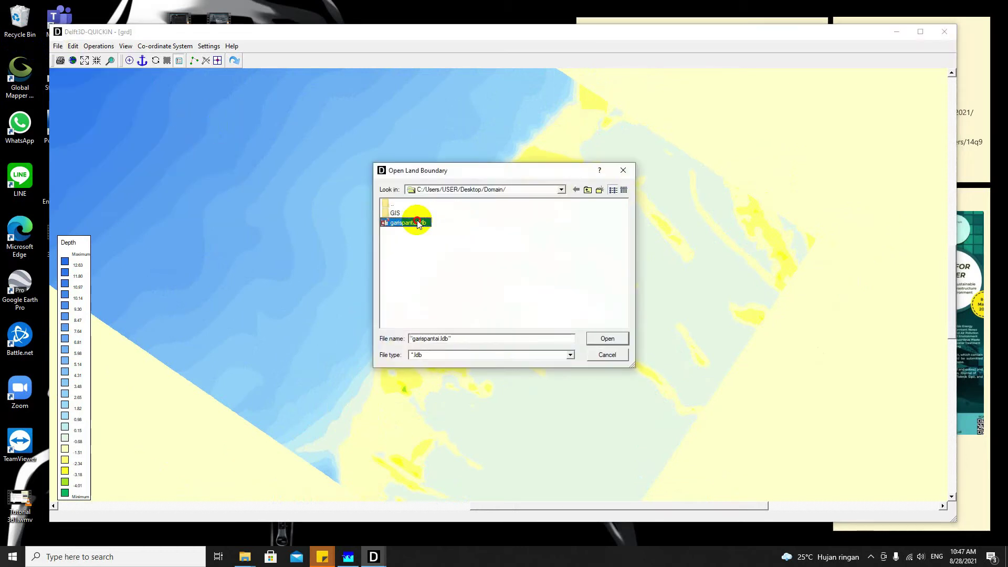
Set the drawing order caches of Land Boundary, Active Grid and Polygons to 0 and check the coastline over the depths
click(208, 45)
click(218, 79)
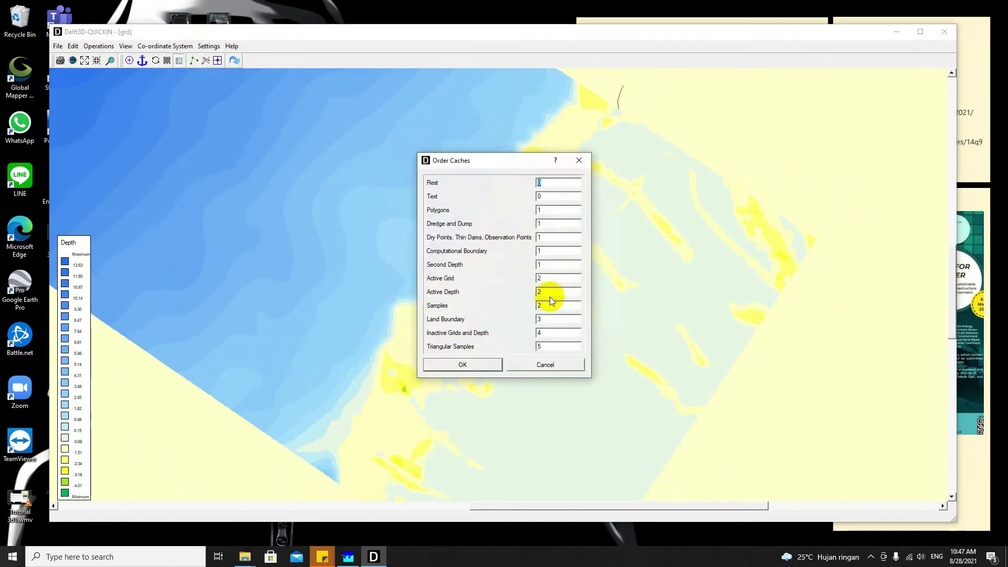
double_click(546, 320)
text(0)
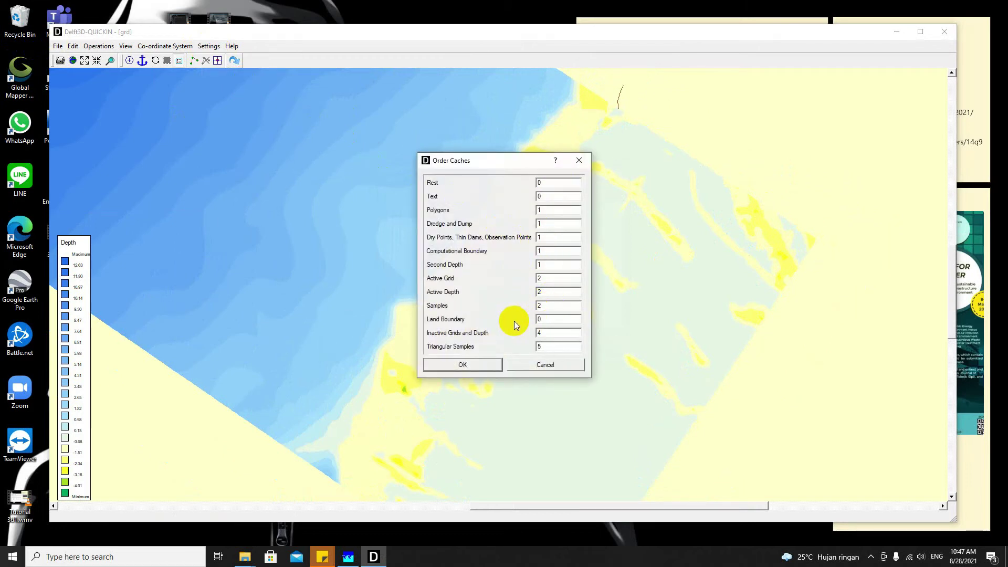
key(shift+Tab)
key(shift+Tab)
key(shift+Tab)
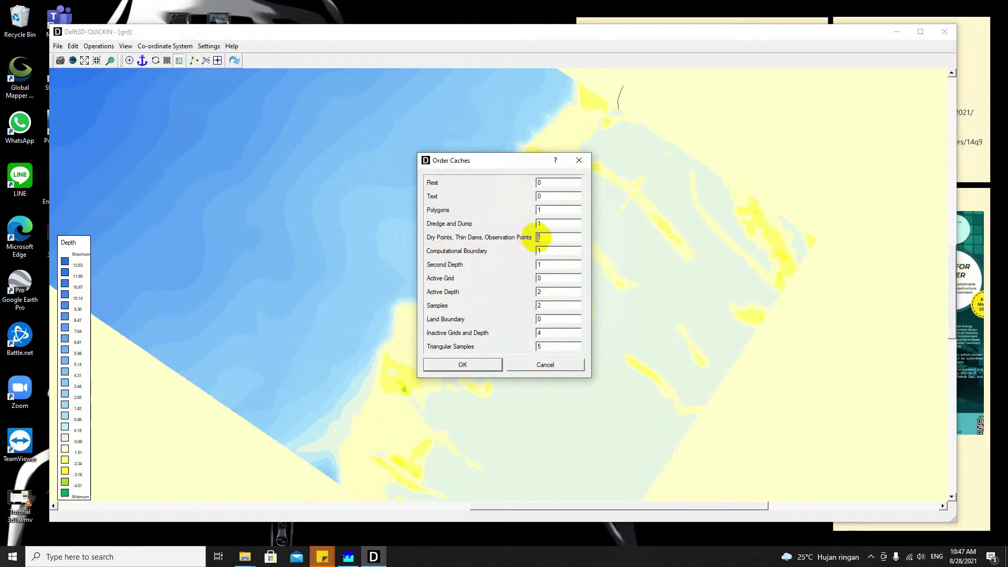
double_click(540, 210)
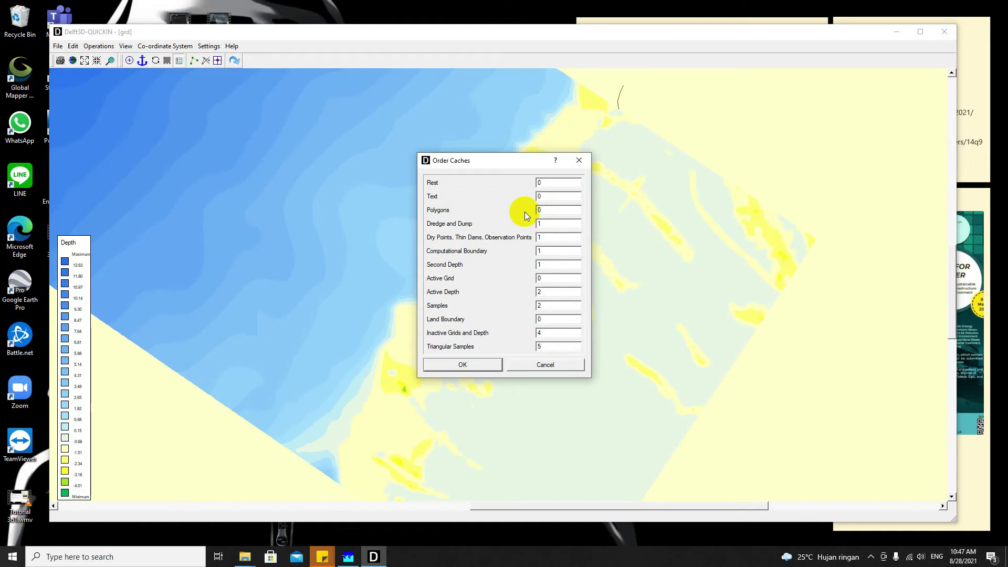
click(469, 364)
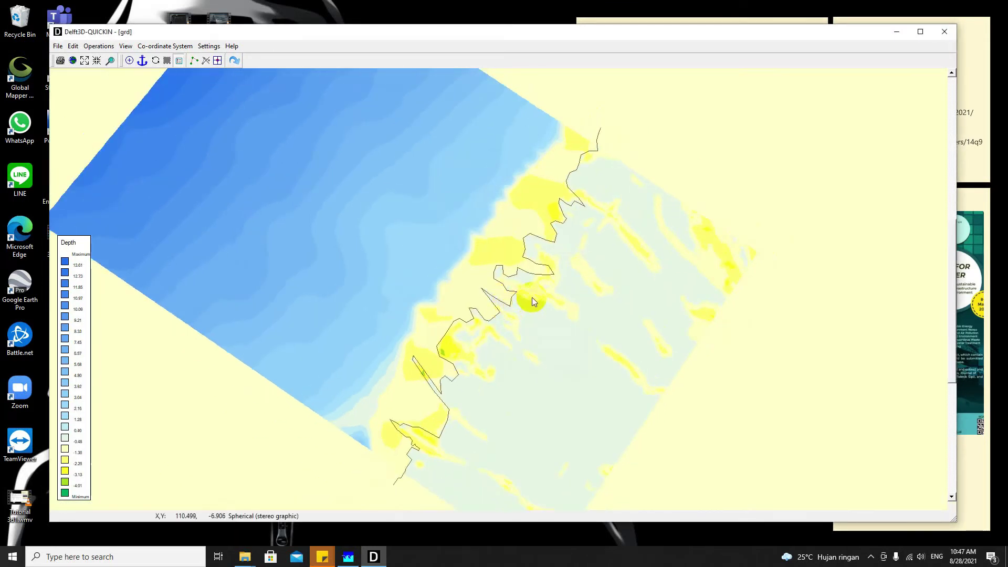
scroll(556, 327, up, 2)
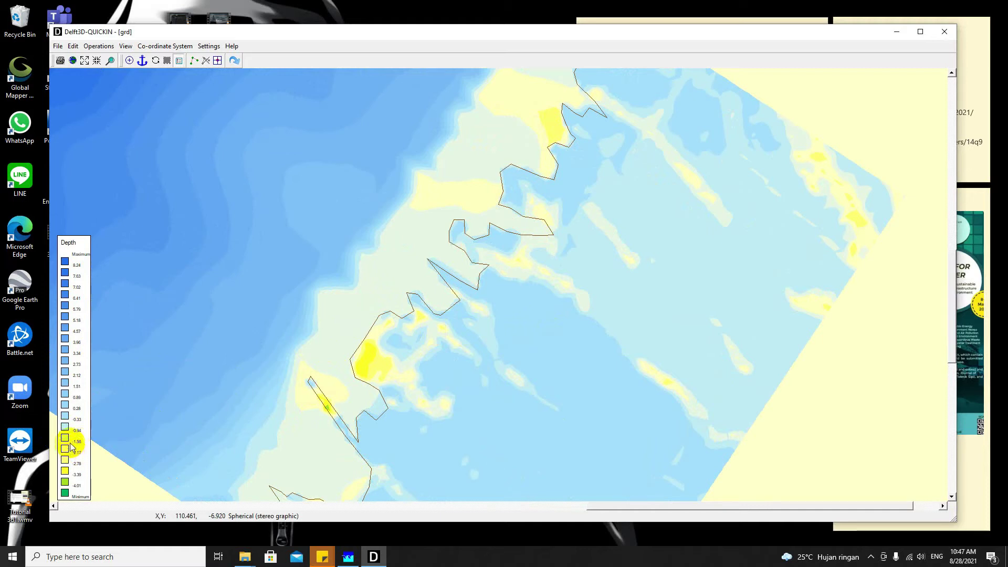
Set the depth legend to a minimum of -5, a maximum of 10 and 10 classes
click(209, 46)
click(232, 102)
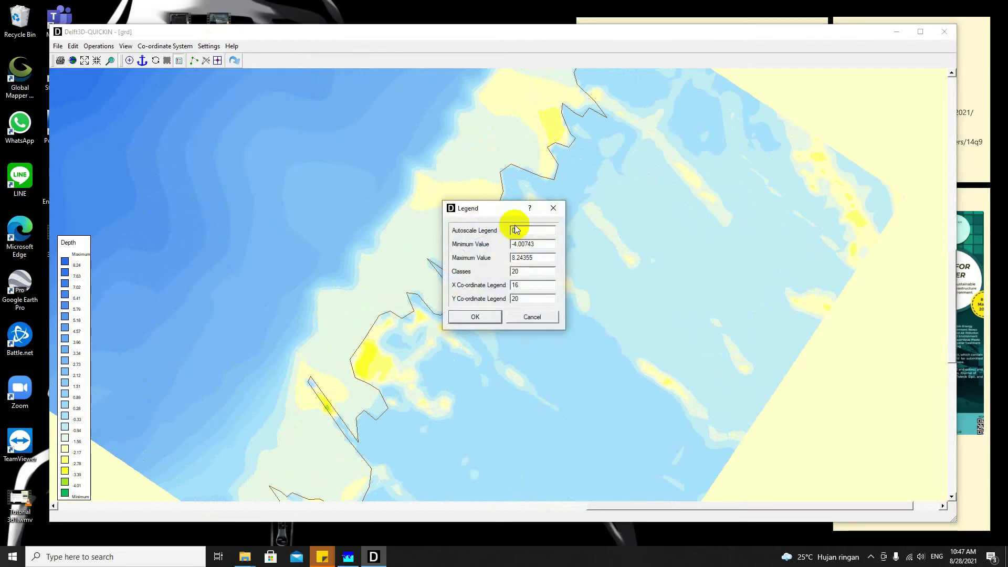
key(Tab)
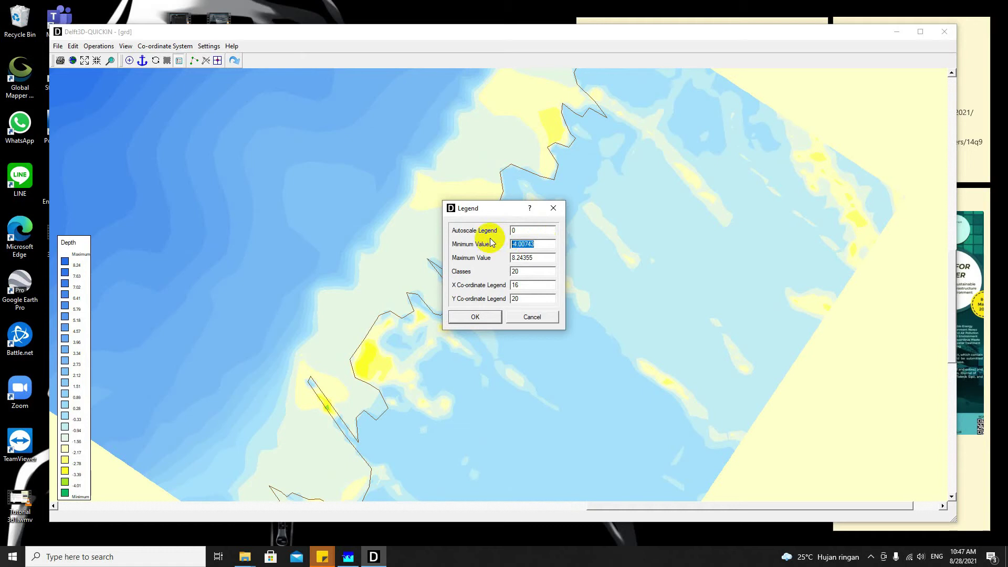
text(-5)
key(Tab)
text(10)
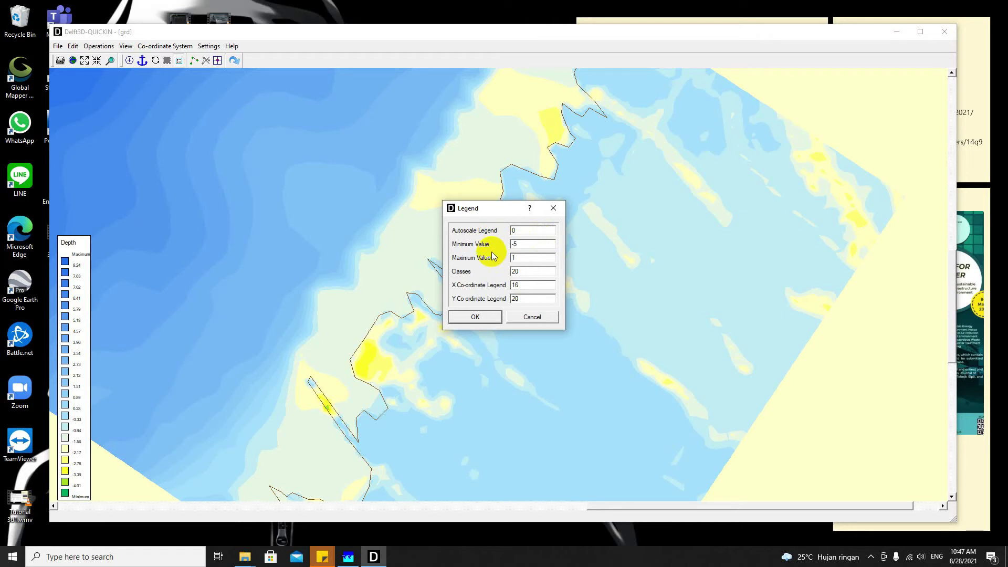
click(520, 271)
key(BackSpace)
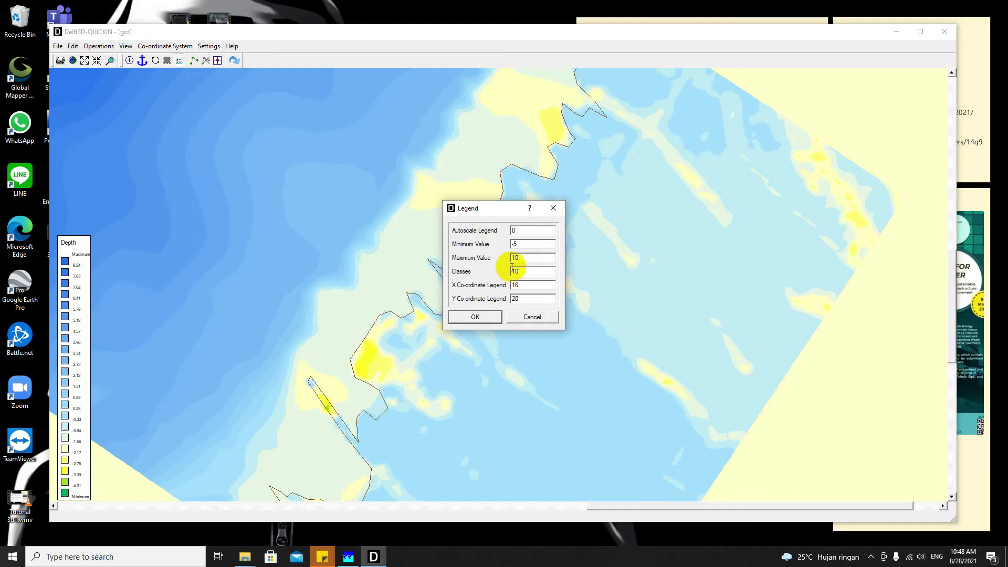
click(476, 317)
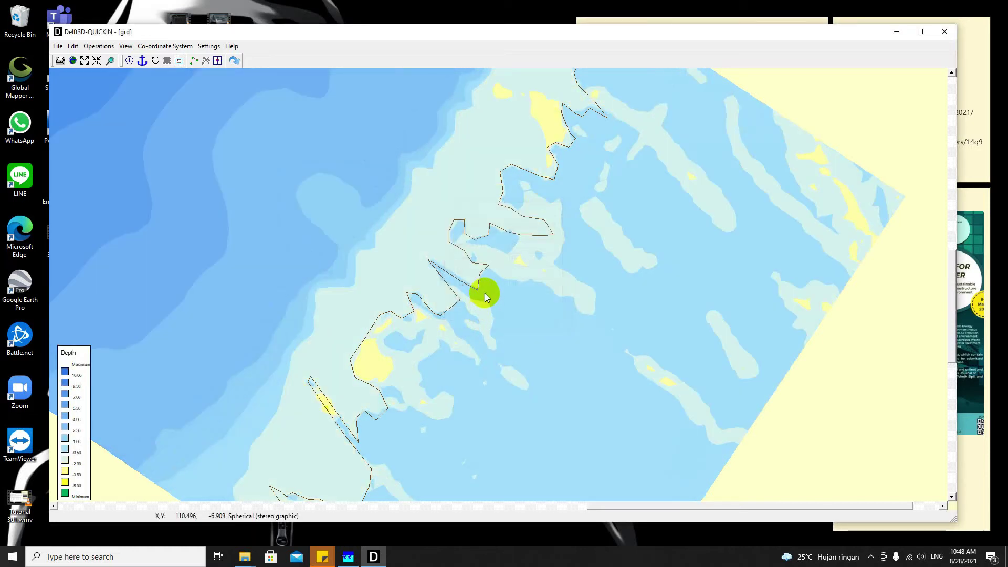
scroll(484, 292, down, 2)
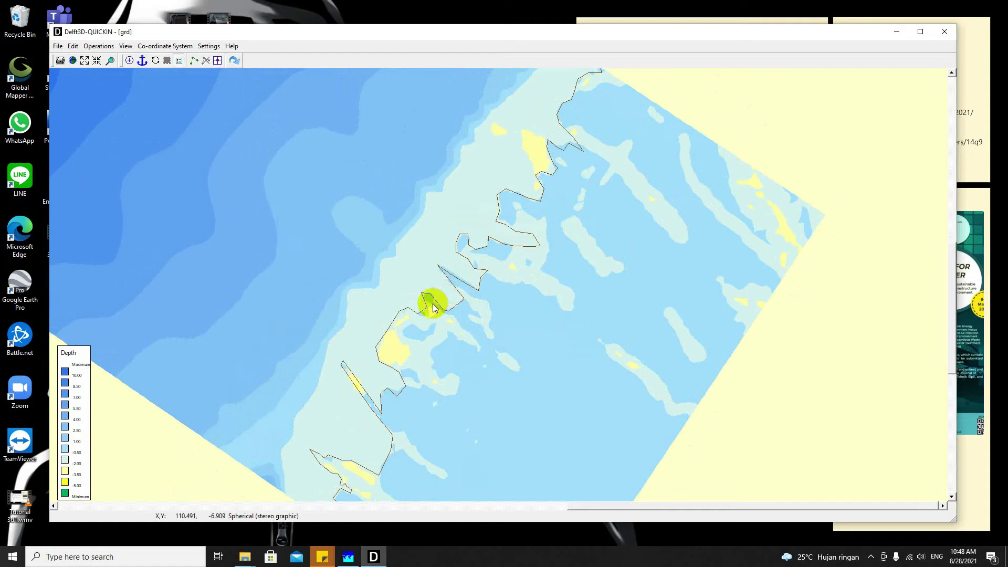
click(209, 46)
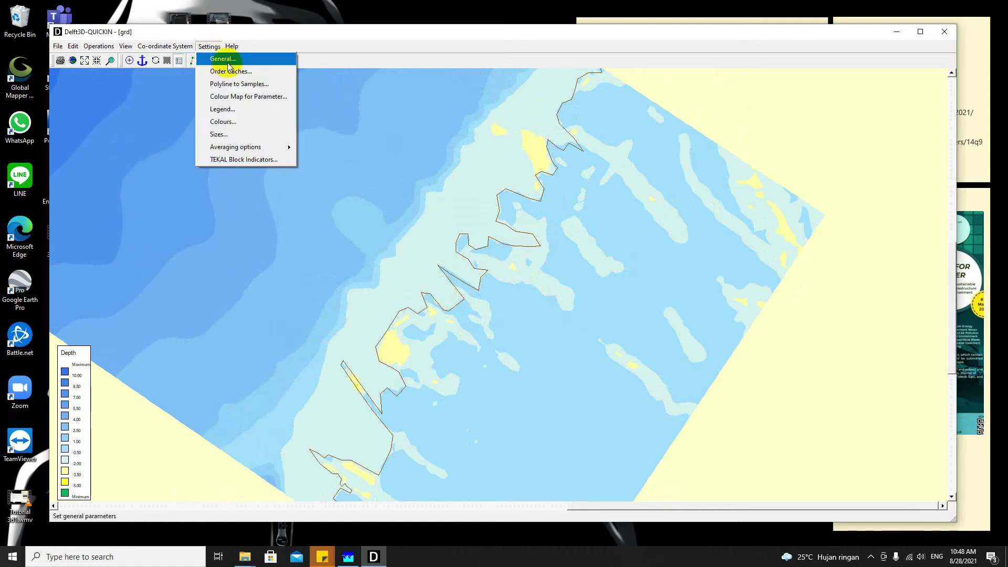
click(223, 59)
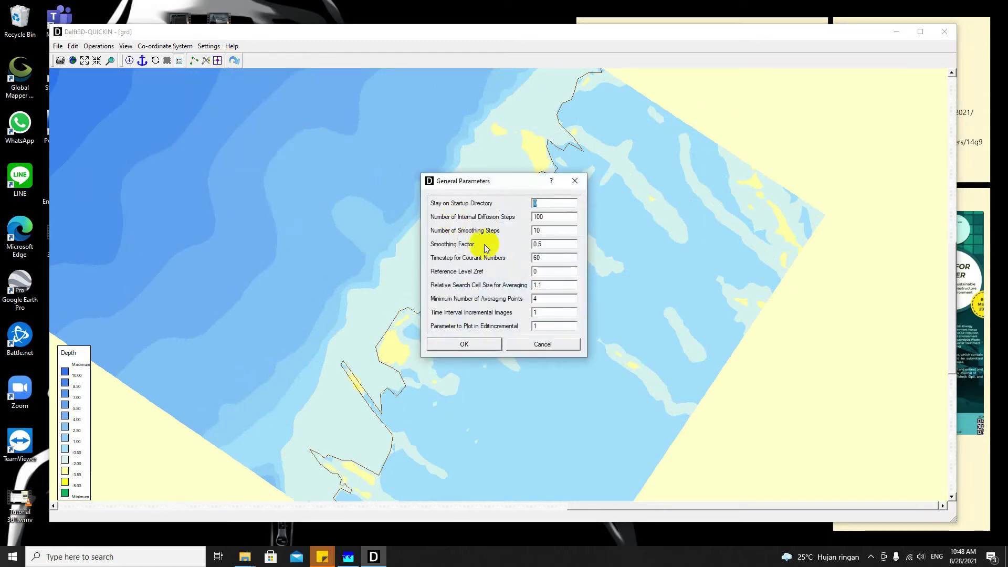
click(575, 180)
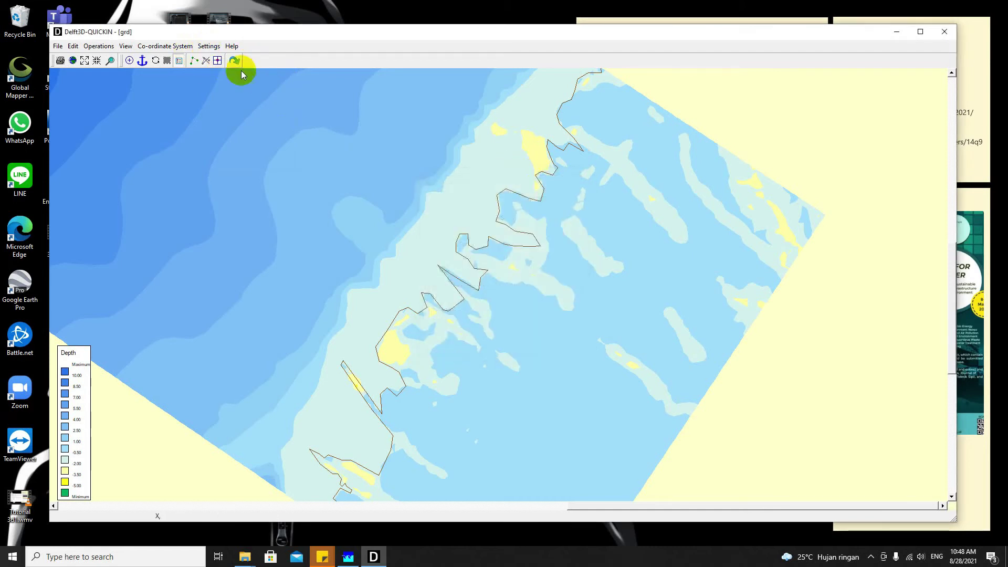
Set the depth legend to 15 classes and inspect the depth colours along the coastline
click(209, 46)
click(241, 108)
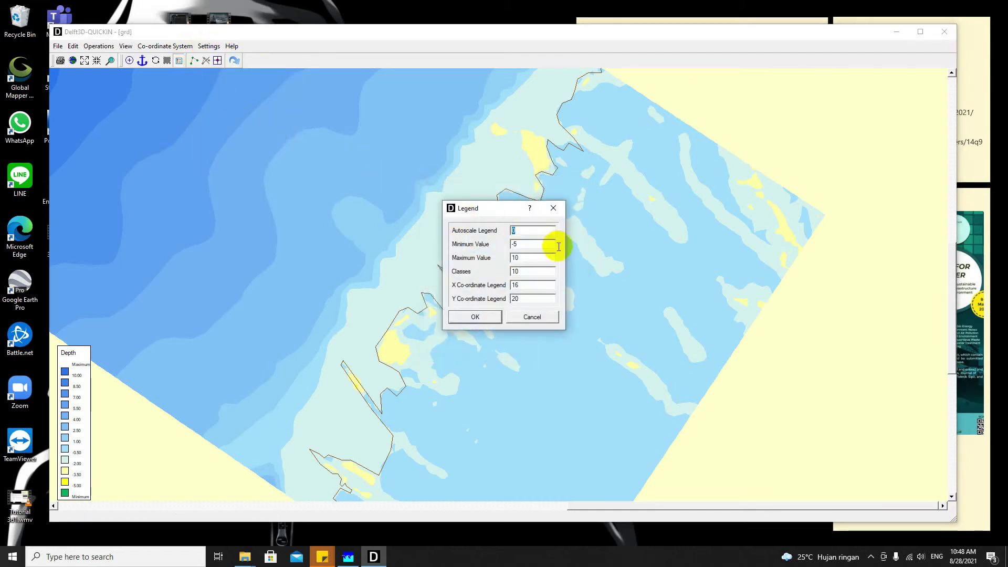
drag(525, 272, 497, 268)
text(15)
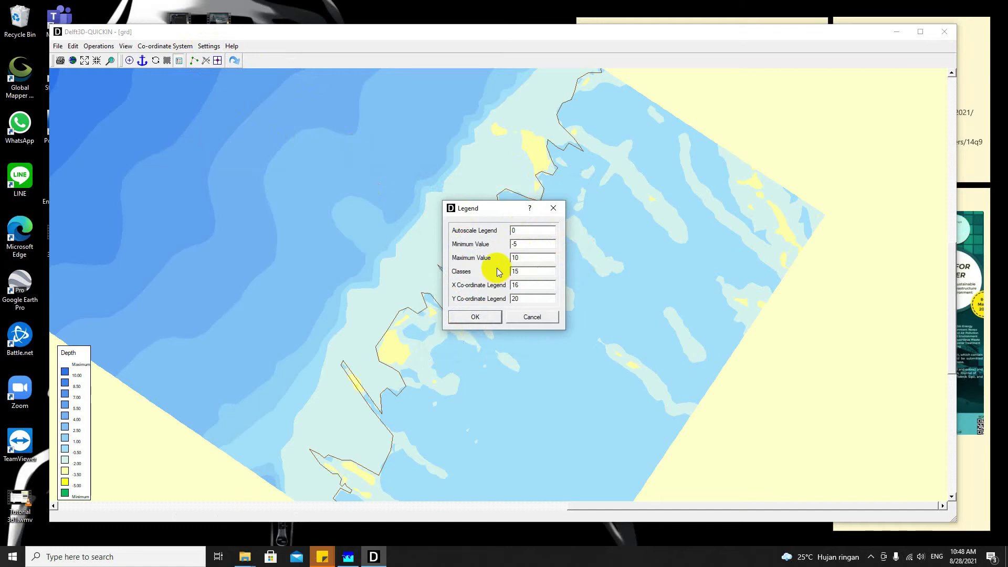
click(486, 315)
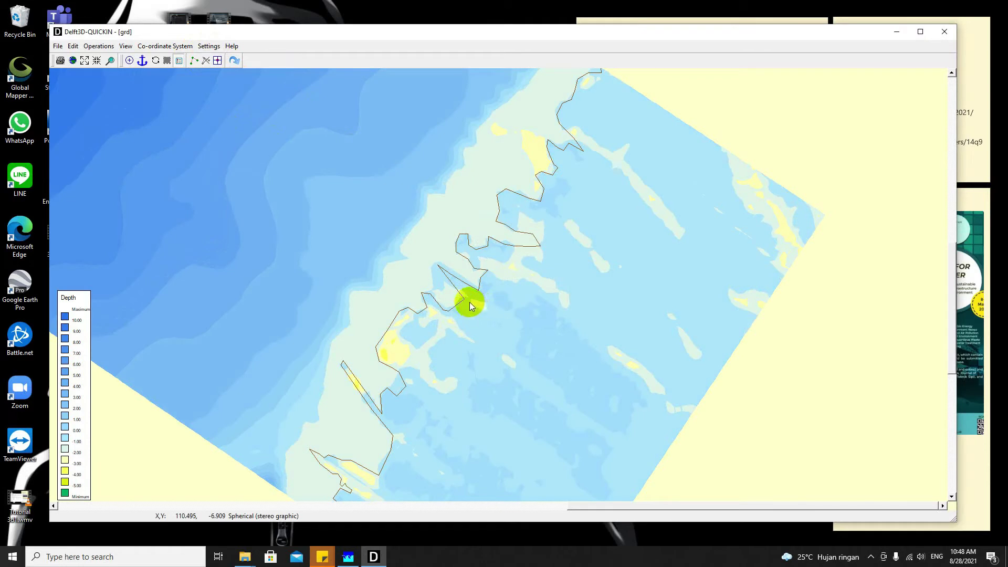
scroll(425, 319, down, 2)
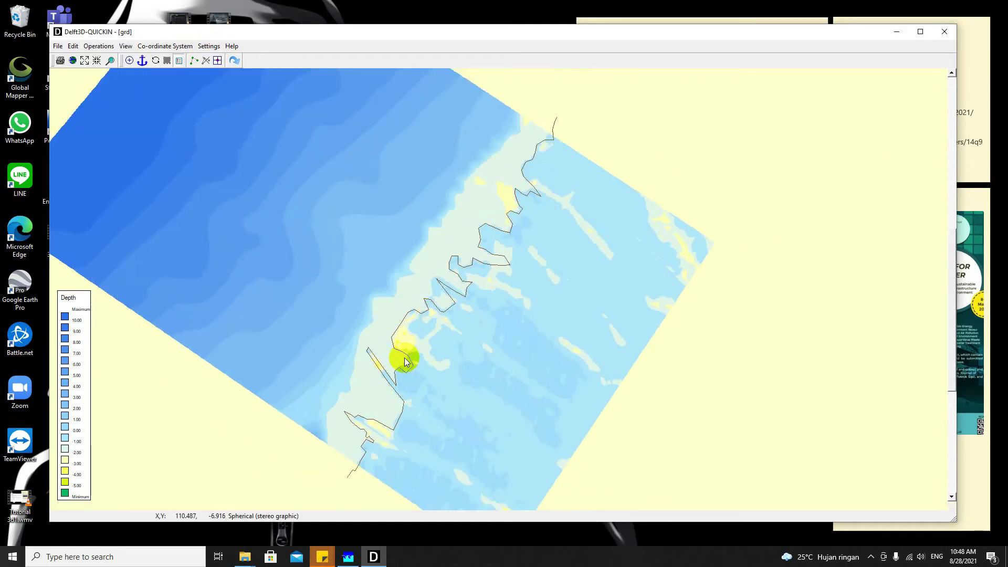
scroll(405, 356, up, 2)
scroll(336, 416, down, 2)
scroll(310, 476, up, 2)
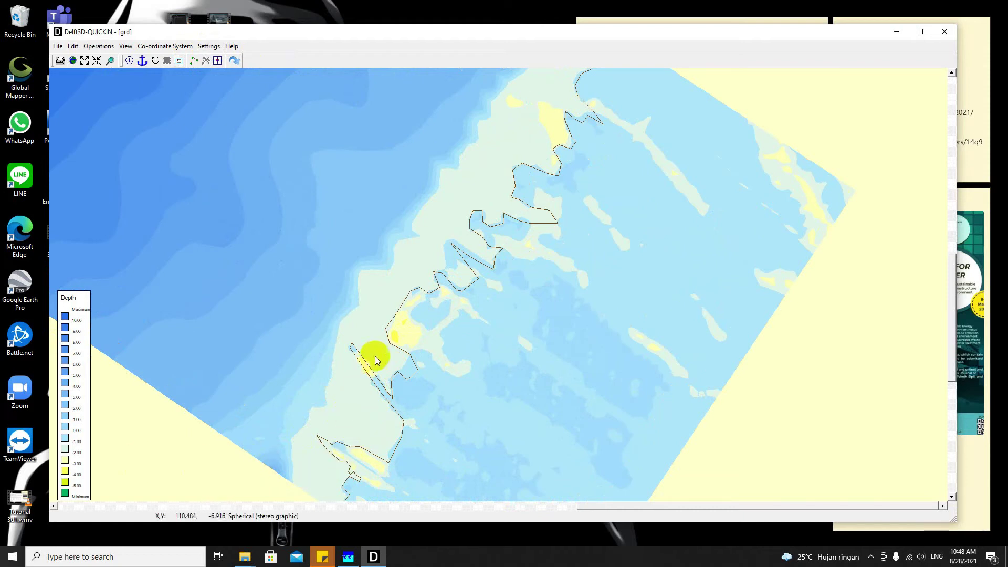
scroll(375, 355, up, 2)
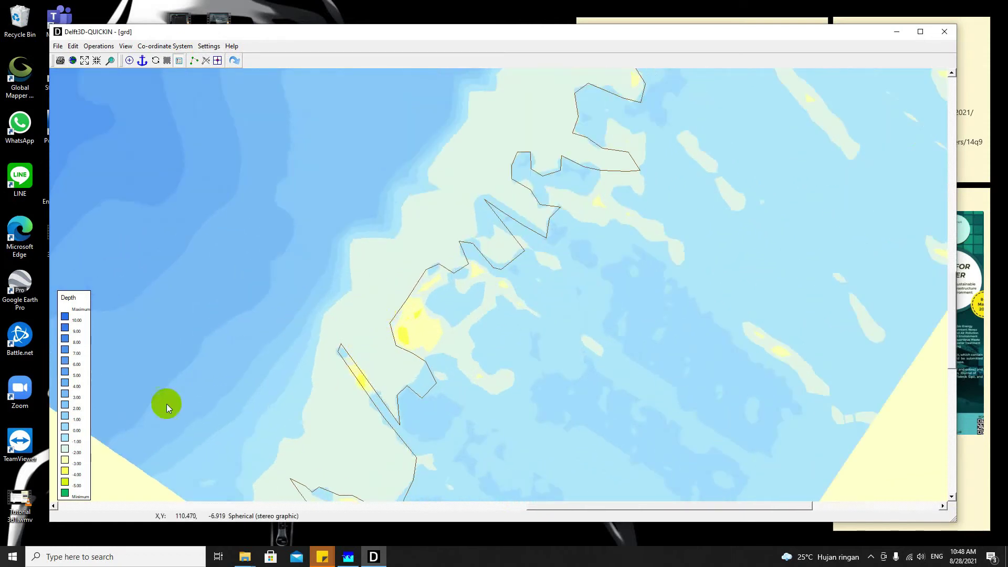
scroll(76, 455, up, 1)
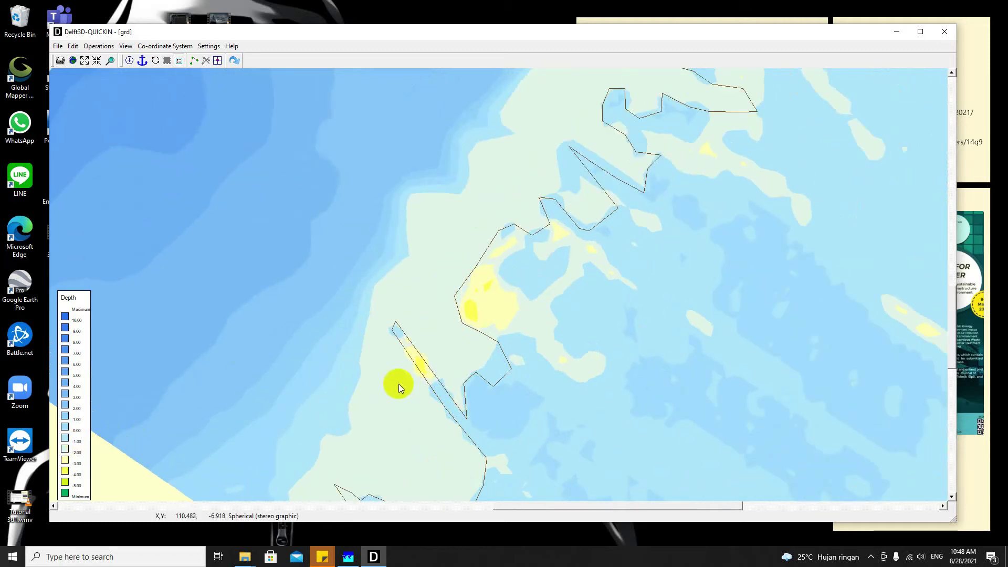
Set the number of depth legend classes to 30
click(209, 46)
click(213, 107)
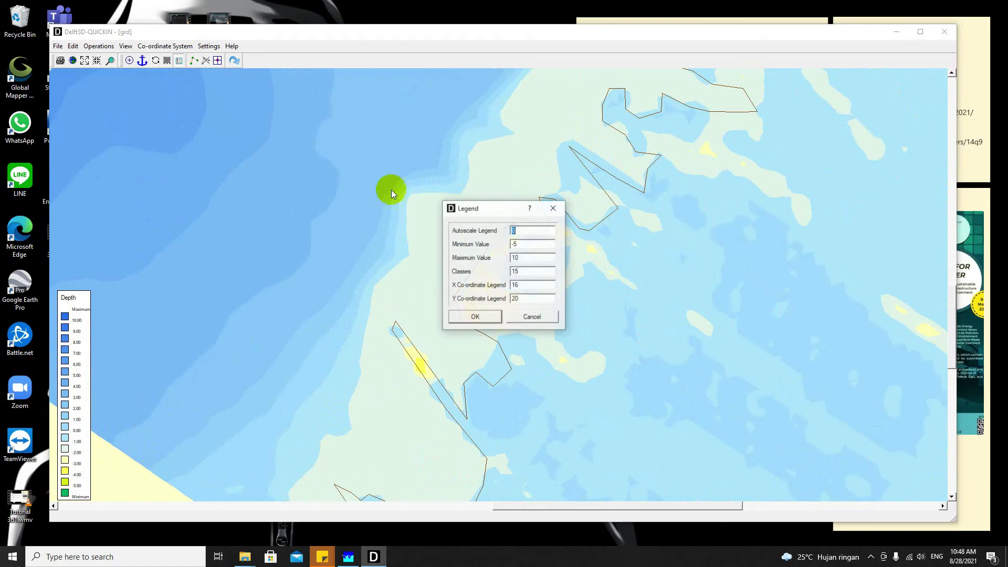
drag(522, 271, 500, 267)
text(30)
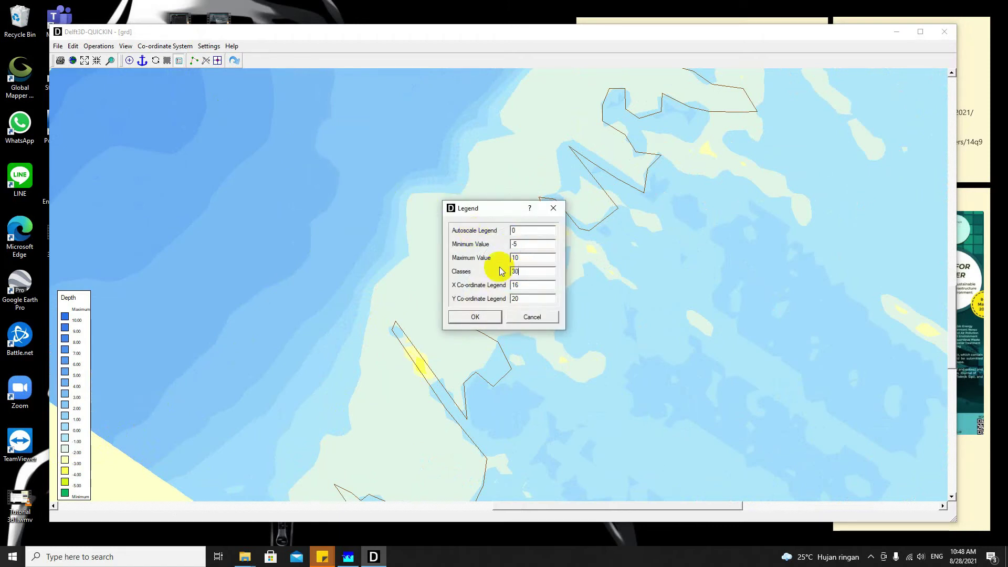
click(490, 311)
scroll(490, 310, down, 5)
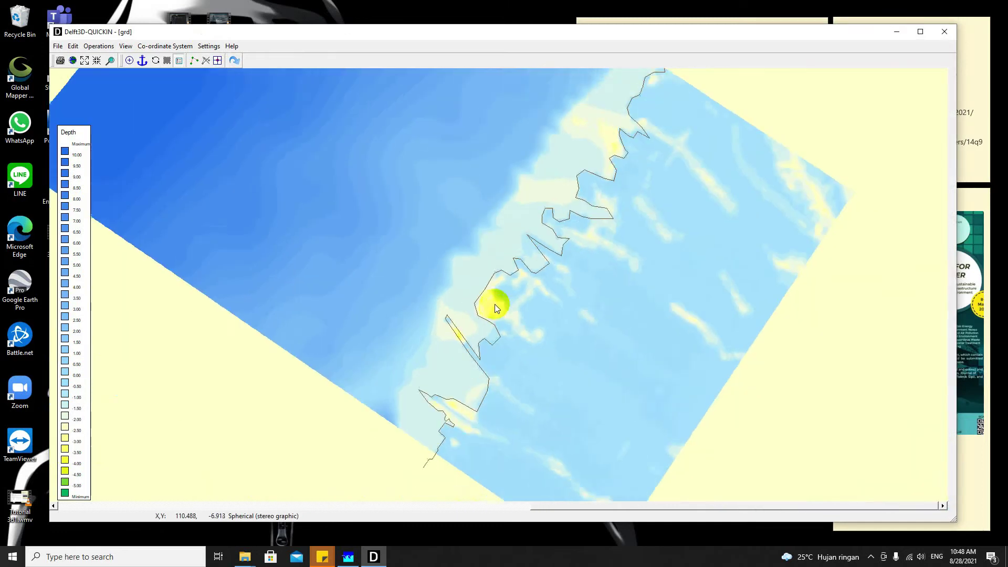
Examine the depth colours on both sides of the coastline and over the whole grid against the legend
scroll(552, 224, up, 4)
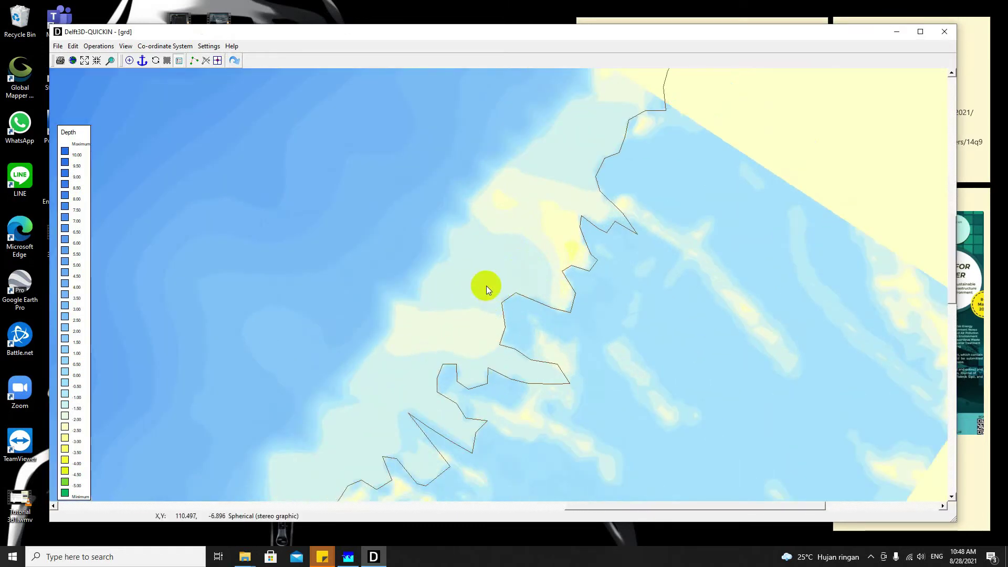
scroll(486, 285, up, 1)
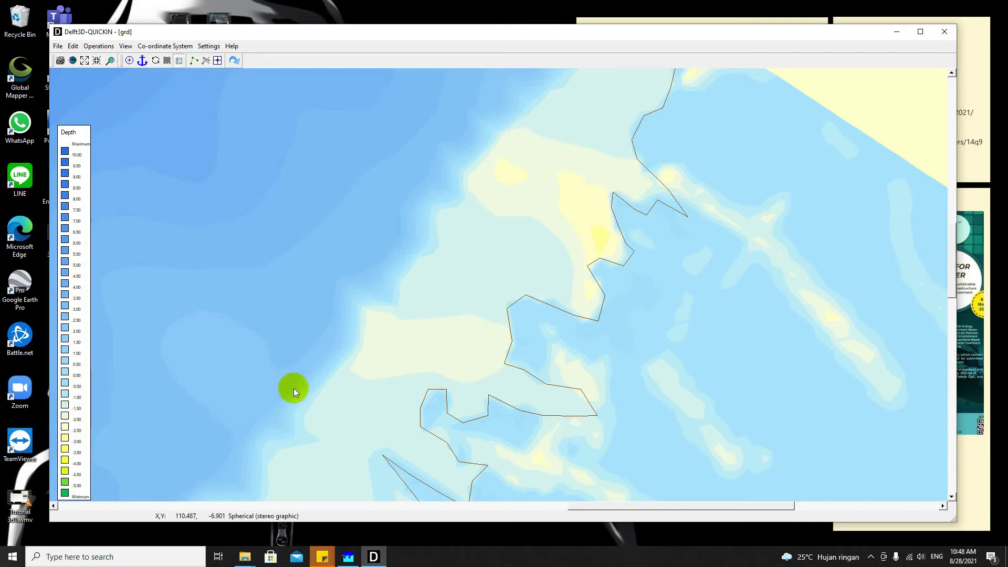
scroll(453, 323, down, 1)
scroll(453, 324, down, 1)
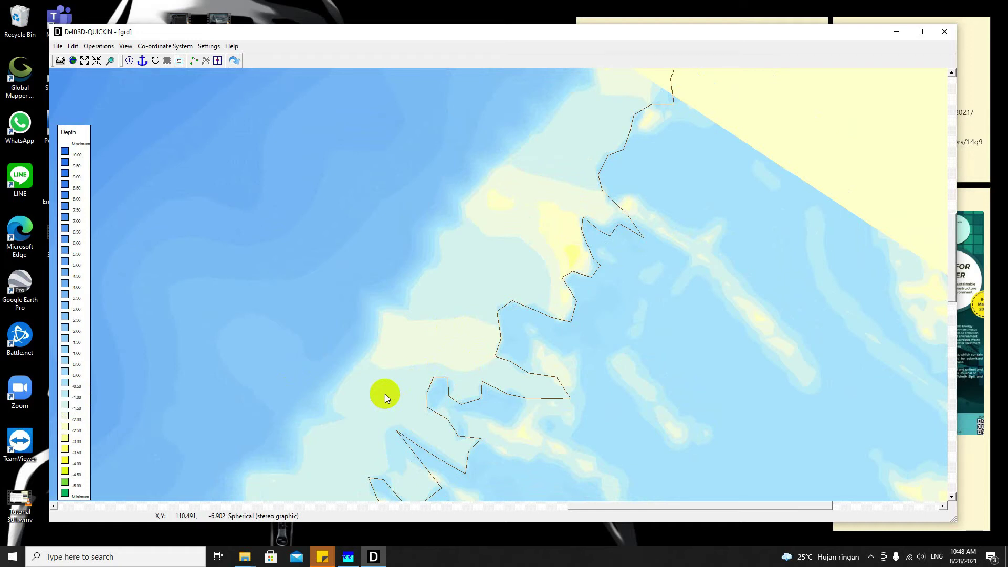
scroll(385, 370, down, 2)
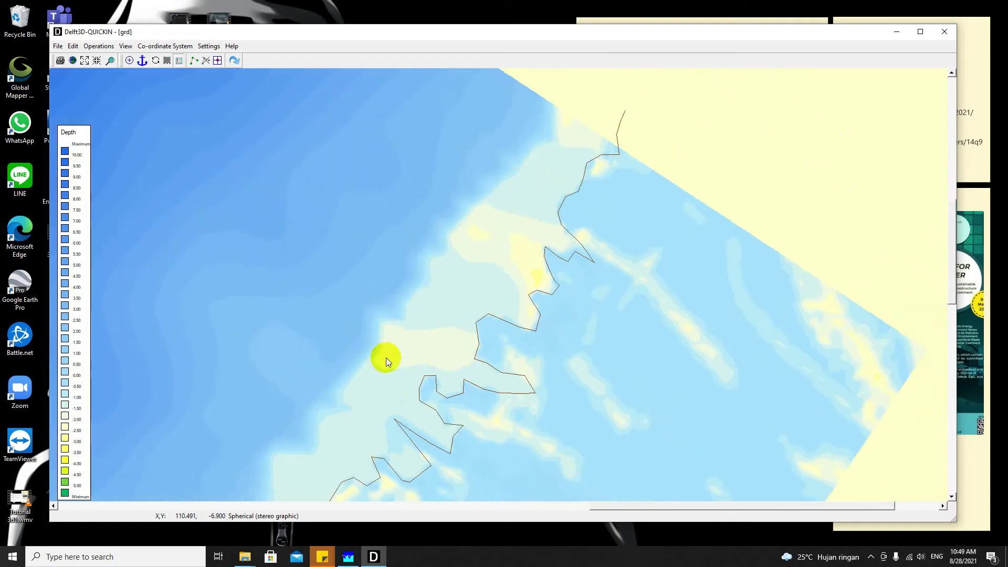
scroll(396, 350, down, 1)
scroll(395, 350, down, 1)
scroll(368, 409, down, 1)
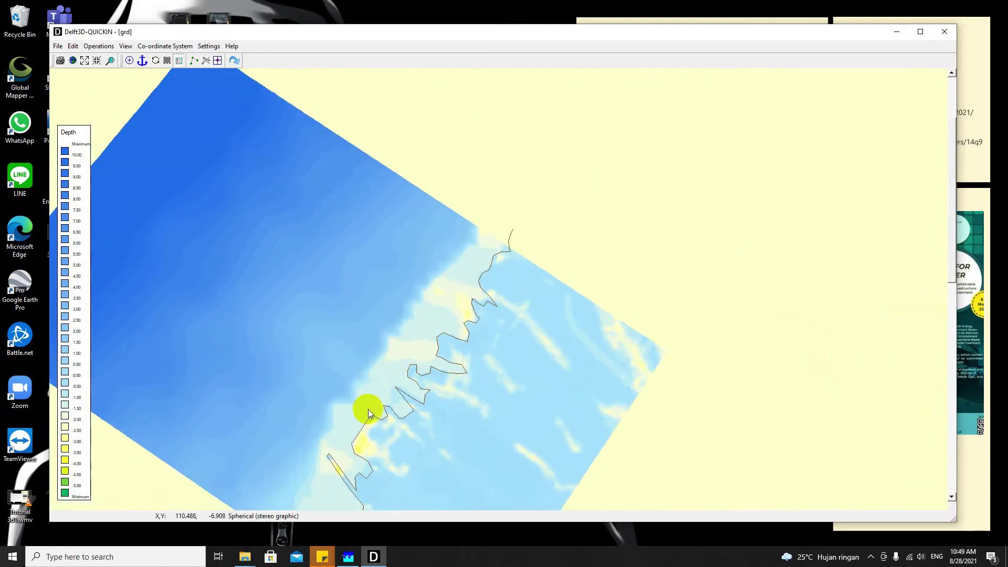
scroll(366, 404, up, 2)
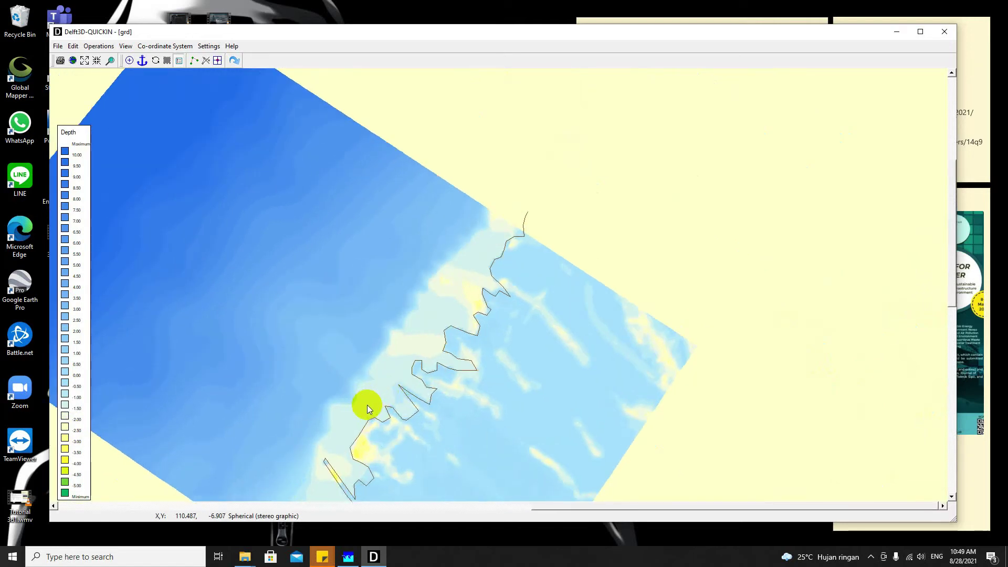
scroll(370, 408, up, 2)
scroll(370, 410, down, 1)
scroll(365, 419, up, 1)
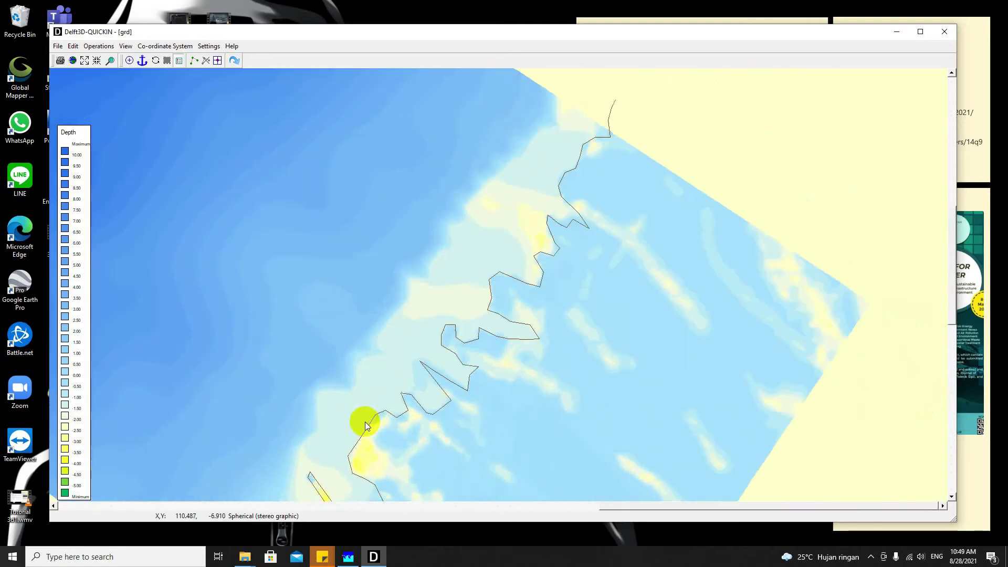
scroll(367, 419, up, 1)
scroll(376, 417, up, 1)
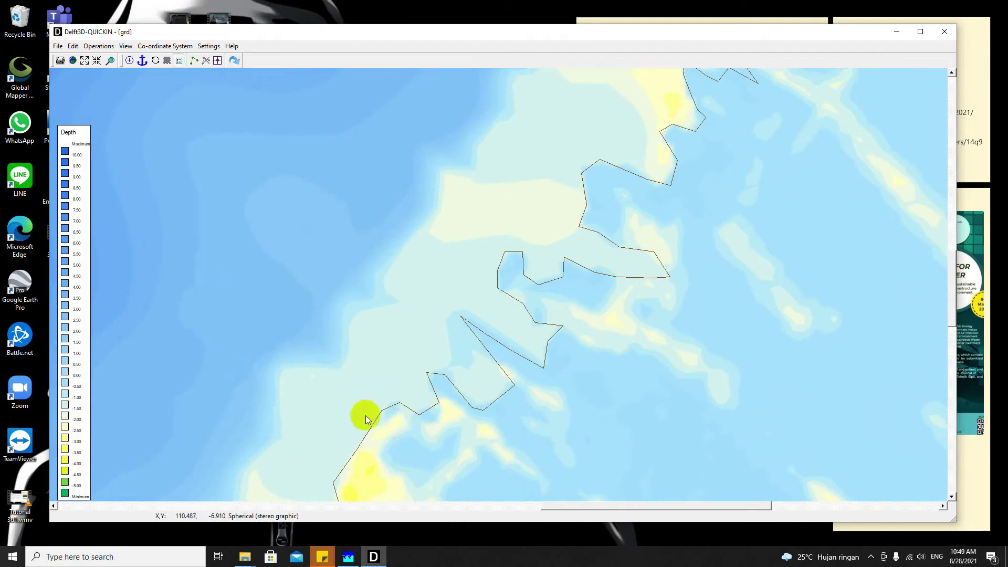
scroll(367, 419, up, 2)
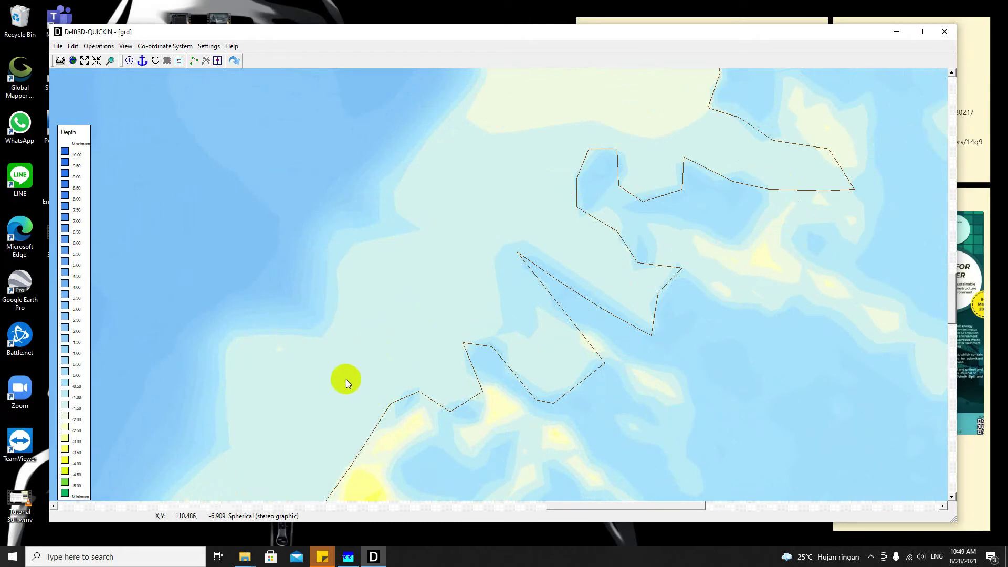
scroll(360, 387, down, 1)
scroll(326, 398, up, 1)
scroll(372, 348, down, 1)
scroll(352, 344, down, 2)
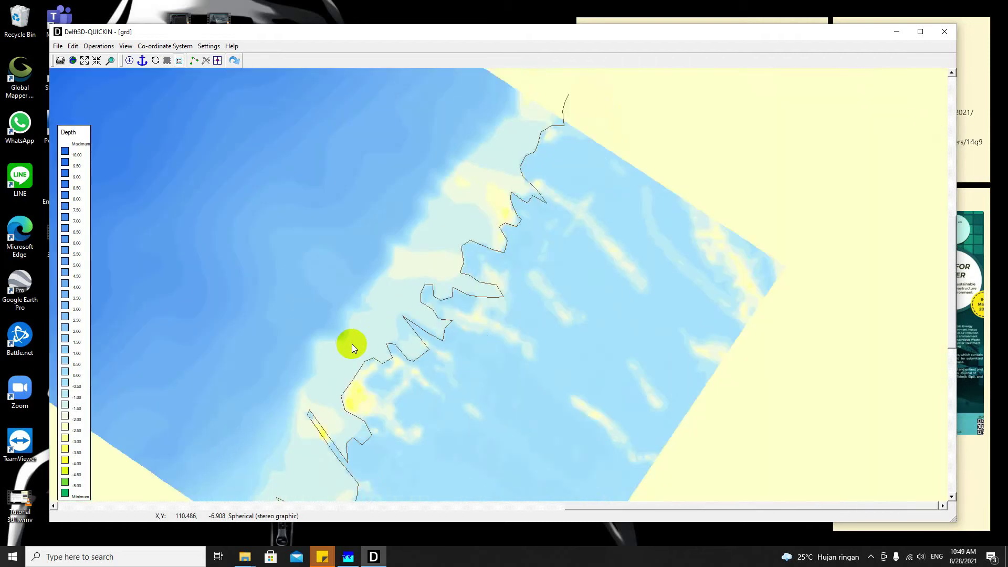
scroll(351, 345, down, 2)
scroll(367, 346, down, 1)
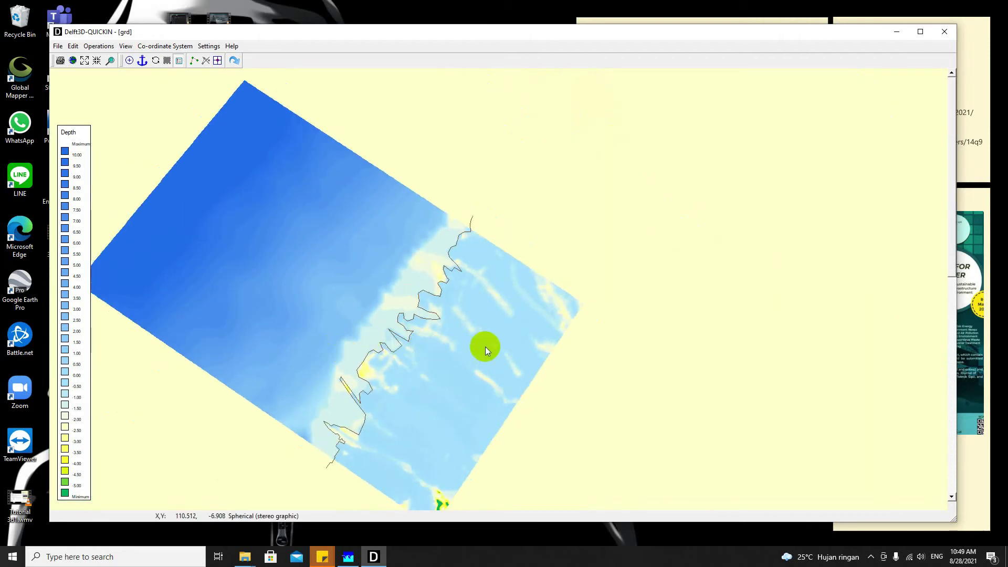
scroll(472, 349, down, 1)
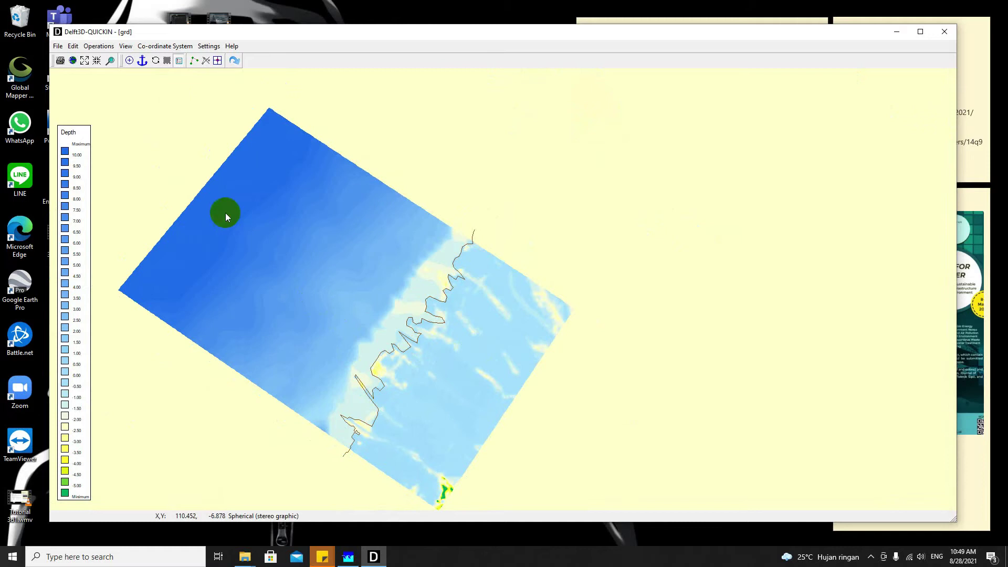
Export the depth data to the Domain folder as a .dep file named dep
click(58, 47)
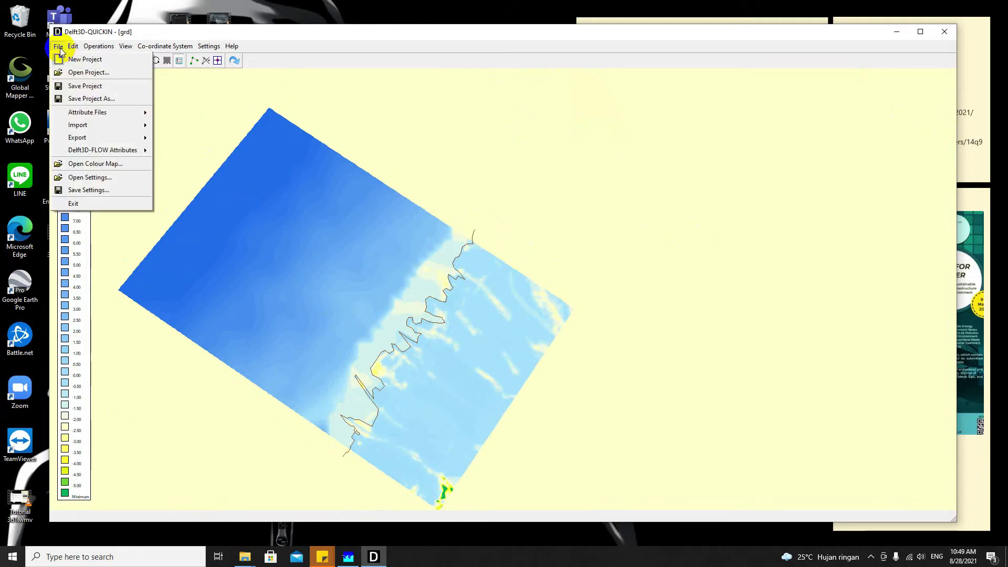
mouse_move(101, 137)
click(164, 142)
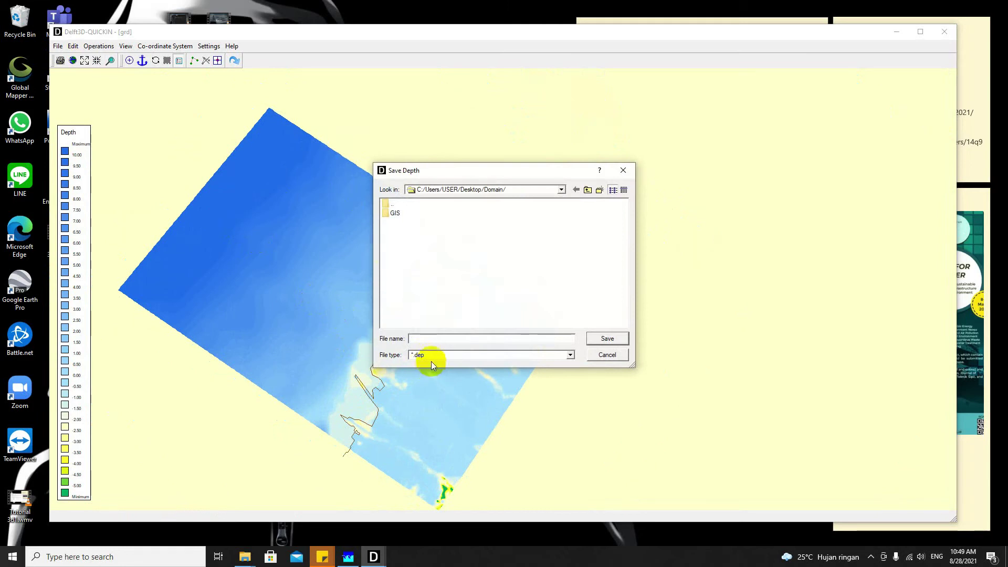
text(dep)
key(Return)
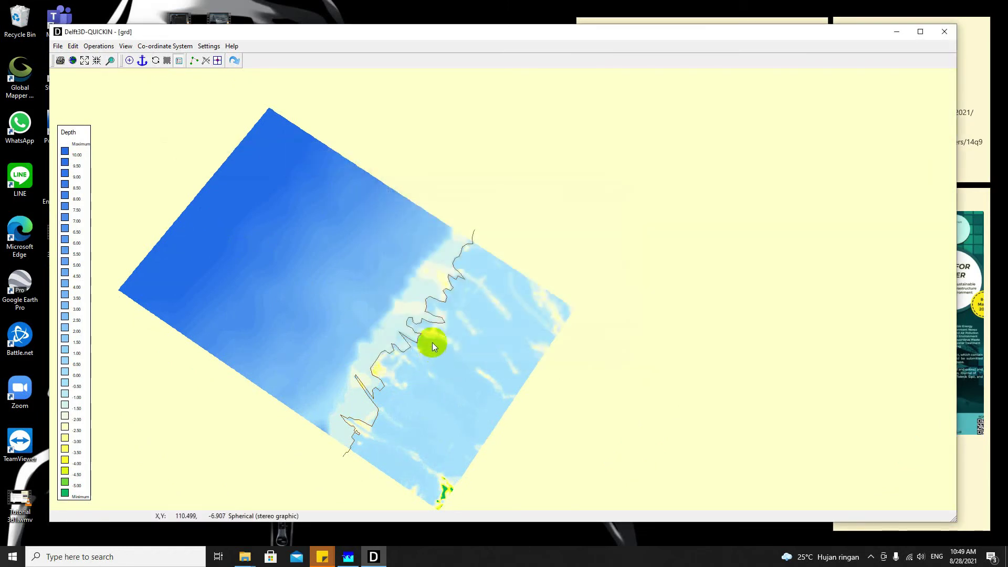
scroll(555, 305, up, 5)
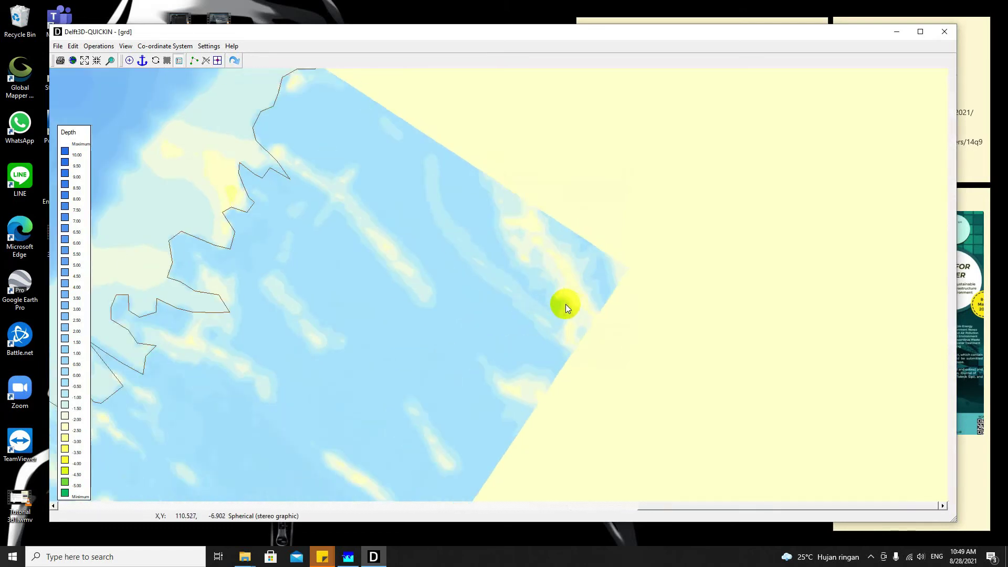
Delete all depth data from the grid
scroll(565, 304, down, 5)
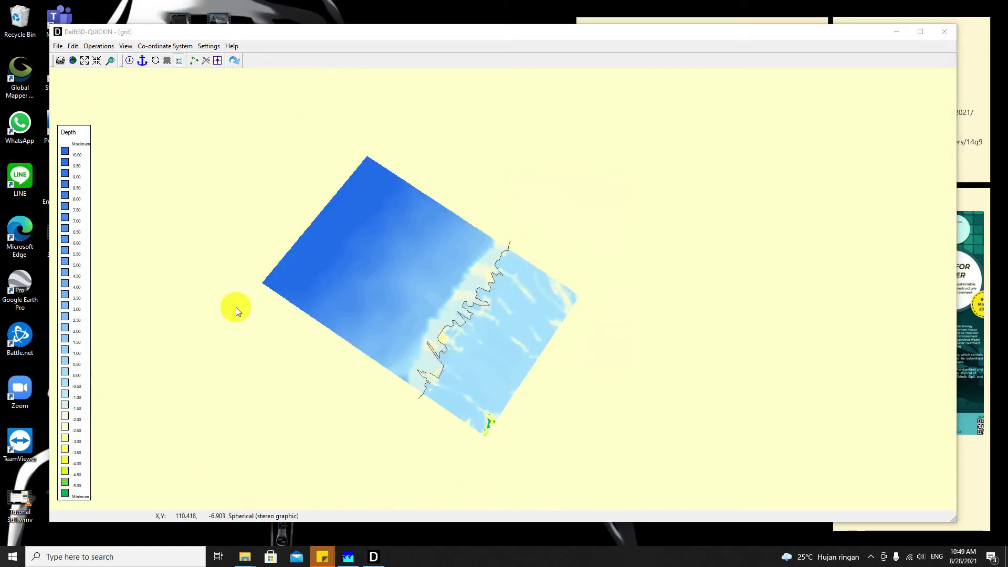
click(99, 46)
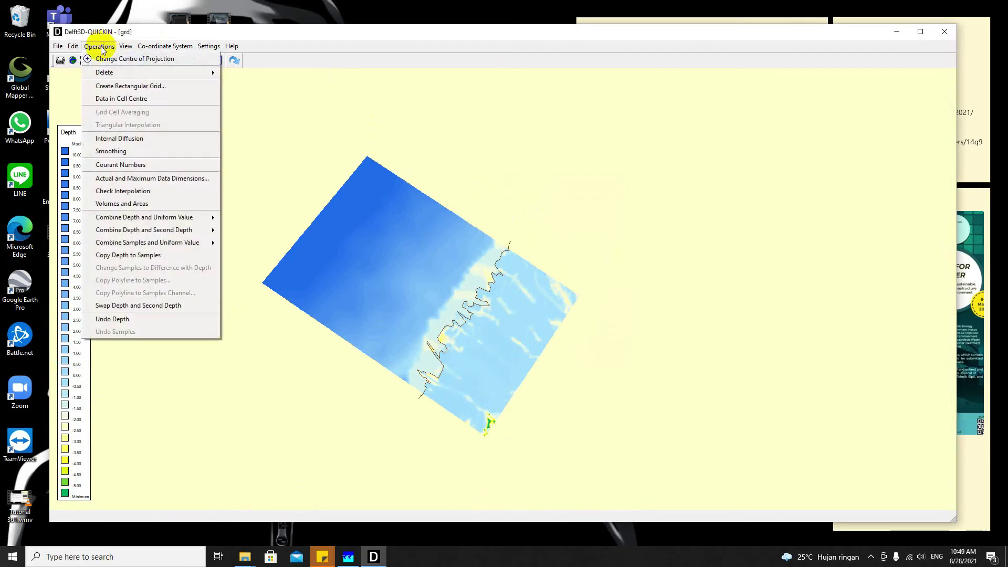
mouse_move(117, 79)
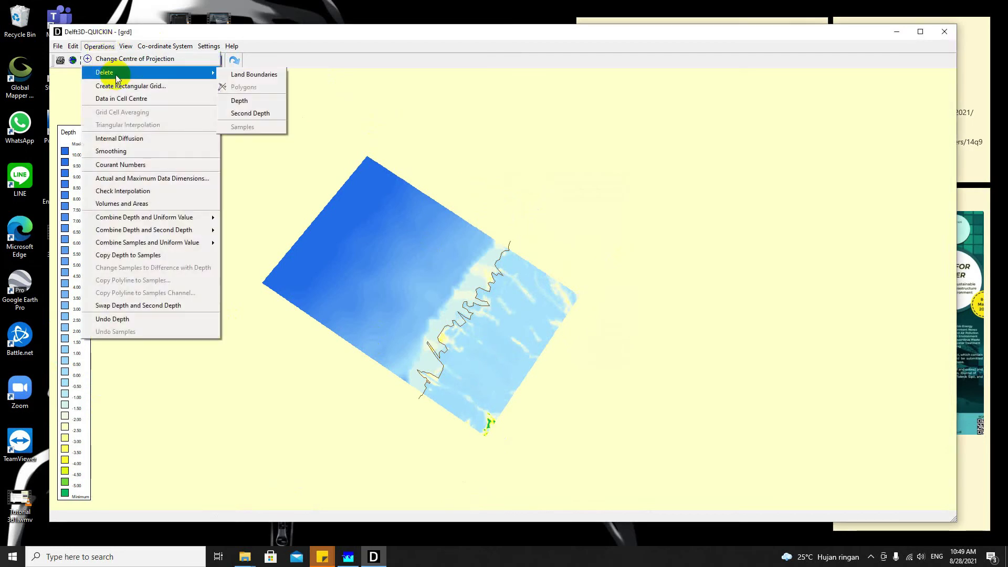
click(243, 100)
click(465, 284)
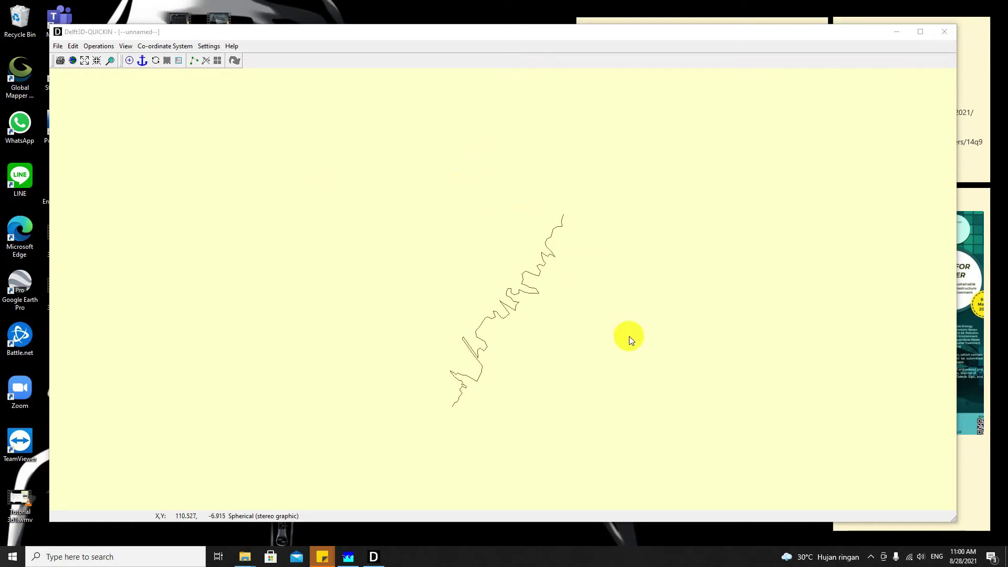
Load the polygon file that encloses the sea area along the coastline
click(57, 46)
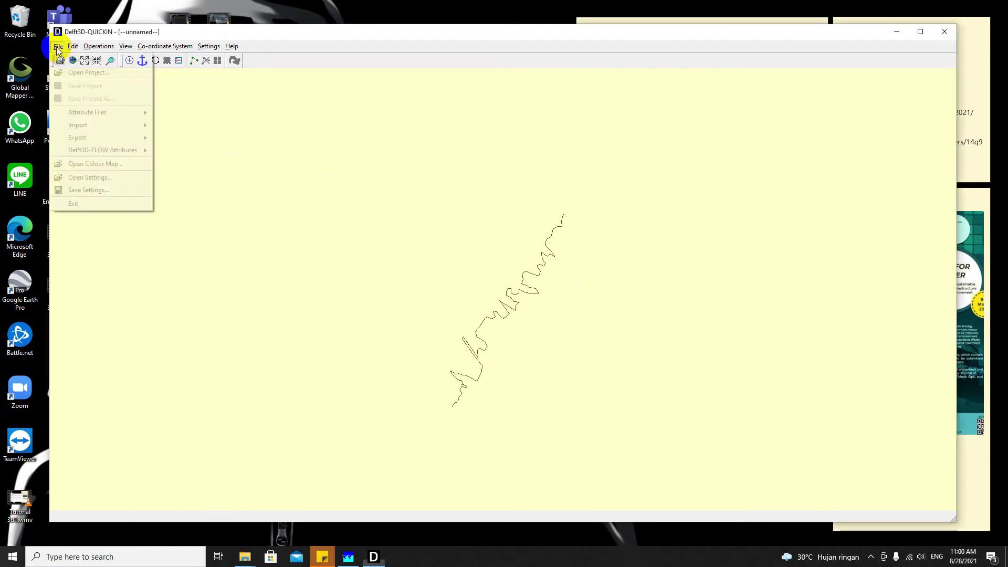
mouse_move(89, 125)
click(189, 126)
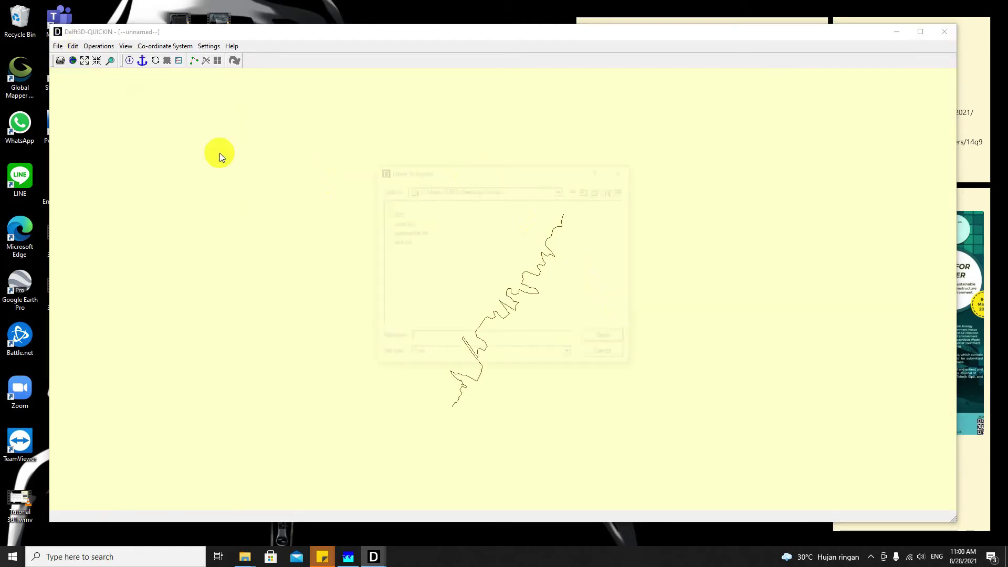
click(404, 242)
double_click(406, 242)
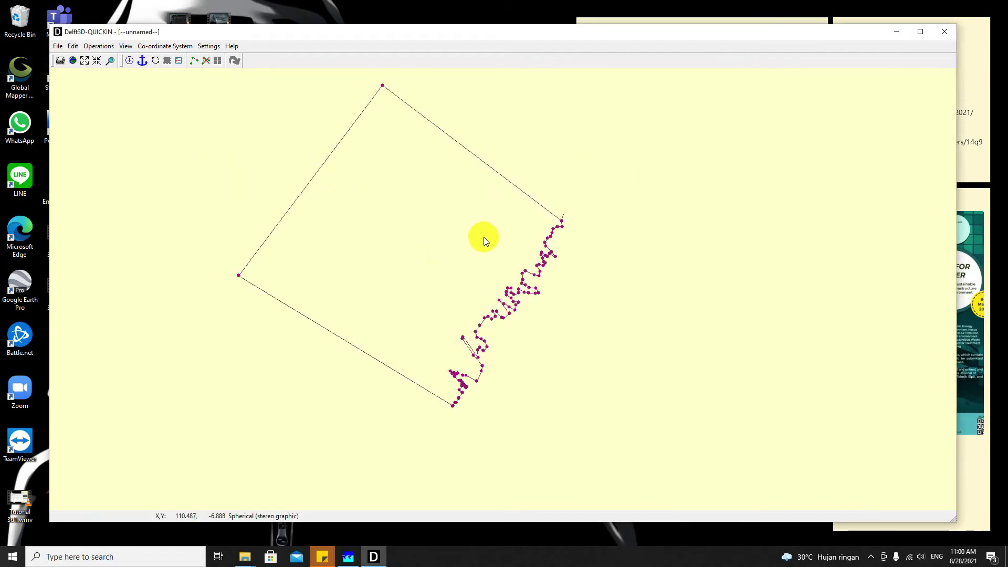
click(99, 46)
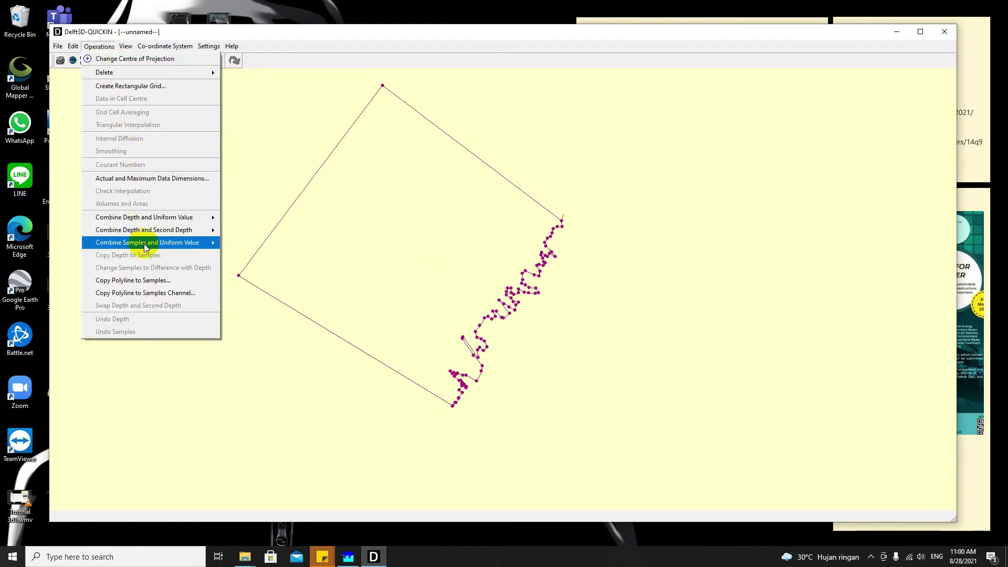
mouse_move(144, 222)
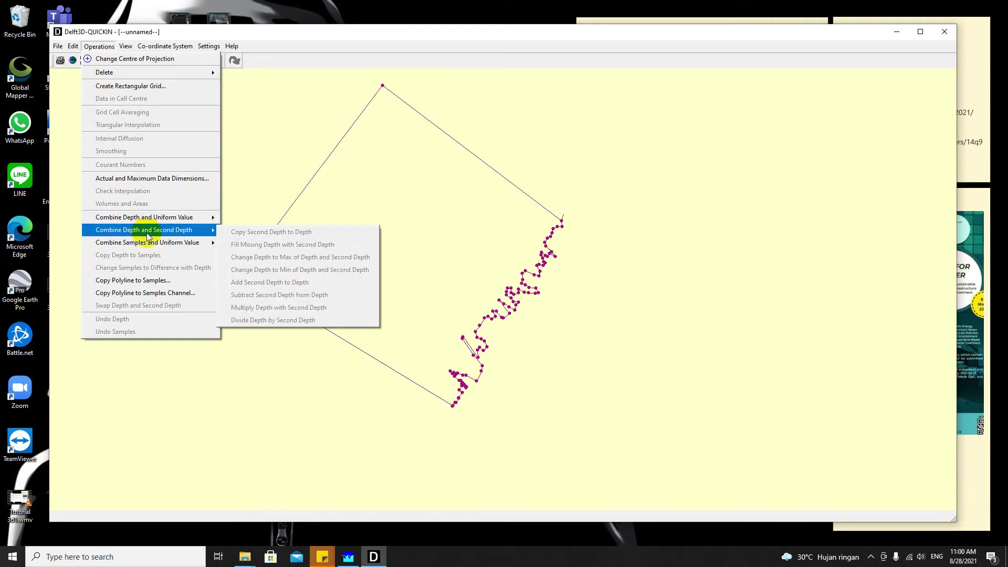
mouse_move(153, 221)
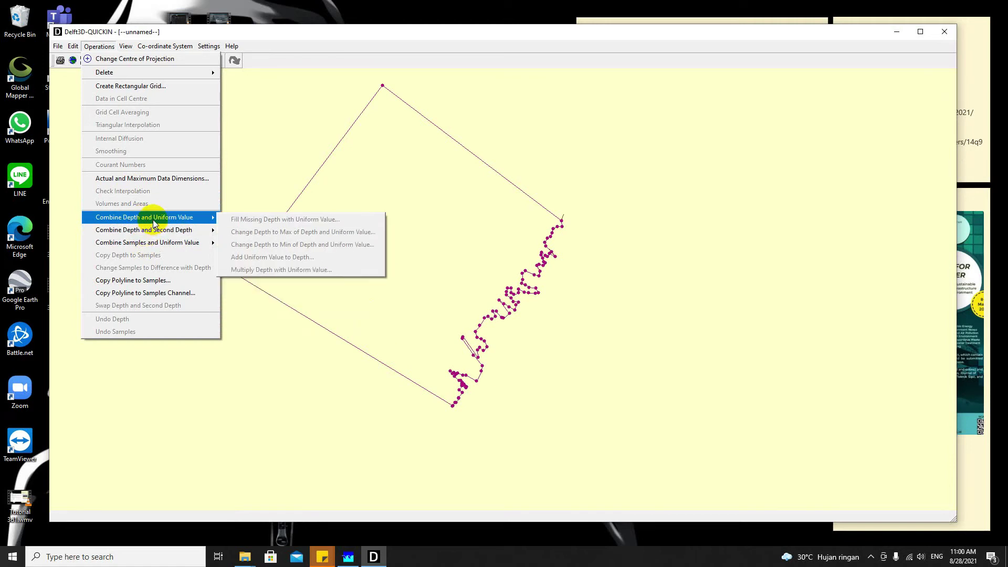
mouse_move(156, 245)
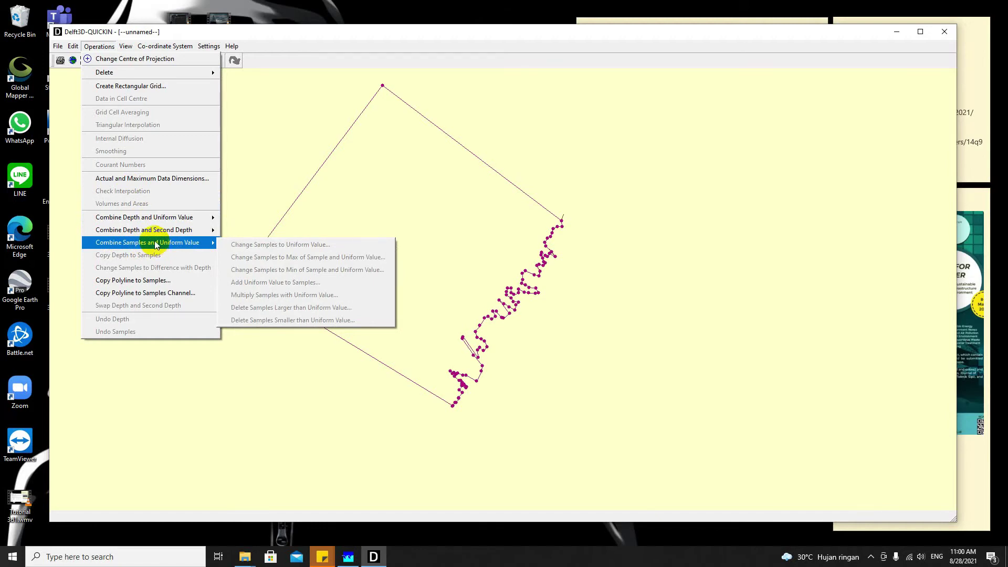
click(242, 184)
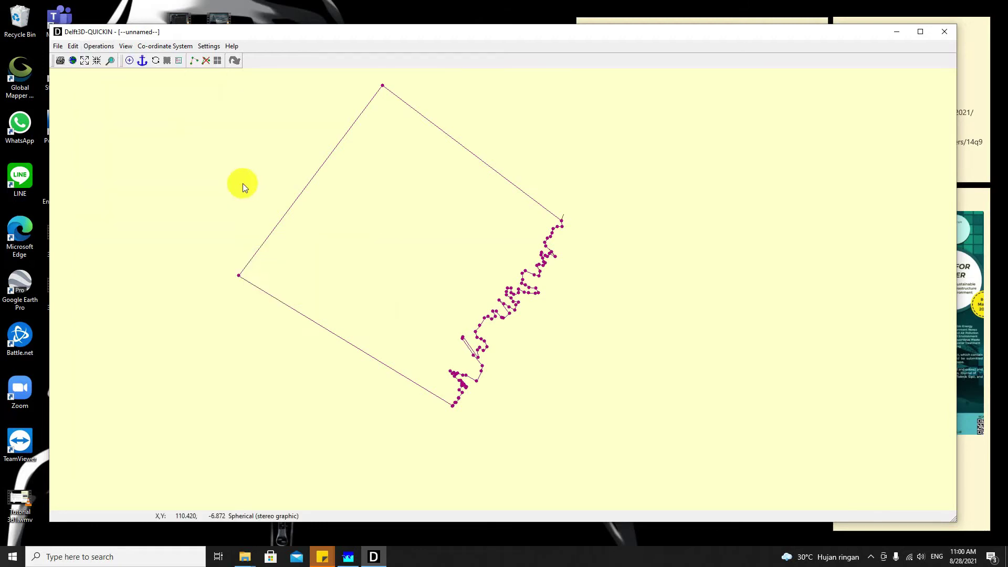
Import the RGFGRID grid file grd.grd from the Domain folder
click(59, 47)
mouse_move(100, 126)
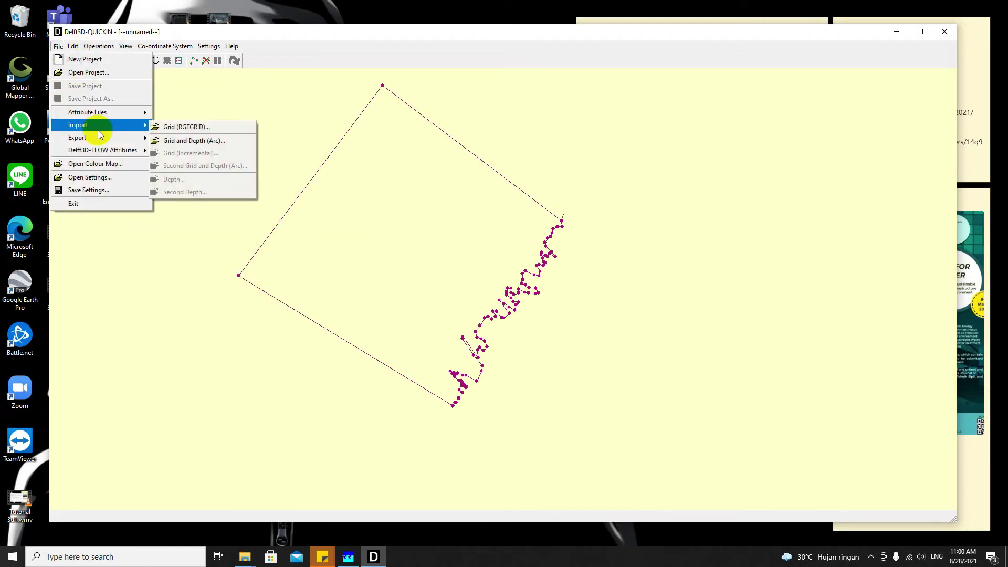
click(181, 128)
click(397, 223)
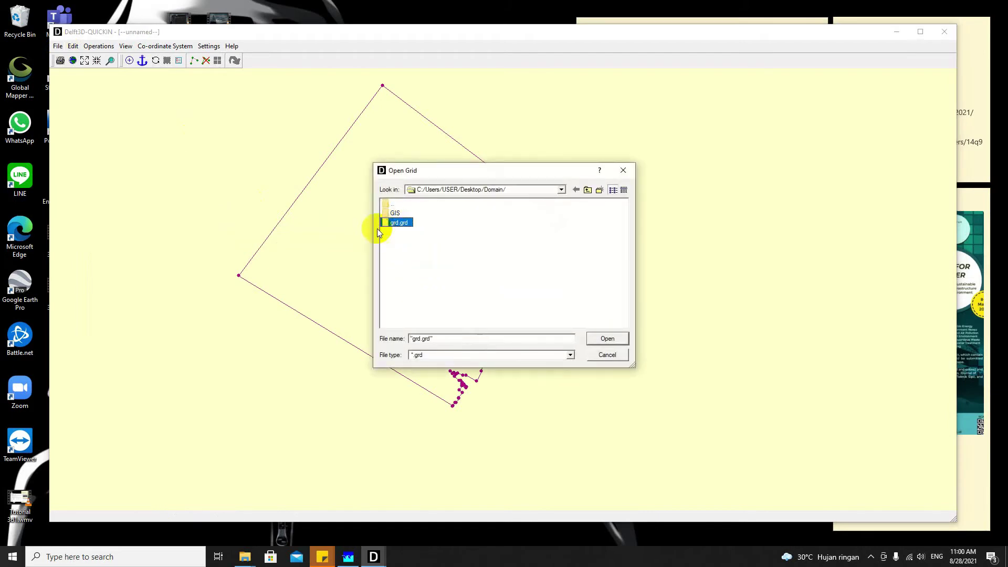
click(606, 338)
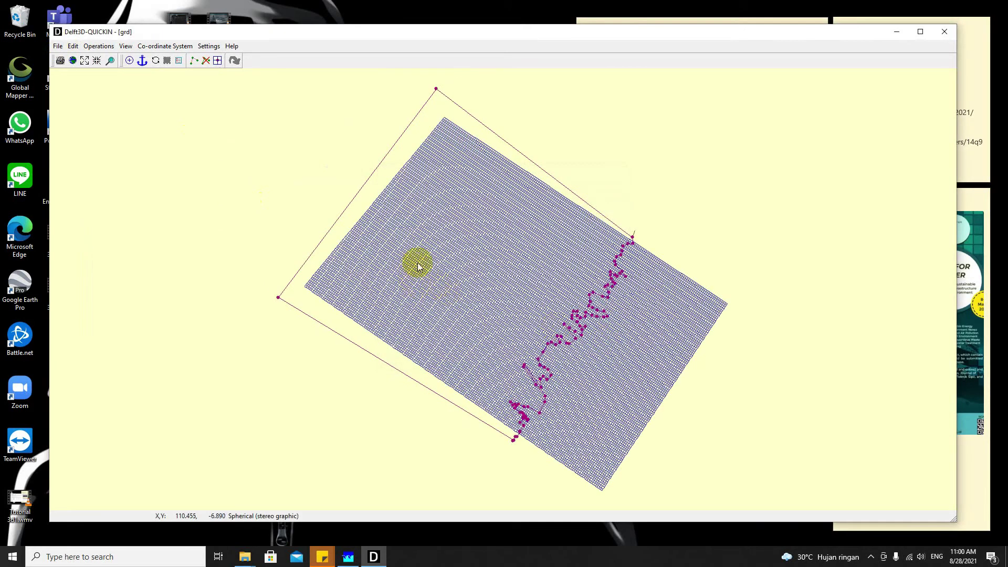
Fill the missing depth inside the polygon with a uniform value of 1.5
scroll(417, 264, down, 1)
click(100, 47)
mouse_move(140, 217)
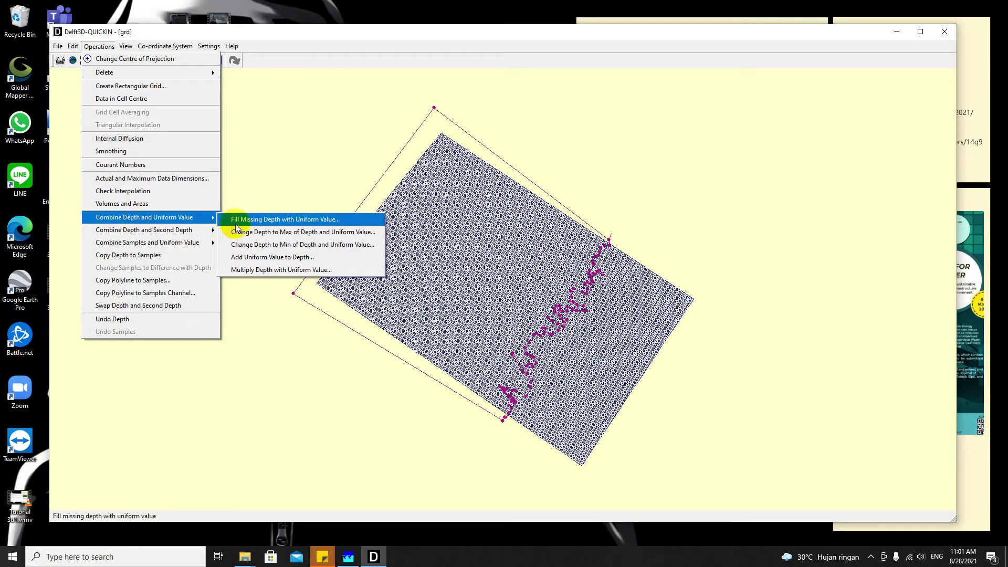
click(260, 221)
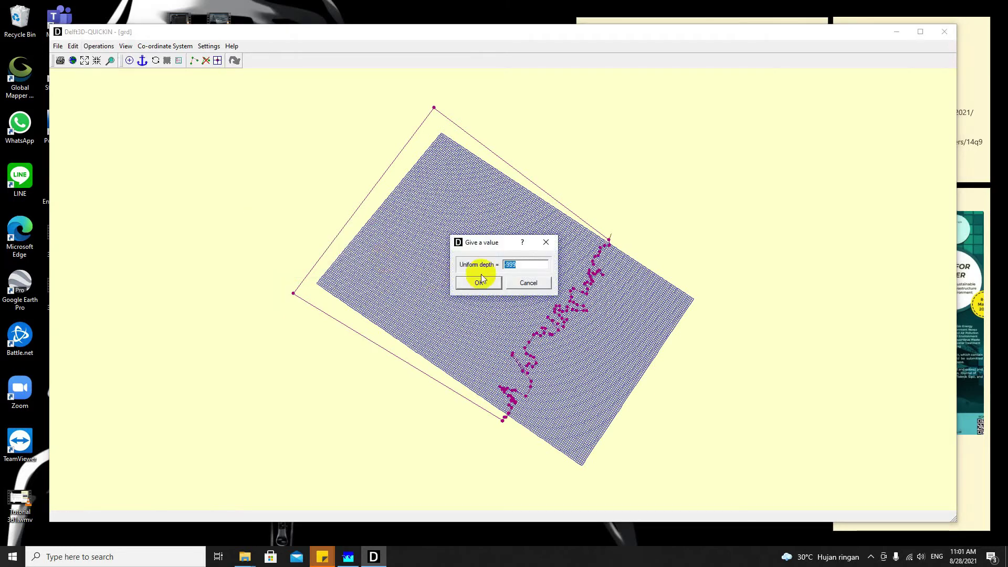
text(1.5)
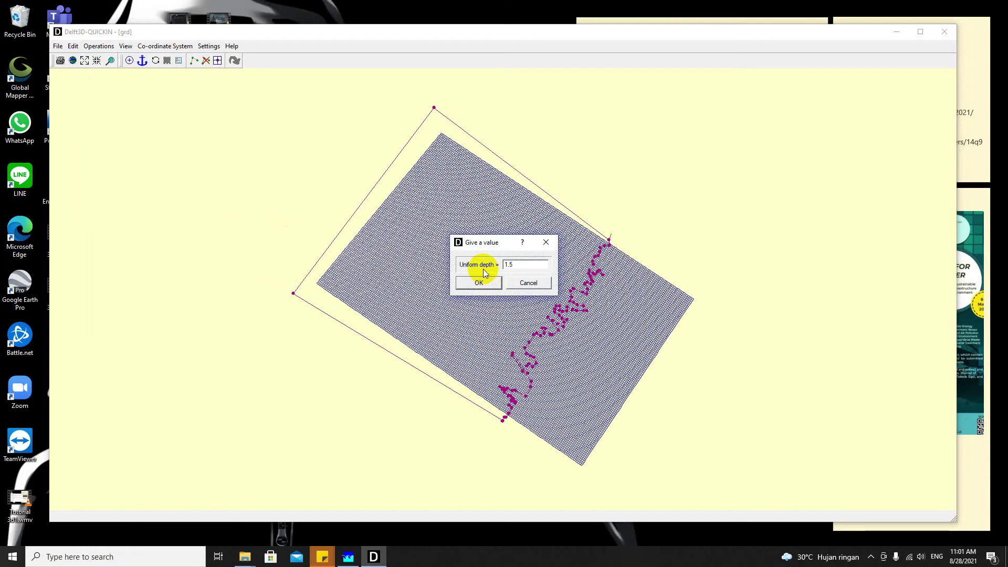
click(479, 282)
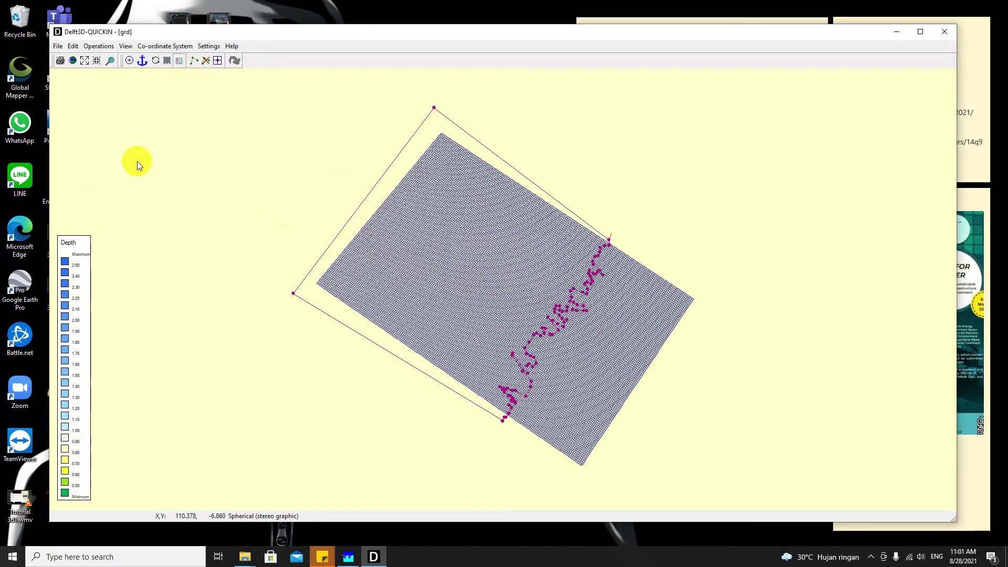
Display the depth on the grid as continuous shades
click(126, 46)
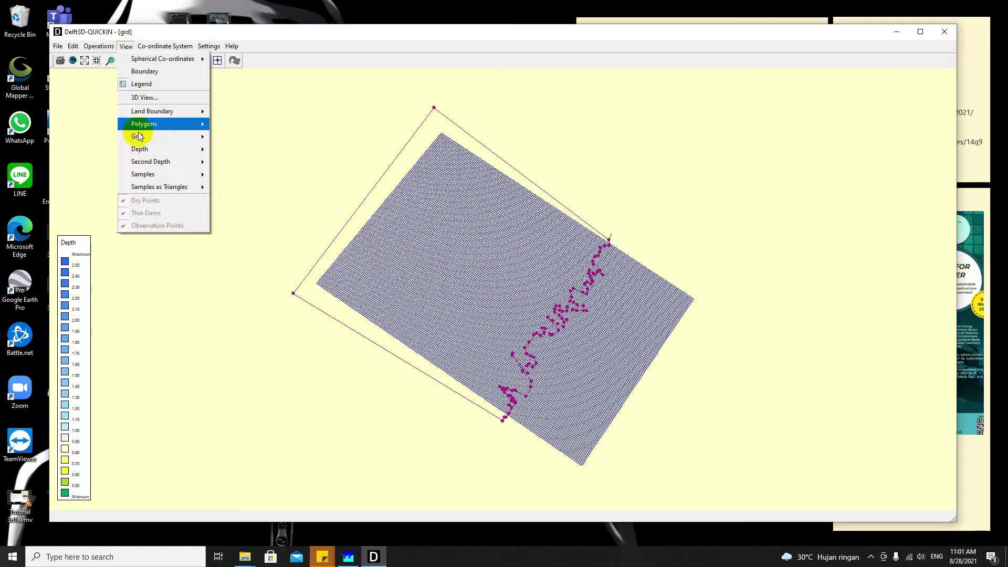
mouse_move(142, 152)
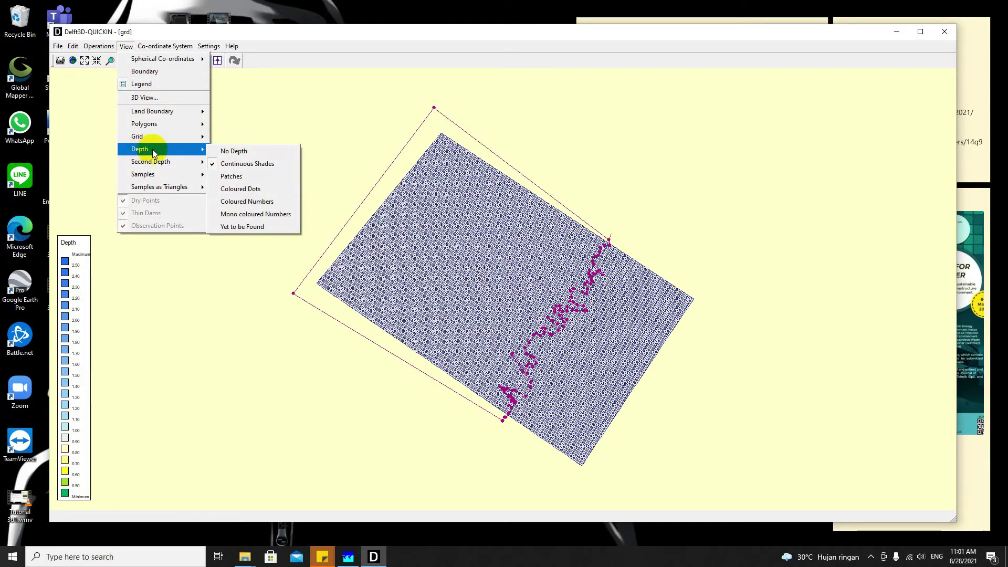
click(231, 164)
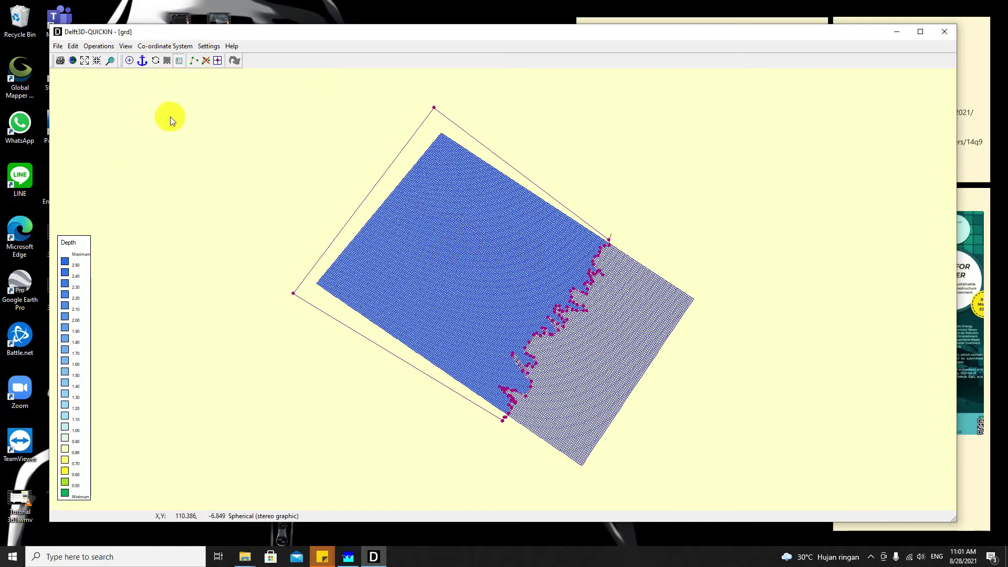
Export the uniform depth to the Domain folder as a .dep file named sdep
click(61, 50)
click(92, 138)
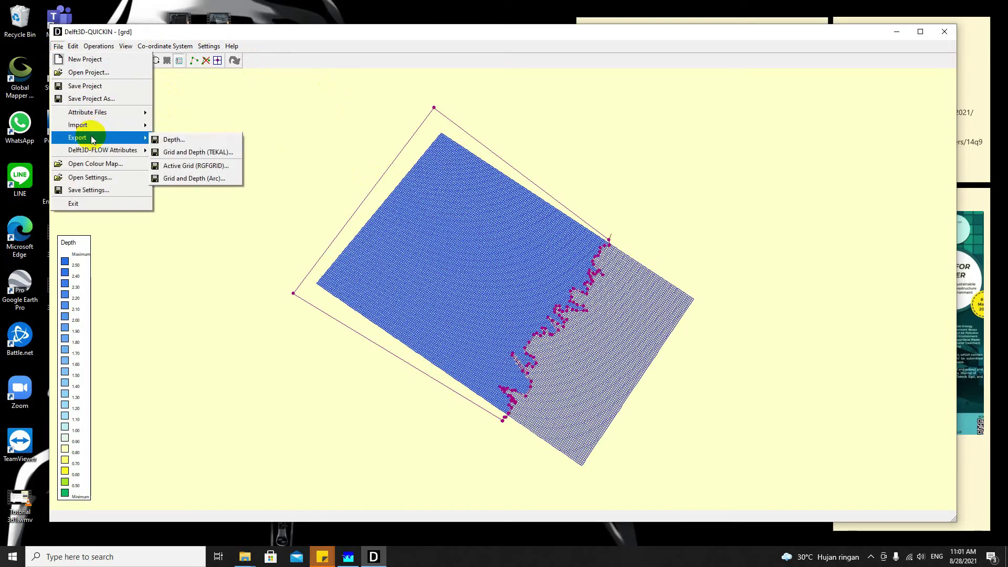
click(168, 140)
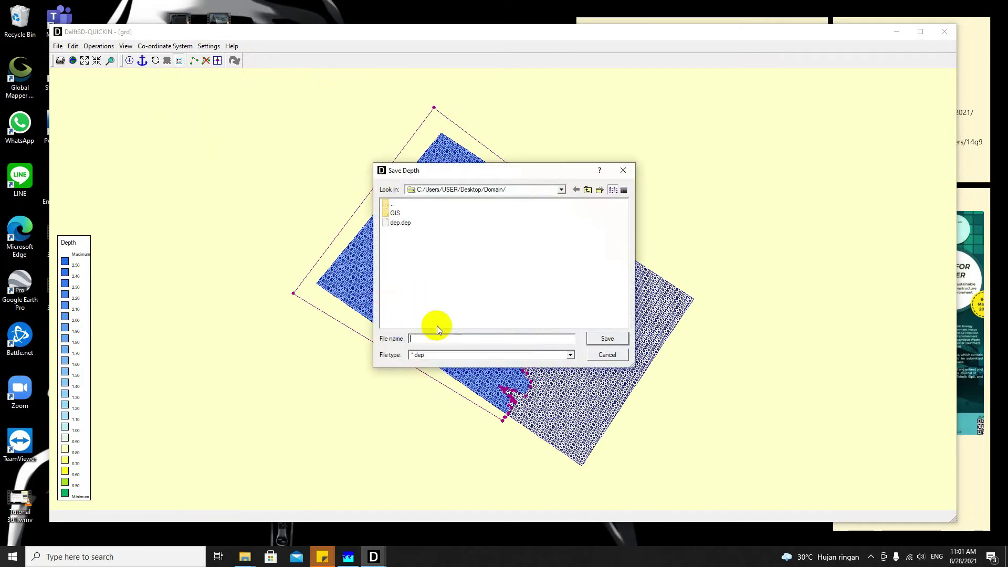
text(sdep)
click(604, 339)
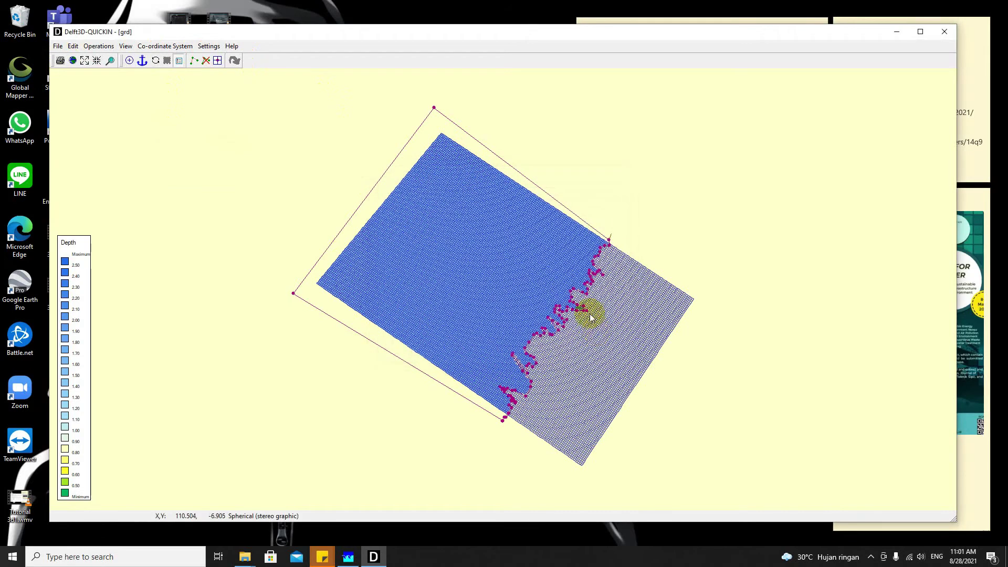
Delete the polygon and all depth points, keeping the grid and the land boundary
click(99, 46)
mouse_move(121, 72)
click(240, 83)
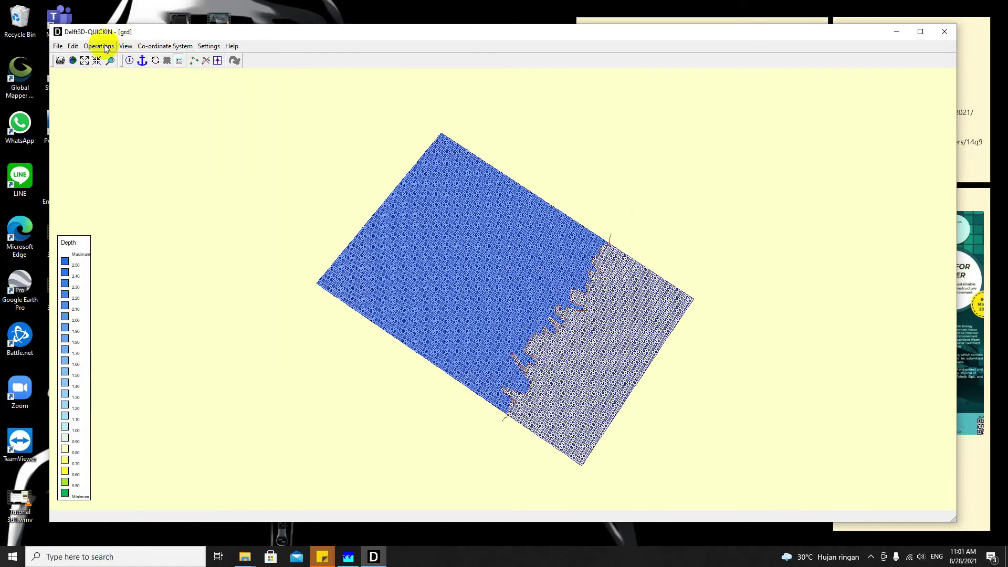
click(99, 46)
click(244, 101)
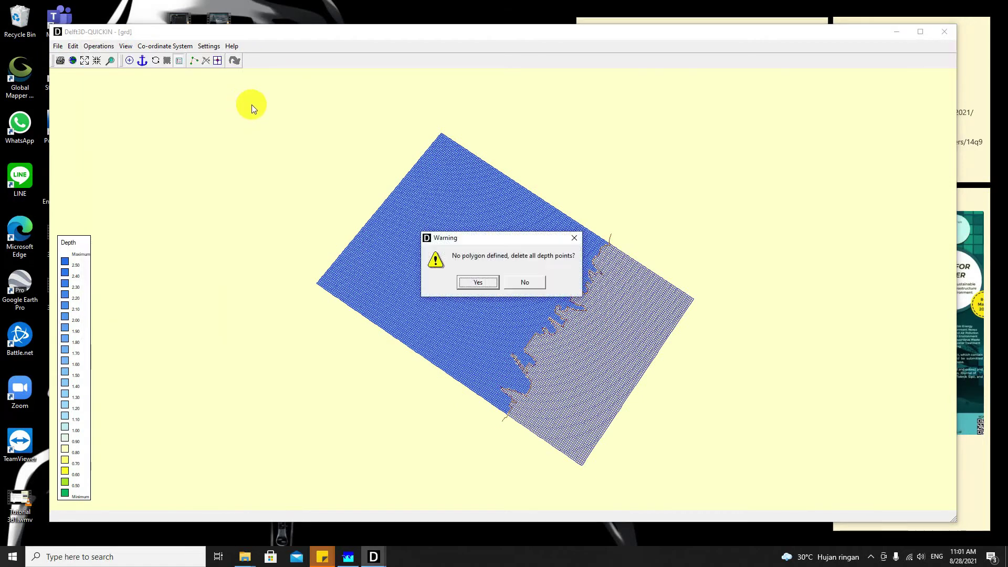
click(475, 279)
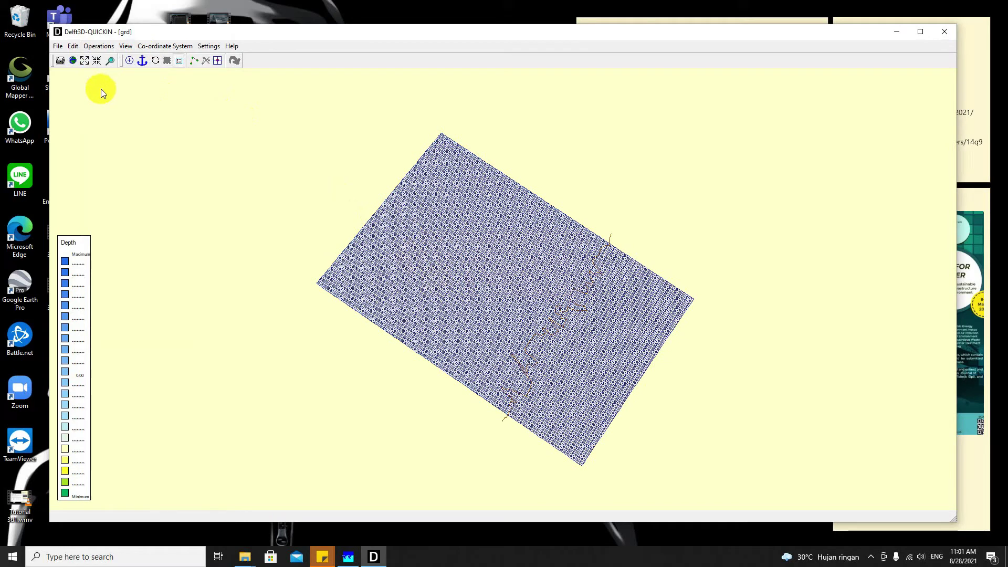
Import the depth file dep.dep from the Domain folder onto the grid
click(58, 46)
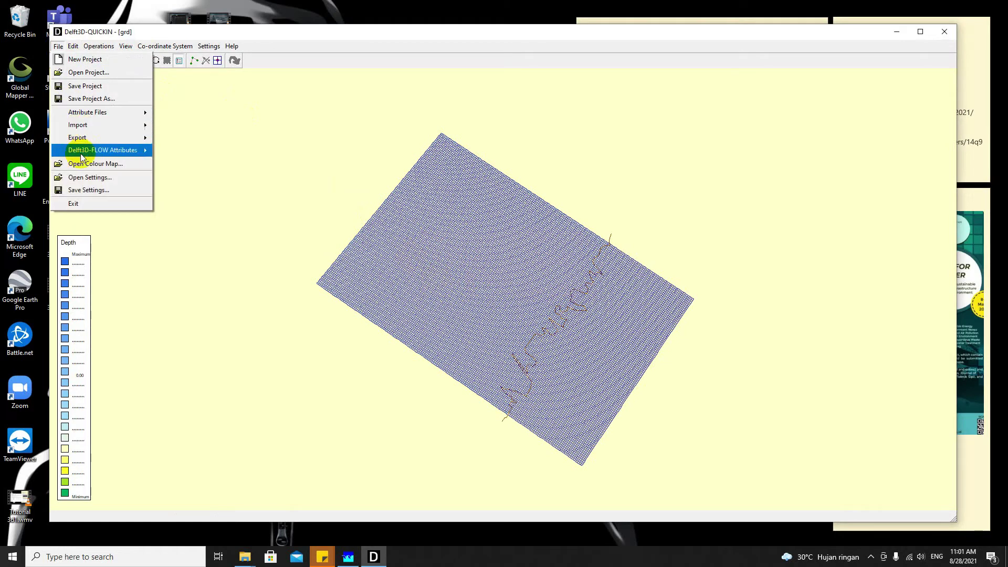
mouse_move(96, 127)
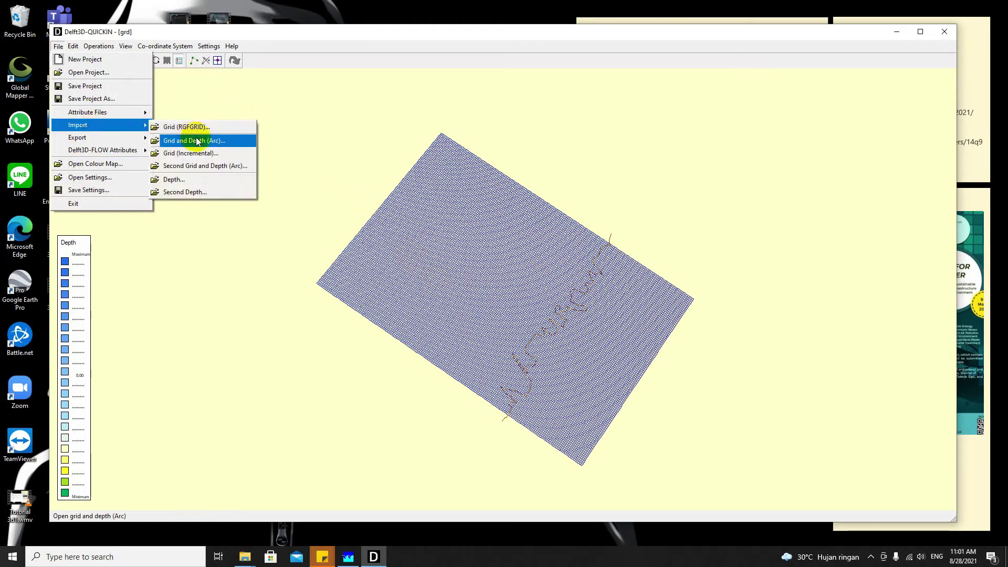
click(193, 181)
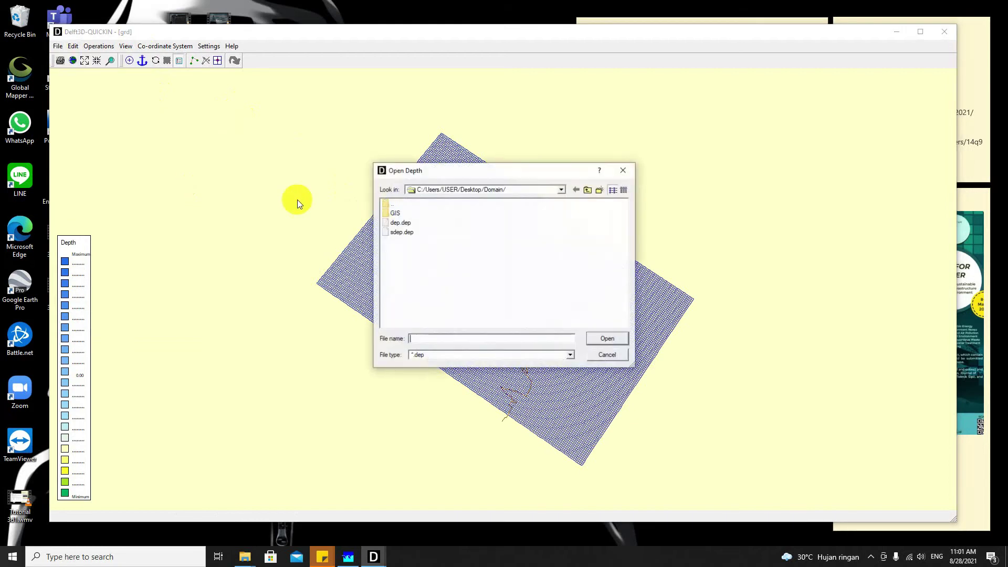
double_click(400, 223)
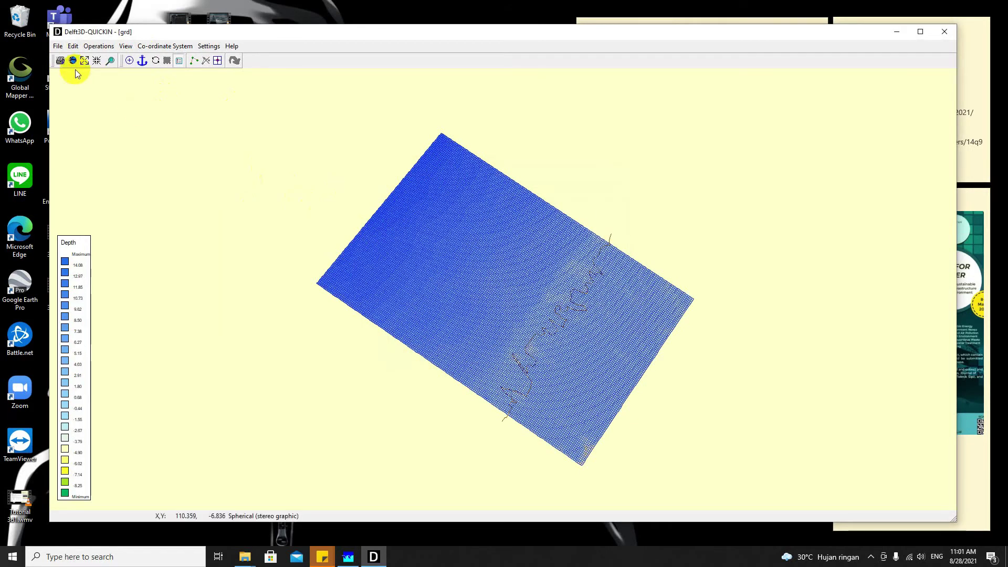
Import sdep.dep from the Domain folder as the second depth
click(59, 48)
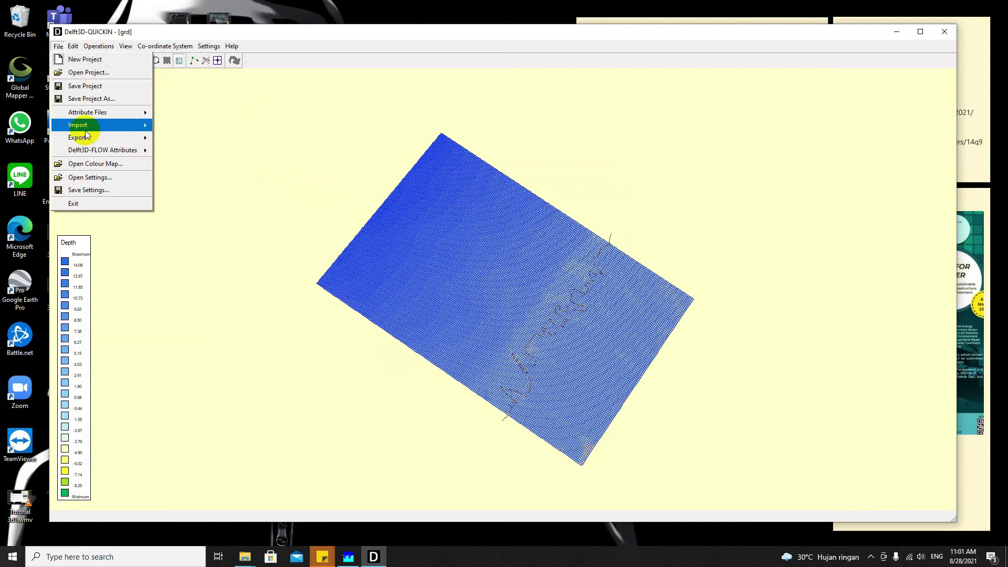
mouse_move(137, 126)
click(200, 188)
double_click(403, 232)
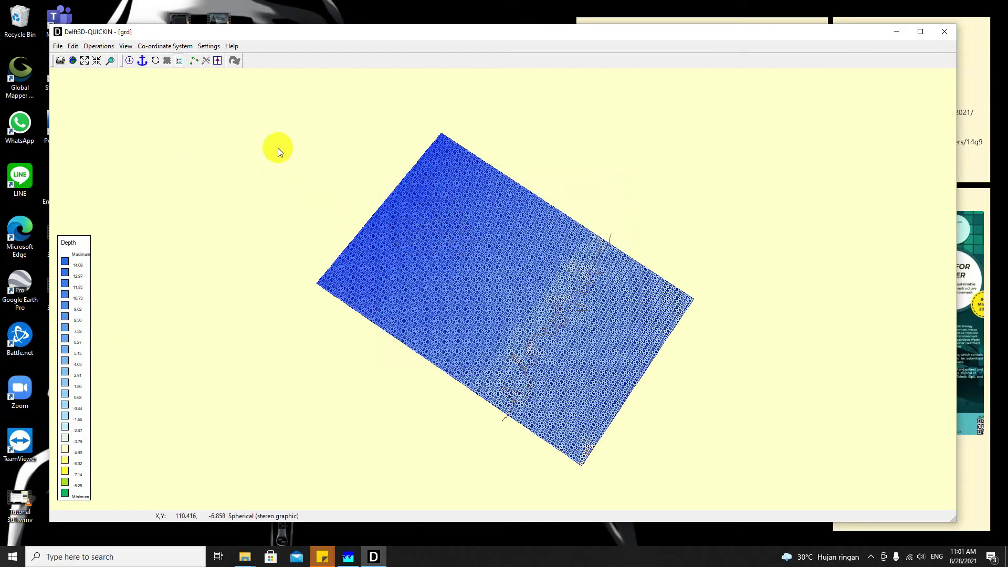
scroll(562, 356, up, 1)
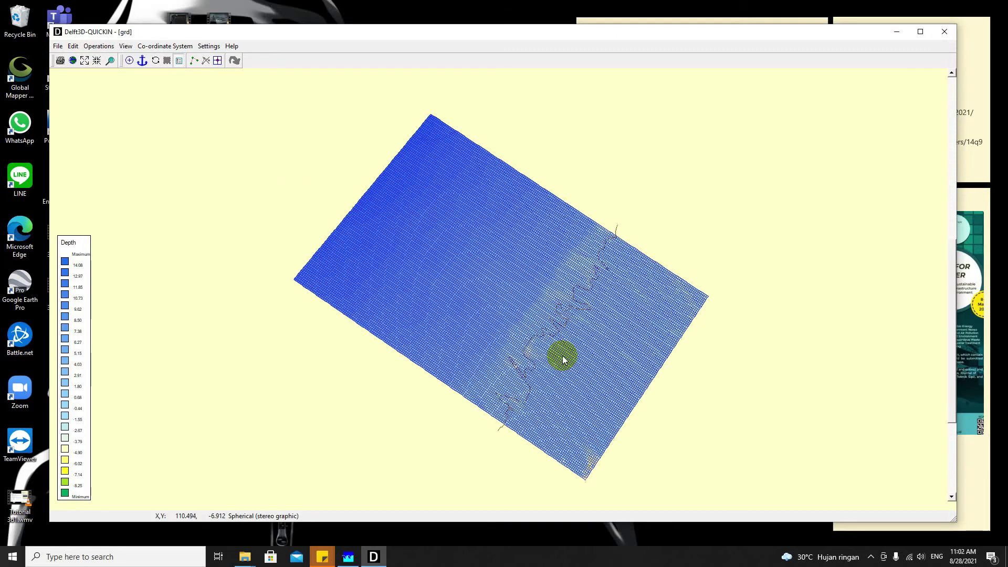
Hide the grid lines so that only the depth shading and the land boundary are displayed
scroll(563, 360, up, 1)
scroll(582, 356, up, 1)
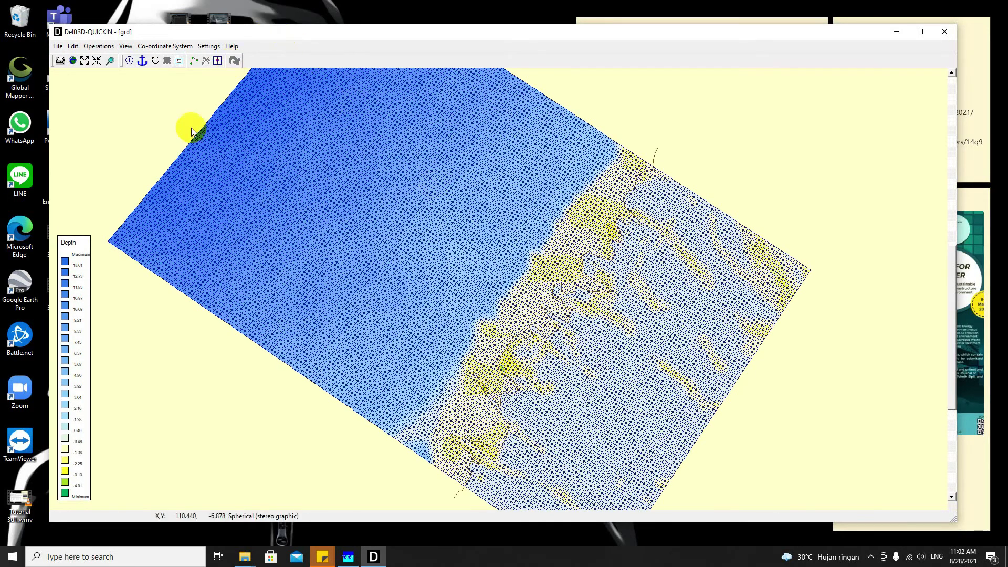
scroll(530, 383, up, 1)
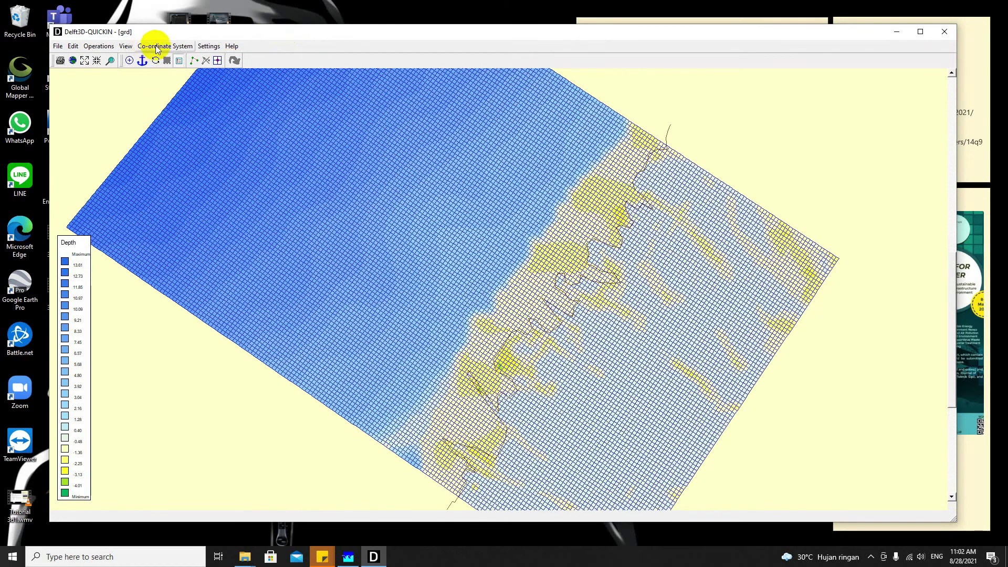
click(126, 46)
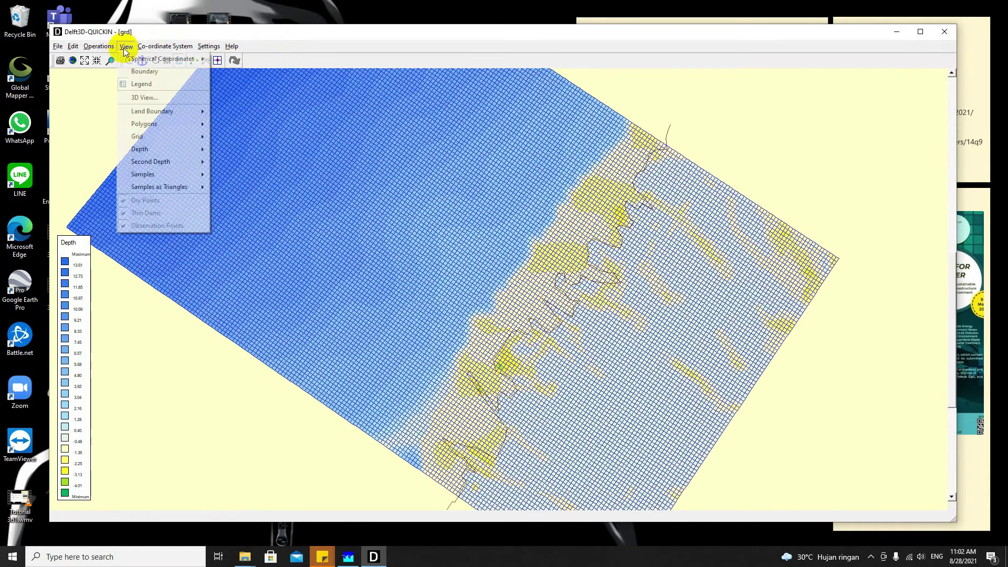
mouse_move(164, 135)
click(214, 141)
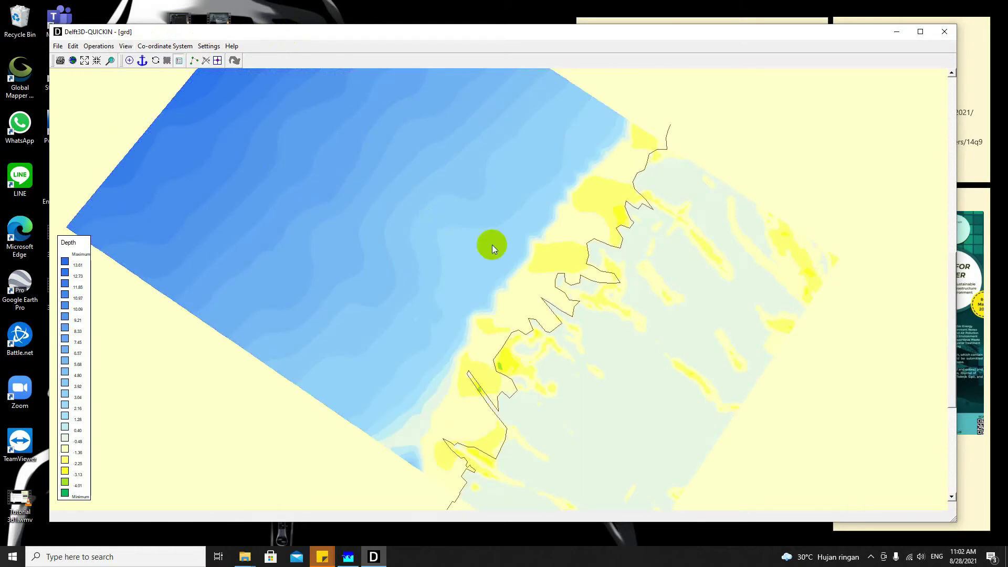
Add the second depth to the depth, including all depth points without a polygon
scroll(554, 271, down, 1)
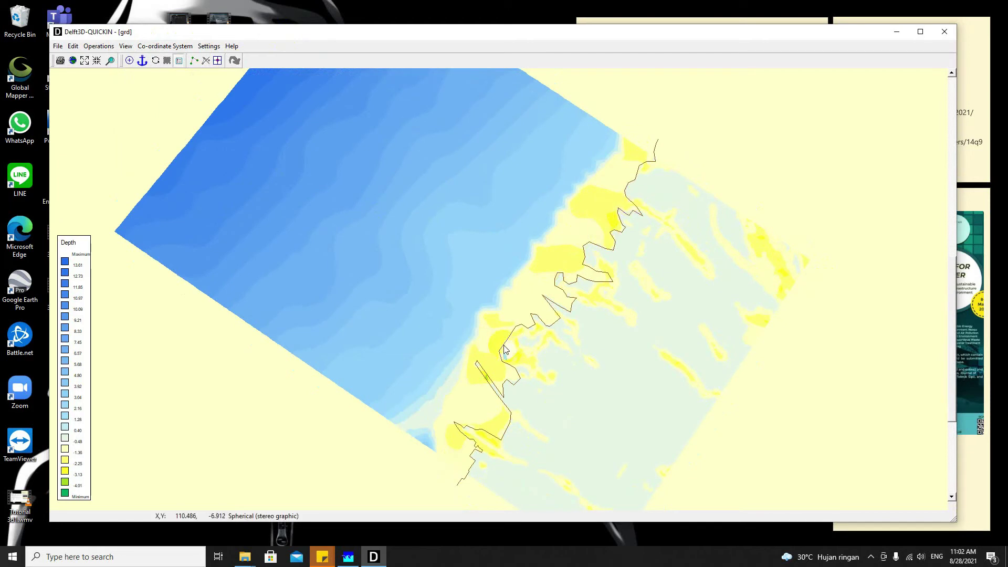
click(98, 47)
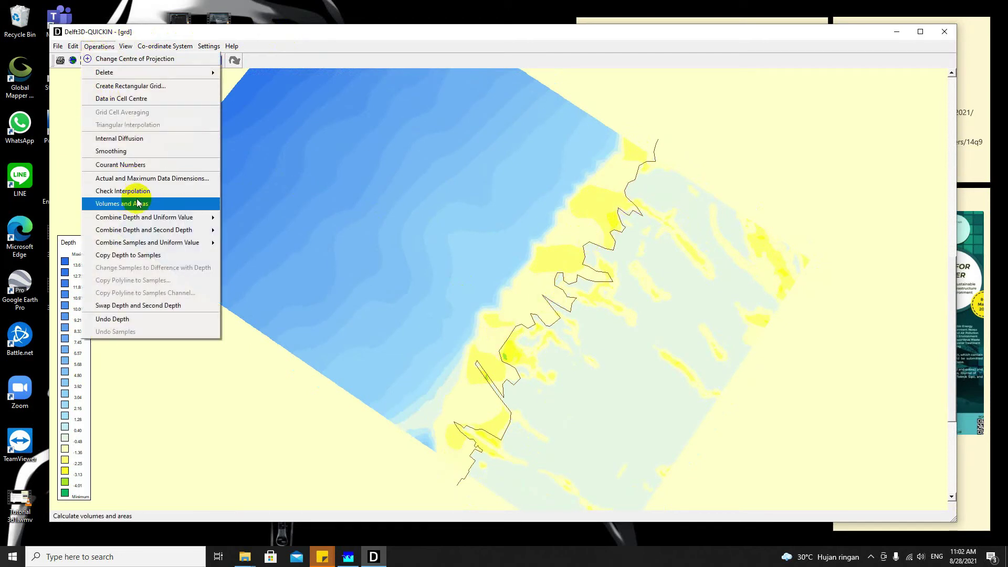
mouse_move(136, 234)
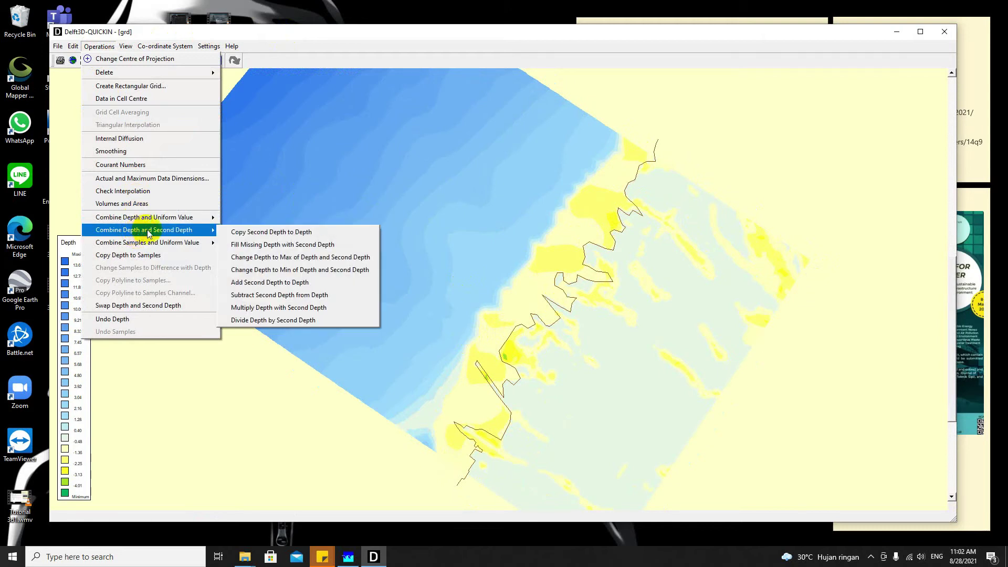
click(277, 284)
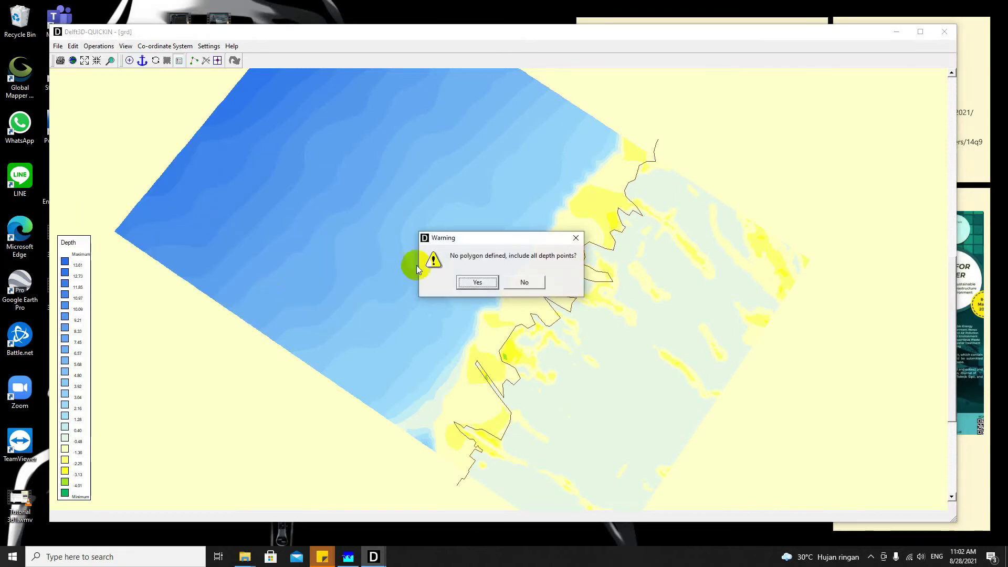
click(461, 284)
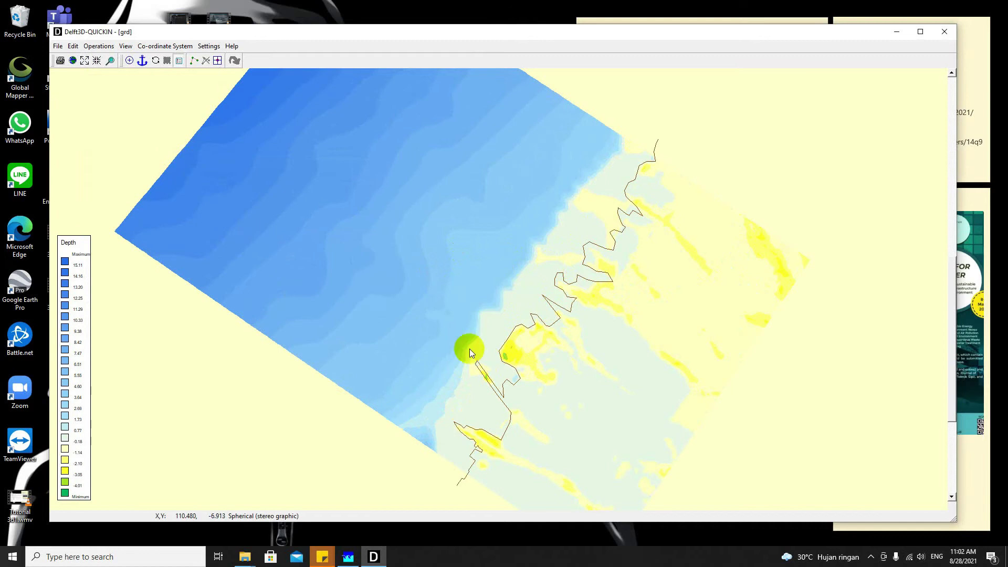
Examine the combined depths along the land boundary and around the coastal inlets
scroll(506, 413, up, 3)
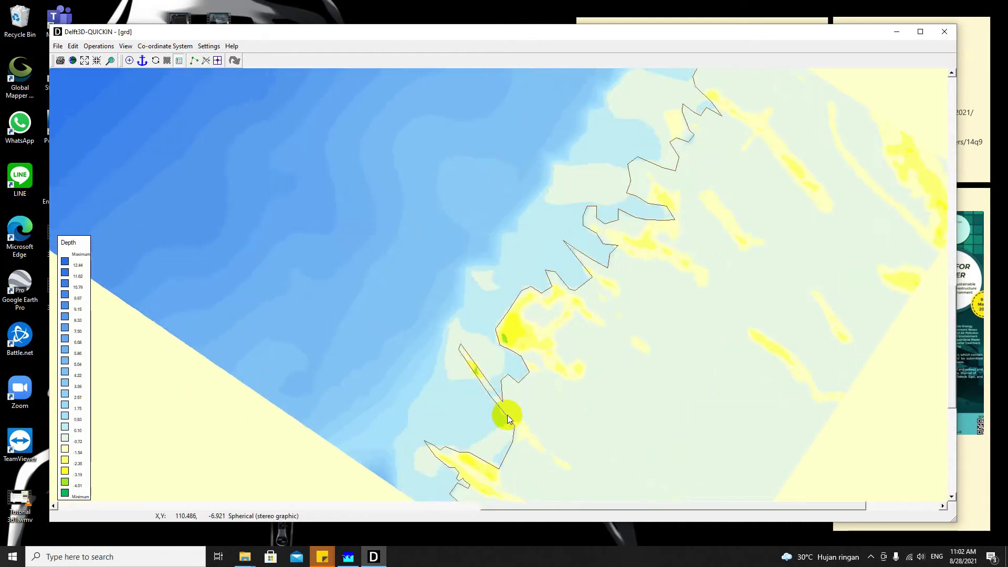
scroll(586, 397, up, 1)
scroll(560, 396, up, 3)
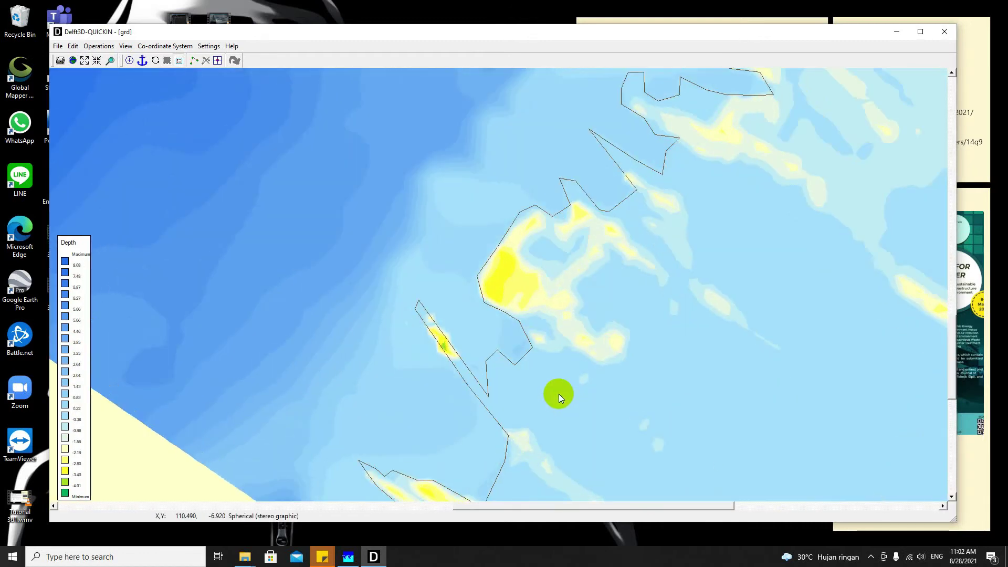
scroll(446, 376, down, 2)
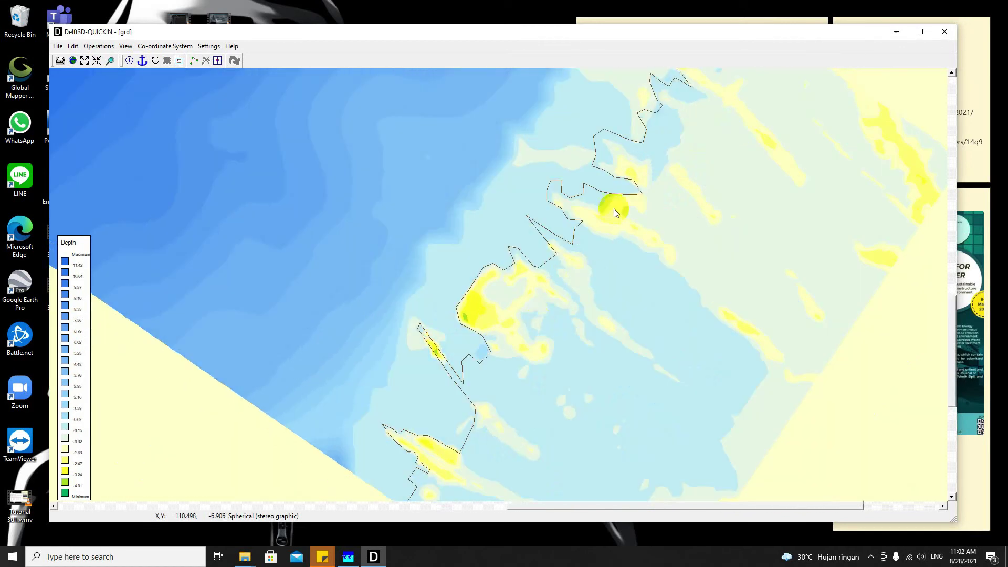
scroll(618, 195, up, 2)
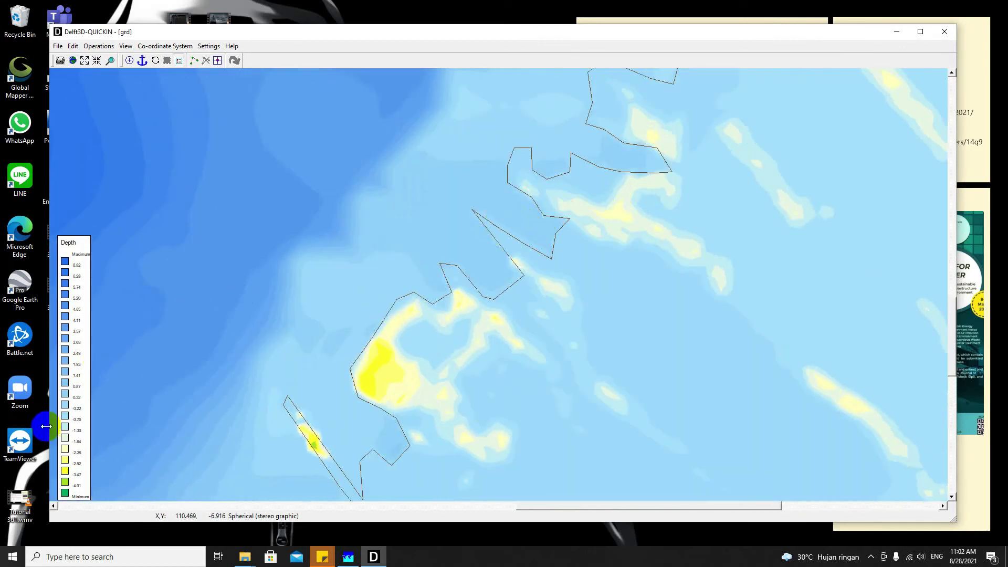
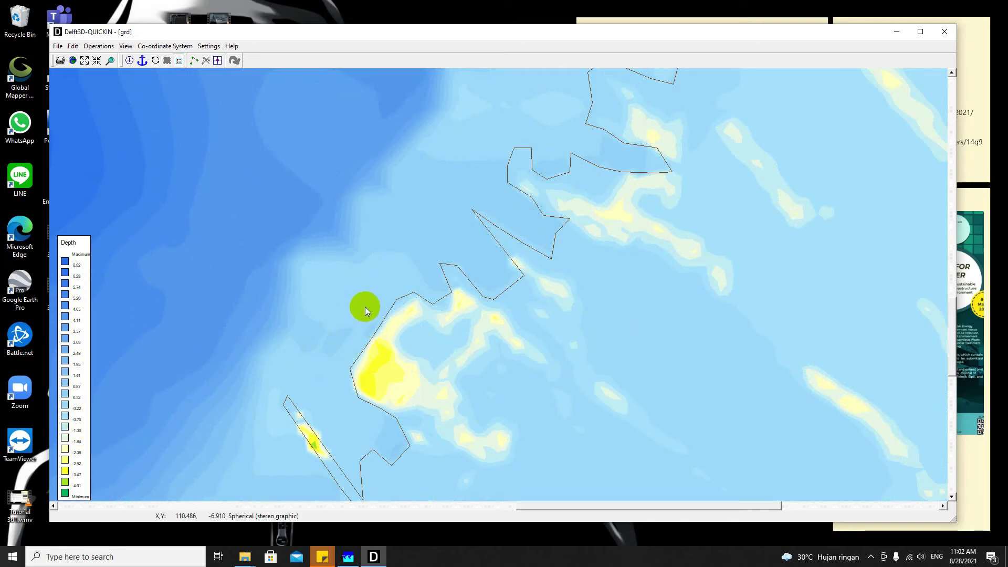
scroll(355, 315, down, 2)
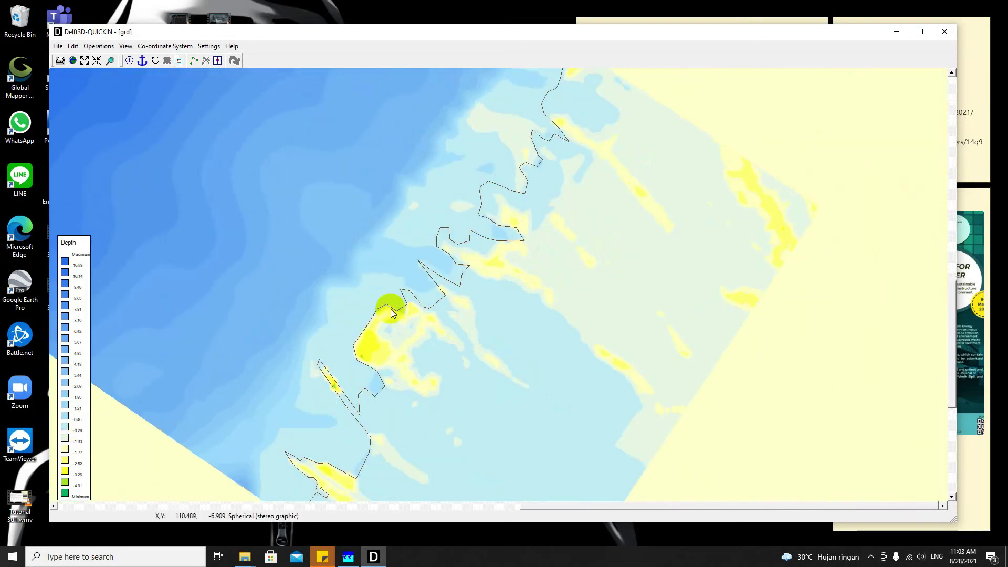
scroll(391, 309, down, 1)
scroll(382, 313, up, 3)
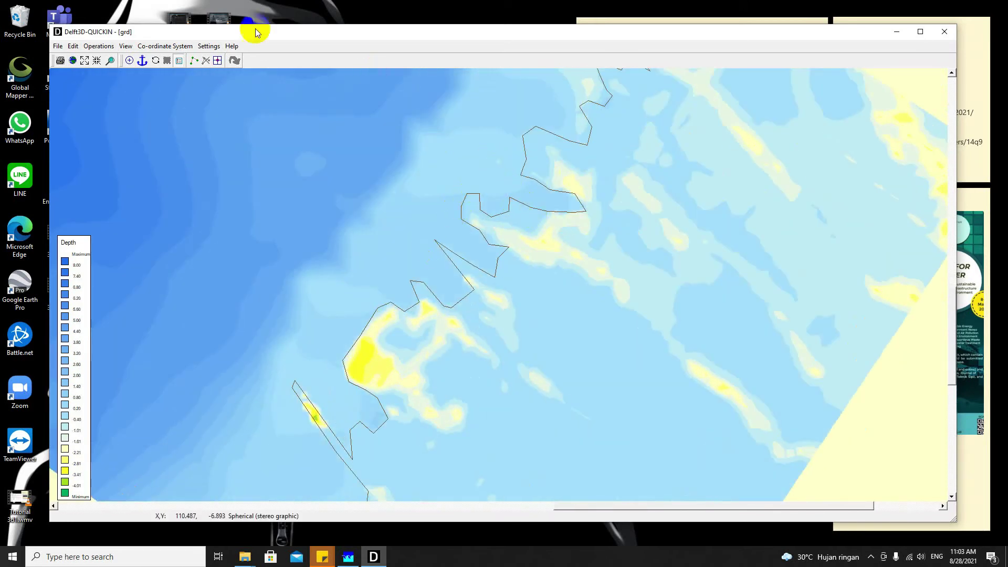
Turn off legend autoscaling by setting it to 0, and set the depth legend range from -4 to 15
click(209, 46)
click(224, 109)
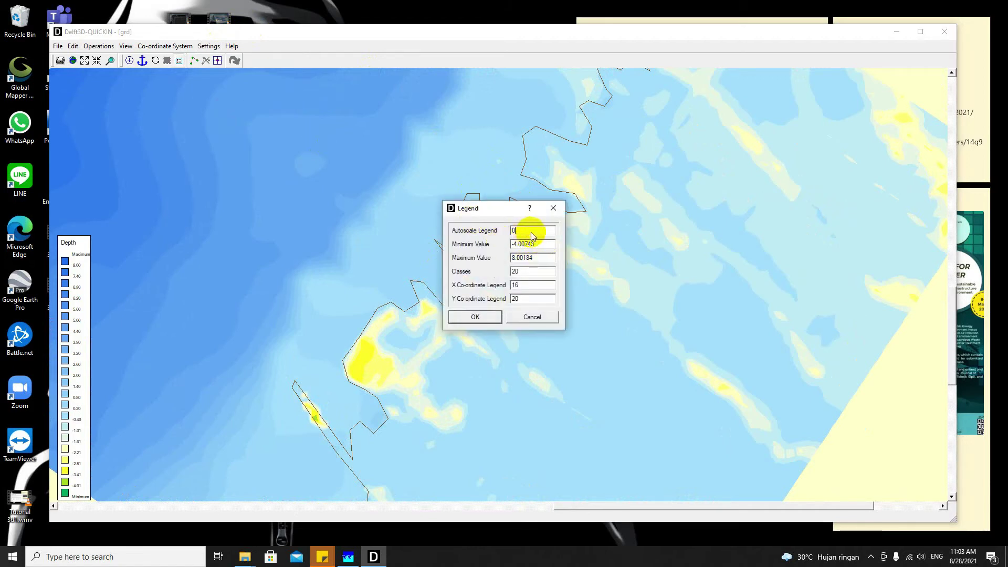
drag(539, 245, 495, 249)
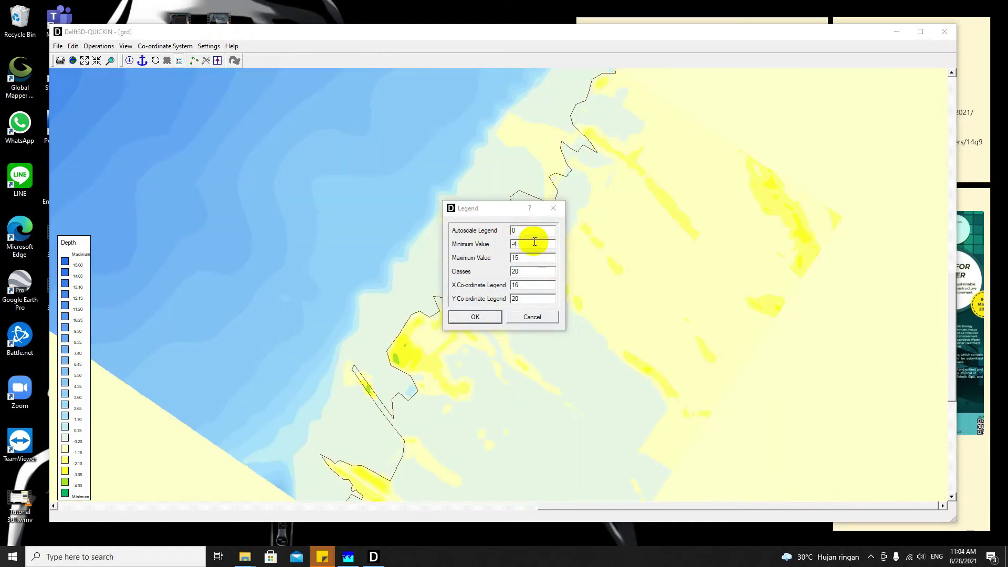
Set the depth legend to a minimum of -0.001, a maximum of 0.001 and 1 class
drag(533, 241, 461, 253)
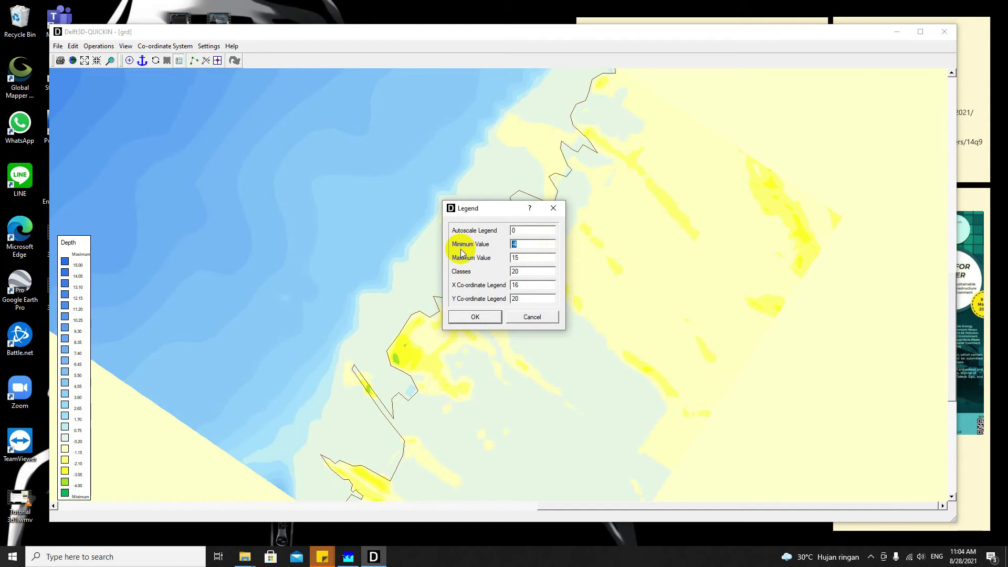
text(-0.001)
key(Tab)
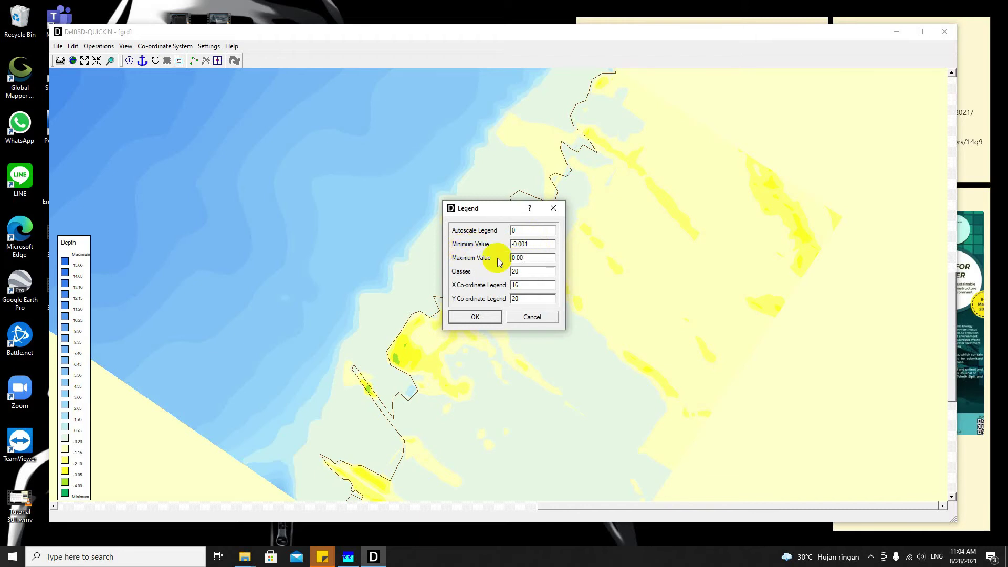
text(0.001)
key(Tab)
text(1)
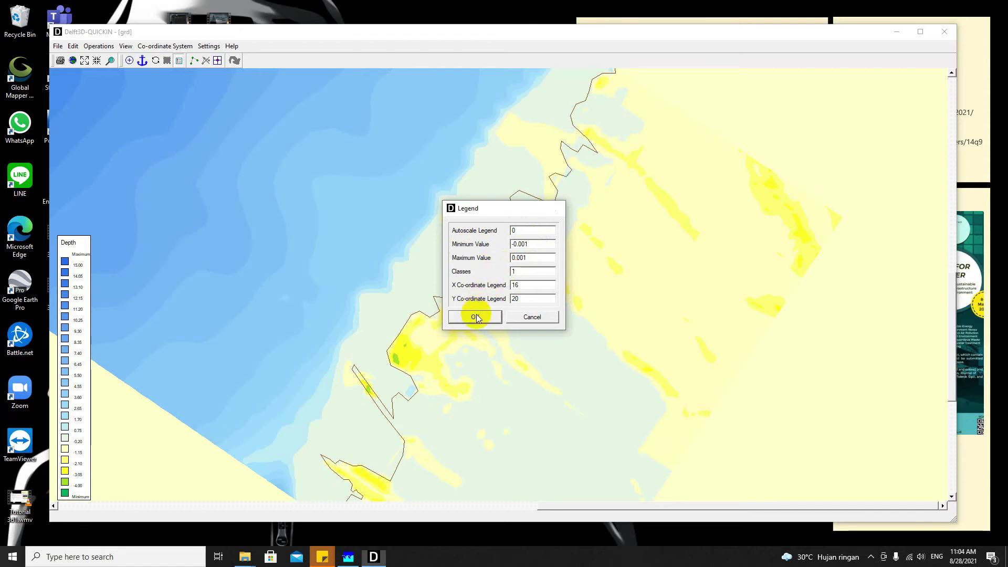
click(475, 316)
Examine how the positive, zero and negative depth zones line up with the land boundary
scroll(533, 293, up, 1)
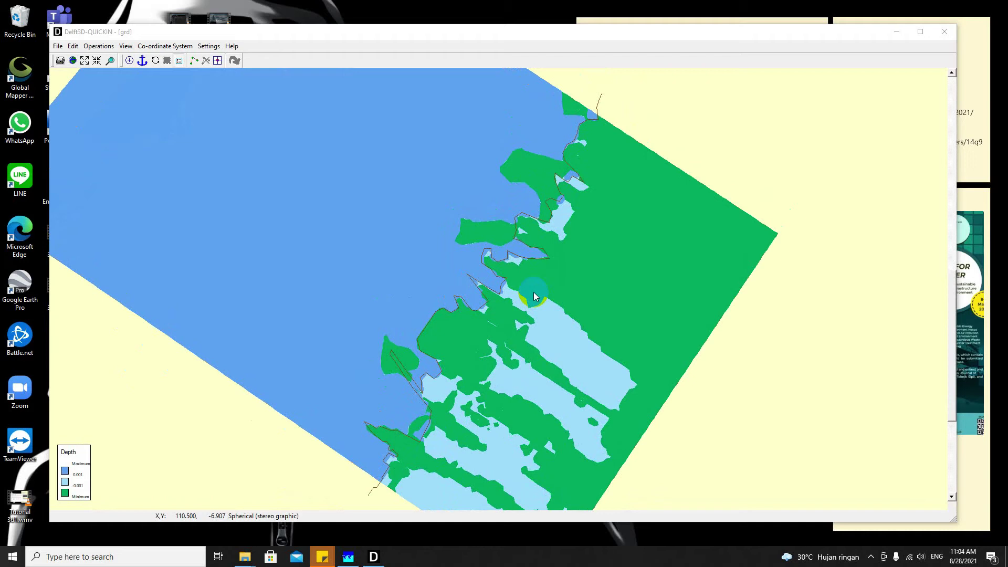
click(491, 354)
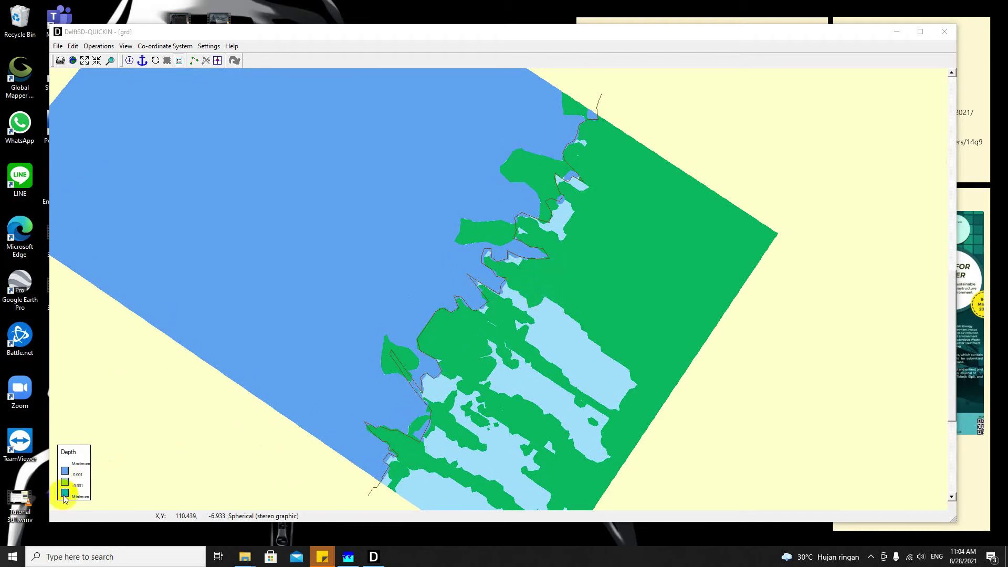
scroll(75, 491, up, 1)
scroll(74, 489, down, 1)
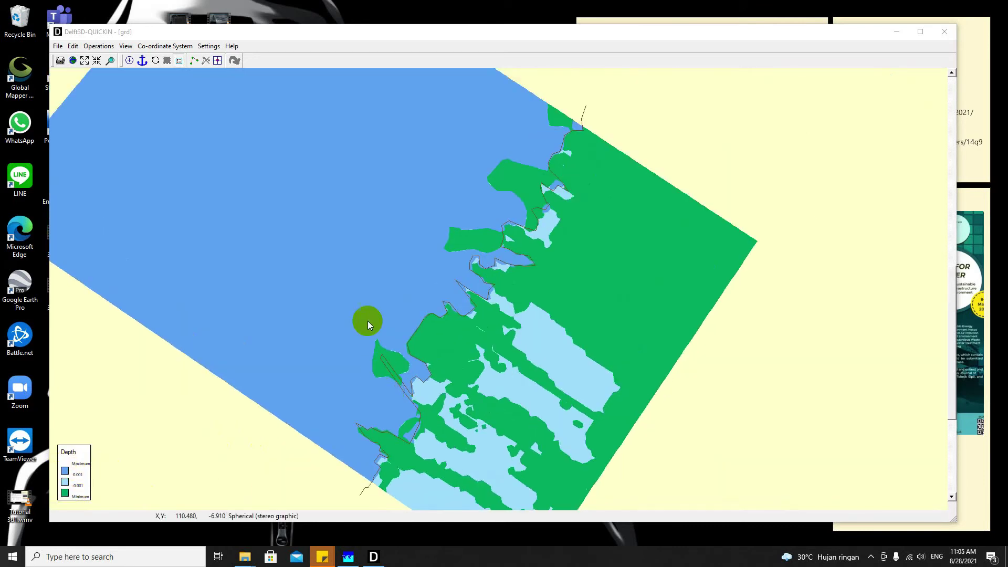
scroll(591, 196, up, 1)
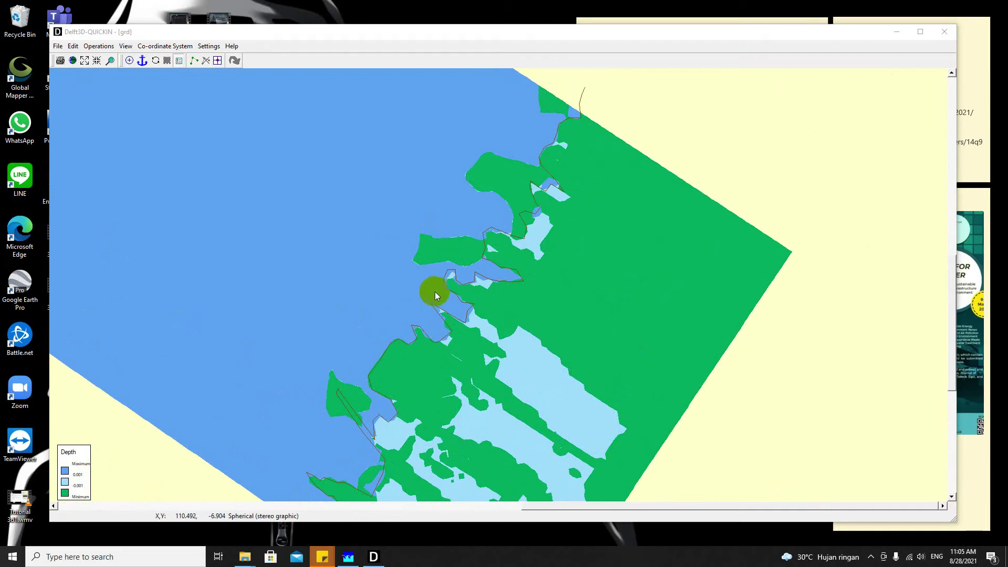
scroll(434, 294, down, 1)
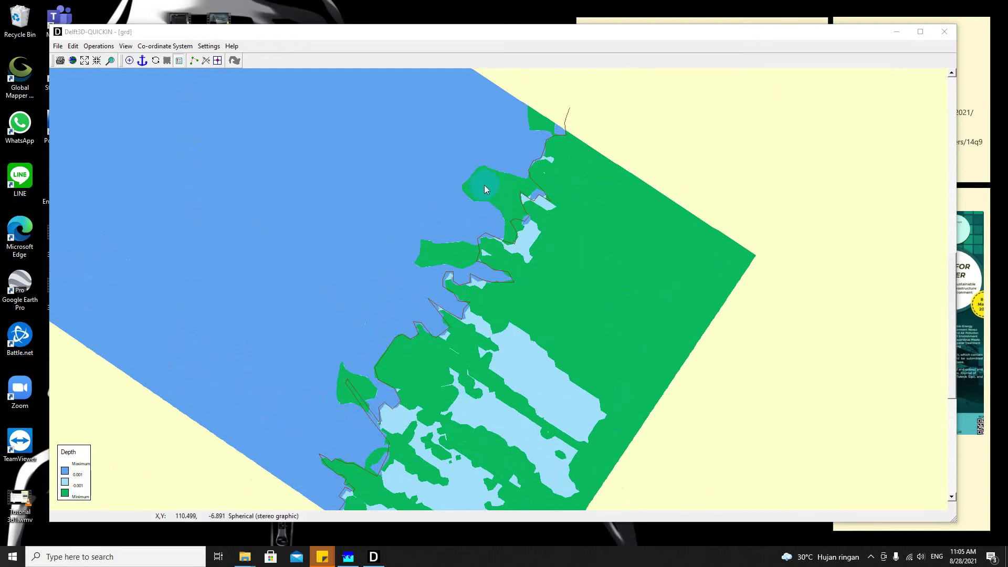
Set the depth legend to a minimum of -5, a maximum of 15 and 10 classes
click(207, 46)
click(222, 109)
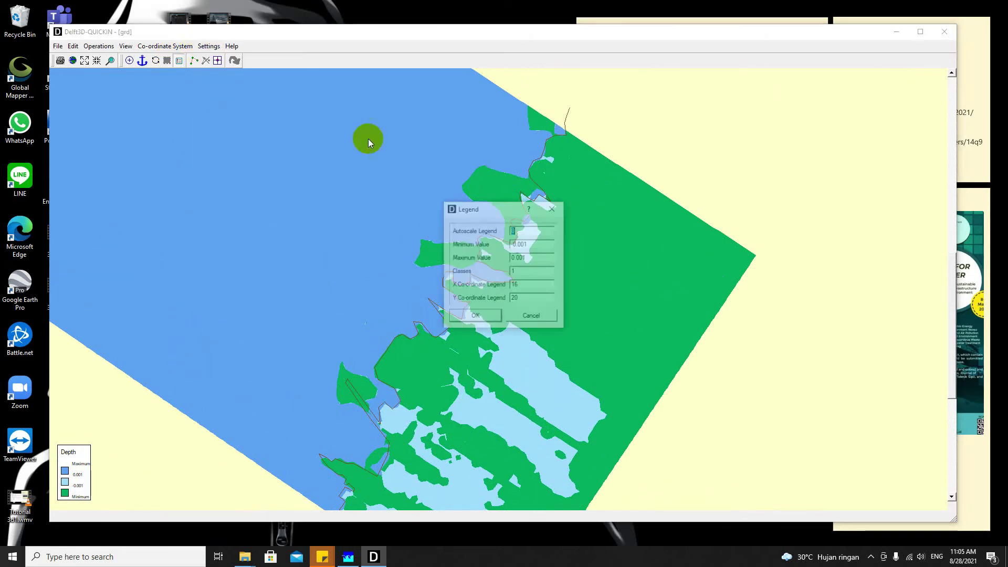
drag(525, 244, 502, 245)
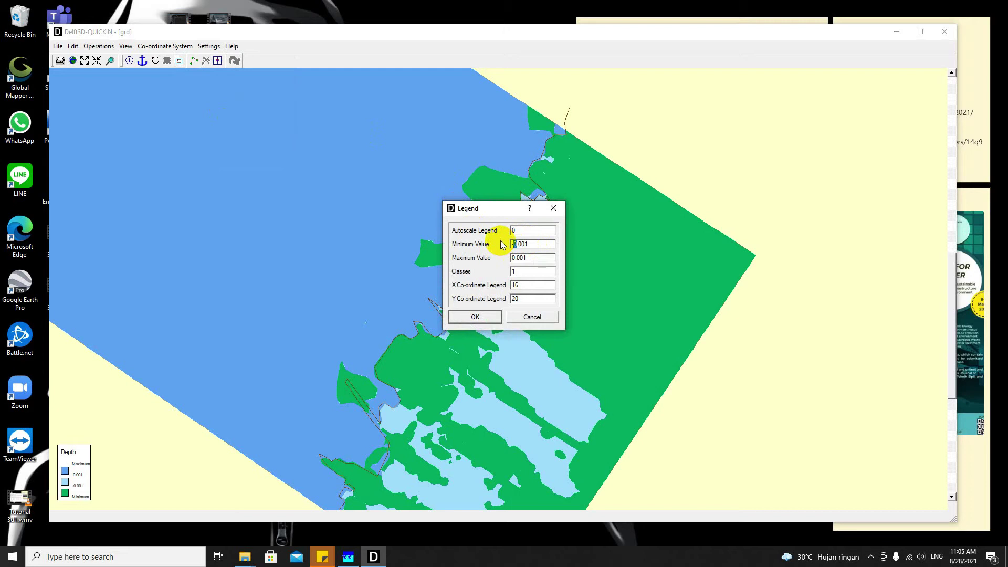
text(5)
drag(527, 258, 513, 273)
text(15)
text(0)
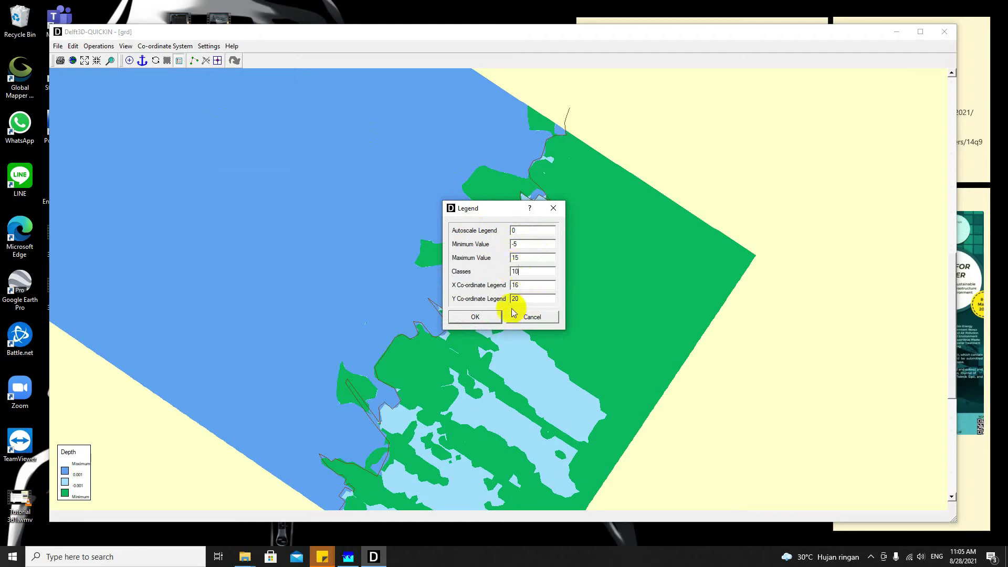
click(490, 317)
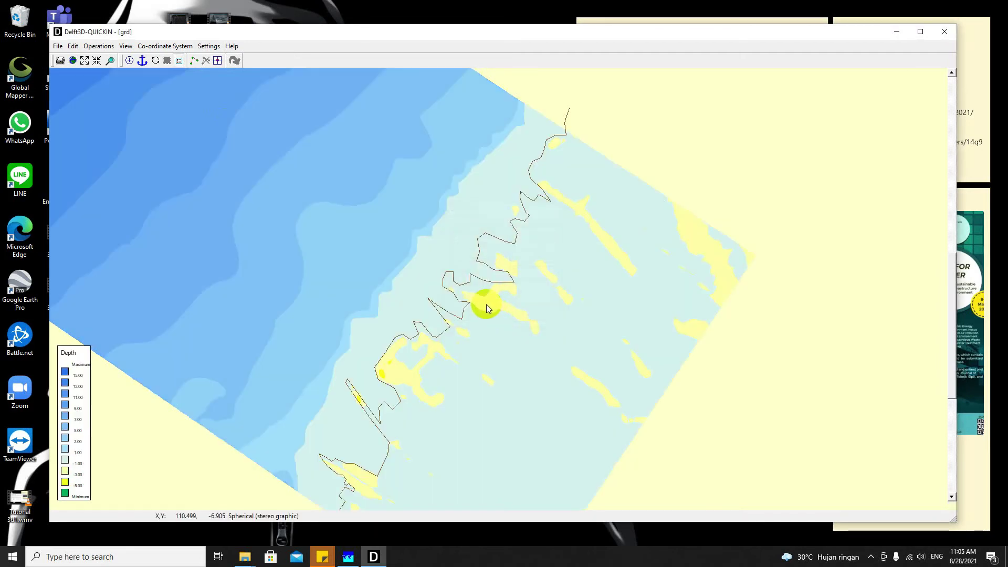
Inspect the depth classes along the coastline and across the whole model domain
scroll(468, 299, up, 1)
scroll(468, 297, up, 1)
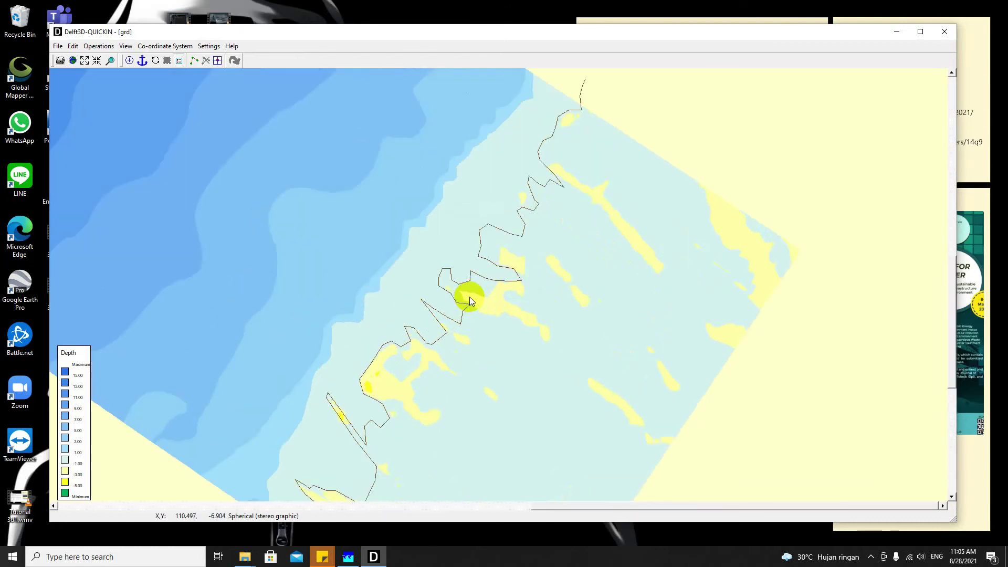
scroll(469, 297, up, 1)
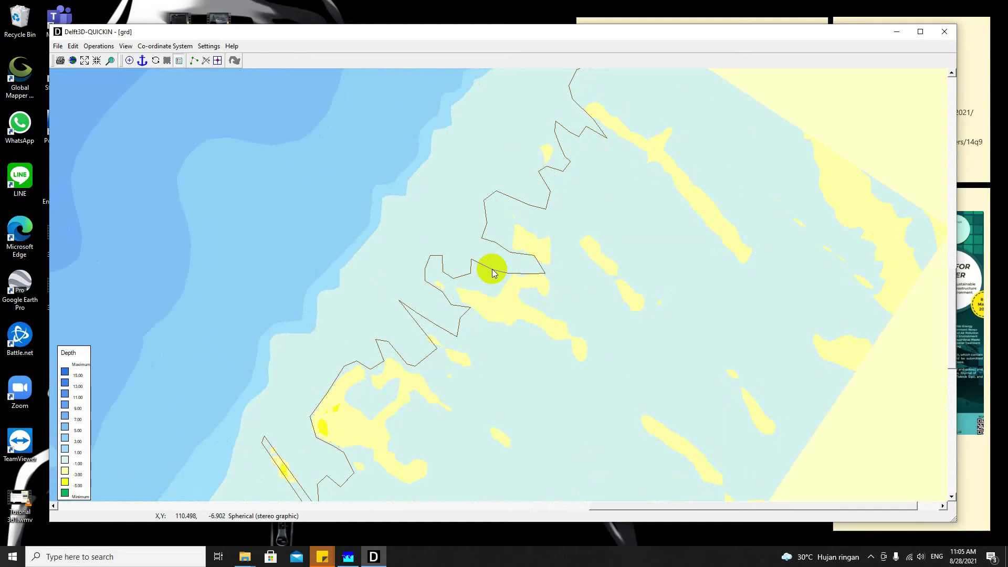
scroll(471, 185, down, 1)
scroll(394, 249, down, 1)
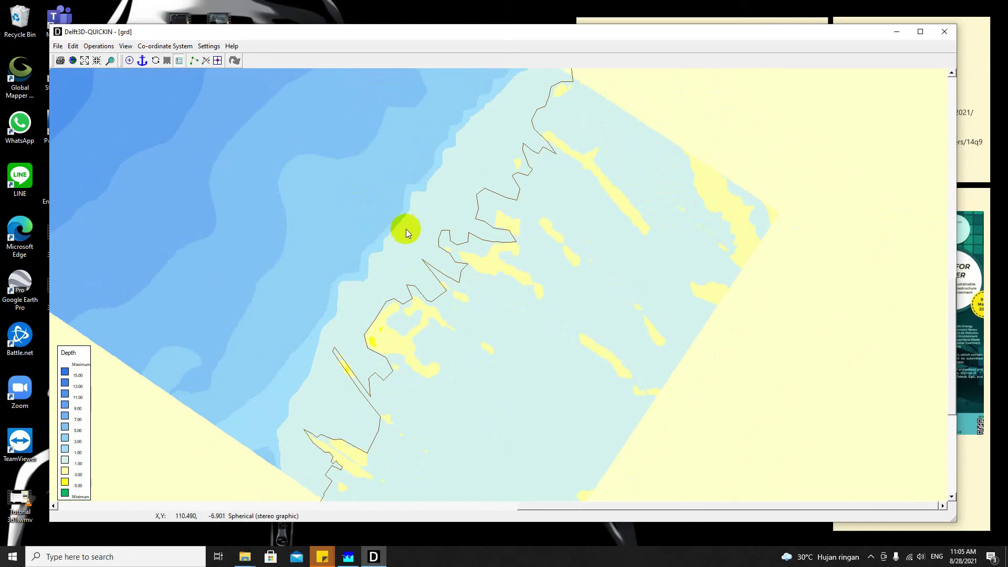
scroll(436, 222, down, 1)
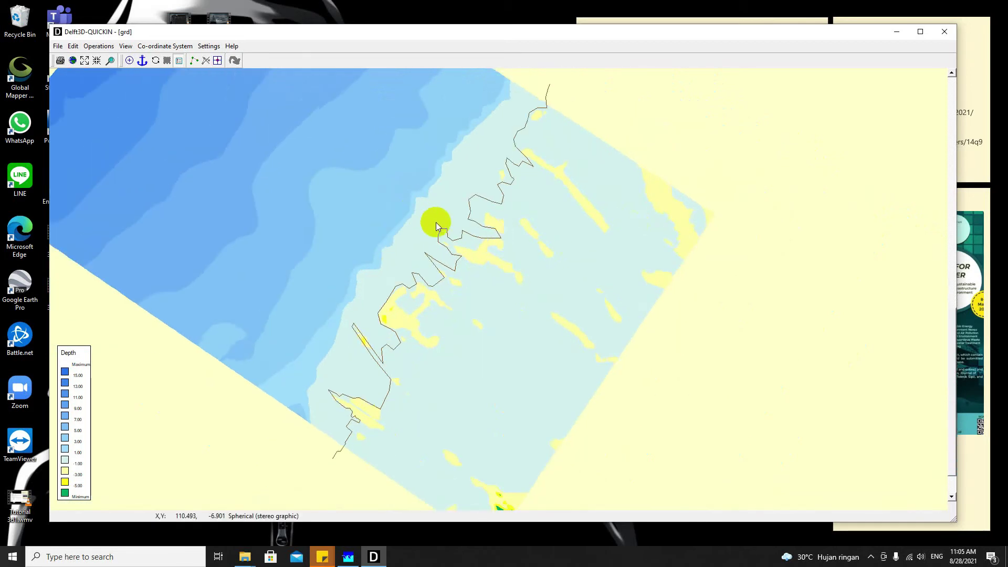
scroll(445, 228, down, 1)
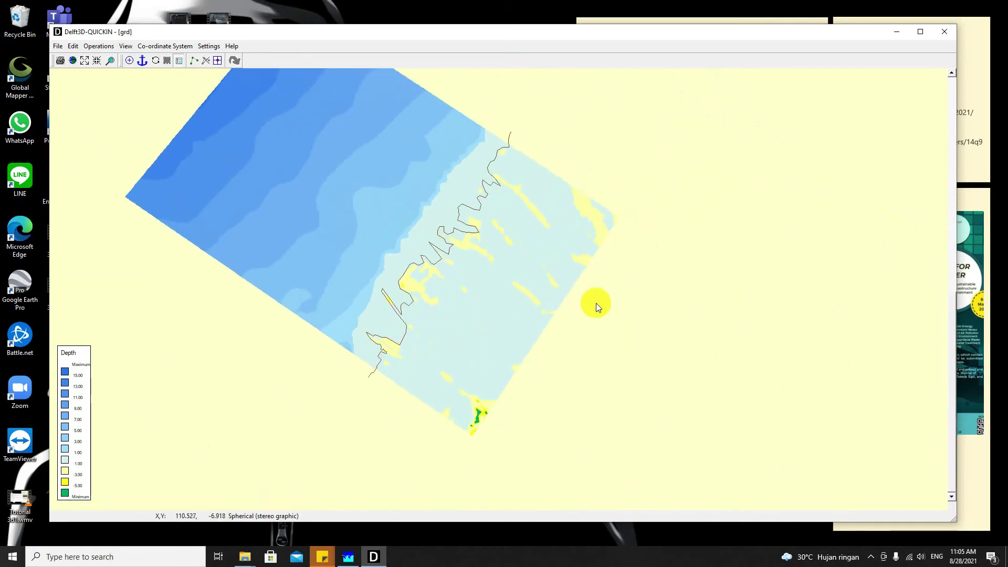
Export the combined depth to the Domain folder as ndep.dep
click(57, 47)
mouse_move(84, 138)
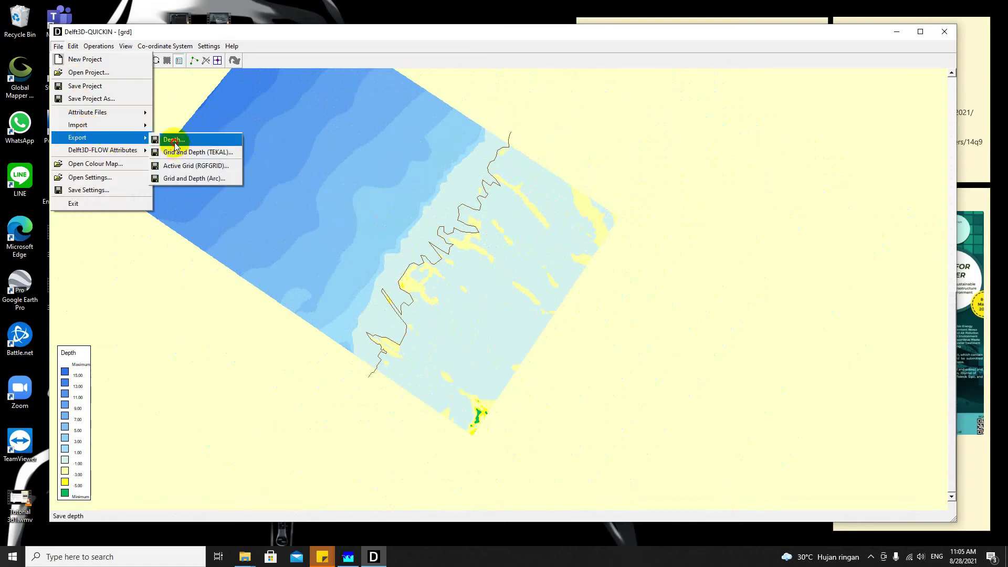
click(172, 139)
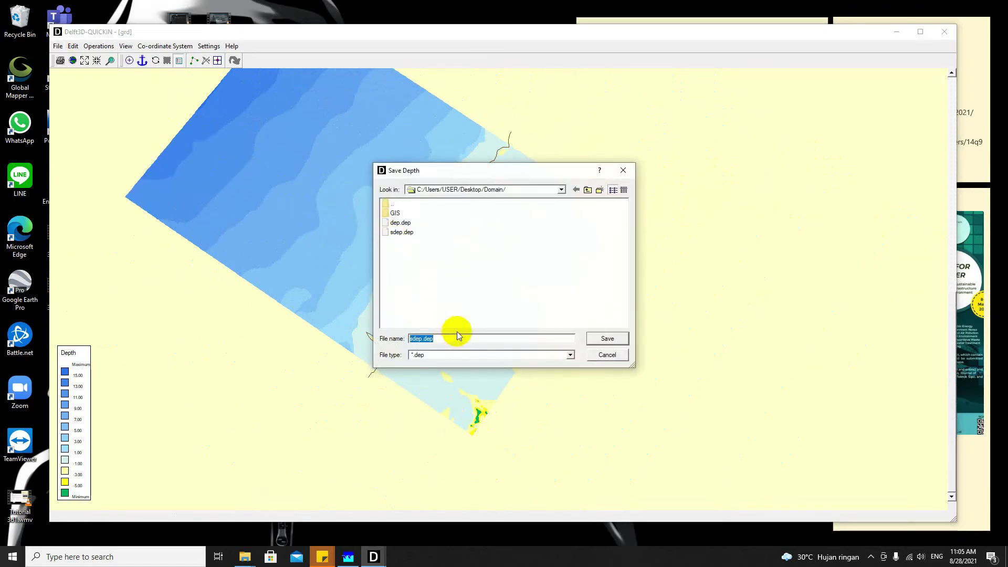
text(ndep-)
click(608, 338)
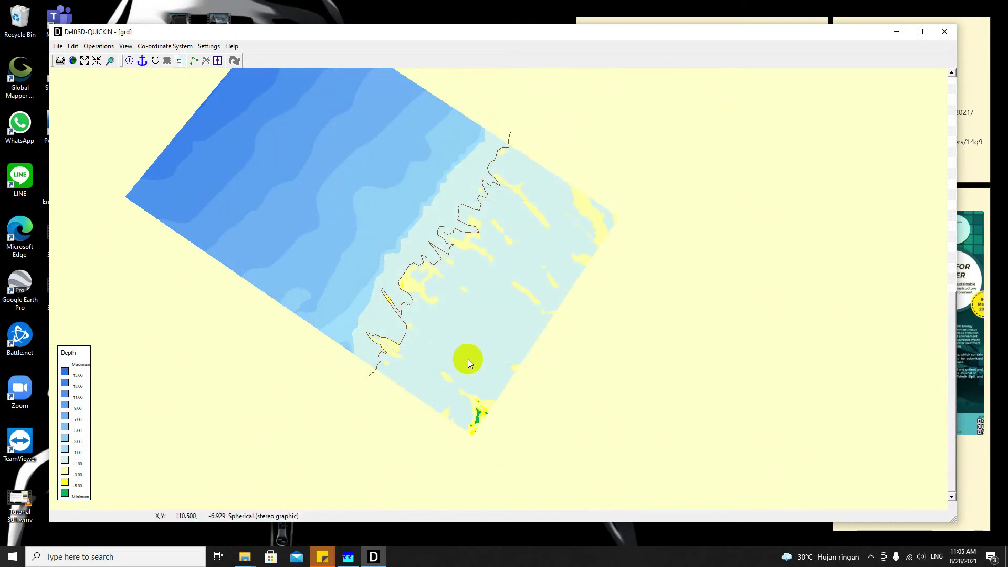
Close QUICKIN after a last check of the bathymetry and return to the main Delft3D menu
scroll(468, 359, down, 1)
scroll(451, 256, up, 2)
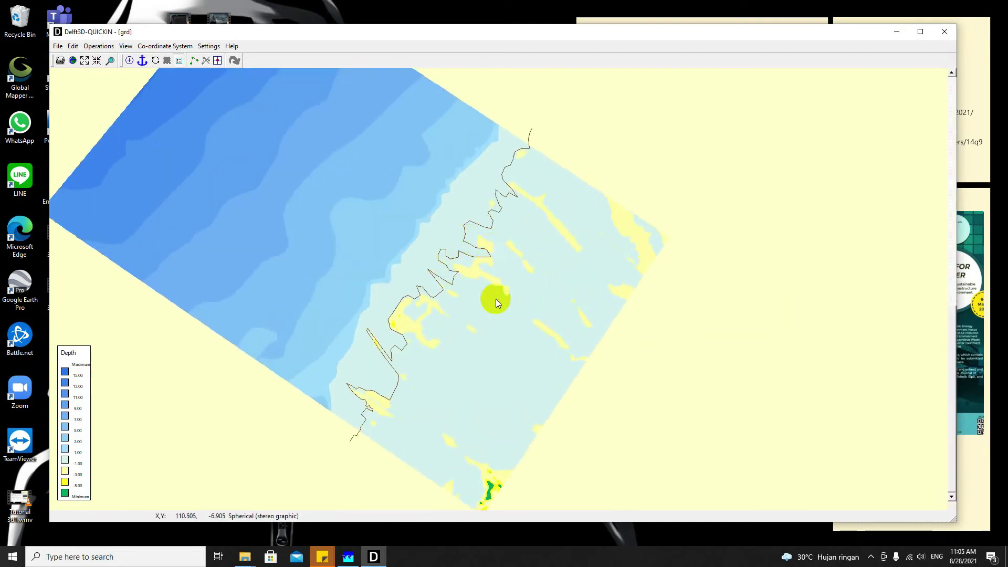
scroll(495, 298, down, 1)
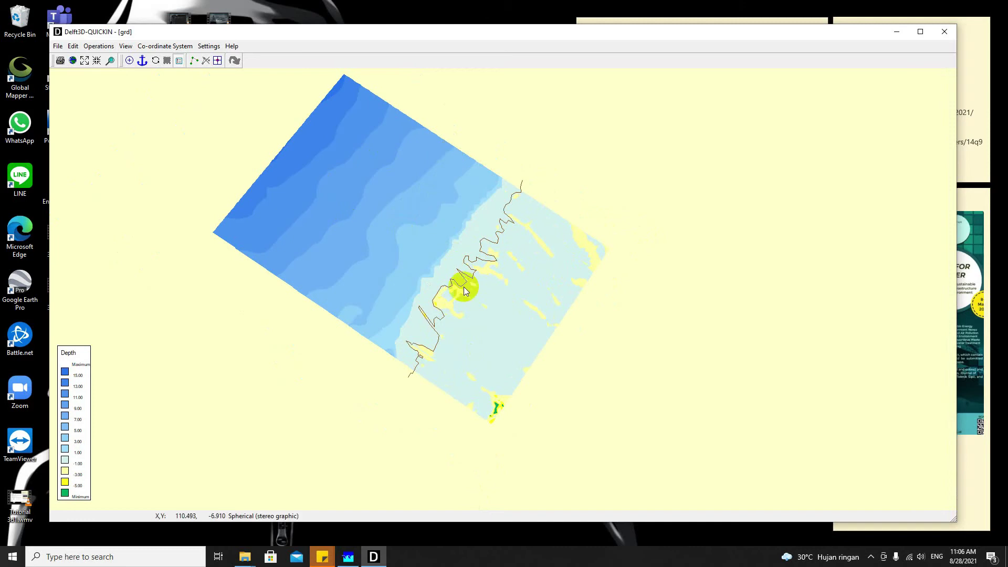
click(944, 33)
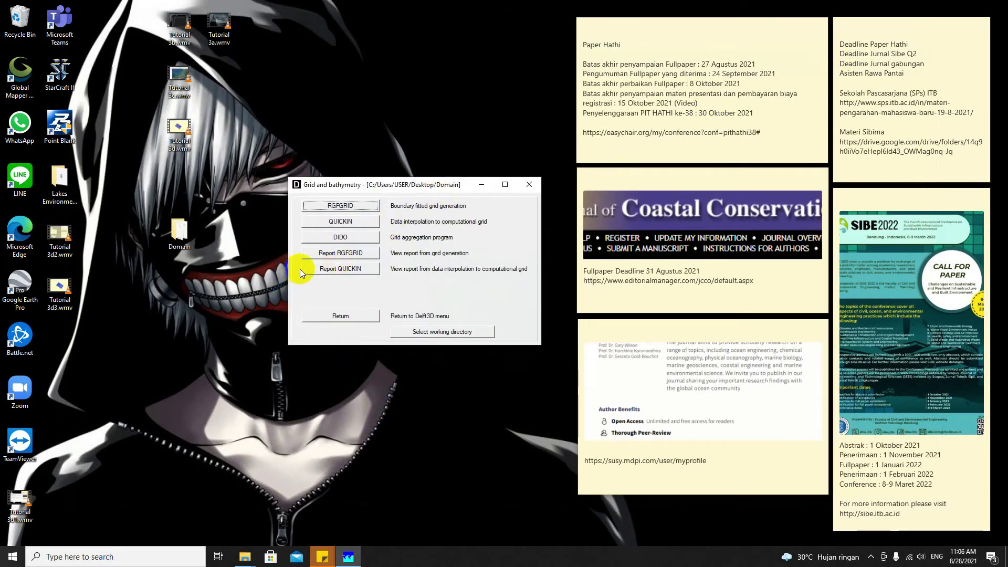
click(344, 317)
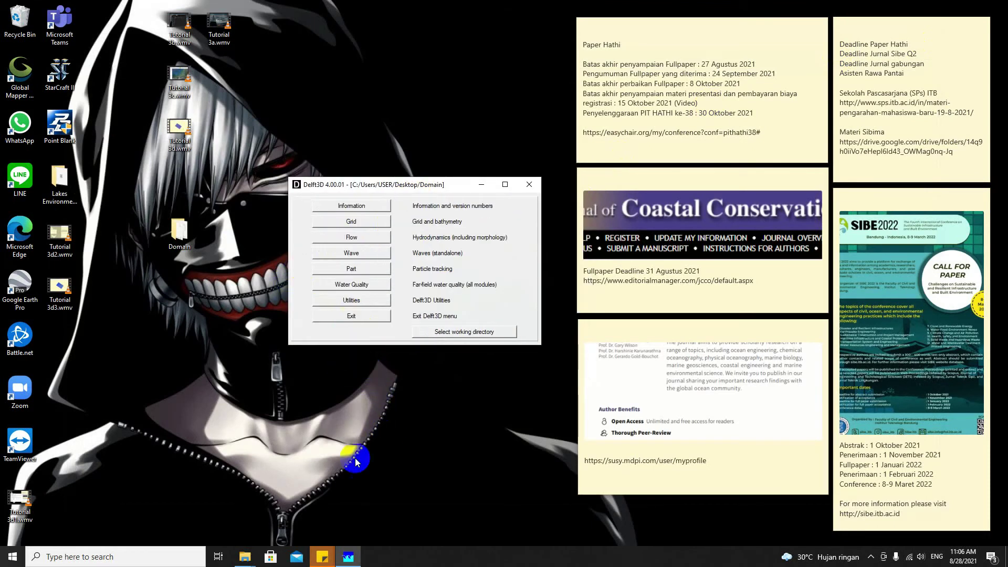
click(332, 496)
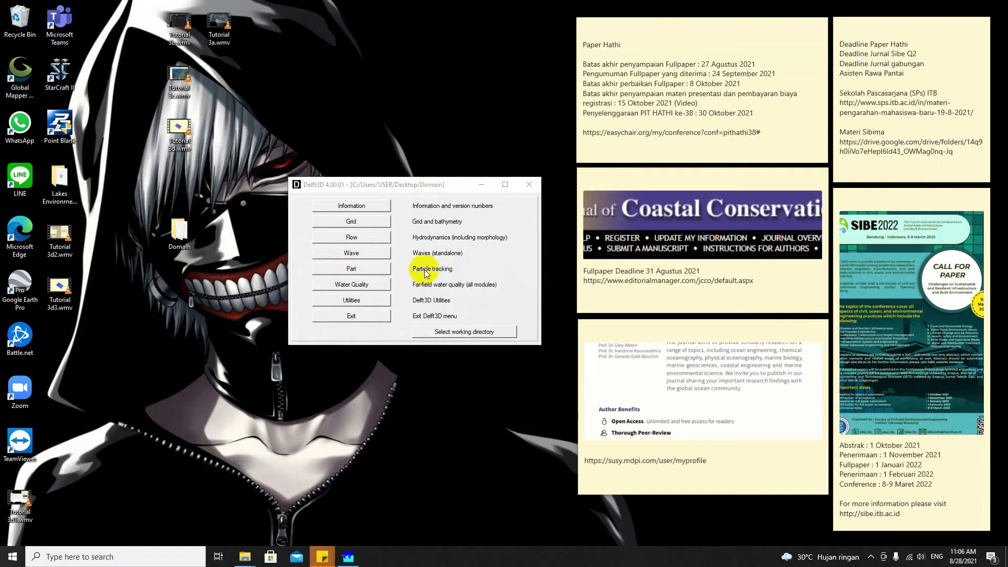
mouse_move(401, 185)
mouse_down()
mouse_move(410, 186)
mouse_move(398, 185)
mouse_up()
click(457, 330)
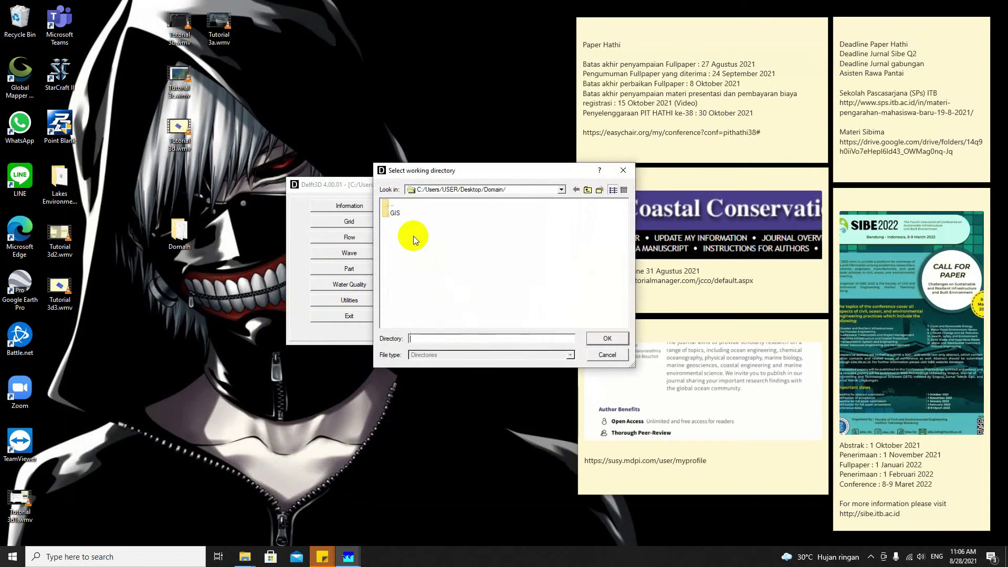
click(606, 356)
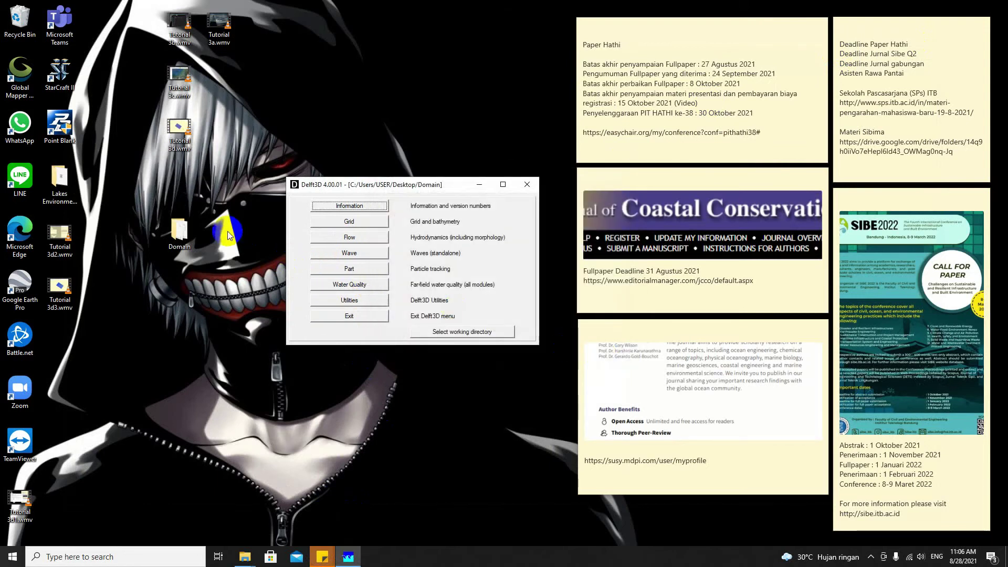
Open the Domain folder in File Explorer and create a subfolder named validasi
double_click(189, 241)
click(352, 319)
click(531, 245)
right_click(650, 319)
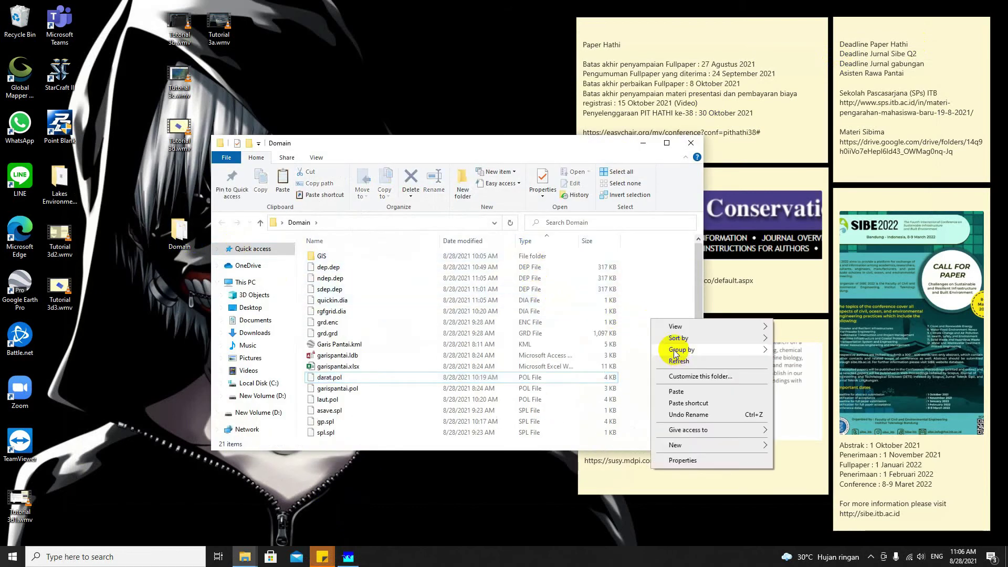
mouse_move(692, 444)
click(800, 300)
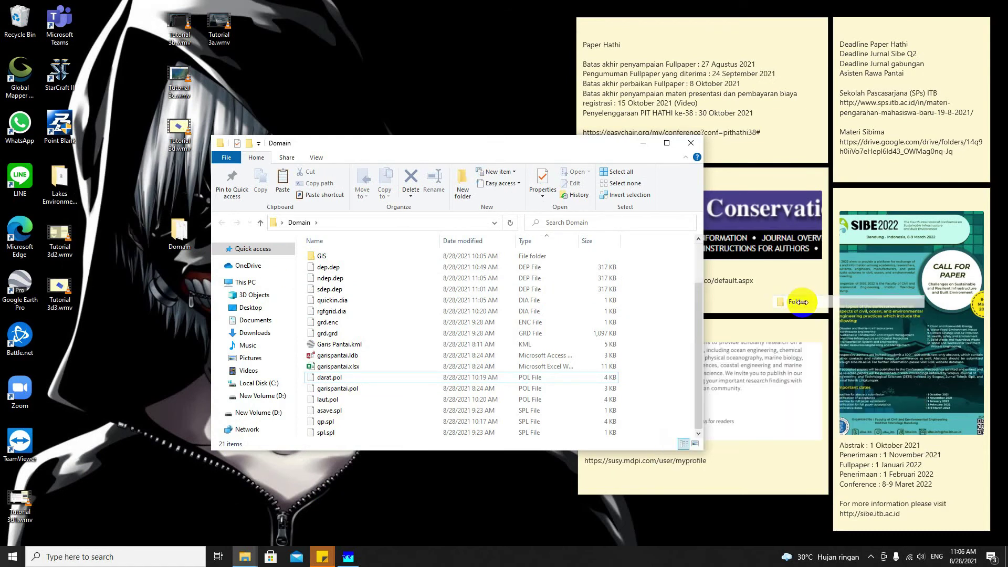
key(Return)
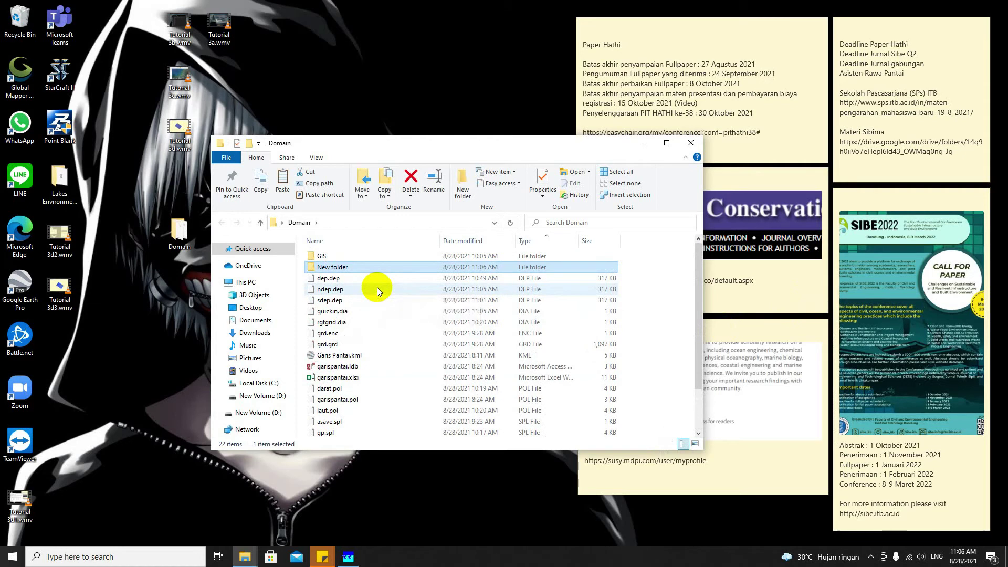
right_click(377, 271)
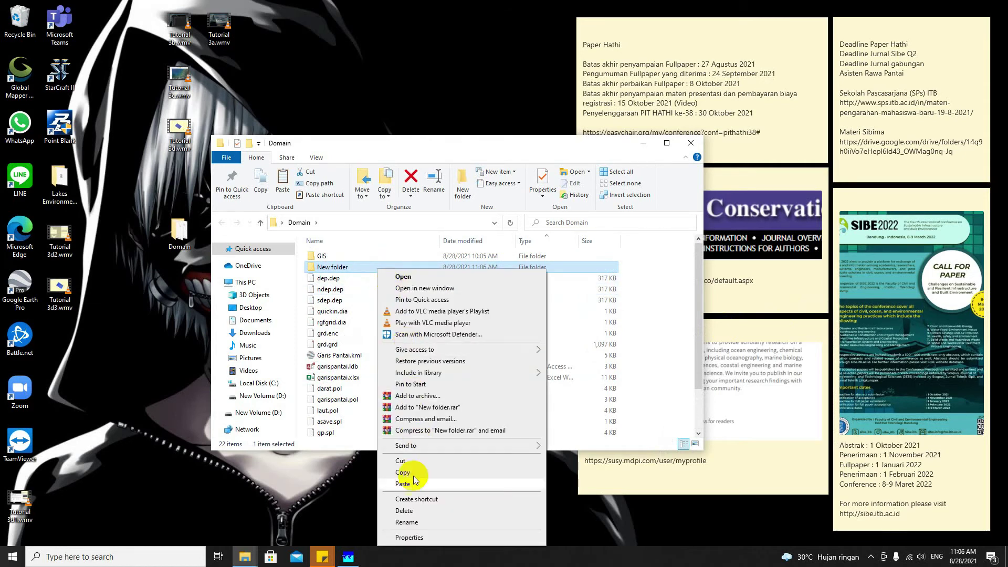
click(406, 523)
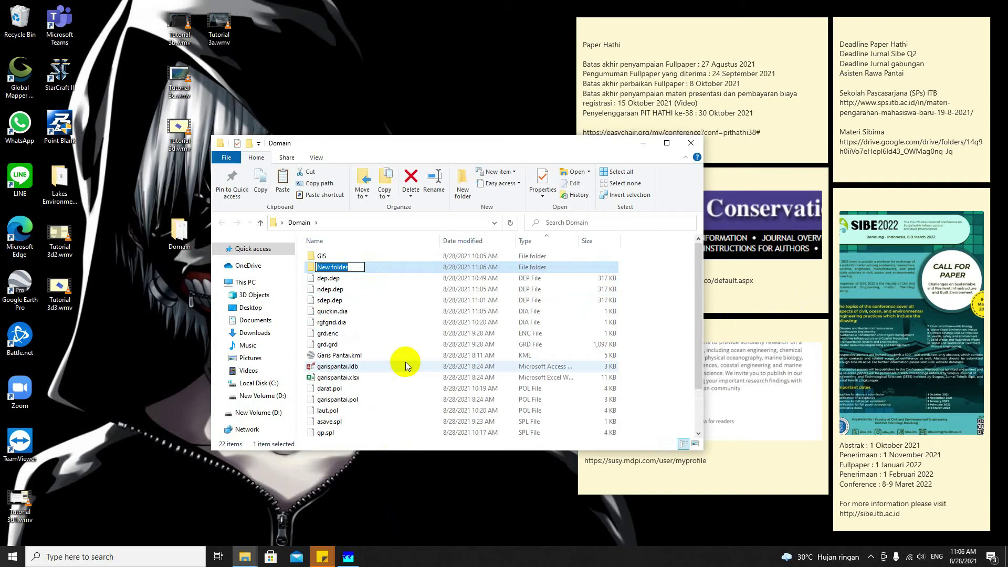
text(validasi)
key(Return)
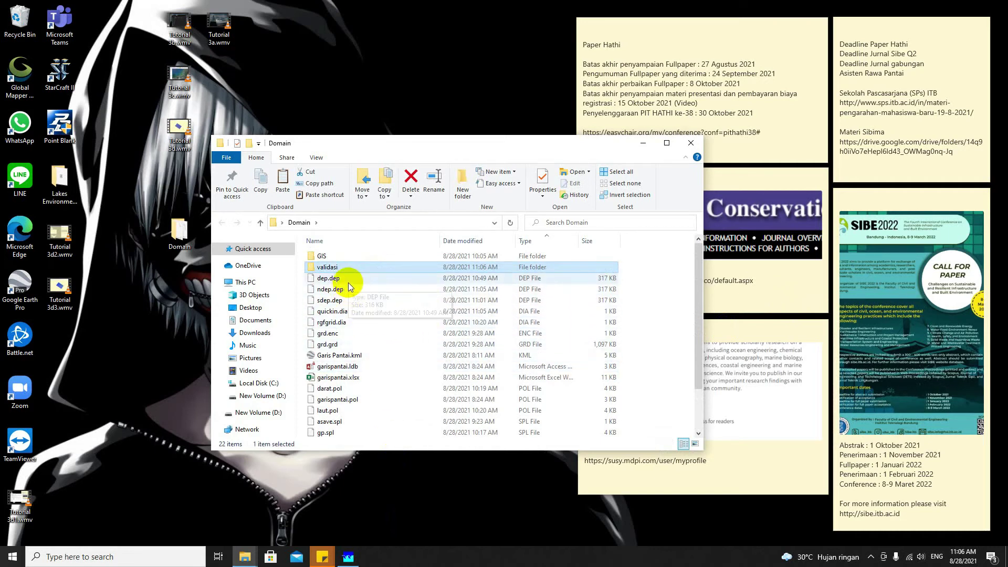
Move grd.enc, grd.grd and ndep.dep from the Domain folder into the validasi subfolder
drag(299, 332, 338, 269)
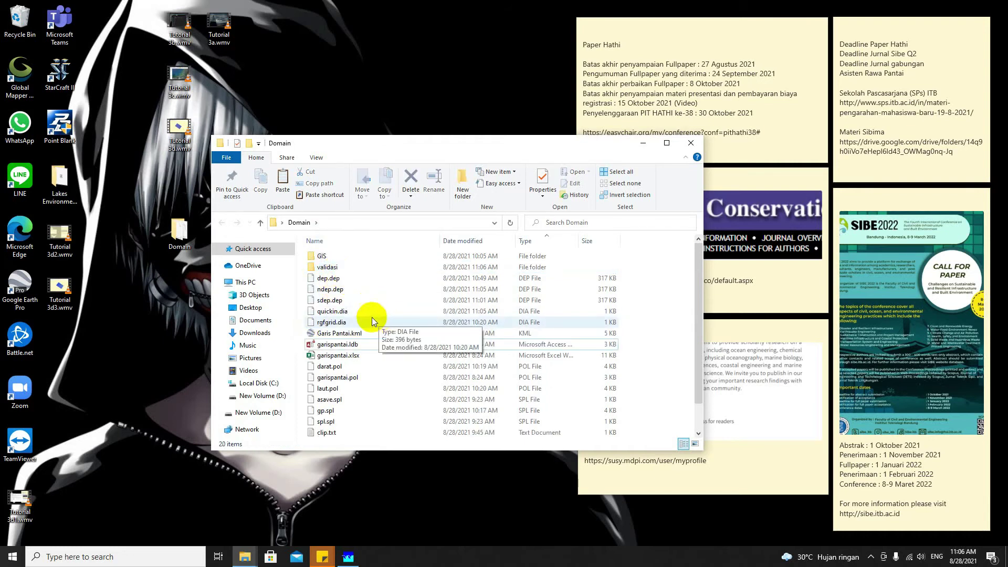
click(345, 268)
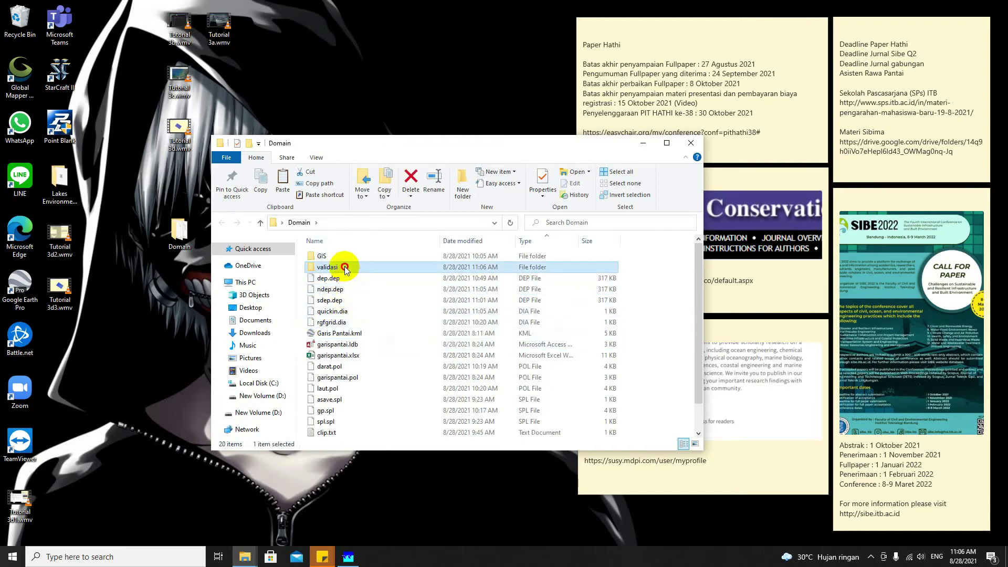
click(340, 288)
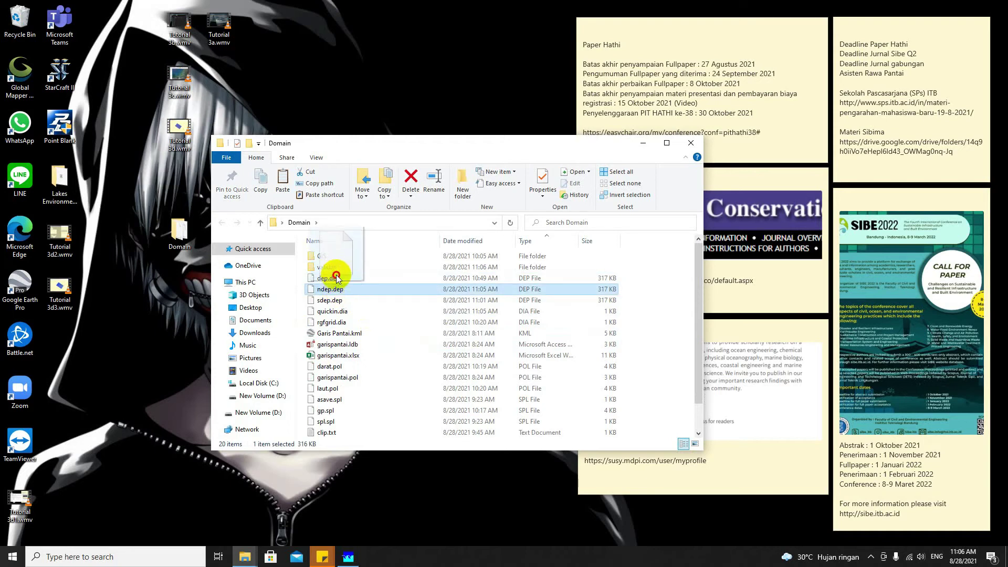
drag(337, 273, 337, 270)
scroll(387, 322, down, 1)
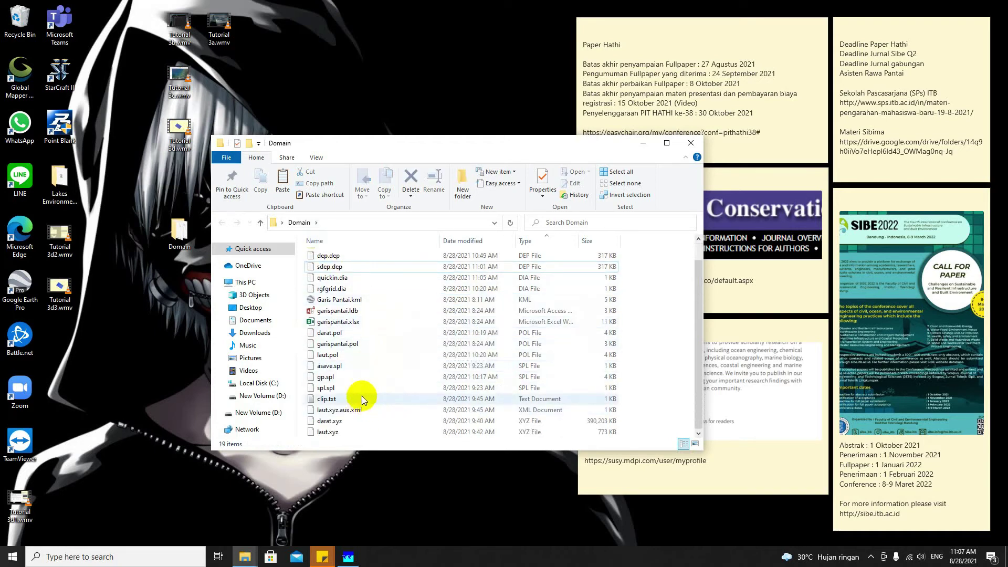
scroll(362, 391, up, 1)
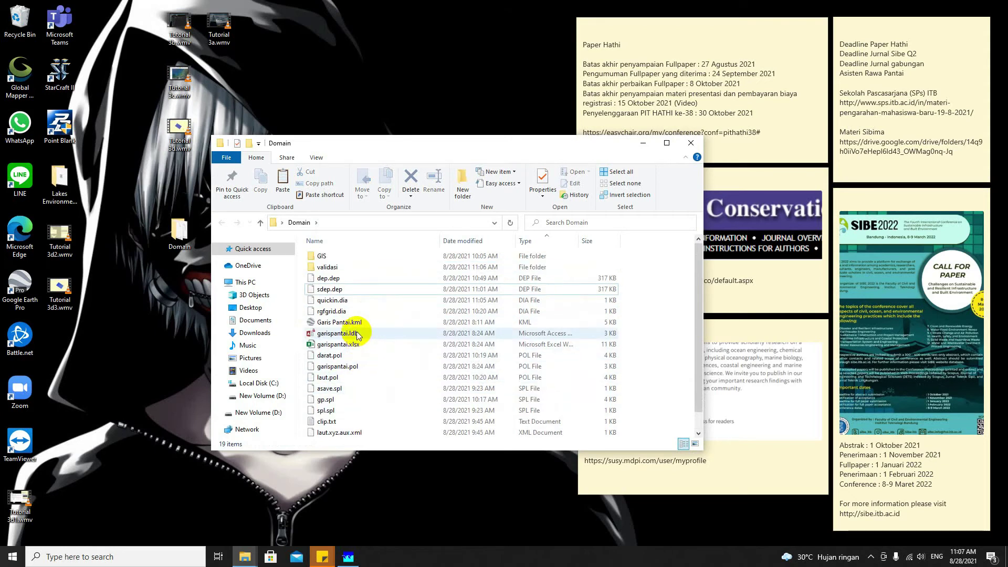
scroll(357, 366, down, 1)
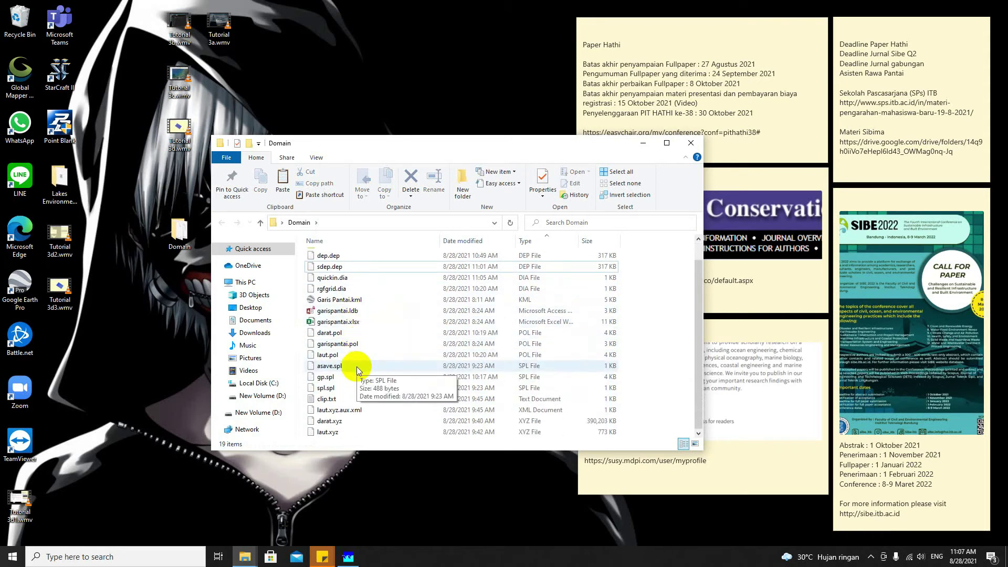
scroll(357, 366, up, 1)
scroll(357, 366, down, 1)
scroll(386, 395, up, 1)
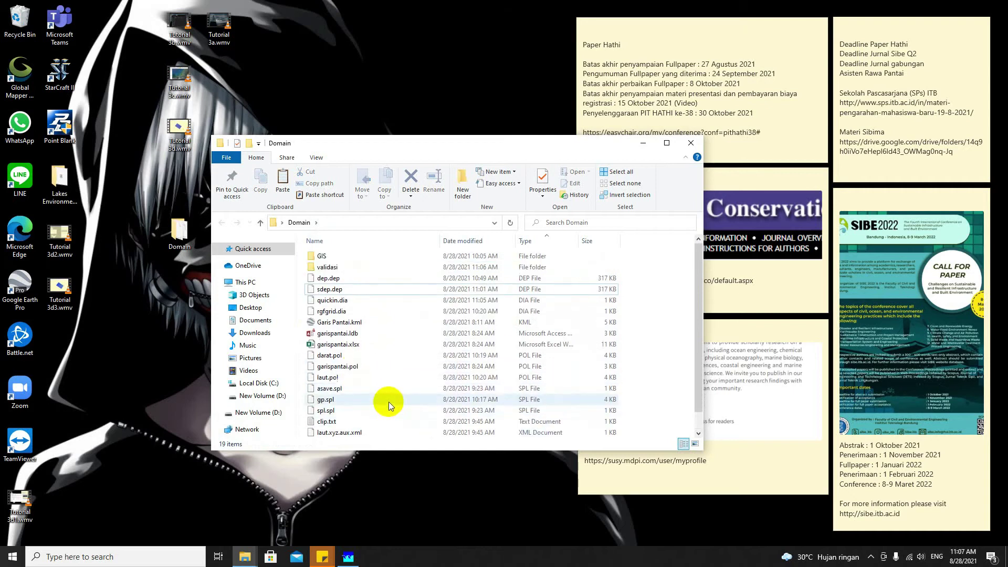
Switch back to the Delft3D menu and set the working directory to Domain/validasi
click(344, 547)
click(439, 331)
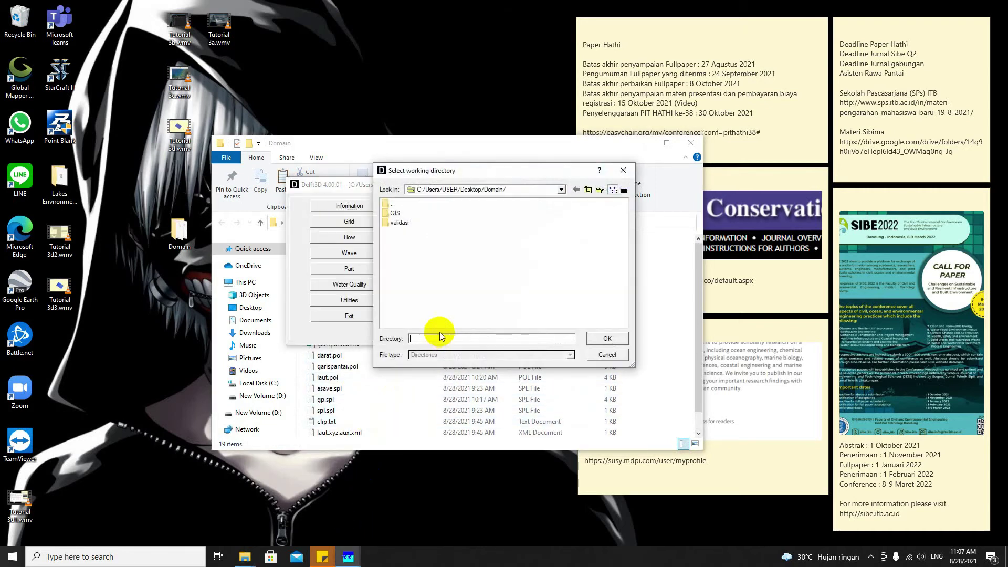
double_click(400, 223)
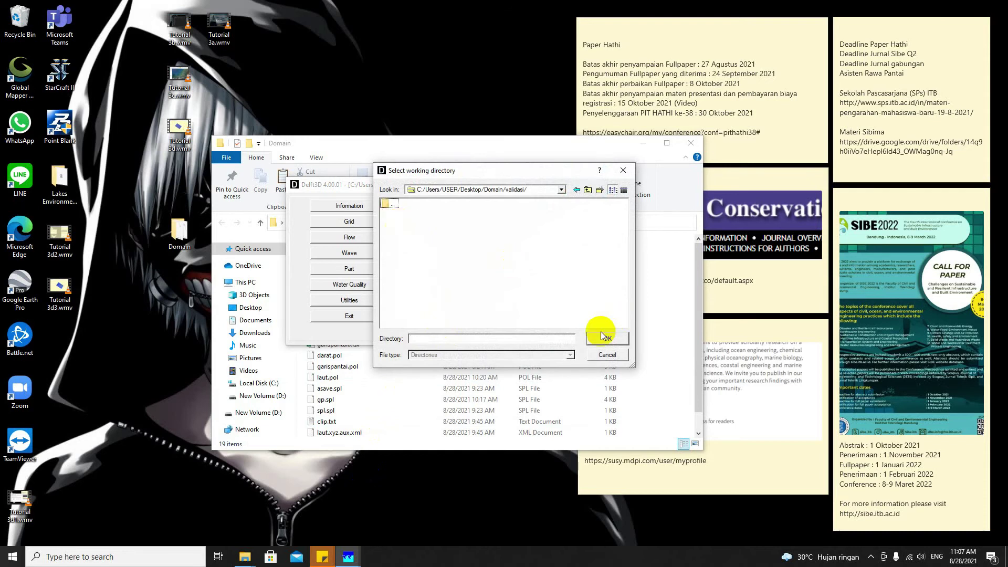
click(606, 338)
Open the FLOW input editor from the hydrodynamics module
click(353, 237)
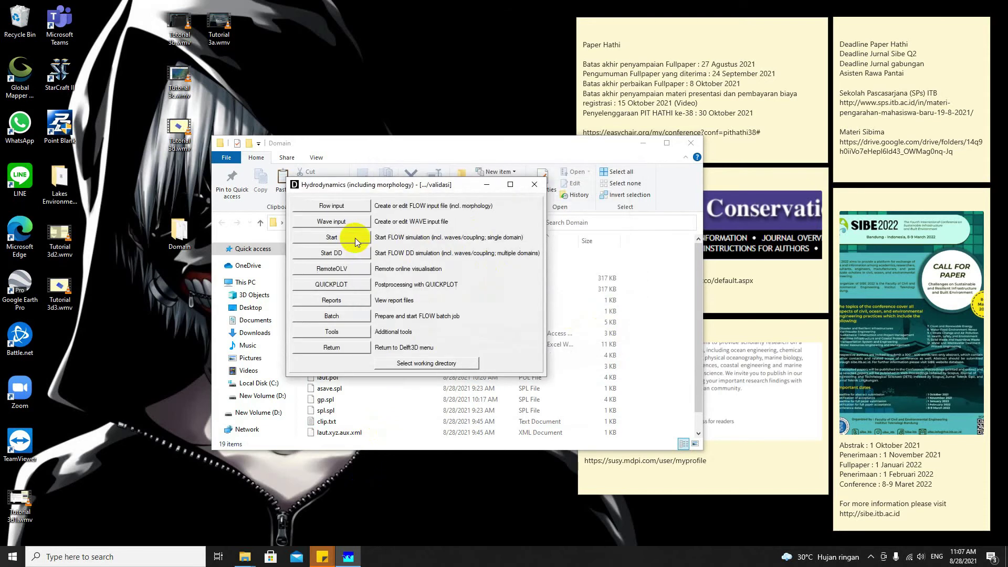
click(332, 206)
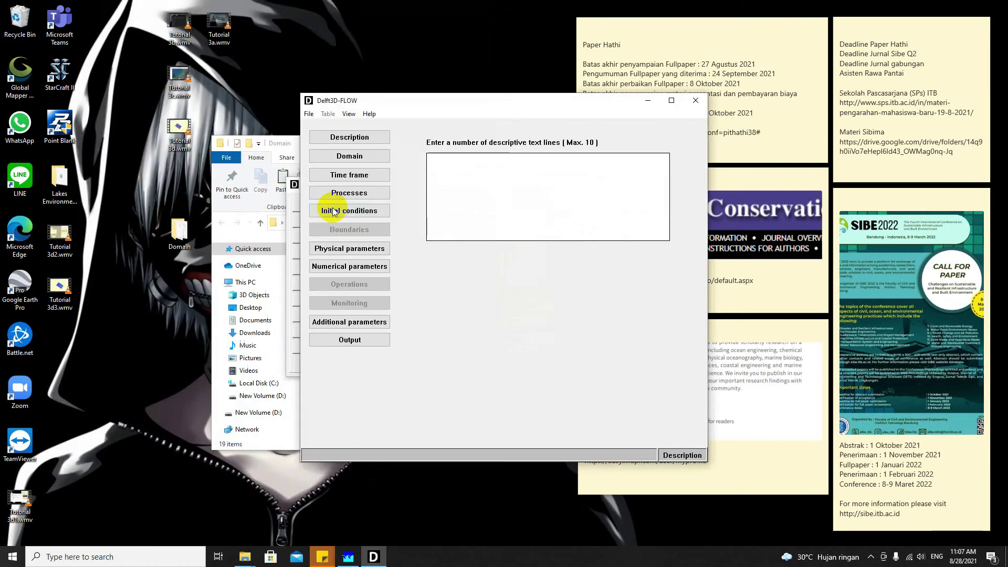
click(310, 114)
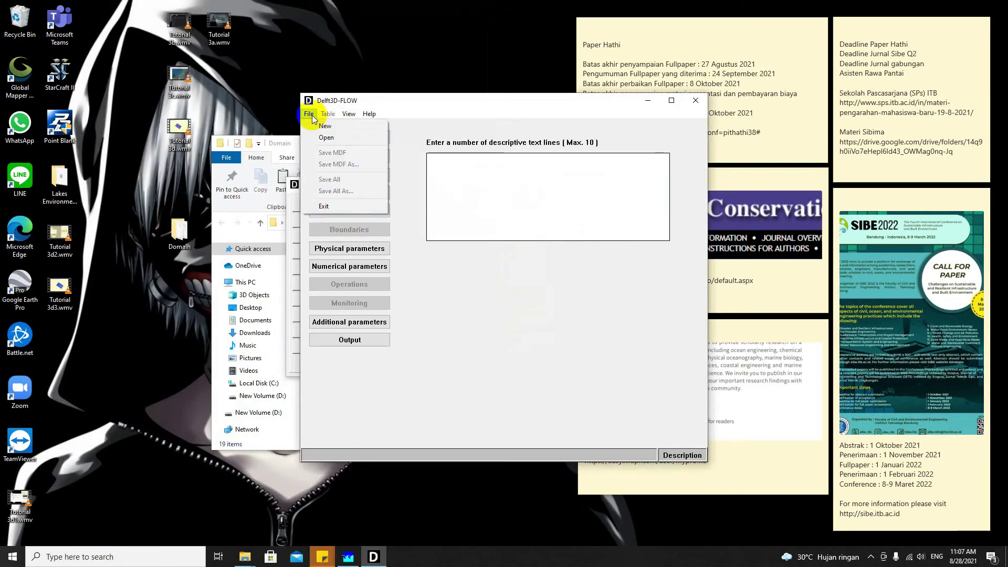
click(408, 131)
Load grd.grd as the domain grid and grd.enc as its grid enclosure
click(366, 155)
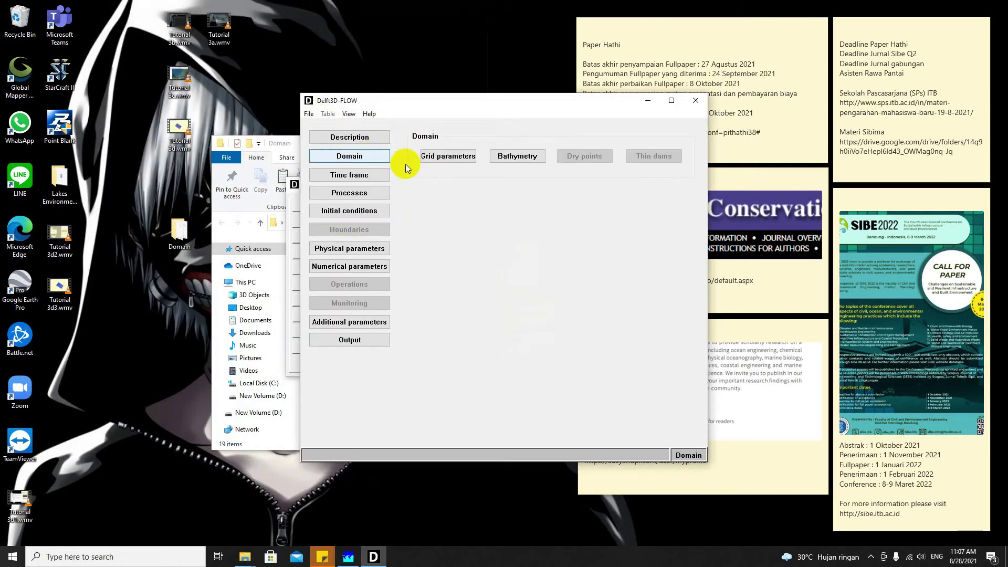
click(445, 156)
click(464, 222)
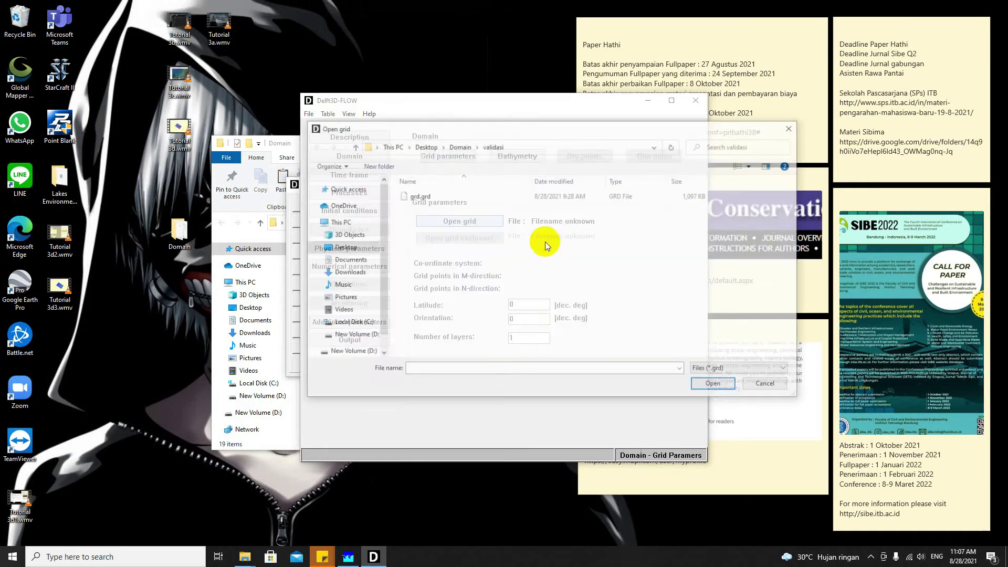
double_click(437, 206)
click(471, 239)
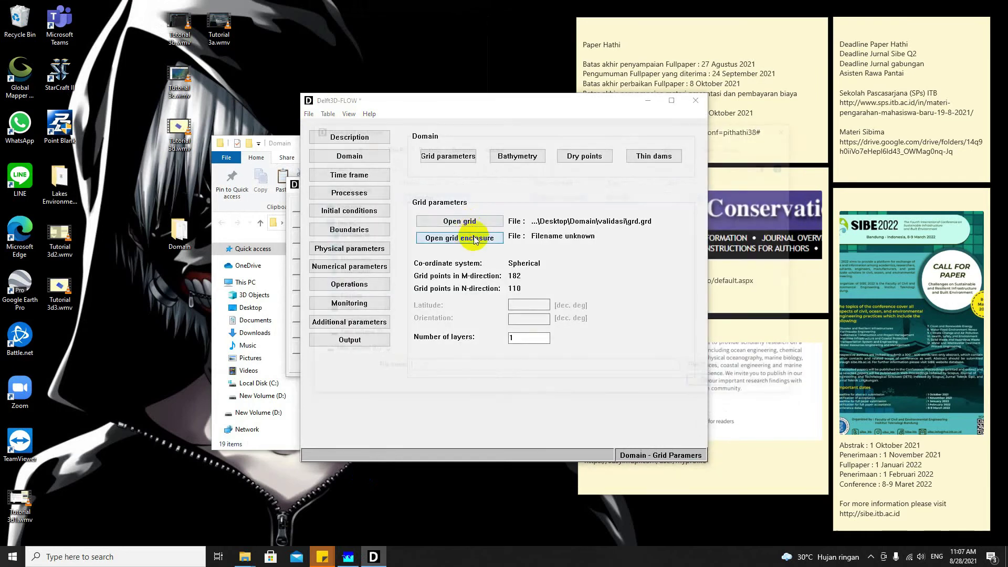
double_click(464, 204)
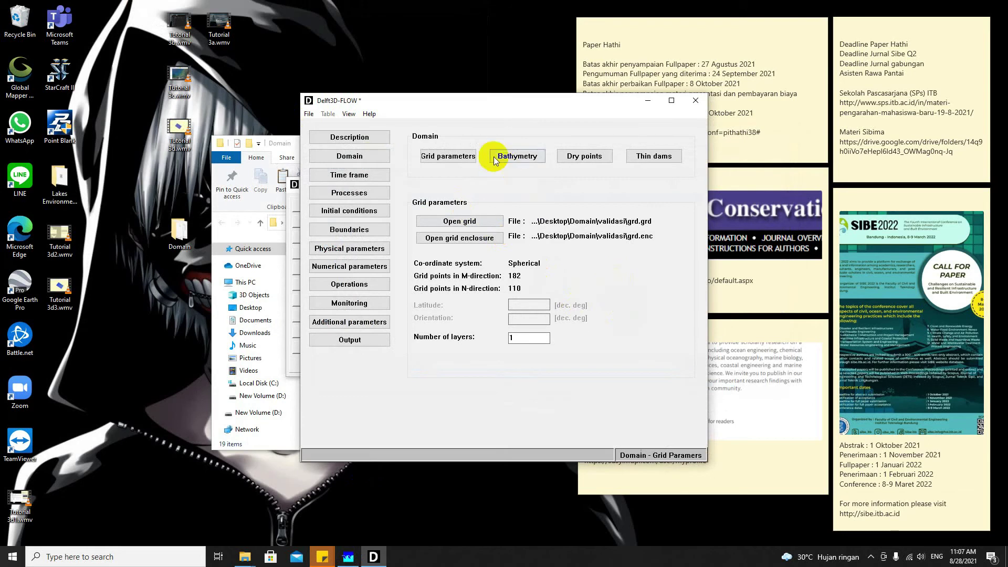
Load the domain bathymetry from the file ndep.dep and maximize the Delft3D-FLOW window
click(517, 156)
click(431, 237)
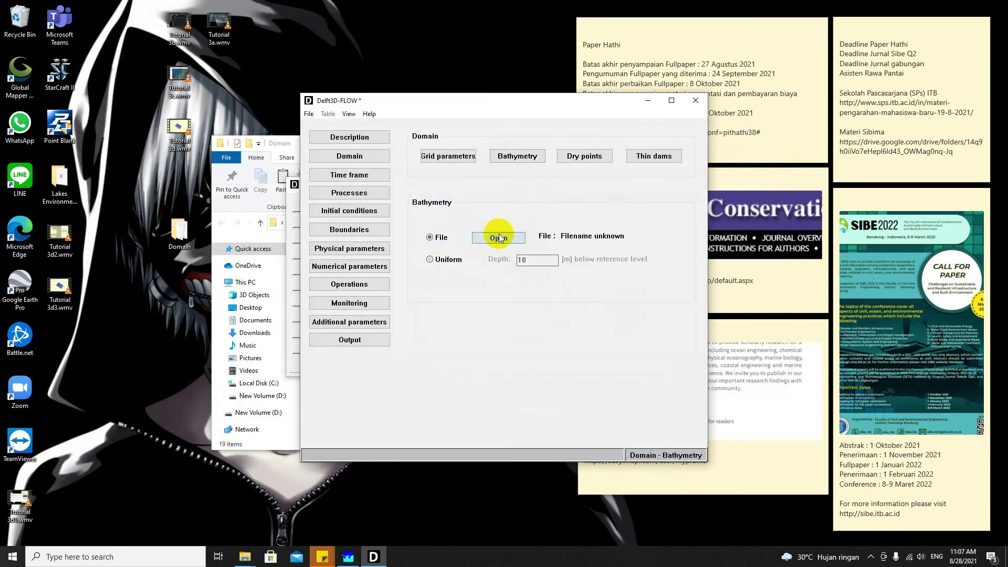
click(499, 237)
double_click(431, 200)
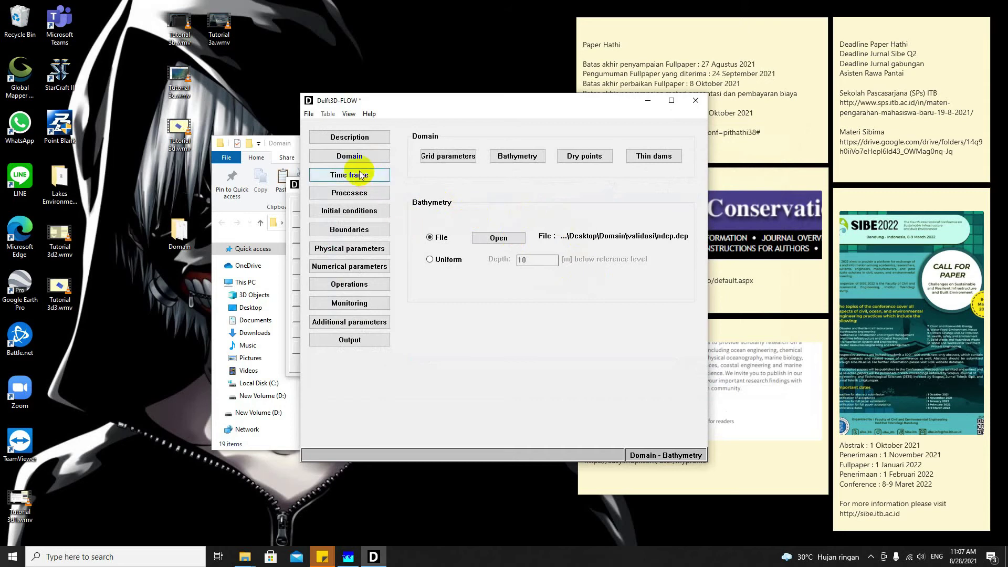
click(664, 102)
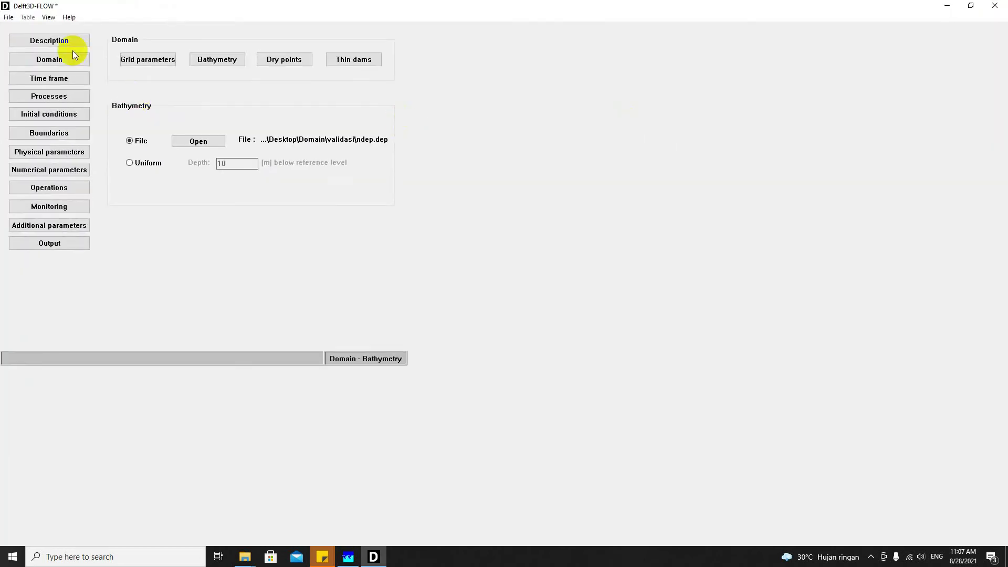
Display the model grid in a maximized Visualisation Area and switch the bathymetry to a blue-to-red colour palette
click(971, 6)
click(349, 114)
click(362, 126)
click(410, 41)
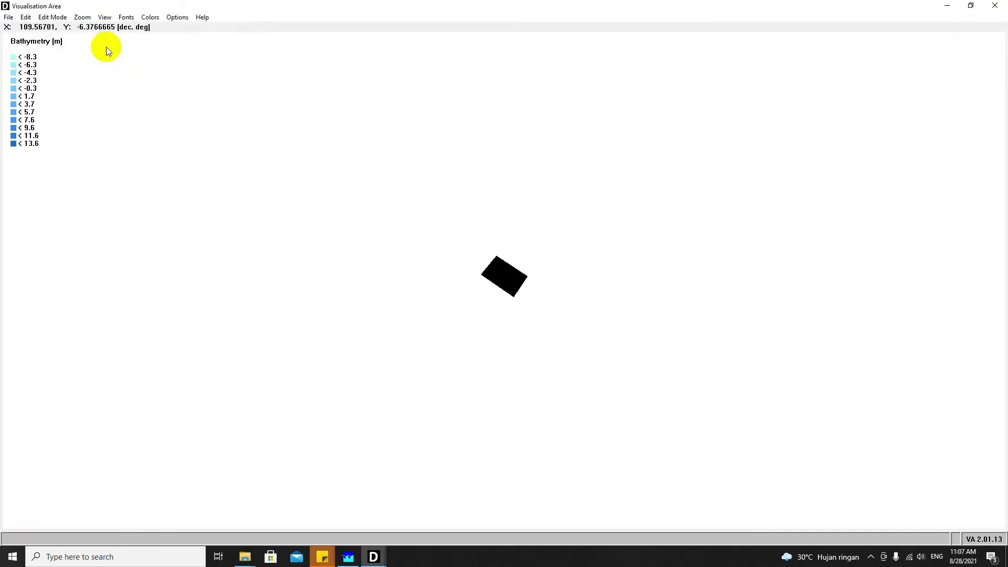
click(81, 17)
click(92, 51)
drag(483, 254, 525, 292)
click(153, 17)
mouse_move(163, 39)
click(254, 52)
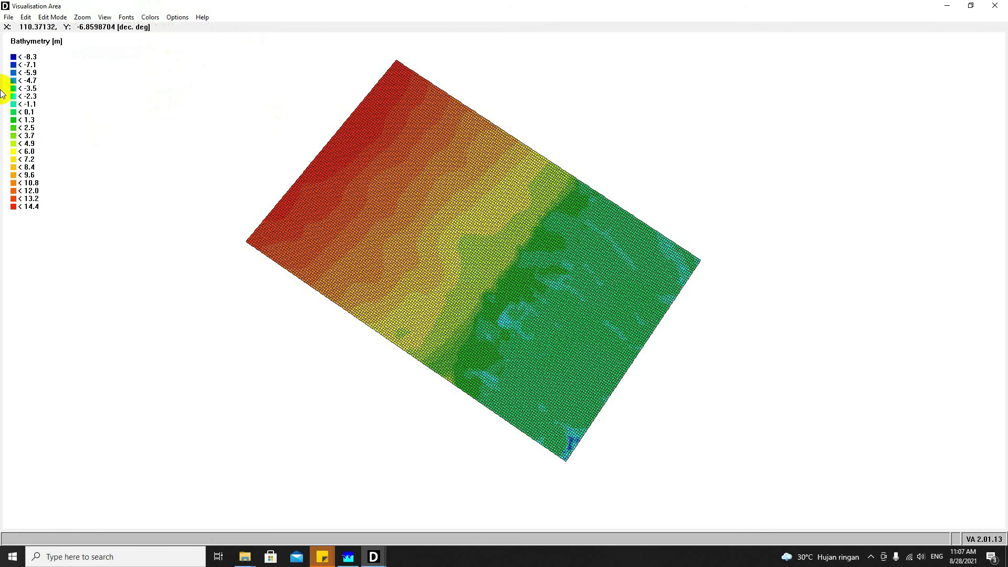
Load the land boundary garispantai.ldb from the Domain folder into the Visualisation Area, check it against the bathymetry, and minimize the window
click(8, 17)
mouse_move(26, 30)
click(102, 27)
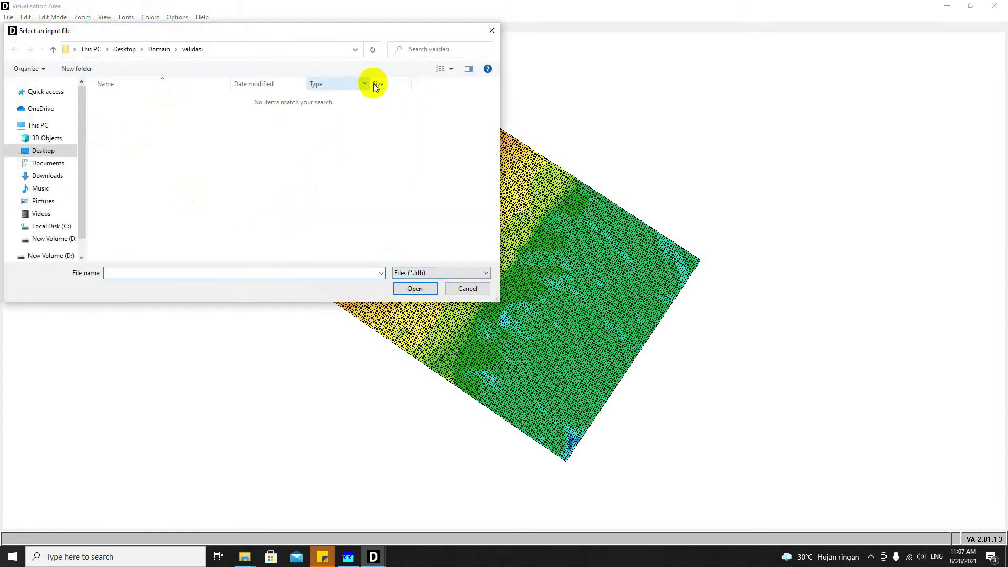
click(150, 52)
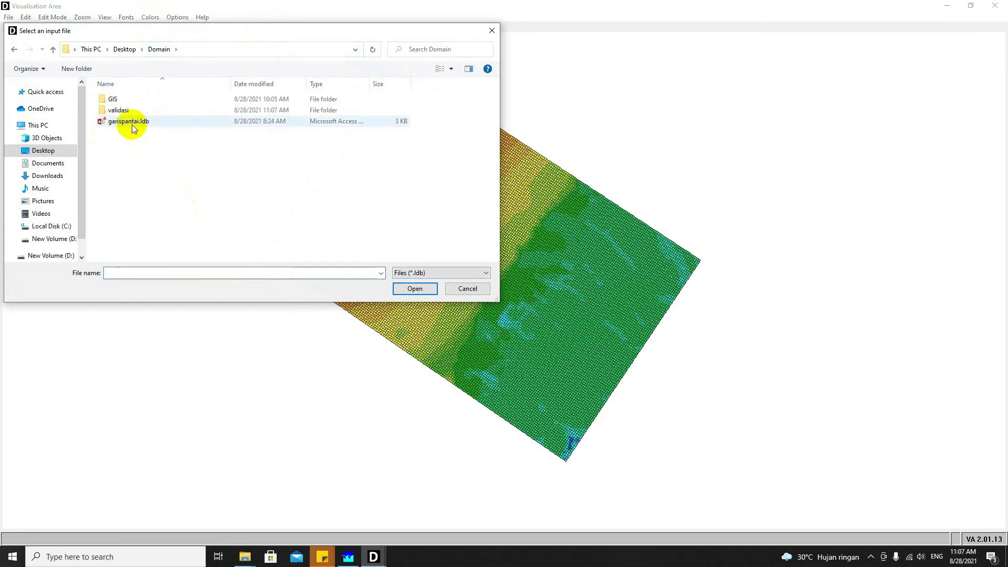
double_click(129, 124)
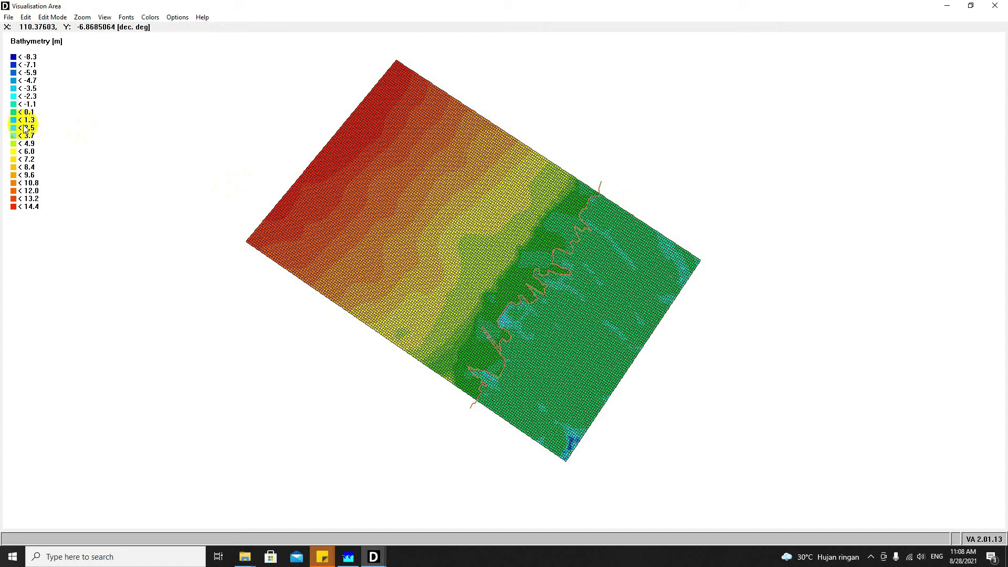
click(525, 282)
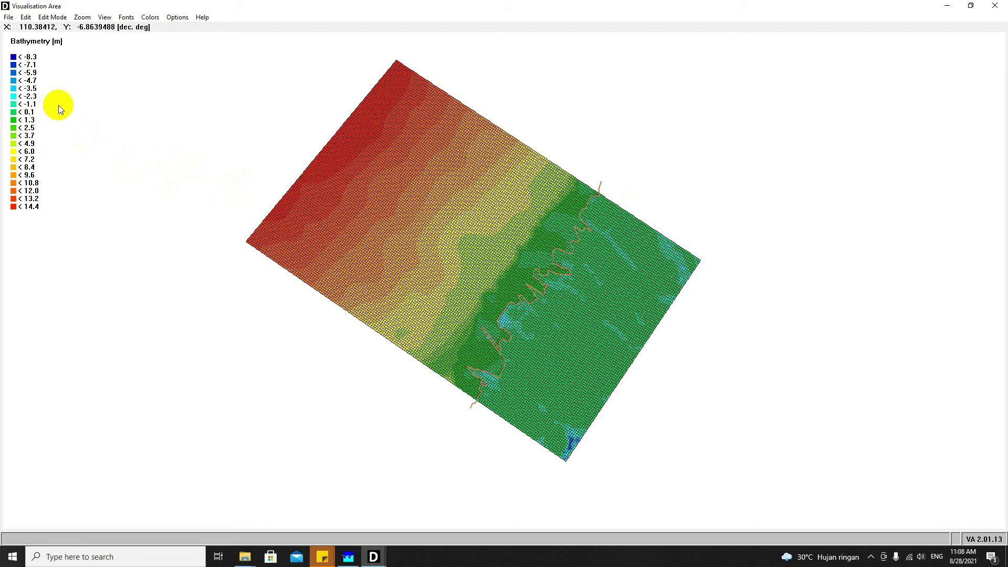
click(945, 6)
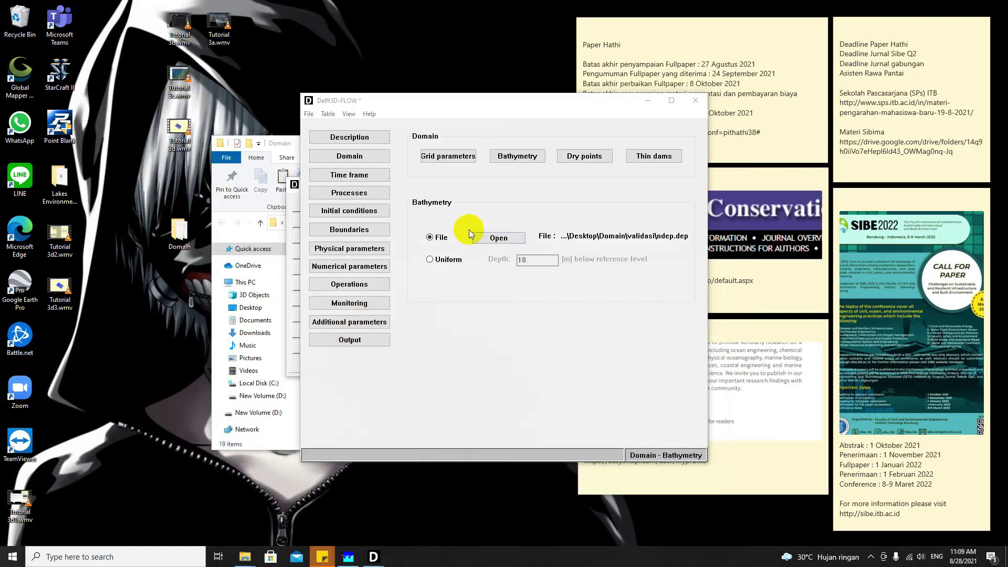
click(361, 179)
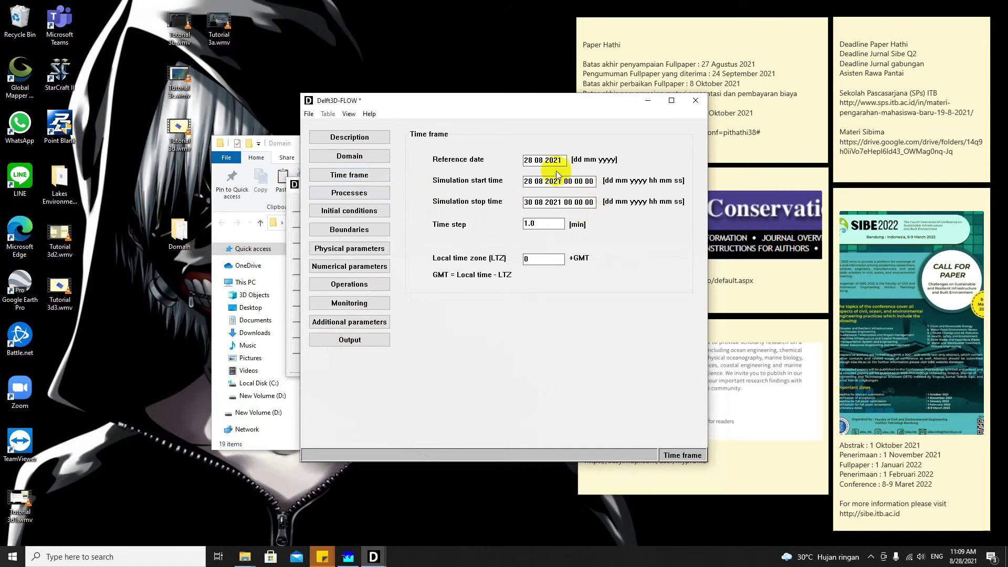
drag(563, 182, 578, 183)
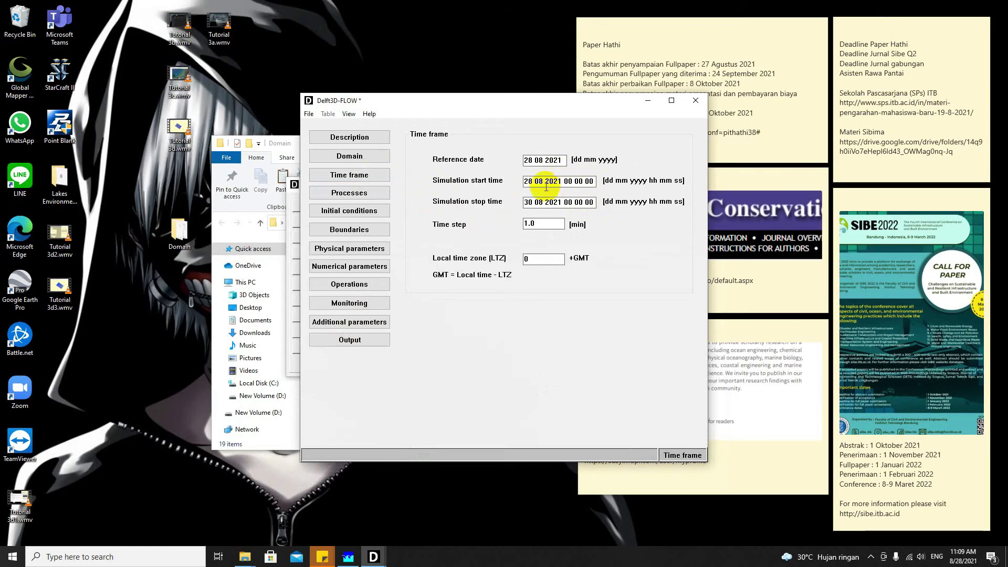
click(522, 223)
click(535, 181)
click(540, 202)
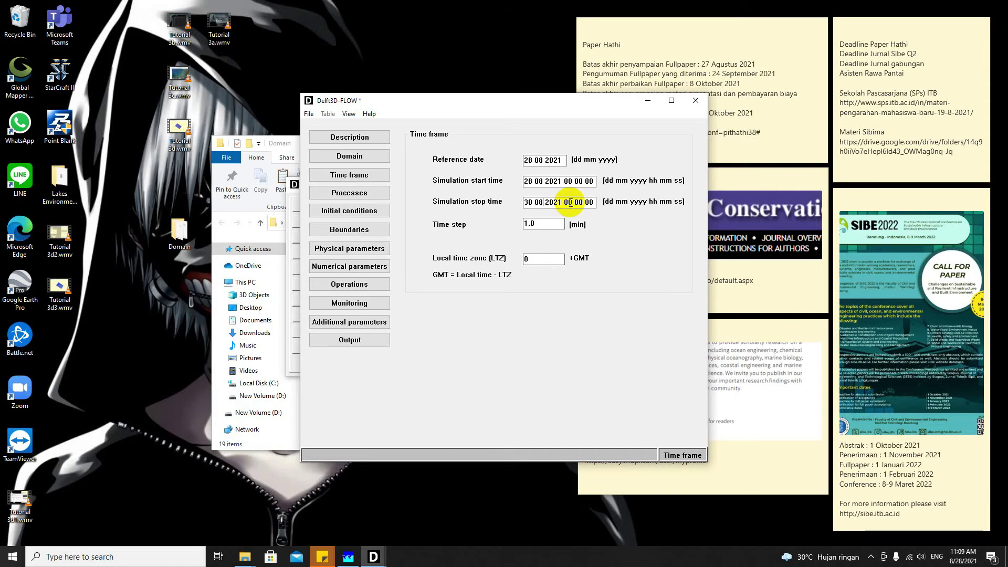
key(BackSpace)
text(12)
double_click(529, 202)
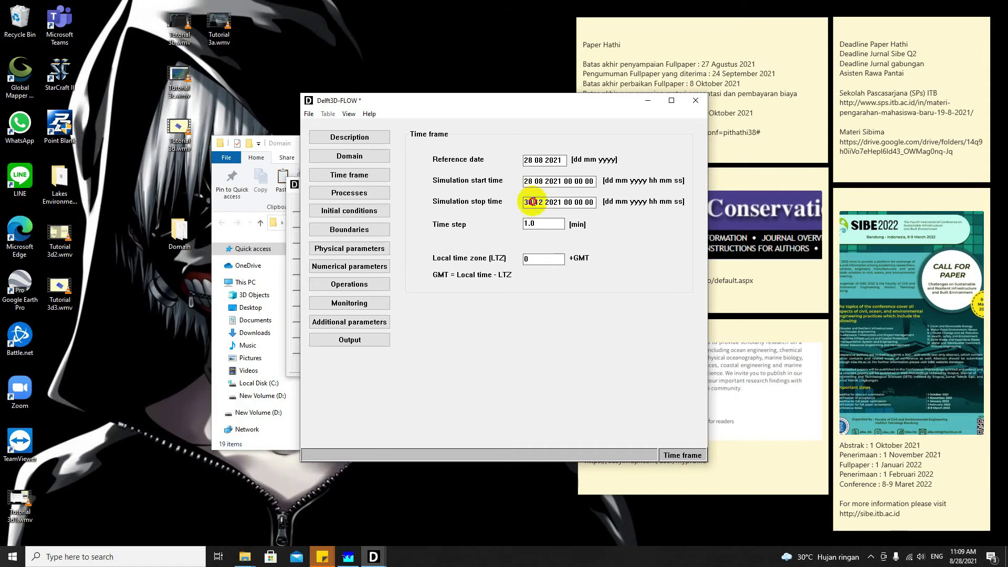
text(28)
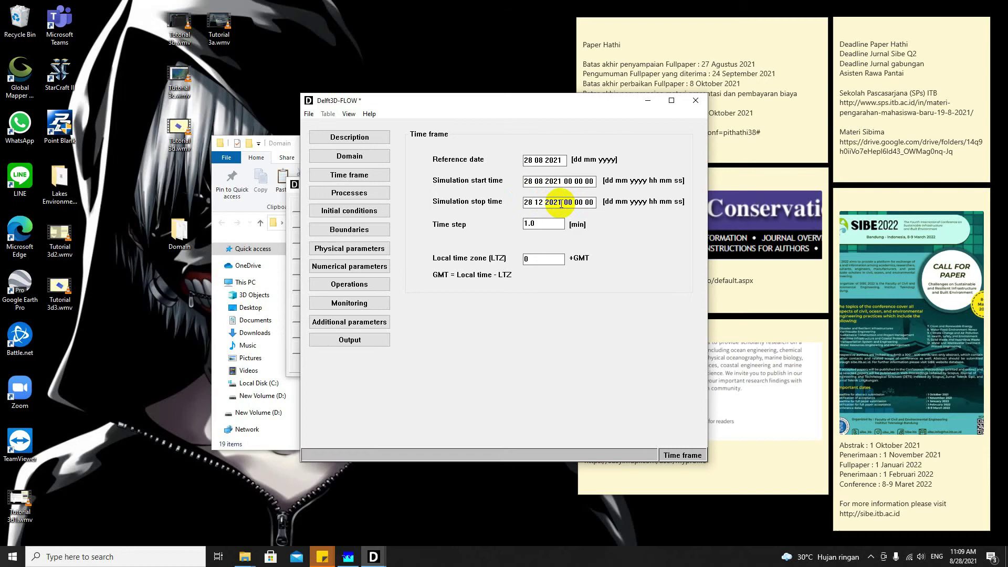
double_click(546, 223)
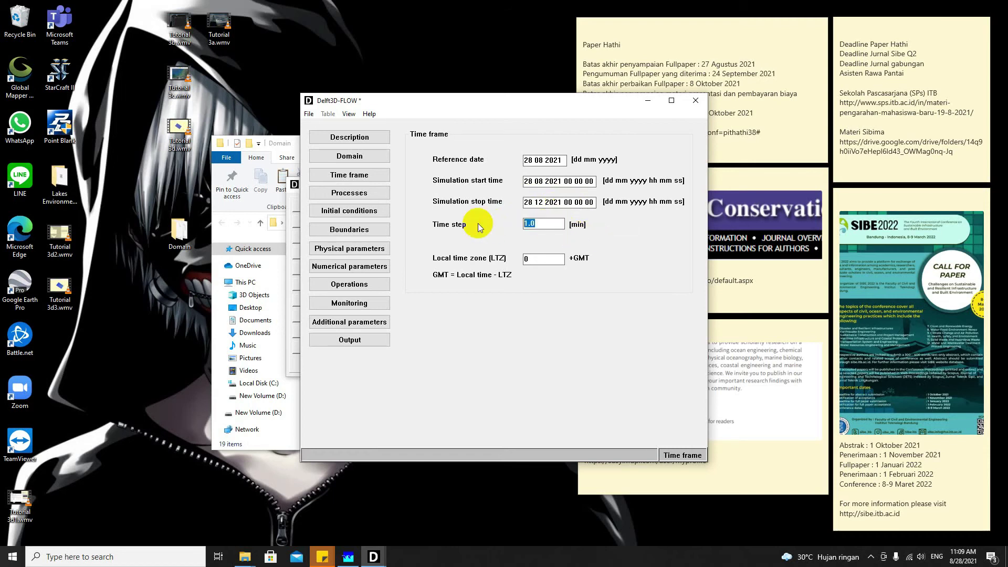
text(5)
Review the processes, initial conditions, boundaries, physical parameters, operations, monitoring, additional parameters and output storage settings
click(376, 198)
click(364, 179)
click(361, 196)
click(363, 213)
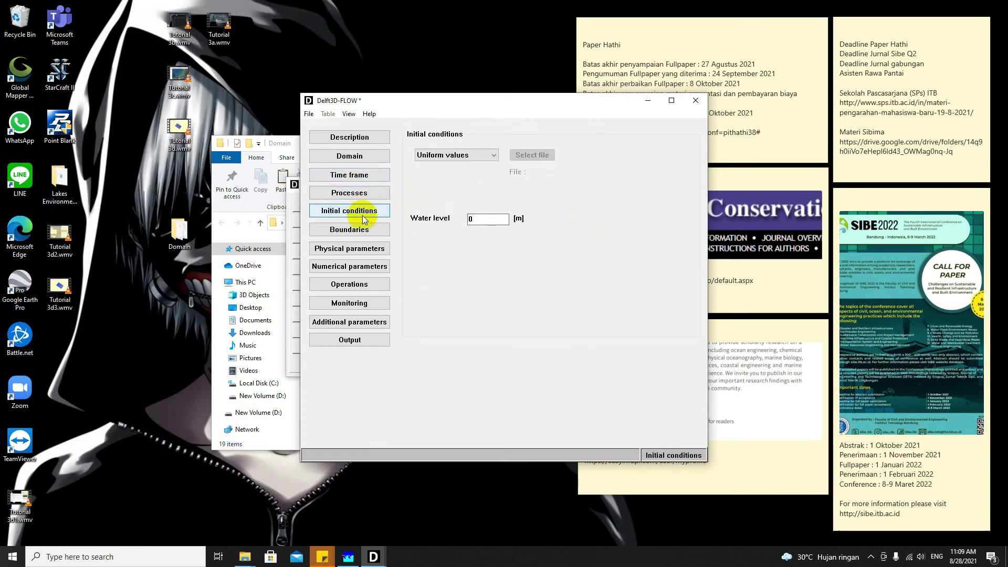
click(361, 226)
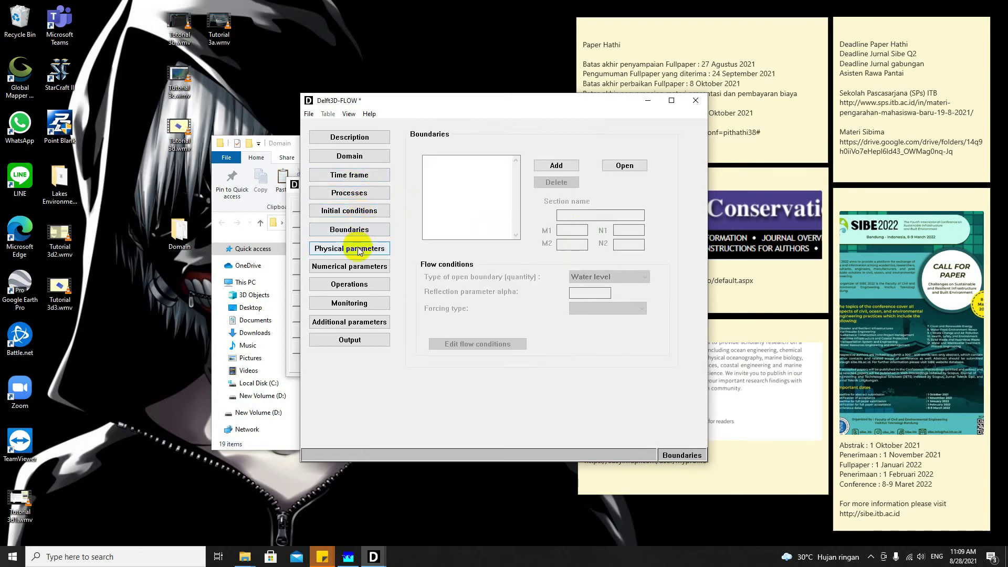
click(356, 253)
click(349, 285)
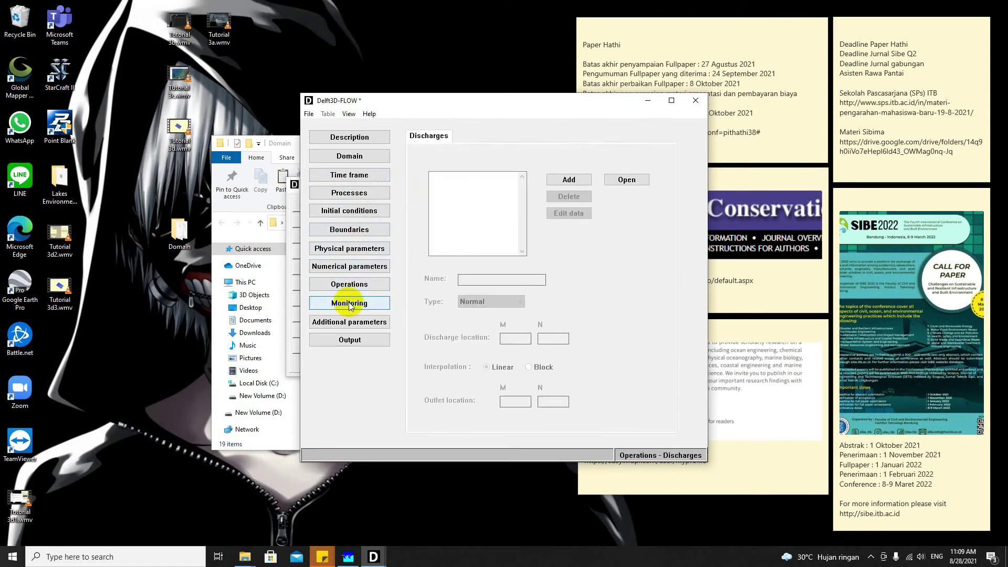
click(351, 306)
click(351, 321)
click(349, 338)
click(441, 159)
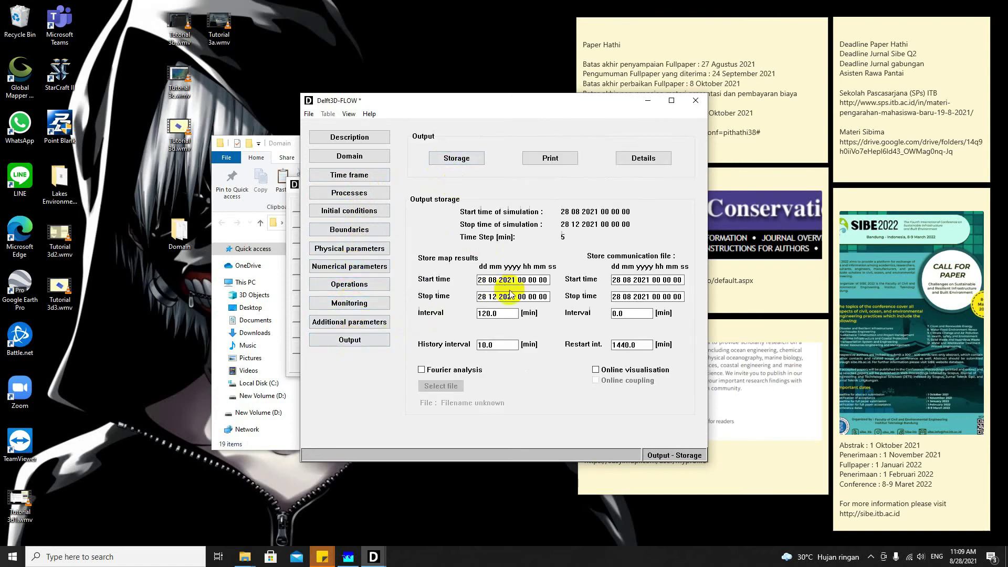
click(379, 176)
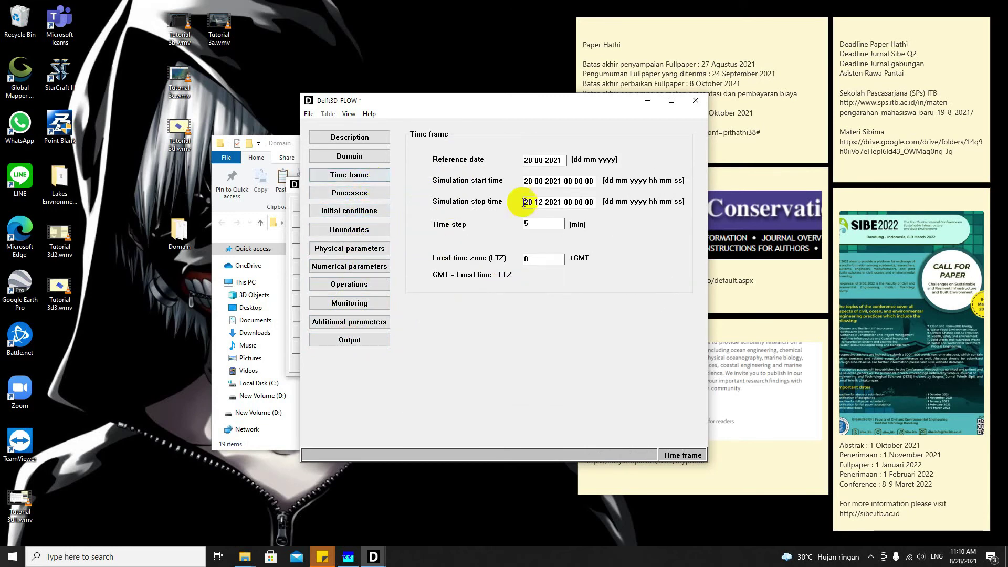
drag(595, 205, 523, 202)
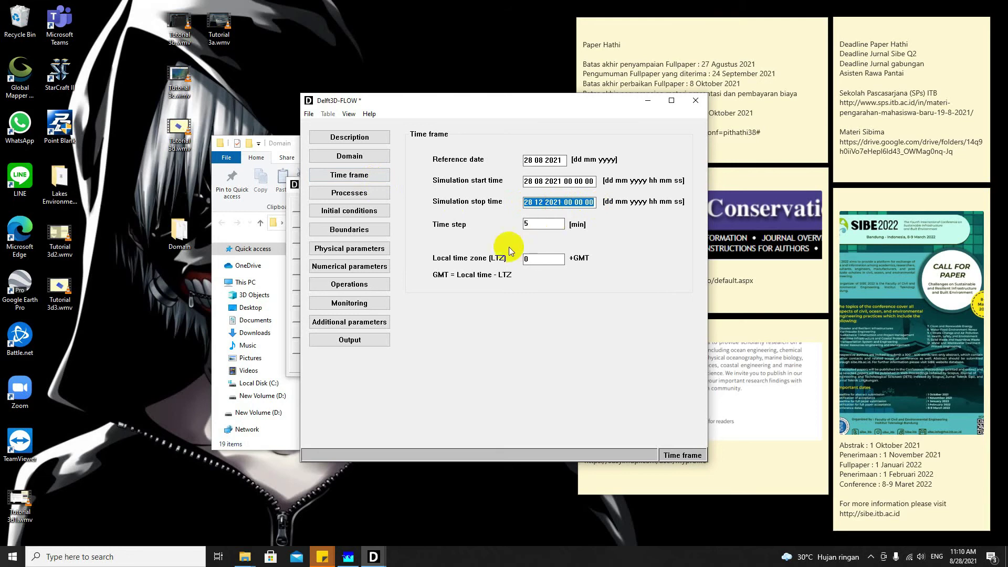
click(370, 332)
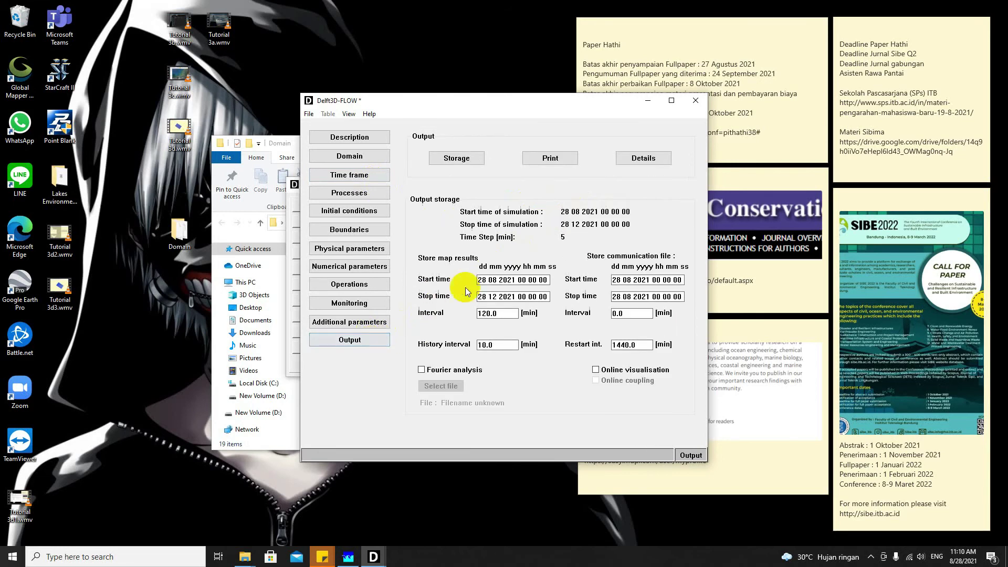
drag(548, 297, 466, 295)
key(ctrl+c)
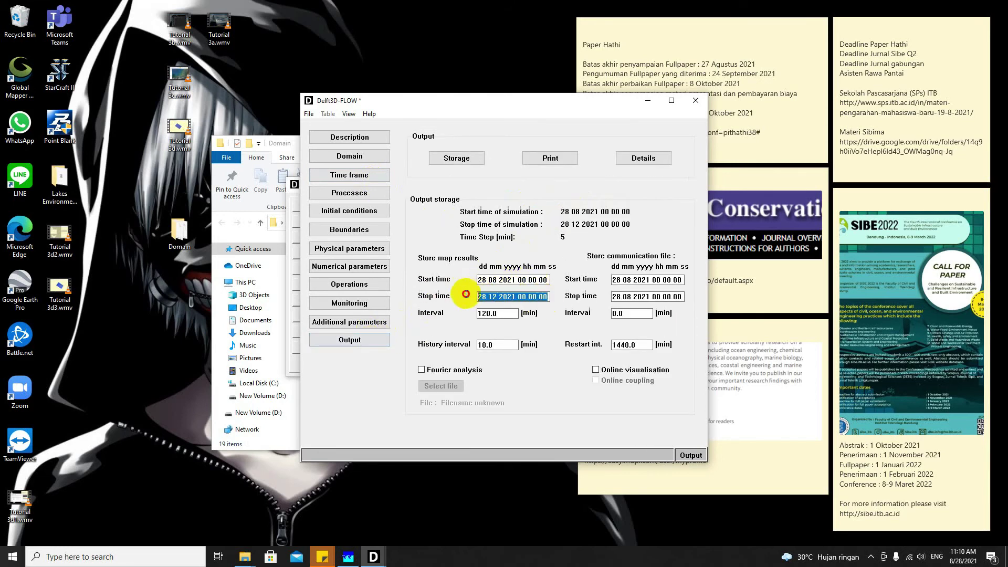
click(489, 297)
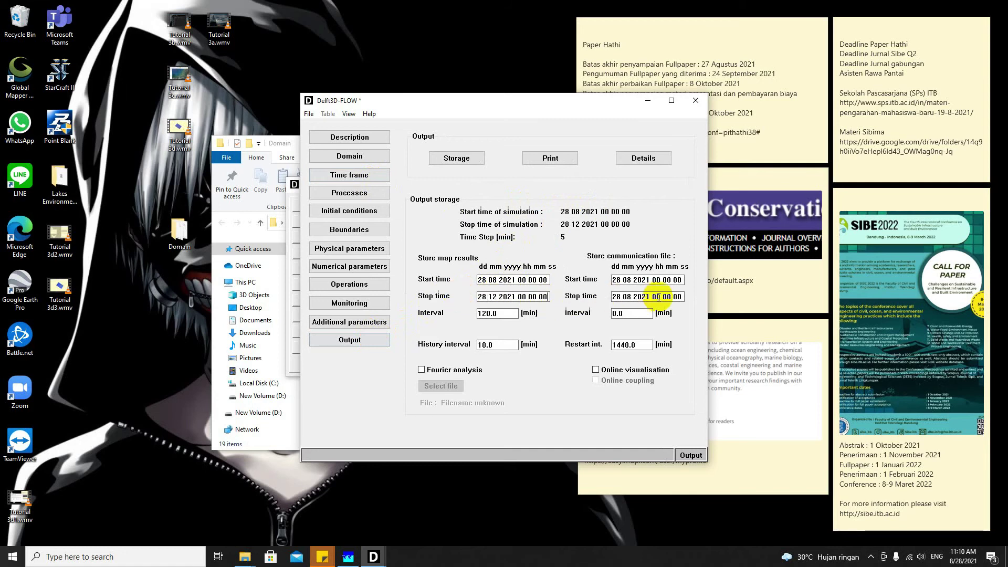
drag(681, 297, 672, 298)
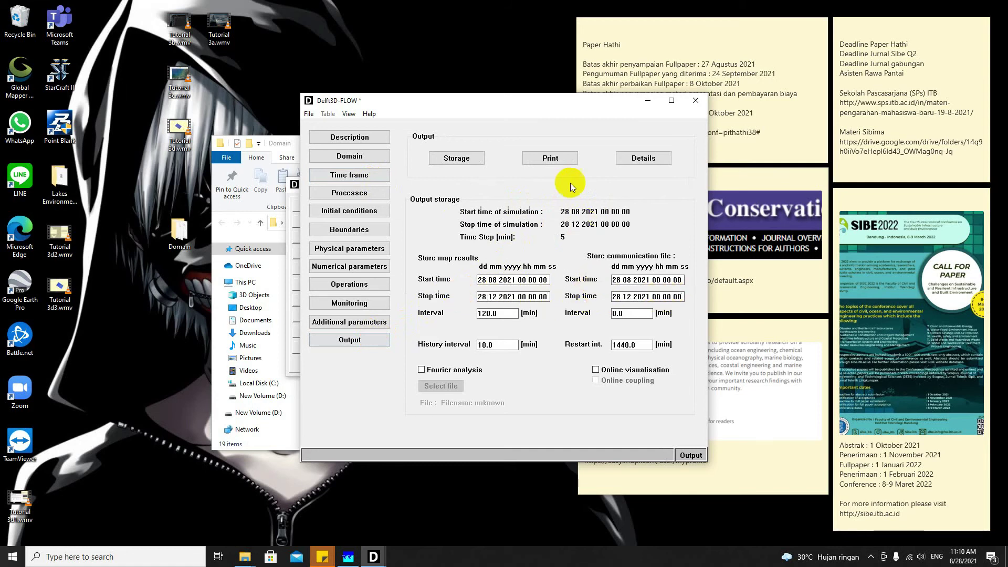
click(552, 155)
click(478, 301)
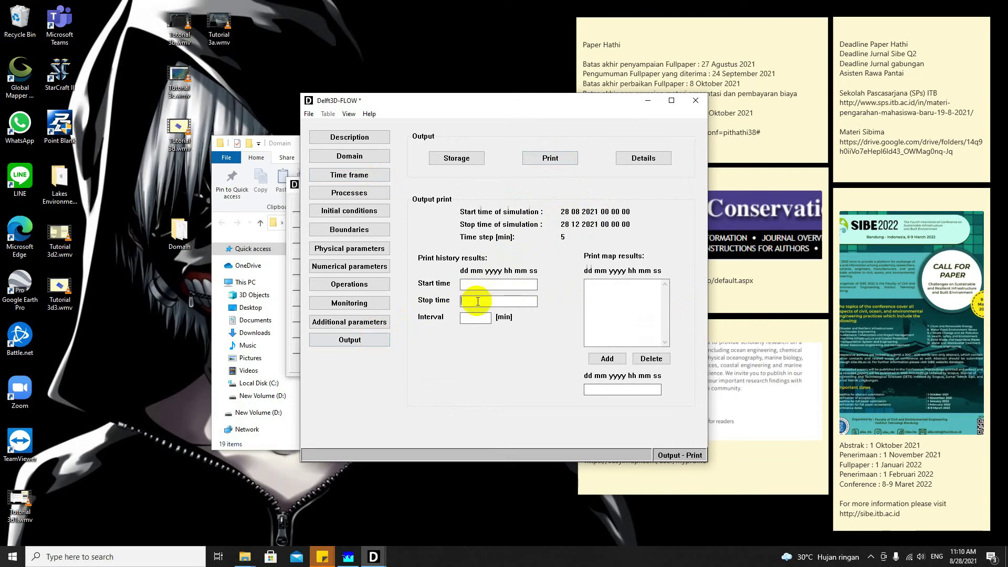
key(ctrl+v)
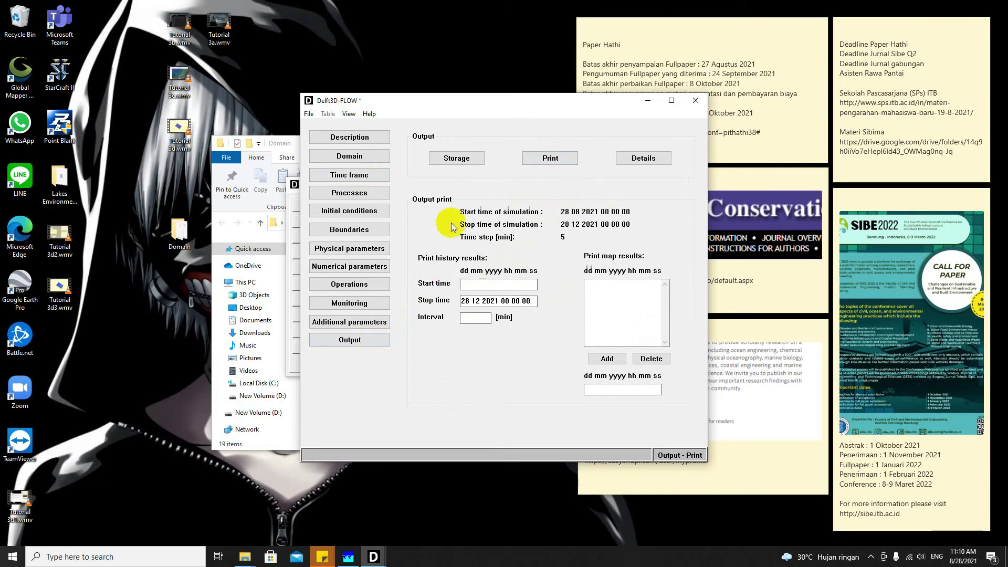
click(455, 158)
drag(548, 278, 462, 281)
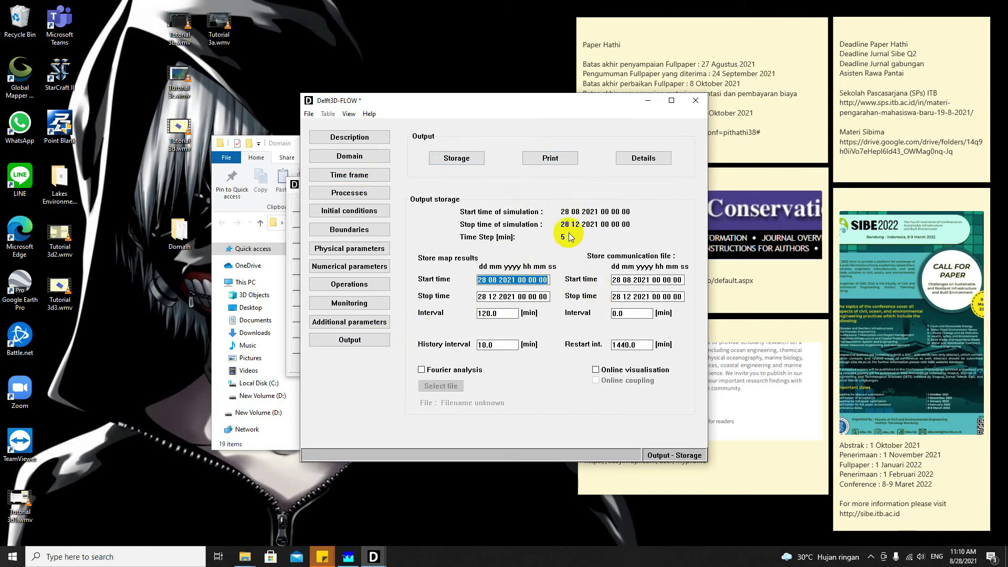
click(549, 159)
click(508, 285)
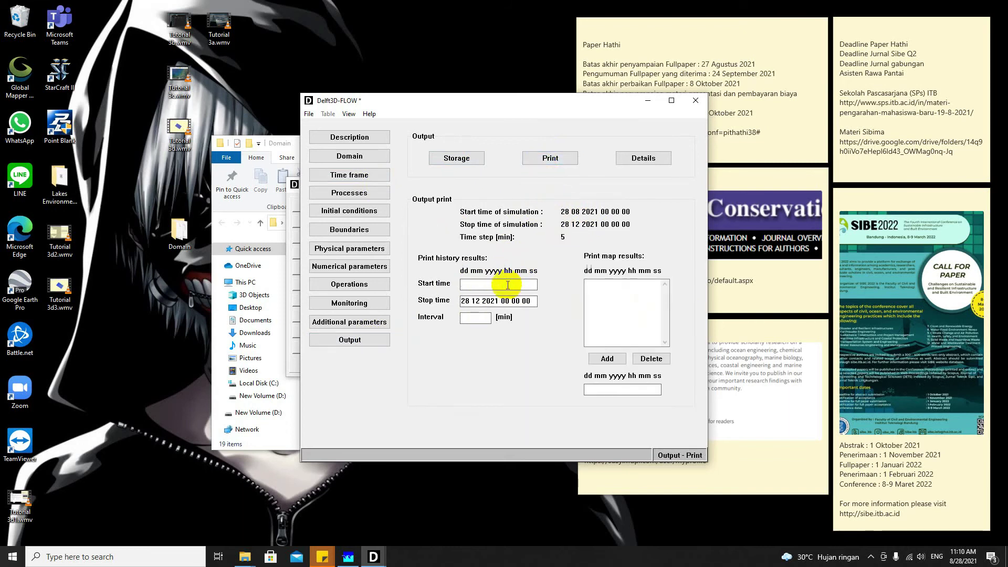
Set the map results interval, history interval and communication file interval in the output storage to 60 minutes each
click(452, 158)
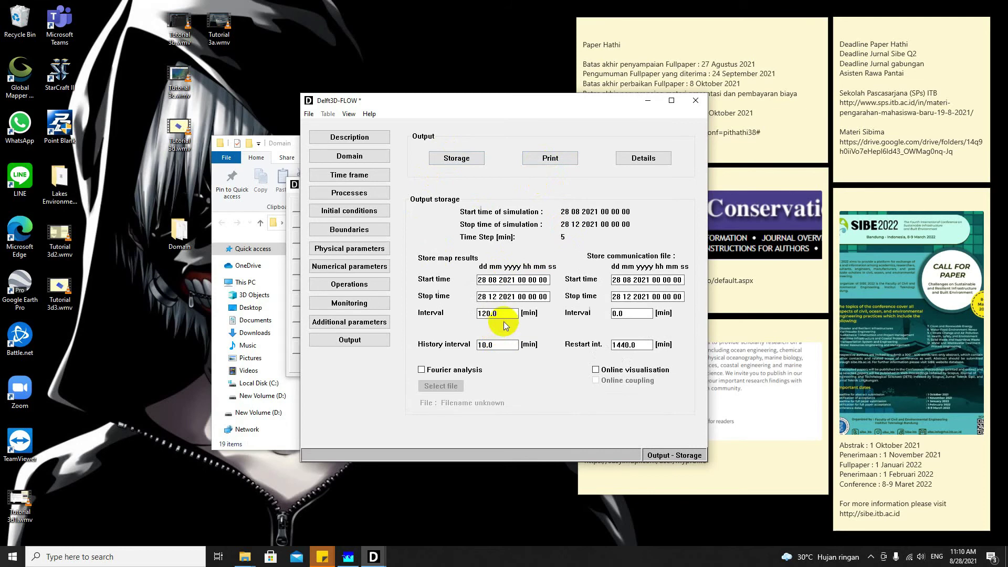
drag(504, 317, 465, 317)
text(60)
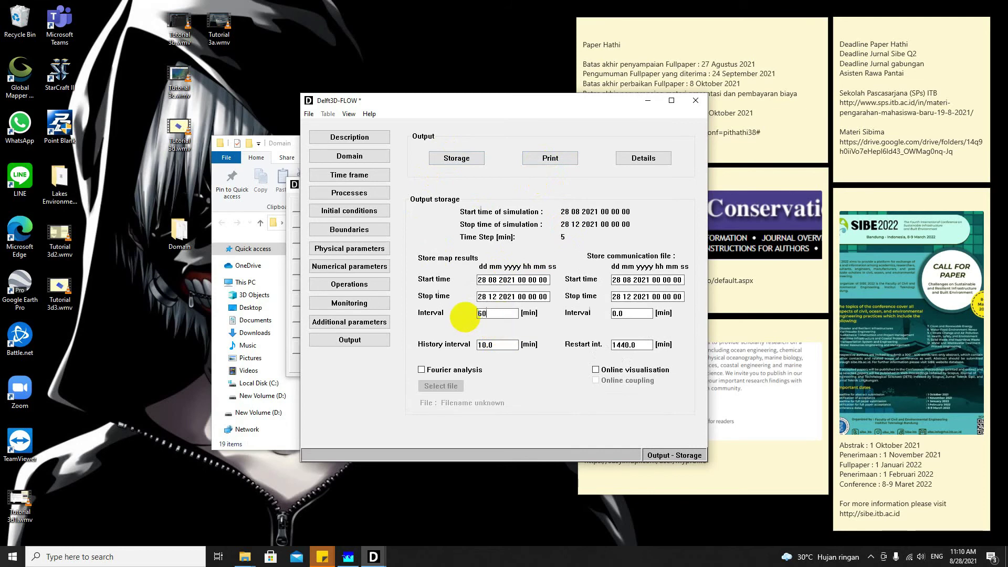
drag(497, 347, 464, 345)
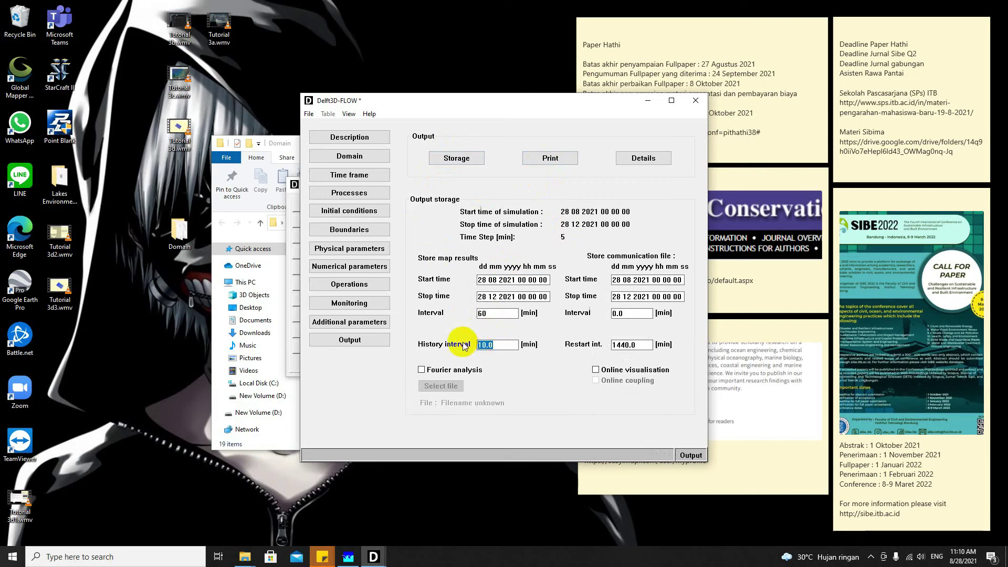
drag(636, 313, 573, 314)
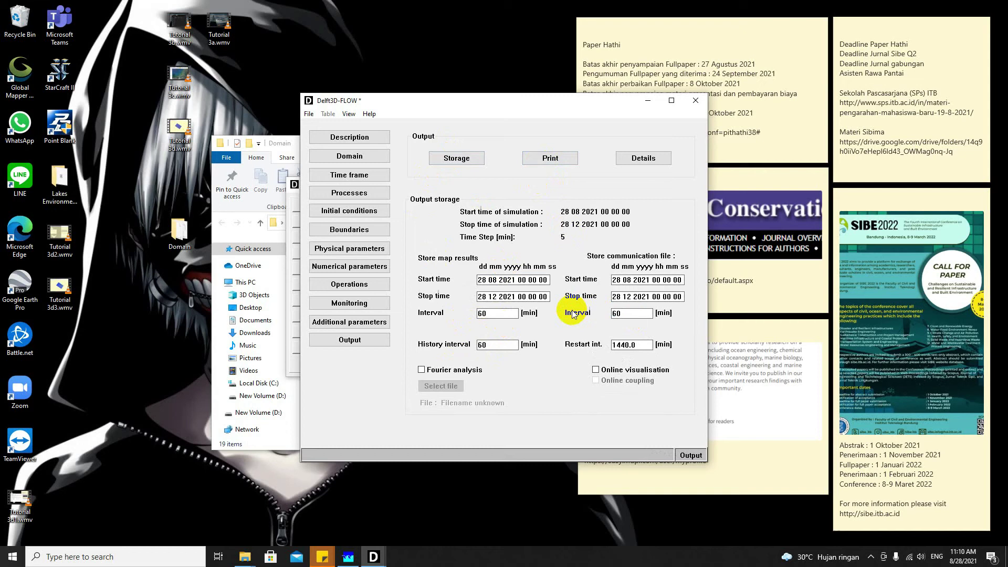
Set the print history results interval to 60 minutes
click(361, 250)
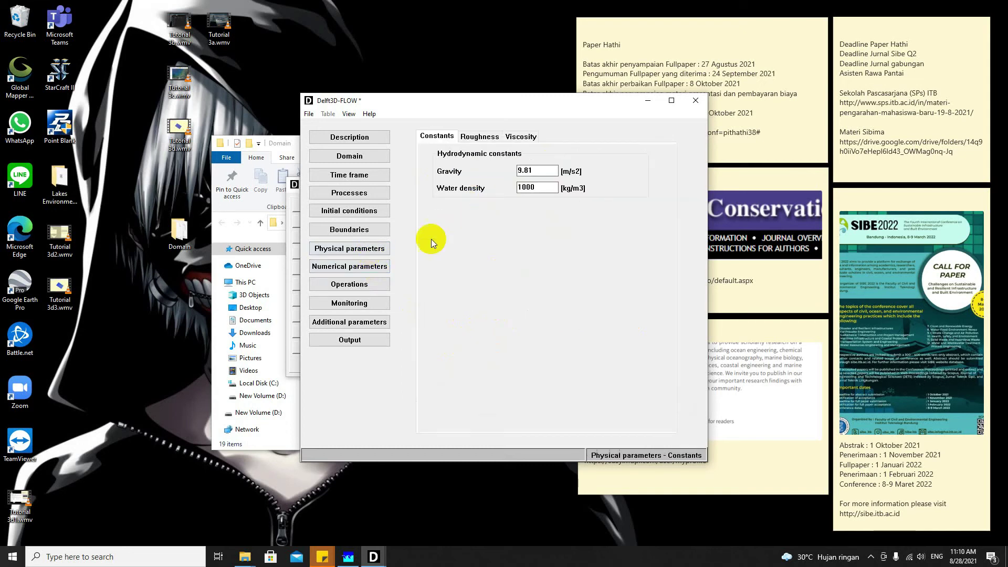
click(367, 339)
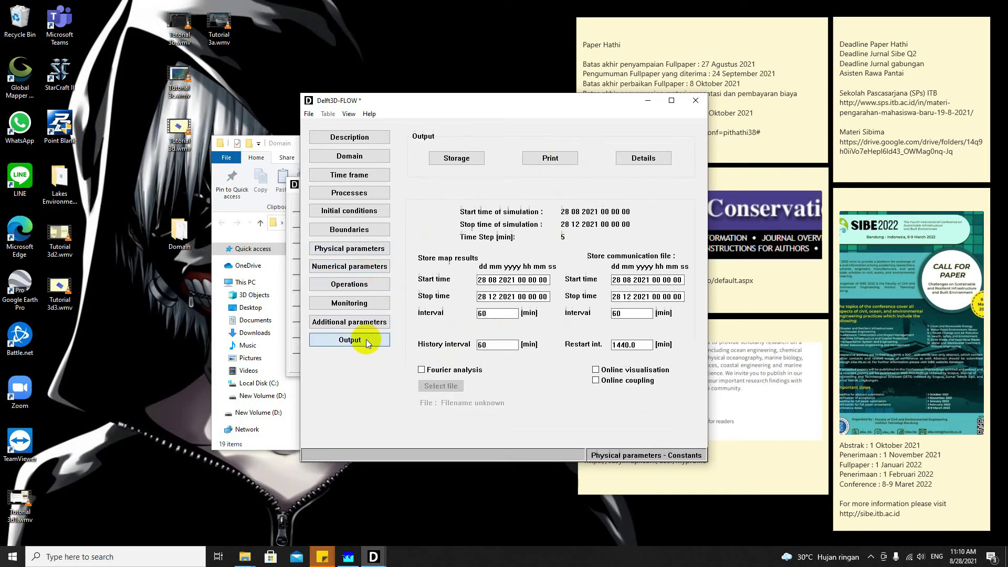
click(543, 168)
click(479, 318)
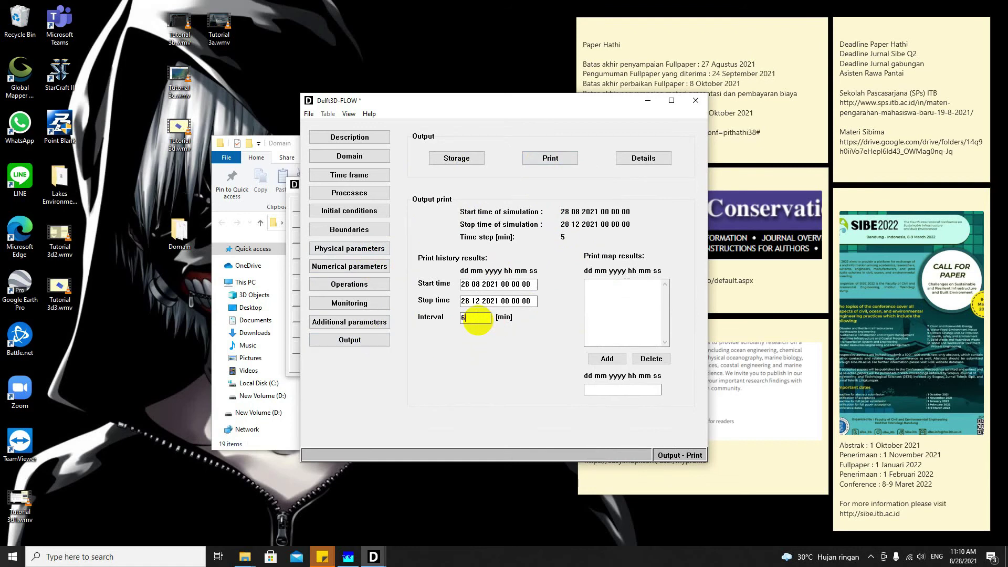
Save the model's master definition file as val in the validasi folder
click(309, 114)
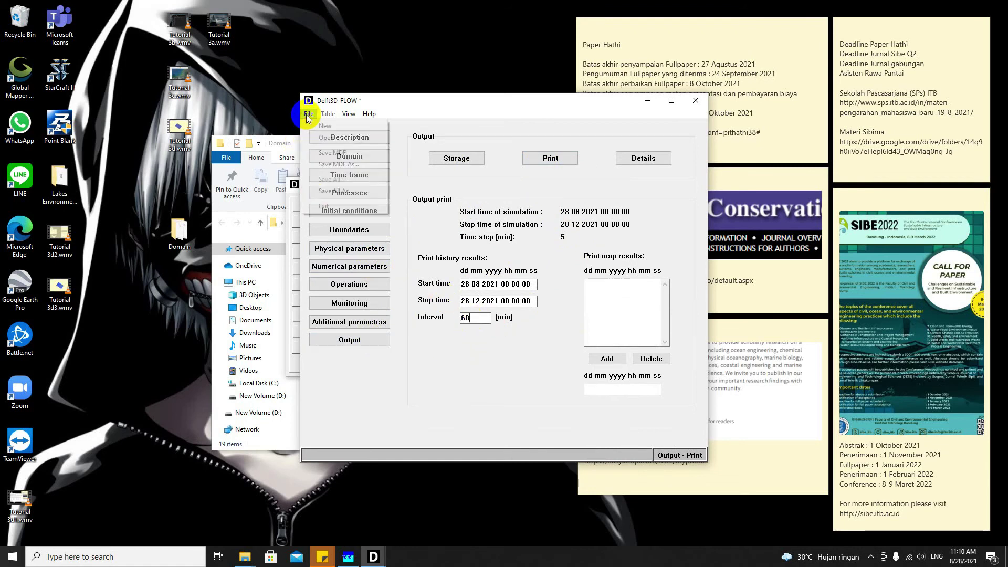
click(333, 153)
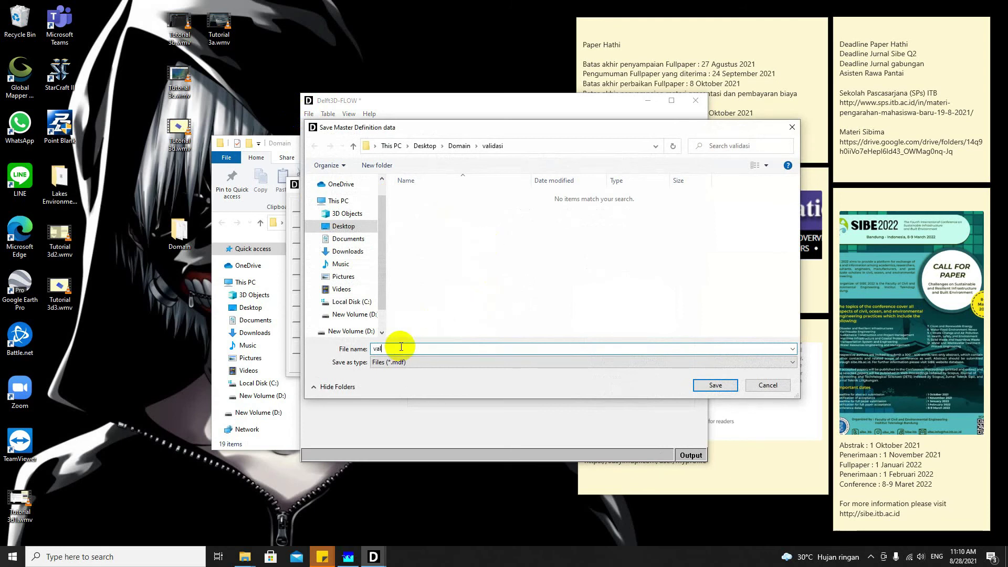
click(719, 389)
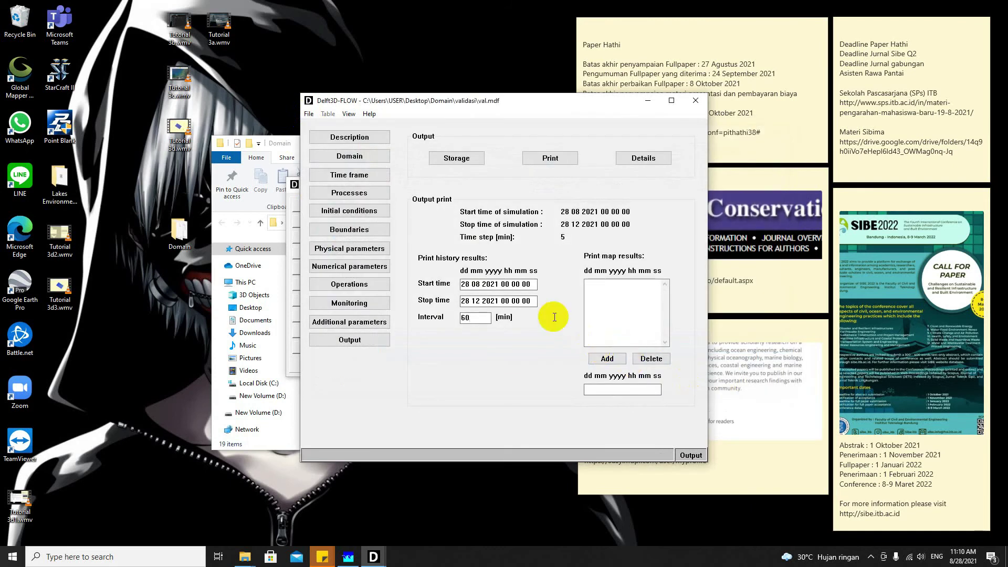
Open the validasi folder inside Domain in File Explorer to check the saved model files
drag(543, 104, 783, 134)
click(451, 144)
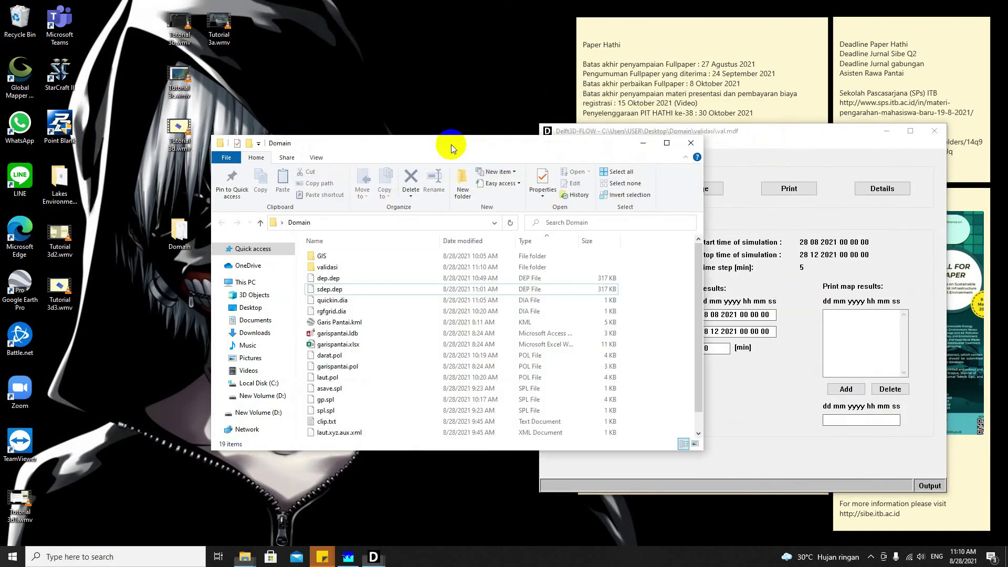
click(351, 266)
double_click(350, 267)
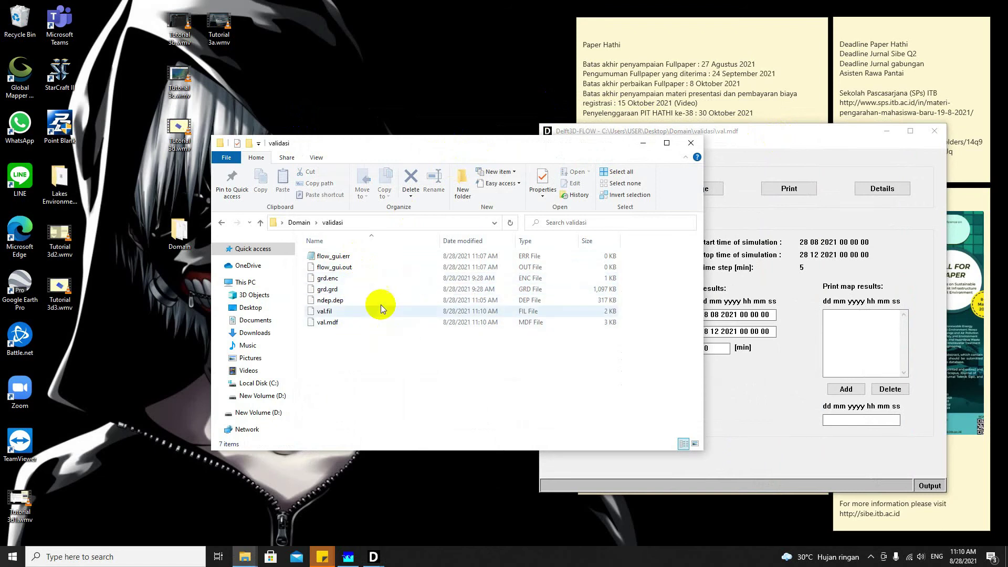
Close the Delft3D-FLOW input window and the Hydrodynamics menu
click(742, 134)
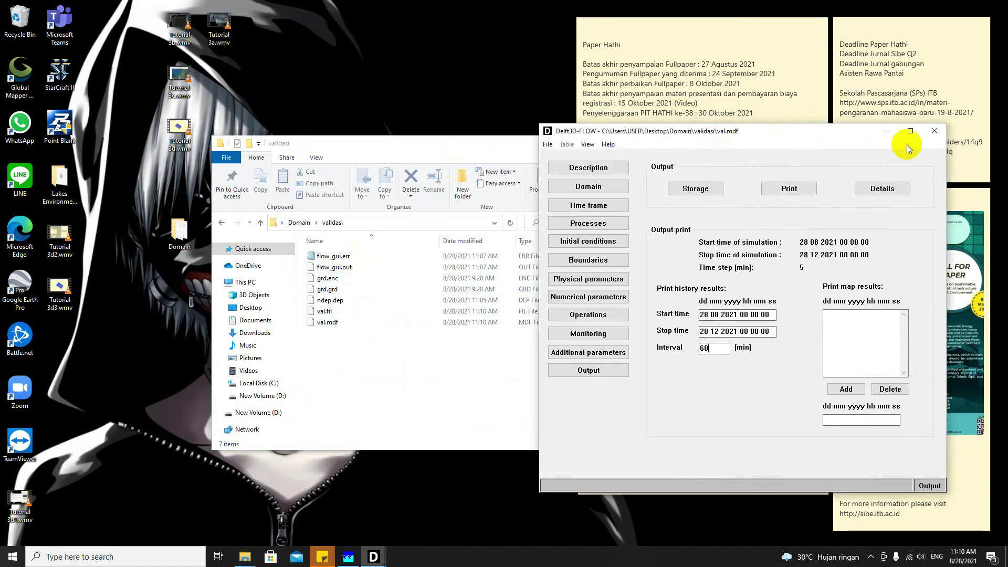
click(934, 131)
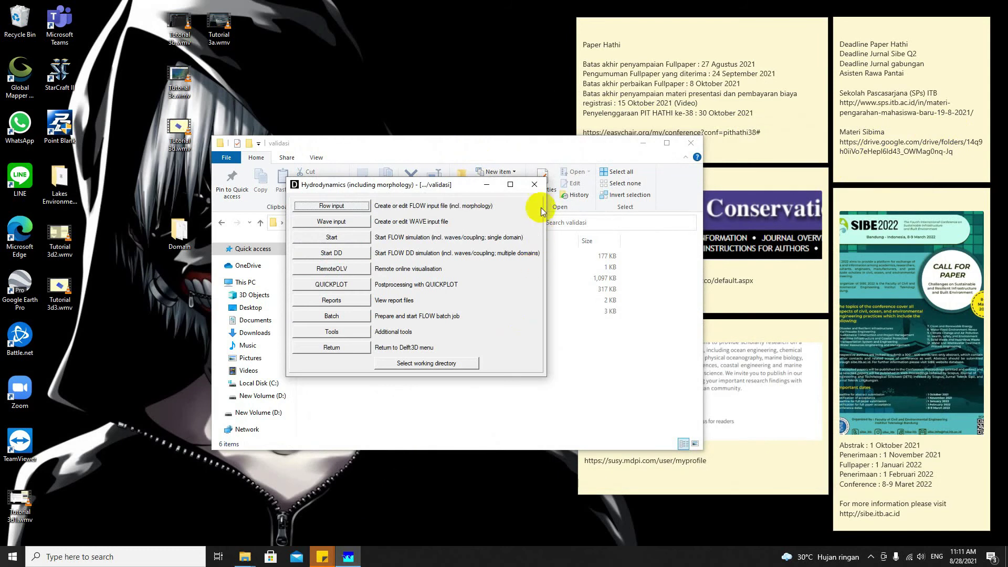
click(534, 184)
click(138, 552)
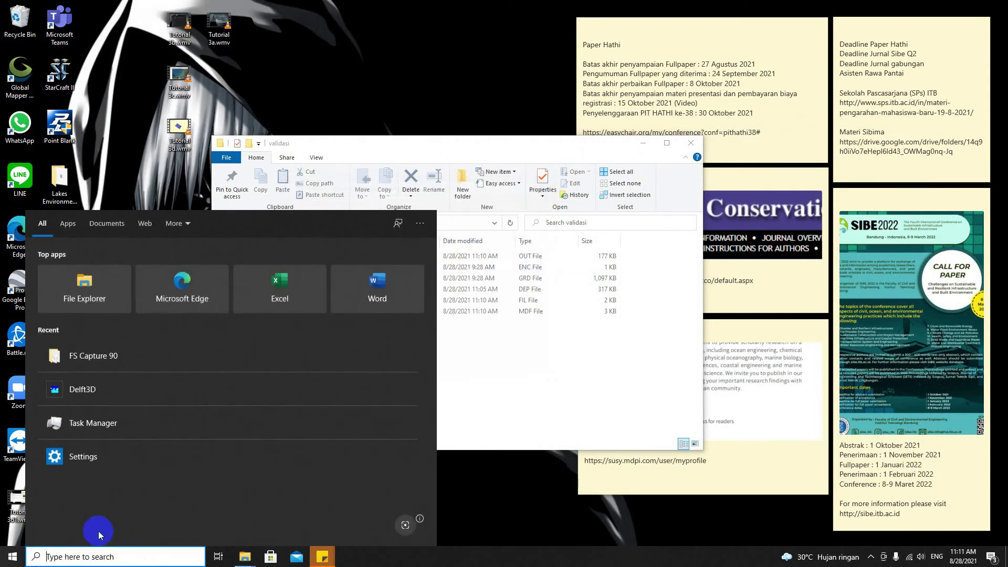
click(154, 183)
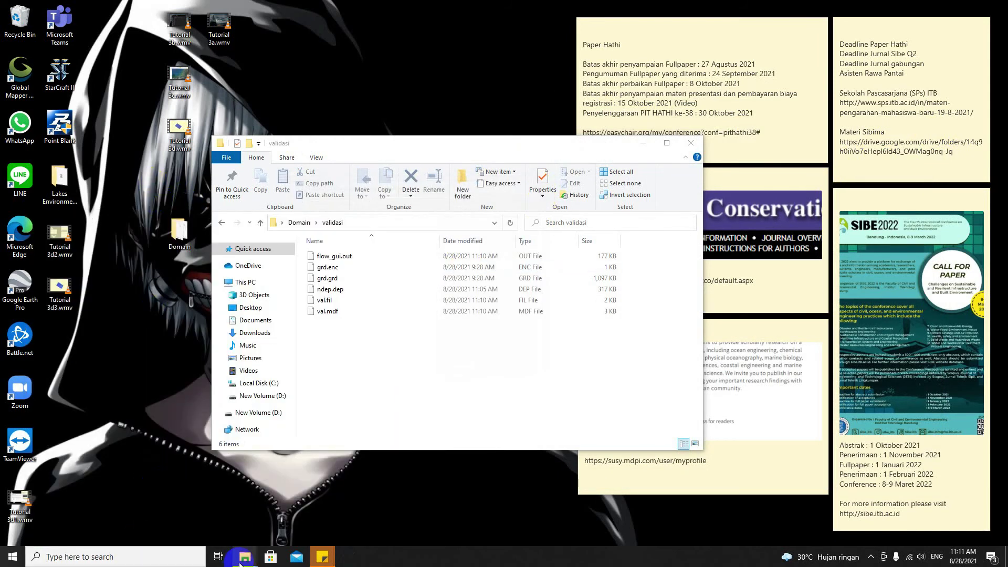
Browse in File Explorer to Documents, Software, Delft Dashboard, bin, bin and launch Delft Dashboard
mouse_move(240, 562)
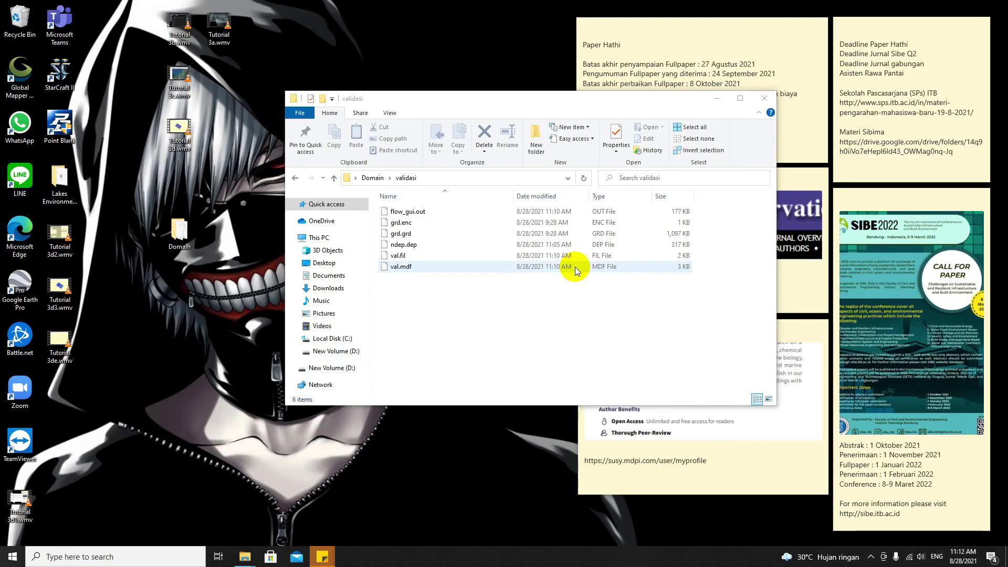
click(344, 277)
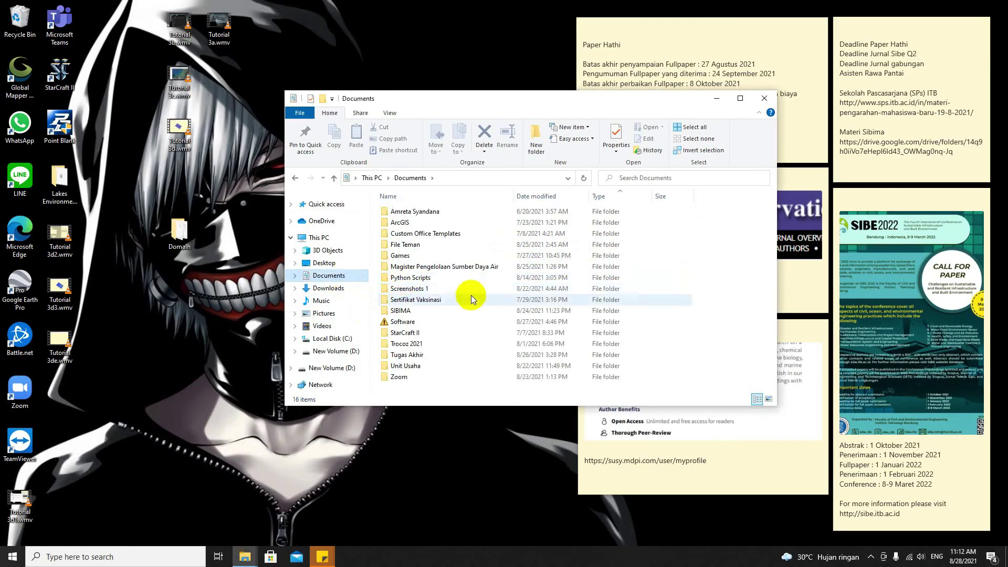
double_click(412, 320)
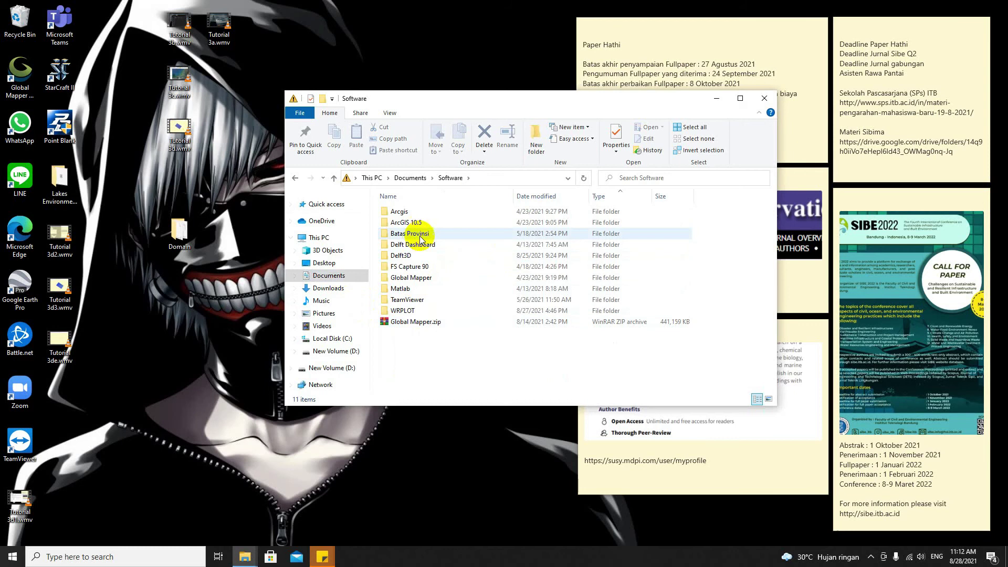
double_click(411, 244)
double_click(406, 214)
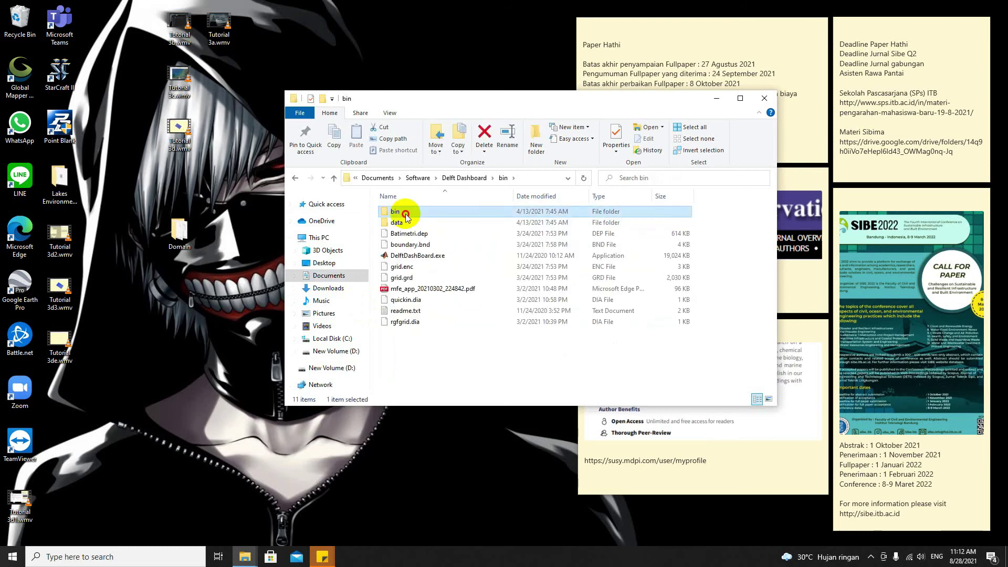
double_click(405, 212)
double_click(405, 212)
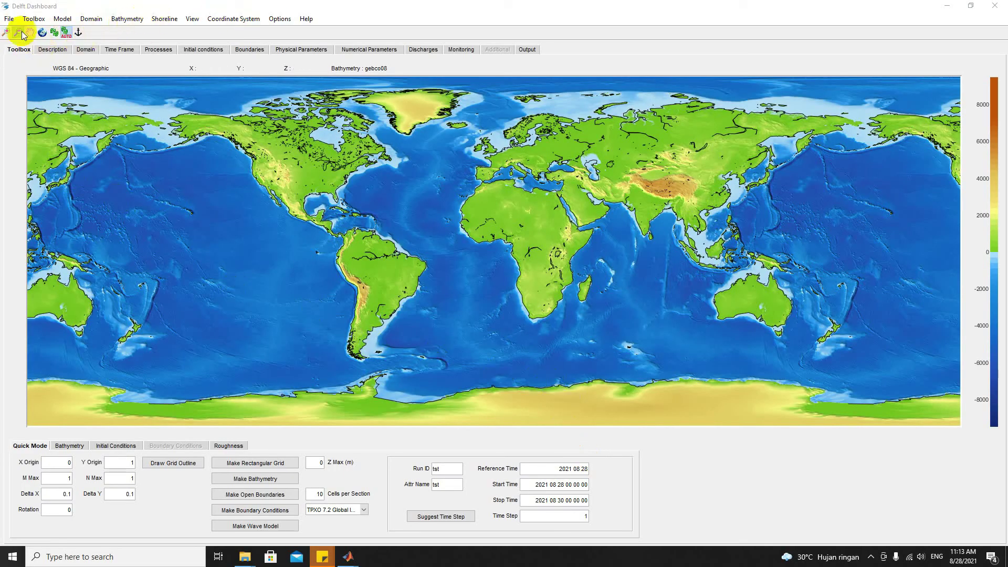
Set the working directory to the validasi folder inside Domain on the Desktop
click(9, 18)
click(33, 144)
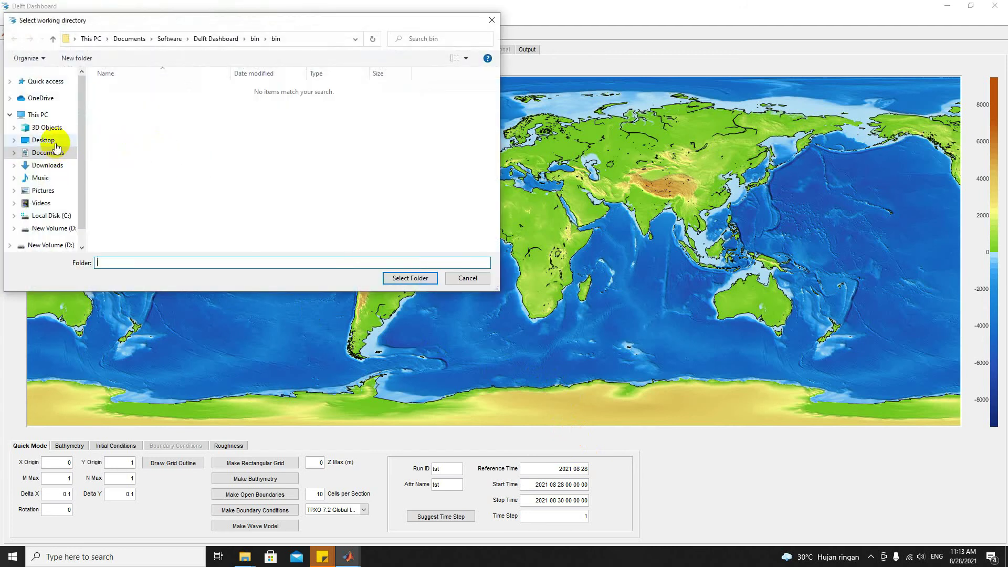
click(43, 140)
double_click(131, 118)
click(122, 102)
double_click(122, 102)
click(410, 277)
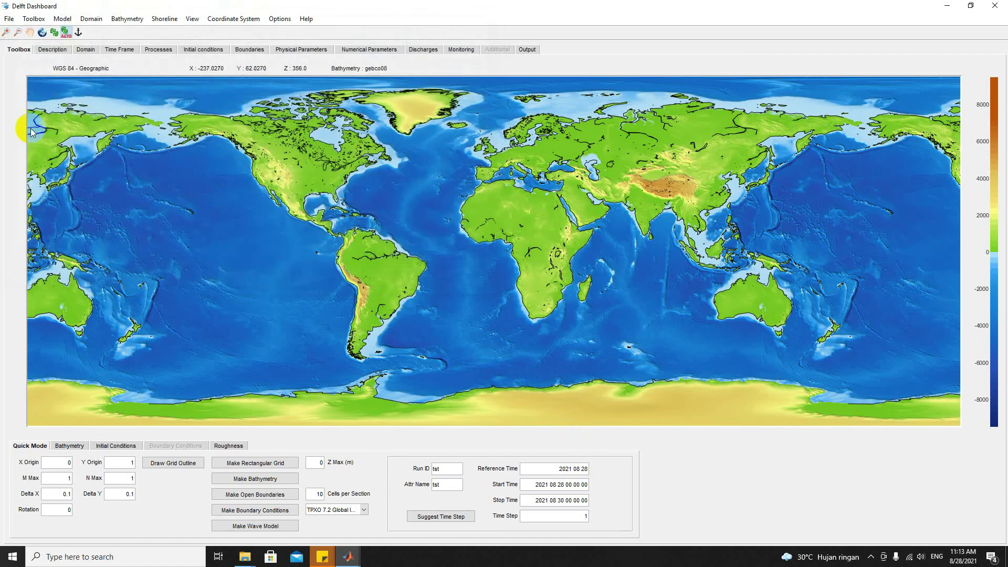
Open the val MDF file from the validasi folder in the present domain
click(10, 20)
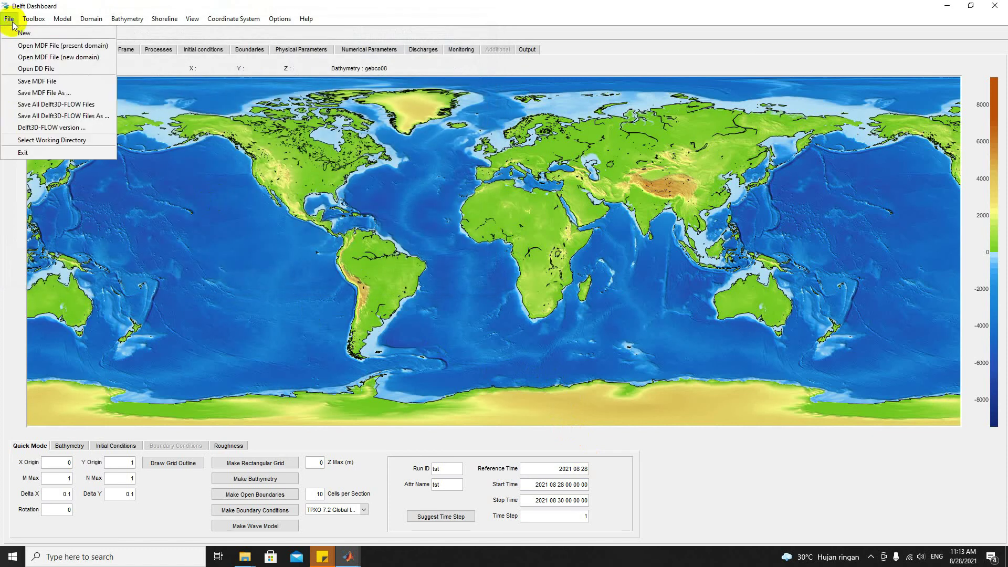
click(49, 46)
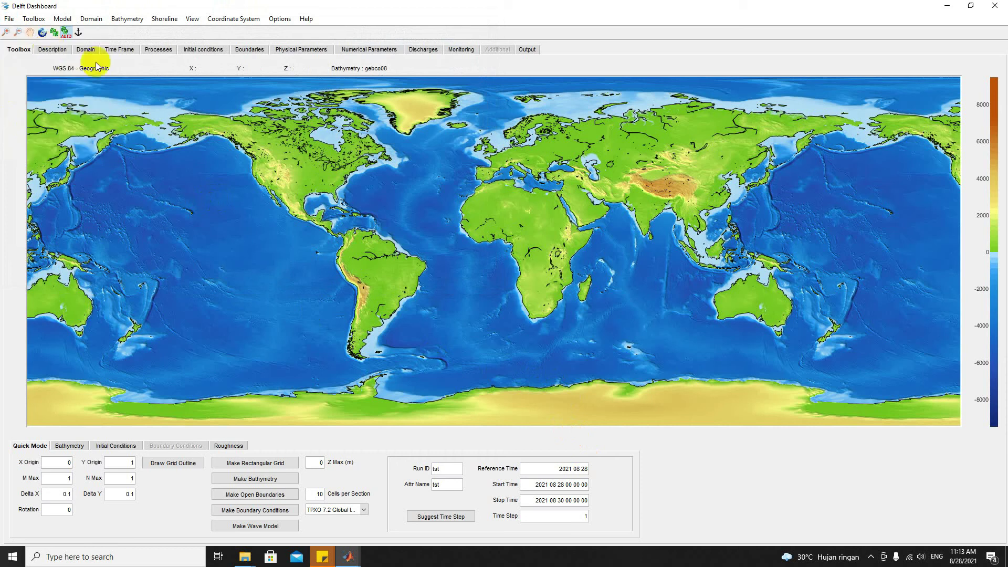
double_click(121, 90)
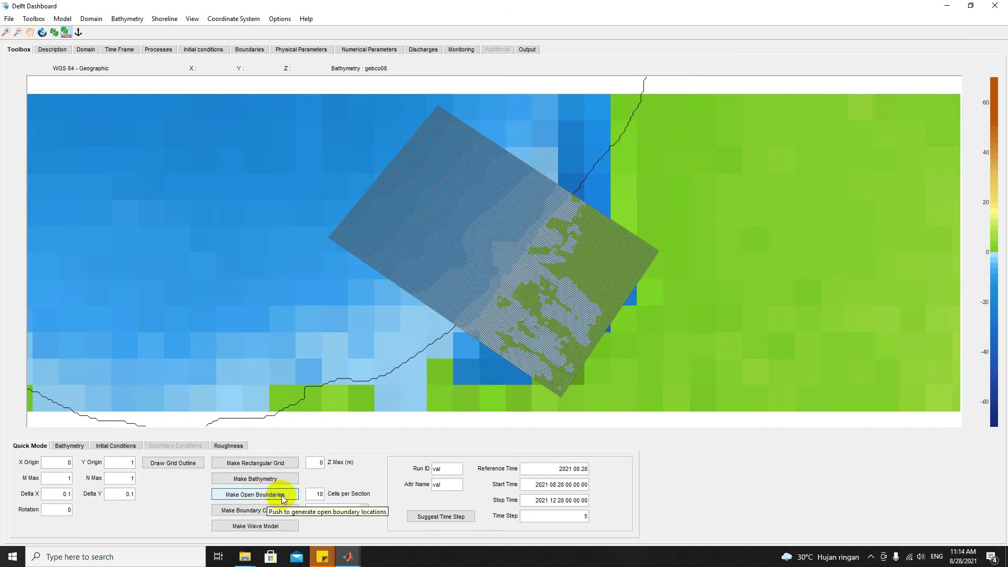
Generate water level open boundaries with astronomic forcing, minimum depth 5 and automatic section length, saved as val.bnd
click(283, 497)
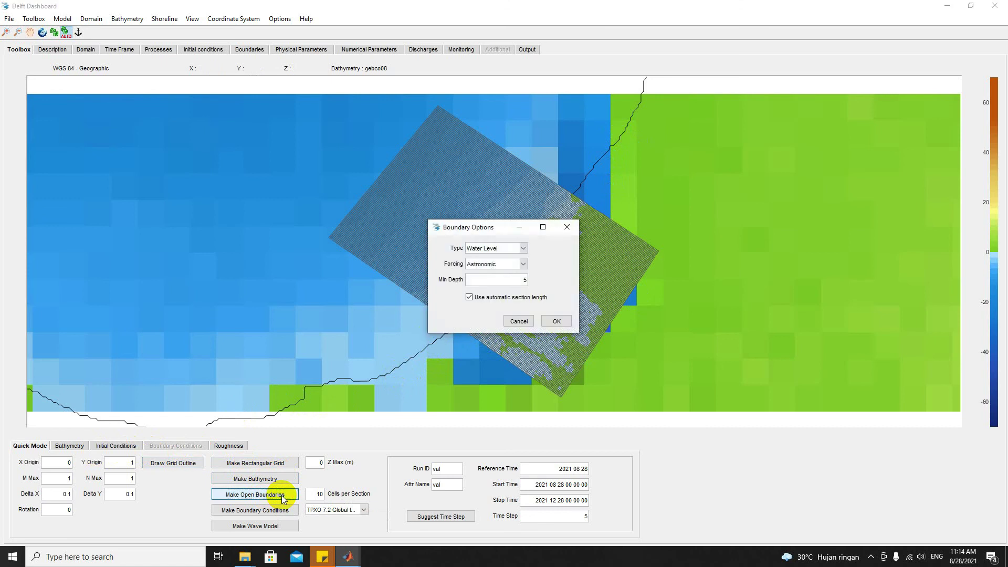
click(524, 265)
click(525, 266)
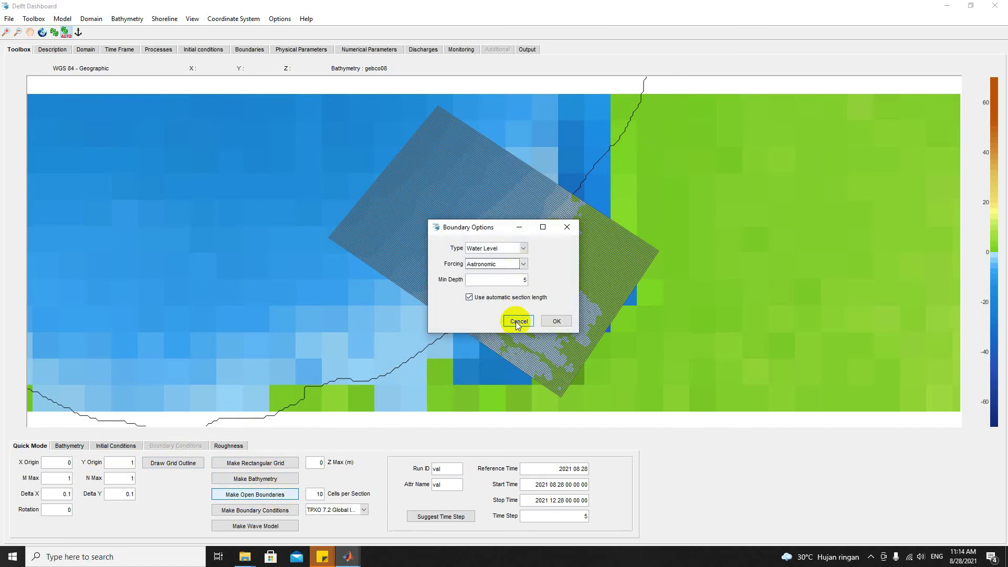
click(558, 322)
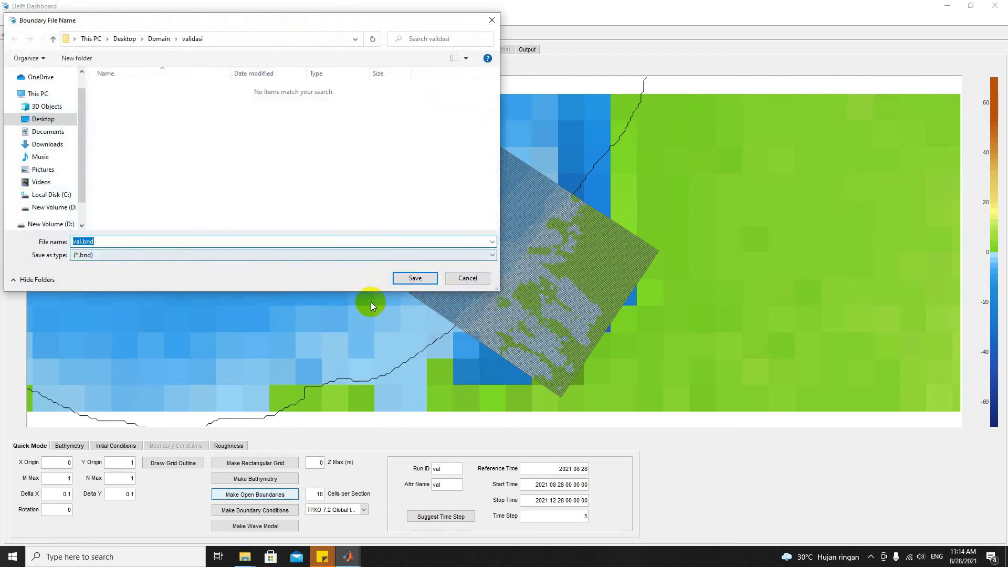
click(423, 280)
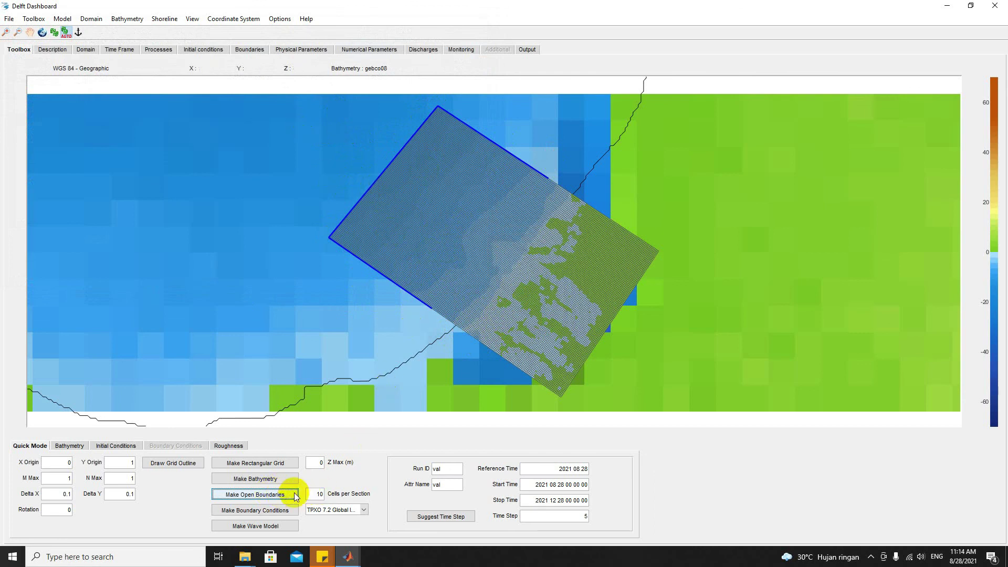
Regenerate the astronomic water level open boundaries with a minimum depth of 2 and overwrite the boundary file val.bnd
click(278, 493)
double_click(508, 279)
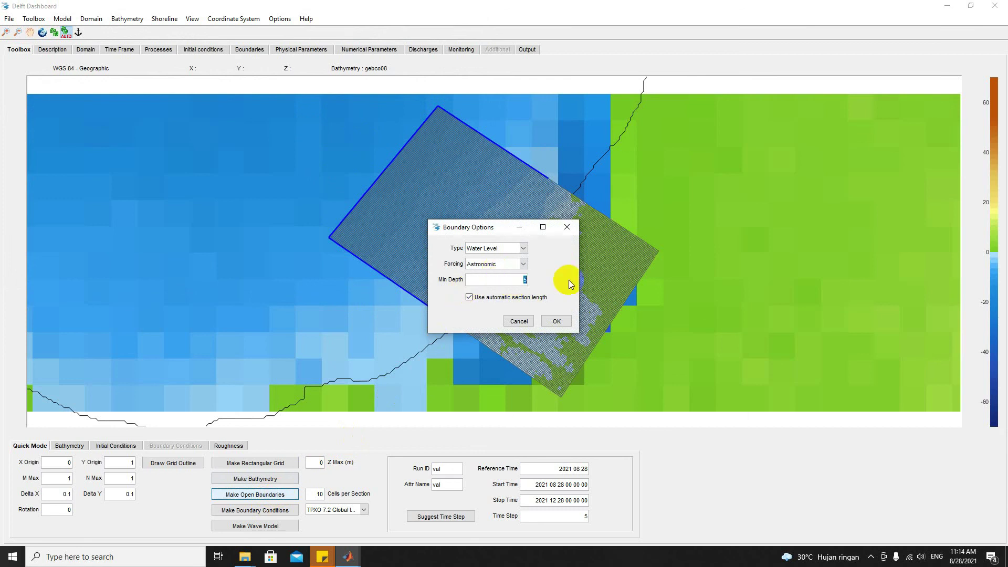
text(2)
click(569, 321)
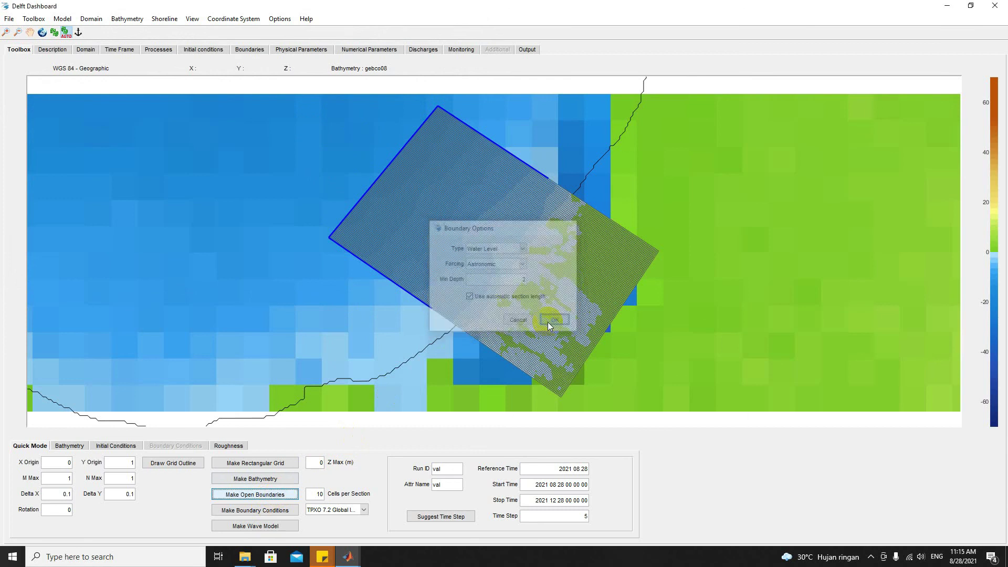
click(418, 280)
click(520, 277)
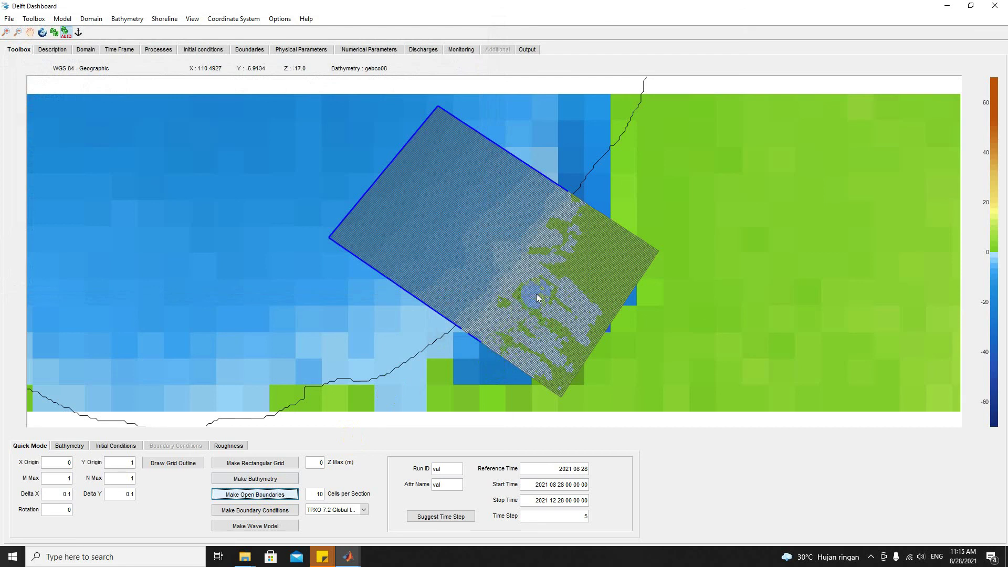
click(465, 335)
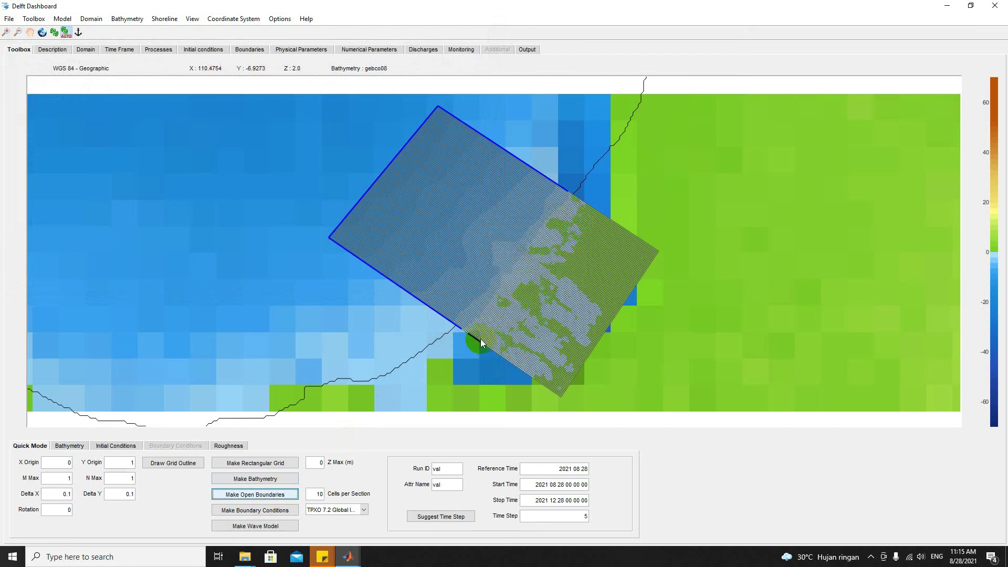
click(481, 338)
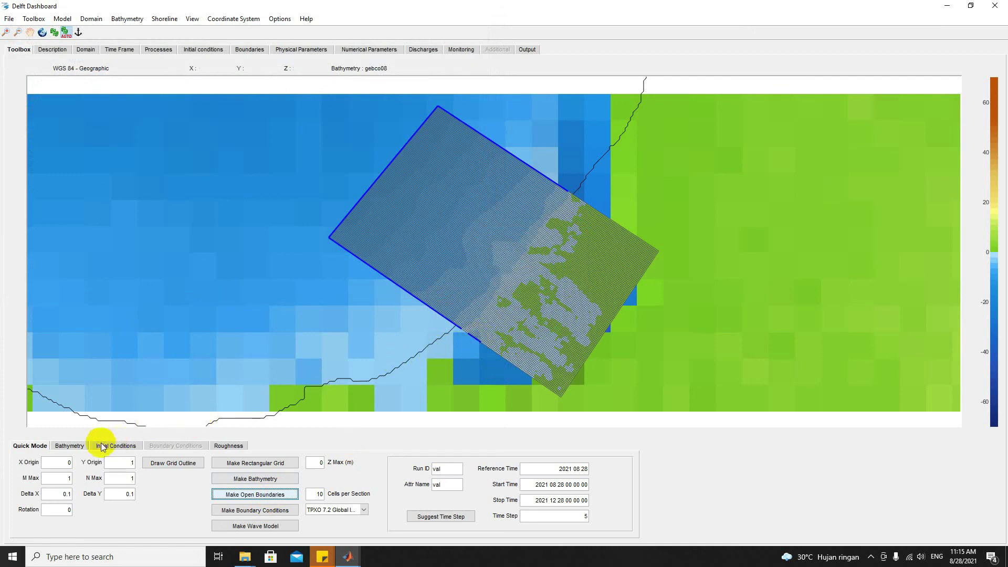
click(195, 295)
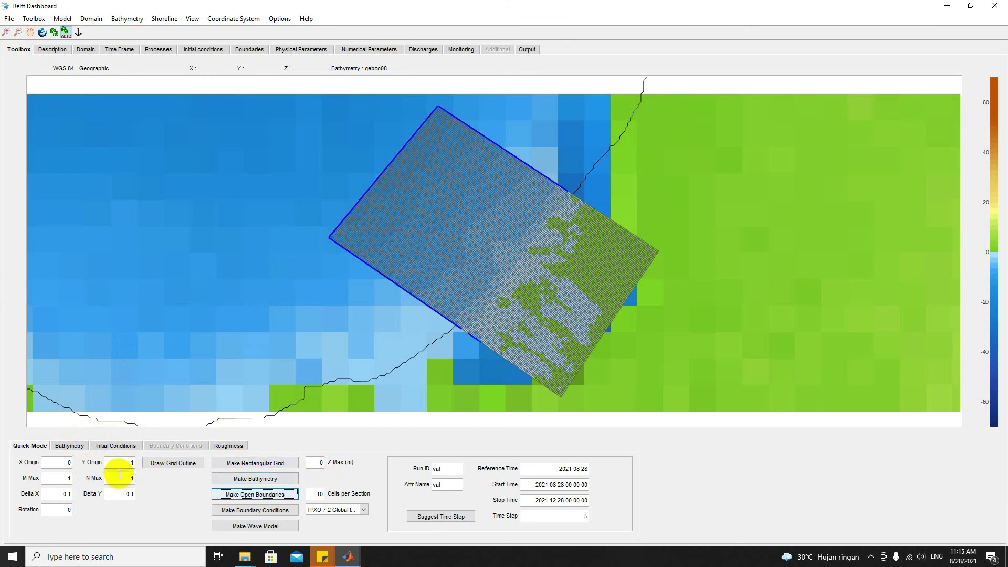
click(70, 446)
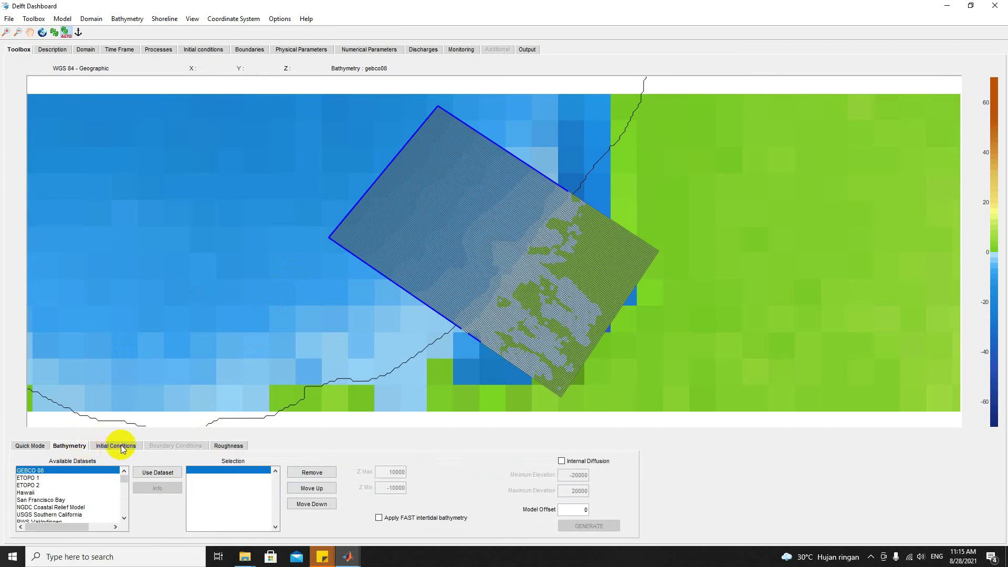
click(120, 446)
click(30, 446)
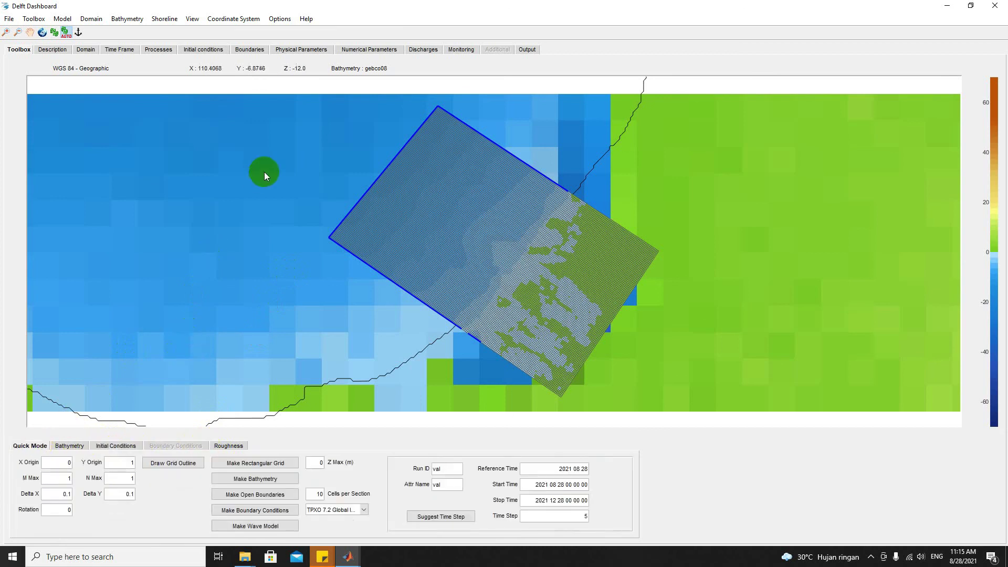
Delete the open boundary sections North01 through North06 near the shoreline
click(251, 51)
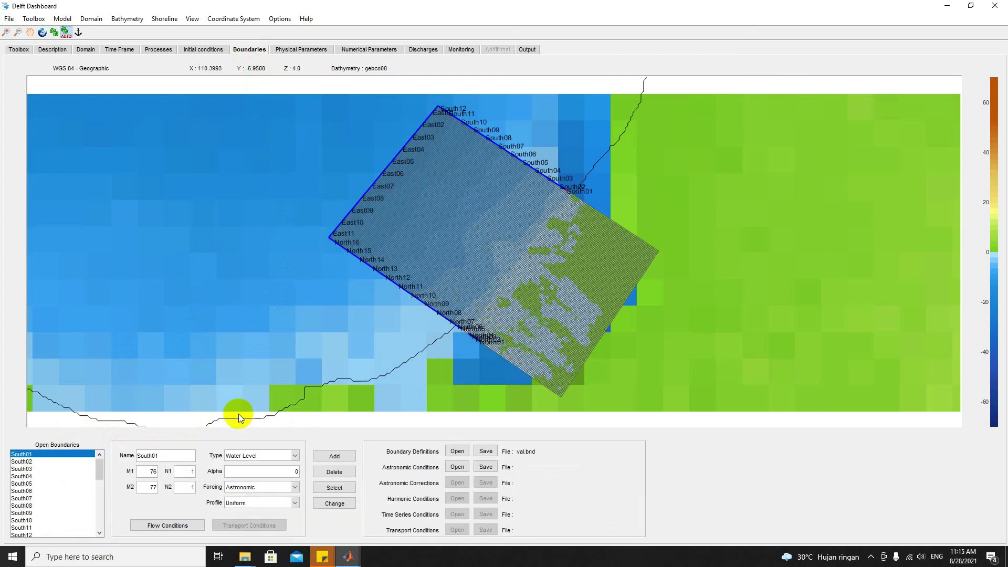
mouse_move(99, 467)
mouse_down()
mouse_move(96, 506)
mouse_move(87, 509)
mouse_move(99, 518)
mouse_move(100, 483)
mouse_up()
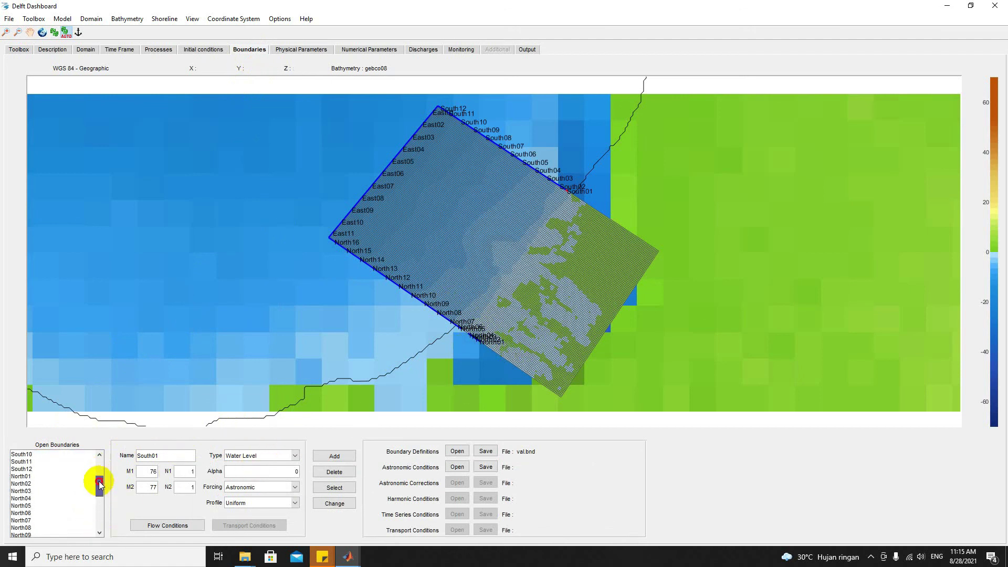
click(55, 475)
click(341, 476)
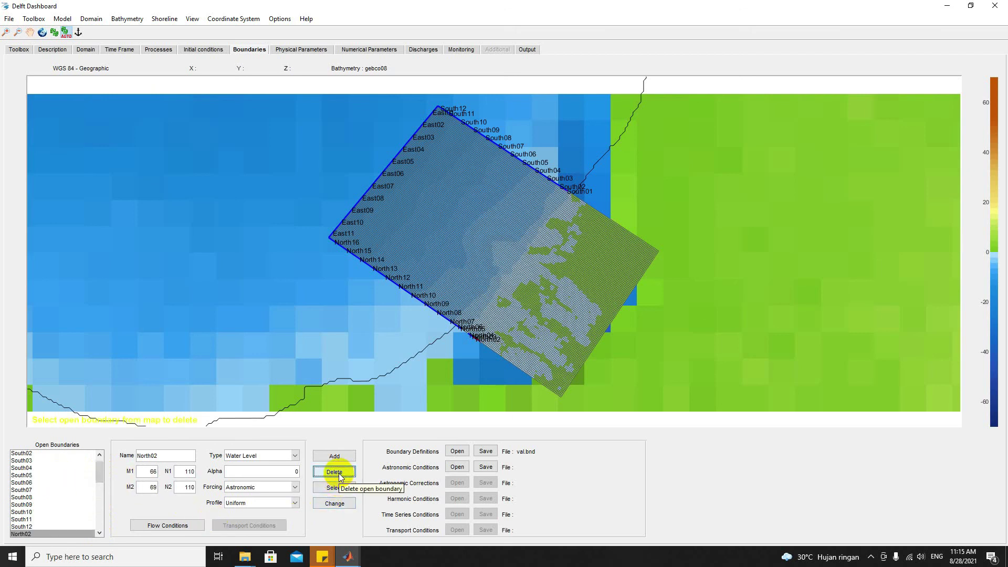
click(338, 473)
click(340, 476)
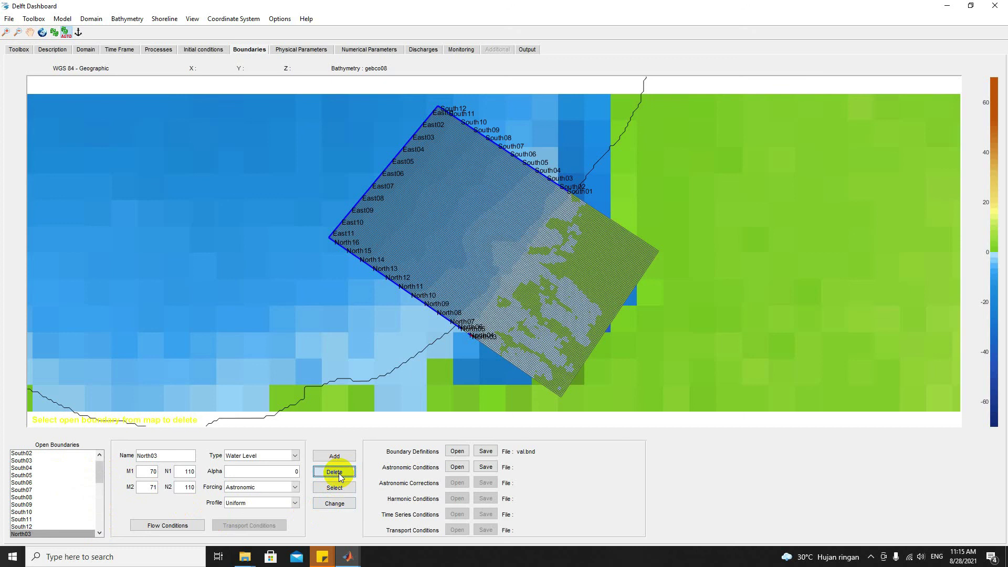
click(339, 476)
click(339, 475)
click(339, 476)
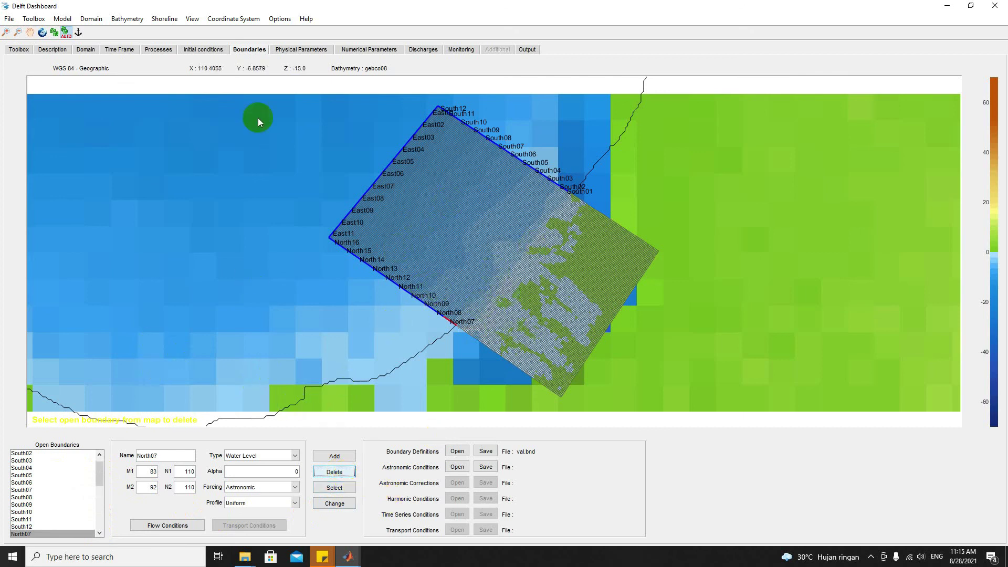
Generate the boundary conditions from the TPXO 7.2 Global tide model and save them as val.bca
click(26, 53)
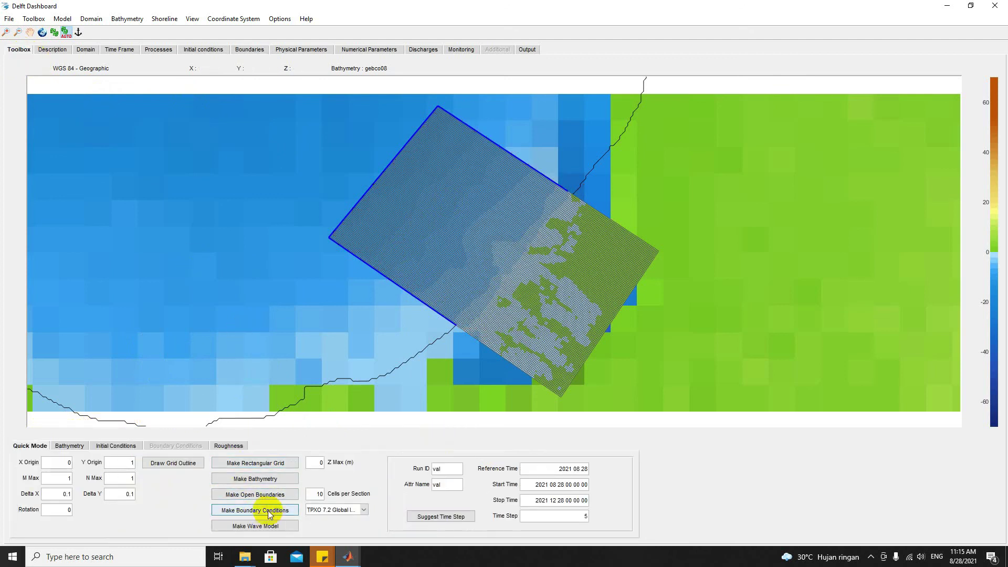
click(270, 511)
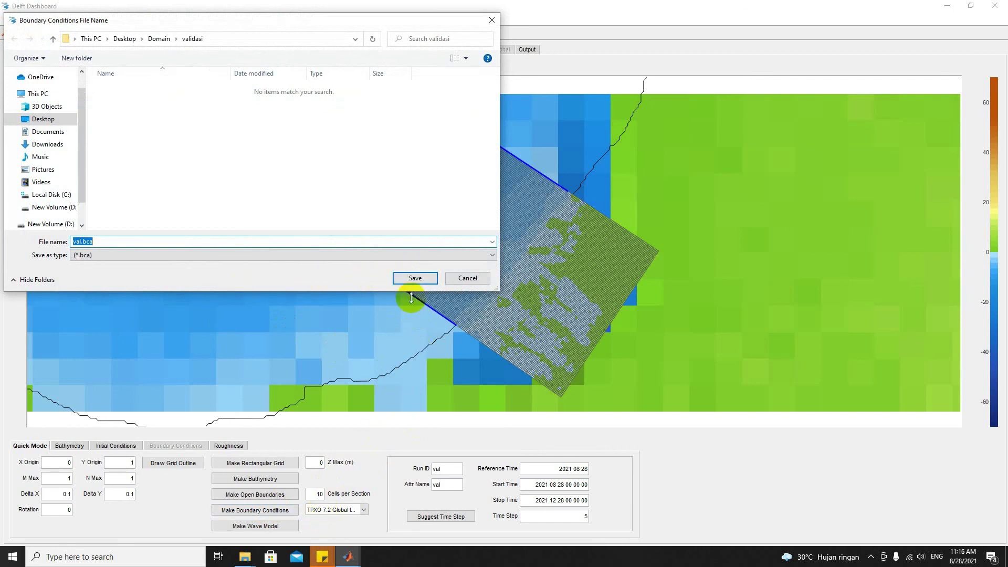
click(414, 278)
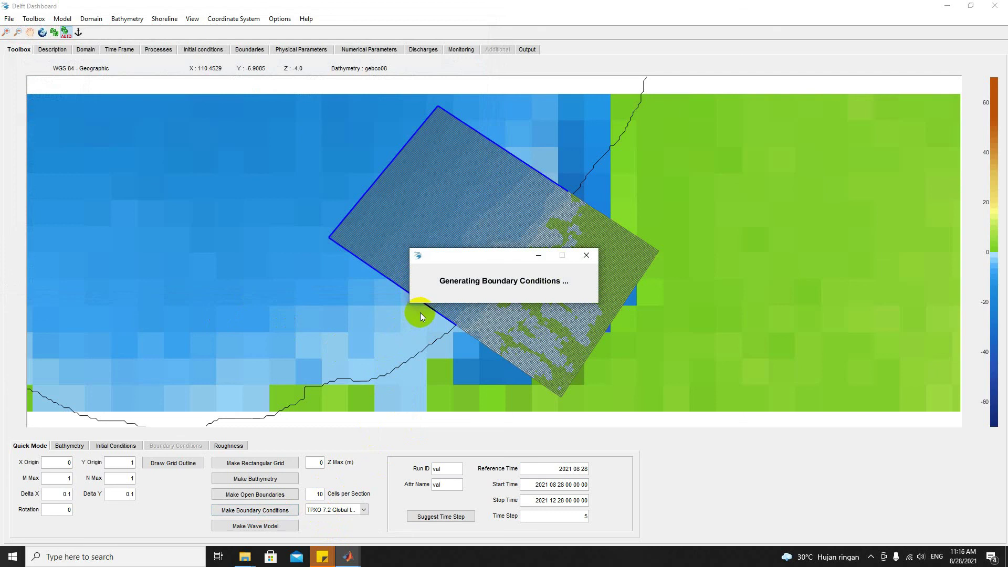